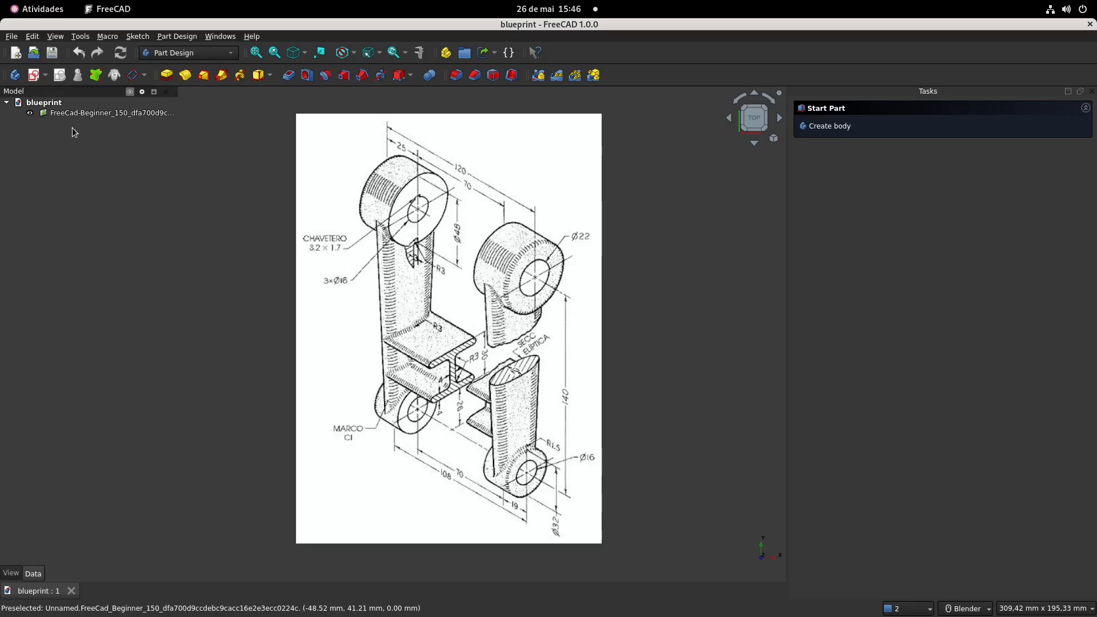
Create a new empty document for the part and check the blueprint drawing
click(16, 53)
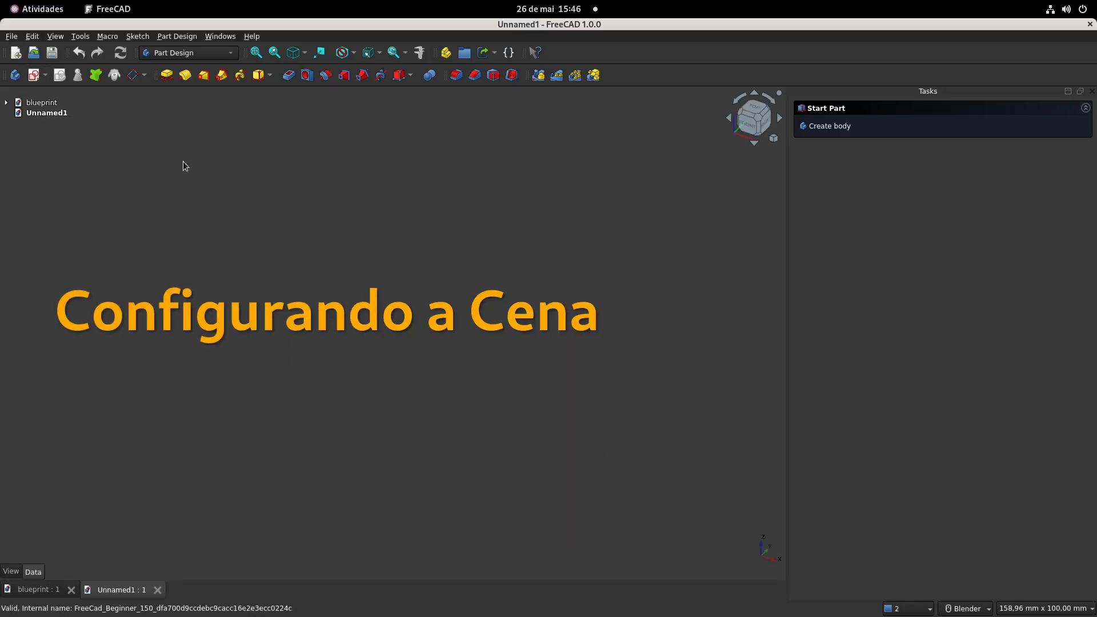
click(47, 592)
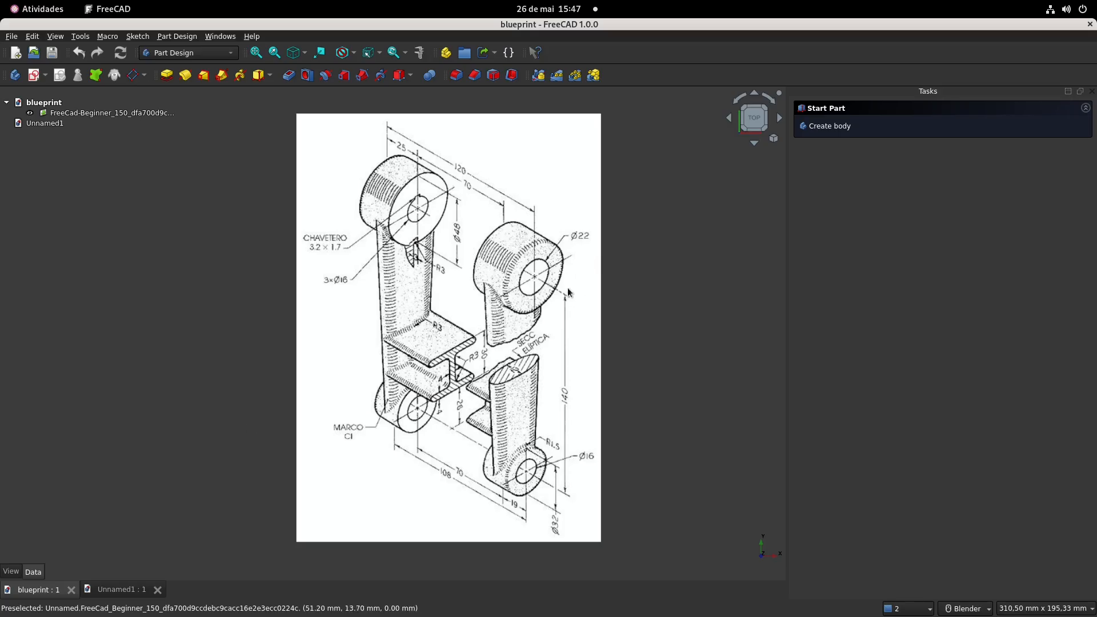
click(119, 592)
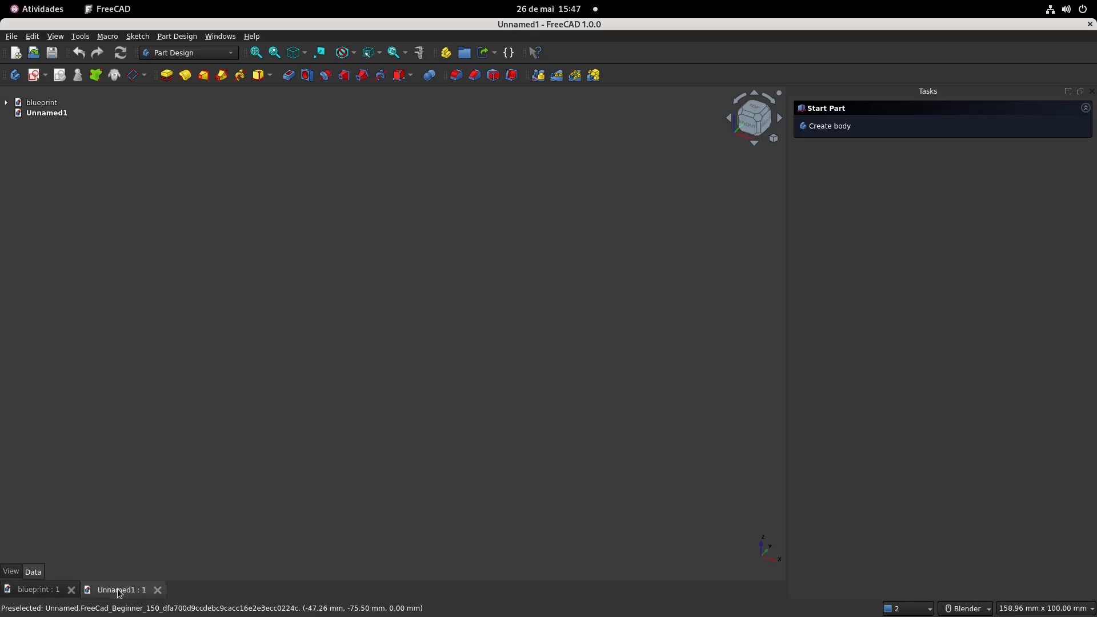
Create a body and start a sketch on its YZ plane
click(15, 75)
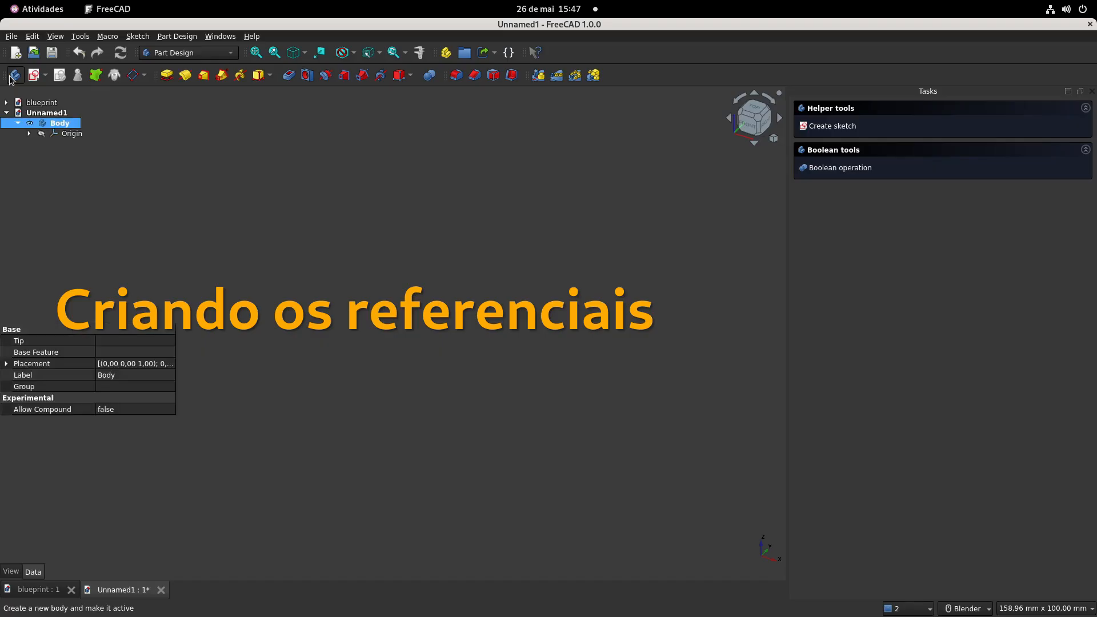
click(816, 127)
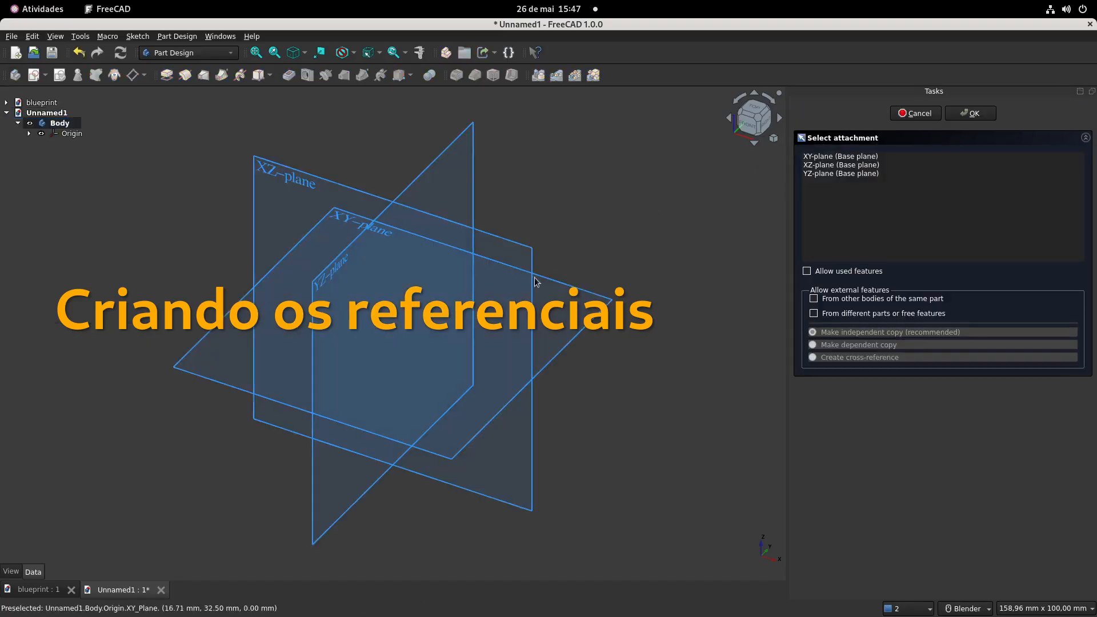
middle_drag(466, 297, 447, 215)
click(266, 192)
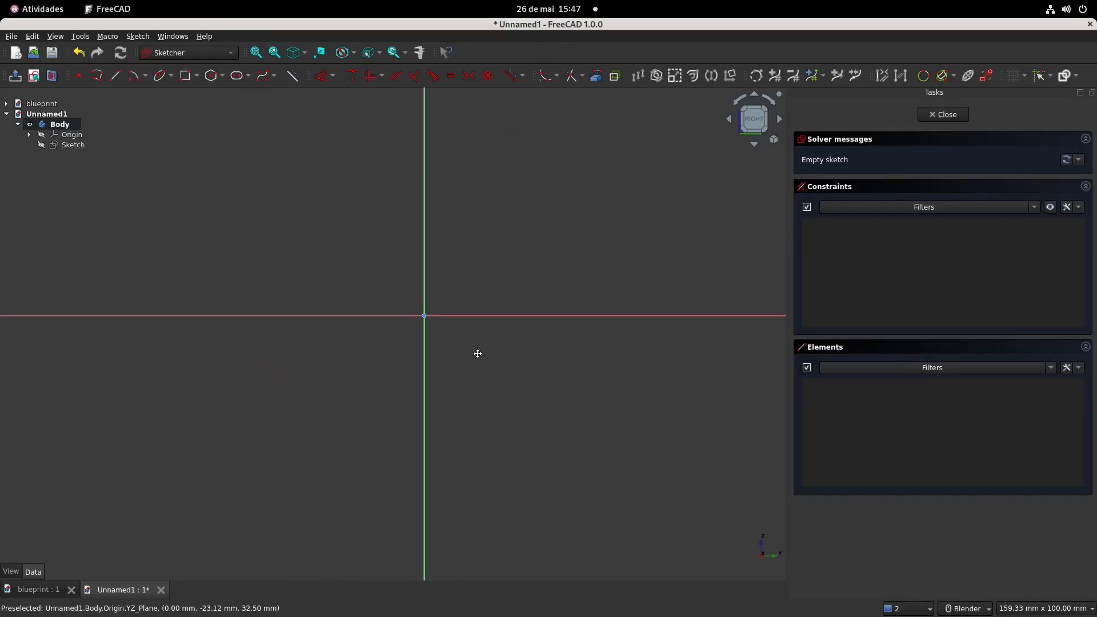
Check the blueprint and sketch a 48 mm diameter circle centred on the origin
click(38, 589)
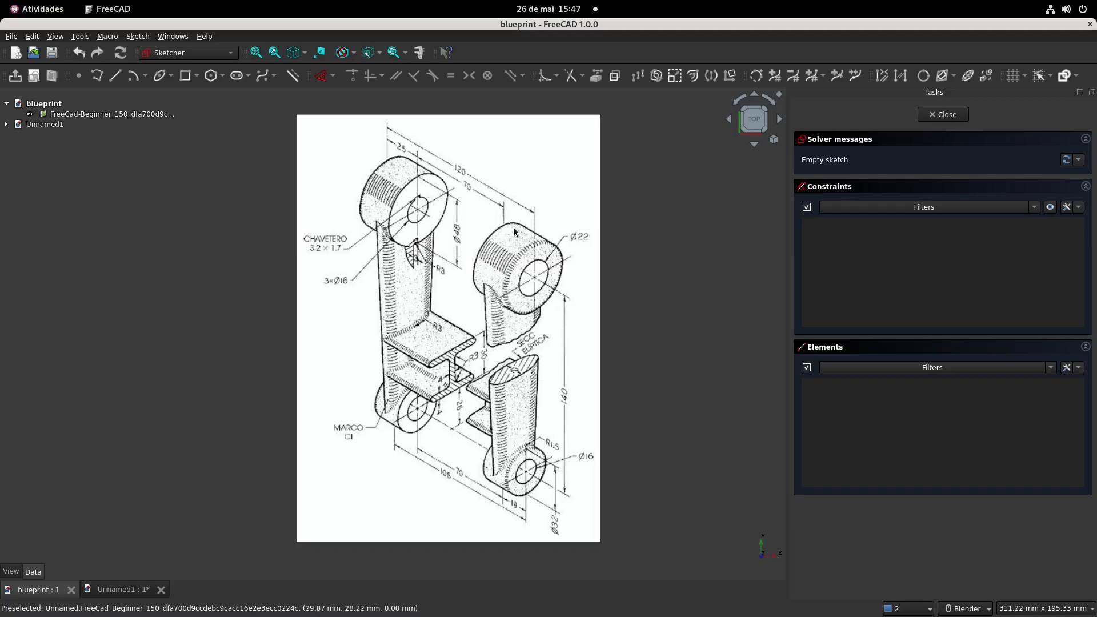
click(117, 590)
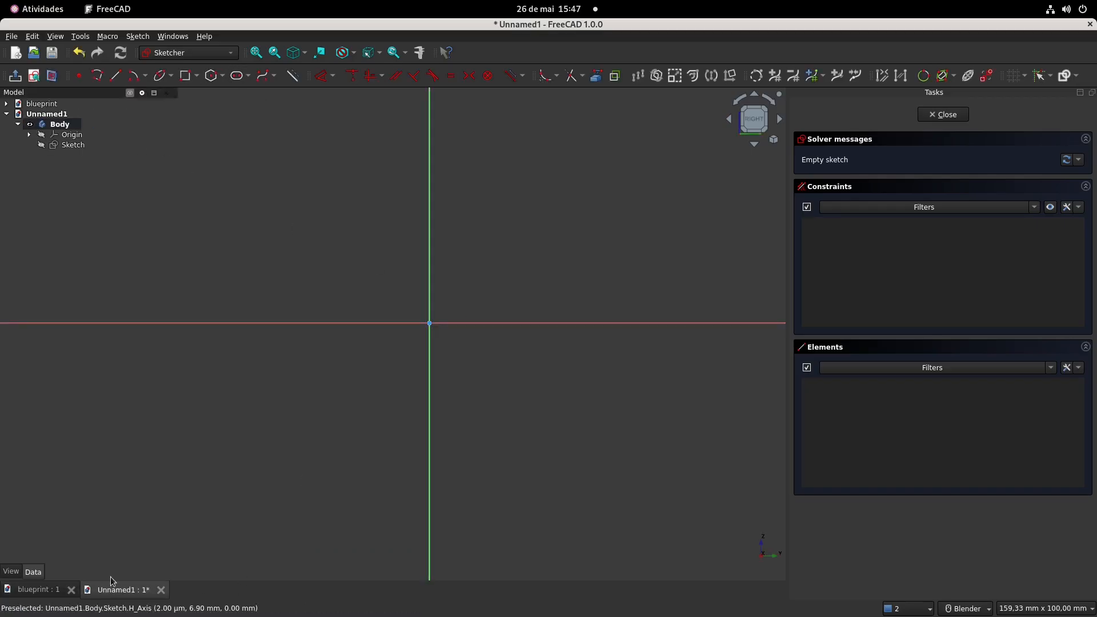
click(36, 590)
click(117, 590)
click(170, 75)
click(196, 88)
click(429, 323)
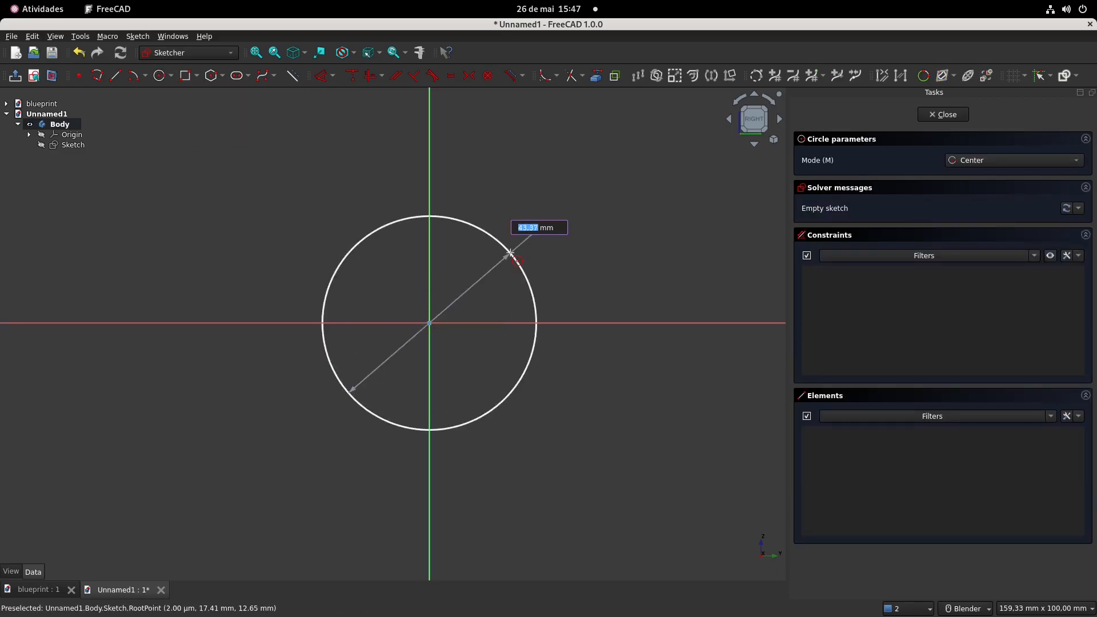
text(48)
key(Return)
Sketch a 32 mm diameter circle centred on the vertical axis below the first circle
click(35, 589)
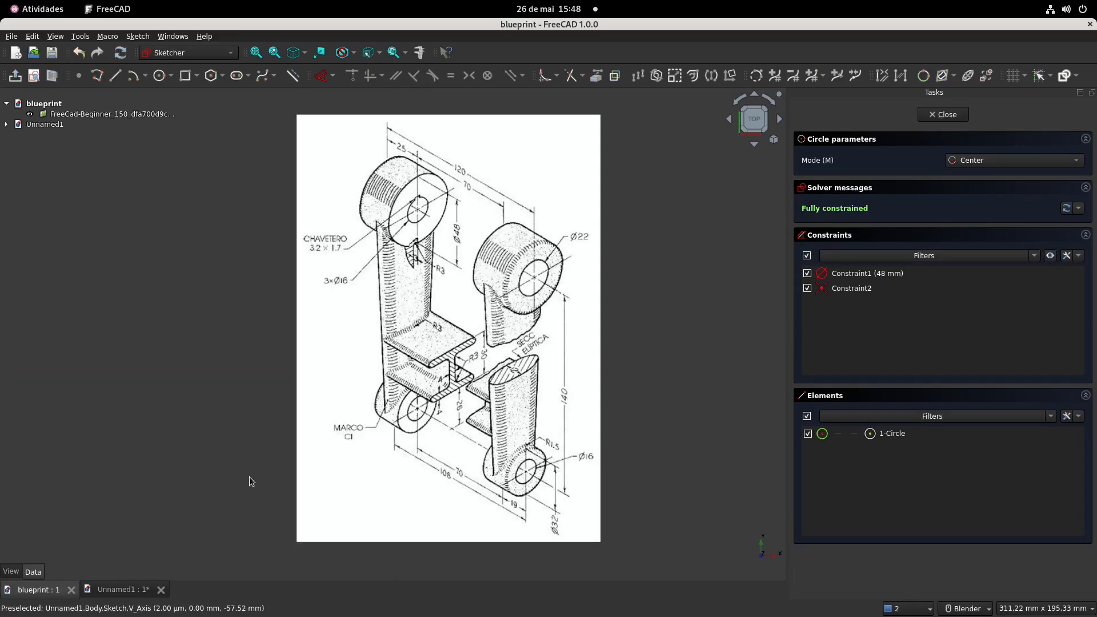
click(121, 589)
click(392, 523)
text(32)
key(Return)
Check the blueprint and set the vertical distance between the two circle centres to 140 mm
click(35, 590)
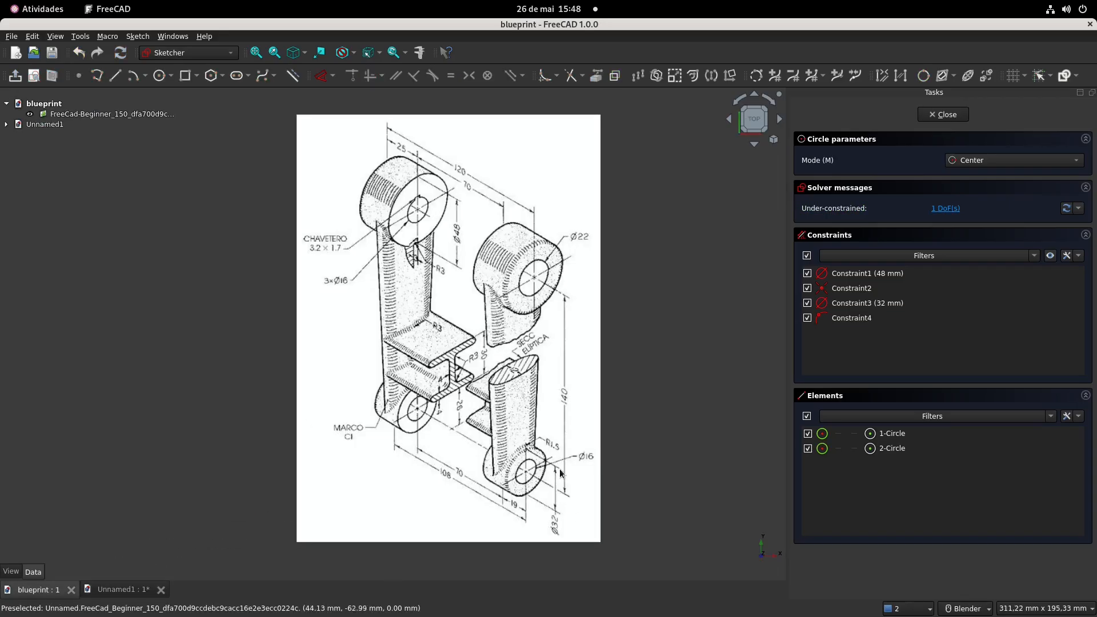
click(121, 589)
click(391, 523)
key(Escape)
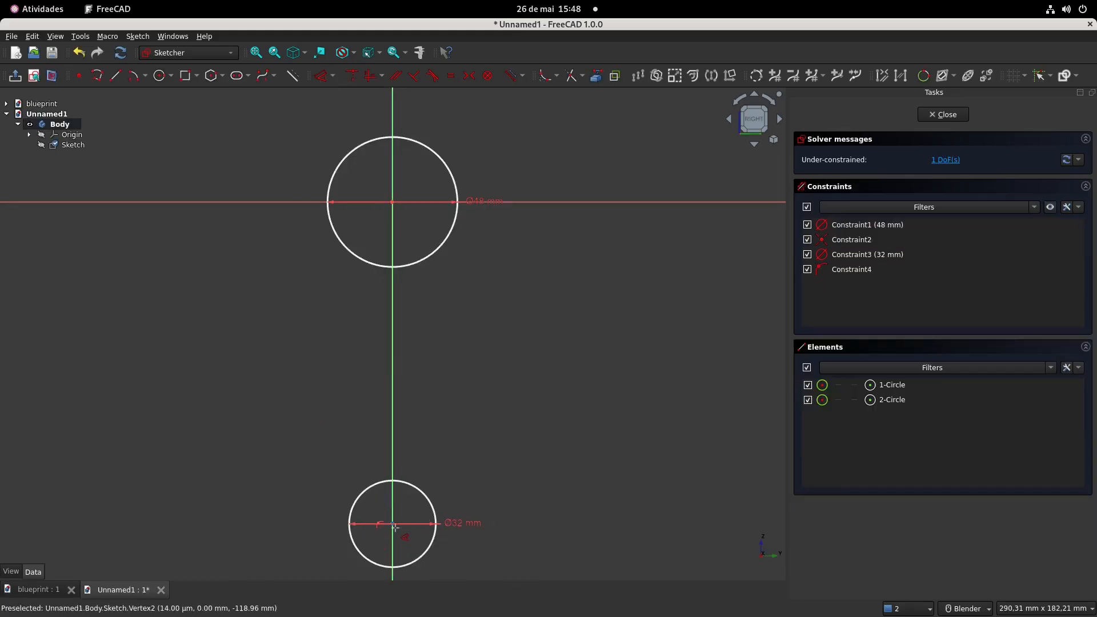
click(391, 523)
click(313, 394)
text(140)
key(Return)
Reposition the 48 mm and 32 mm diameter dimensions so they slant clear of the circles
scroll(448, 474, down, 2)
shift+middle_drag(465, 455, 470, 403)
drag(473, 500, 474, 451)
drag(481, 239, 487, 166)
Draw two side lines joining the upper and lower circles, and delete the vertical constraint on the left line
click(117, 75)
scroll(416, 252, down, 3)
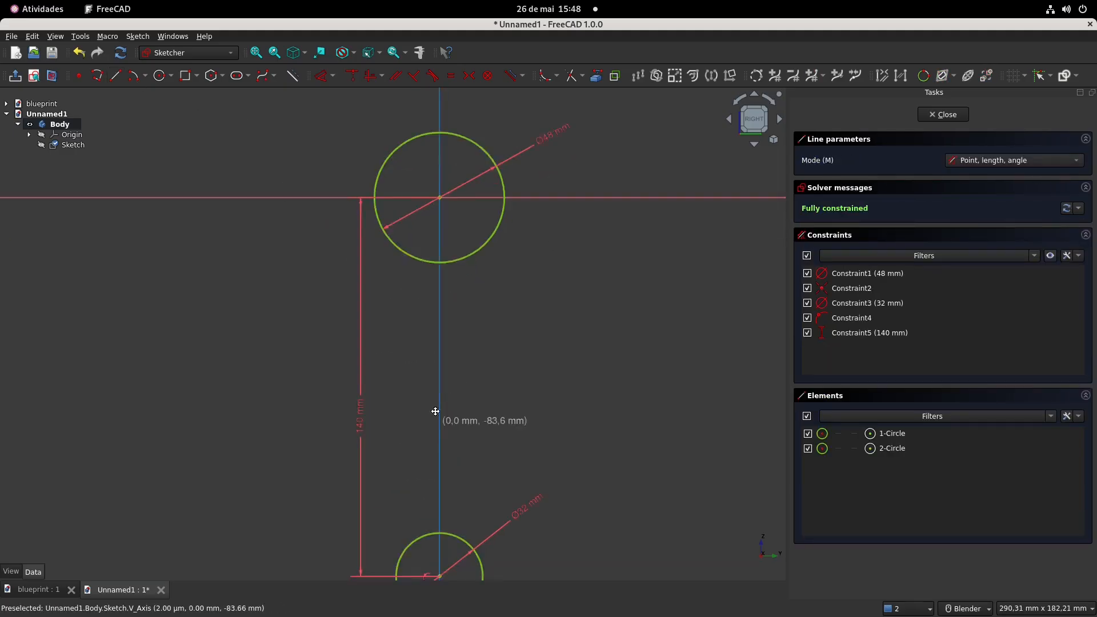
click(389, 513)
click(383, 210)
click(476, 199)
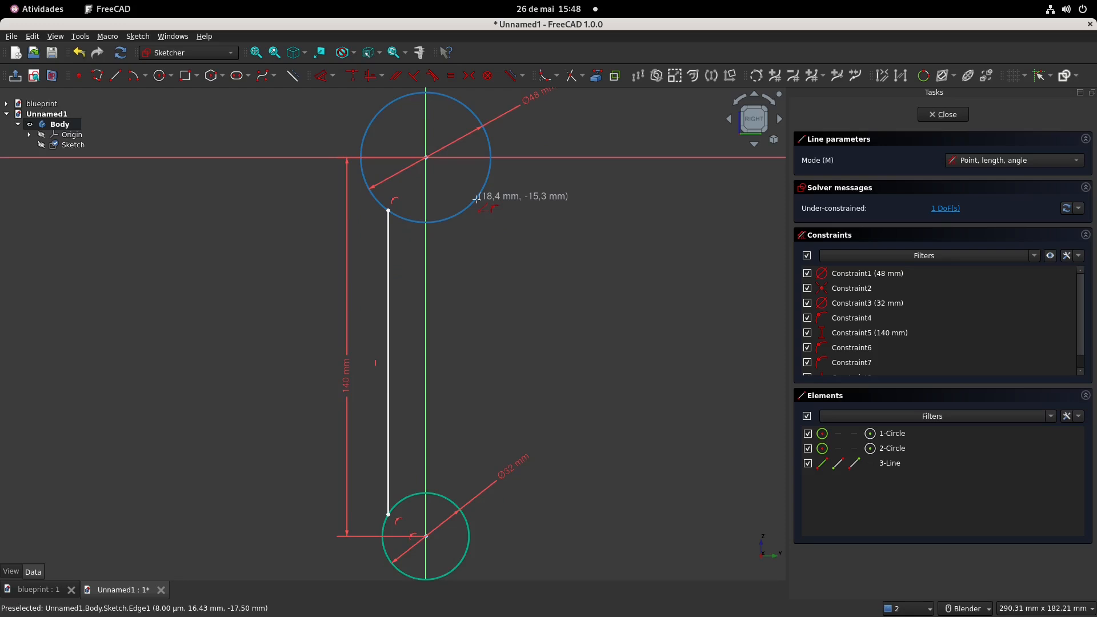
click(443, 496)
right_click(376, 370)
click(376, 363)
key(Delete)
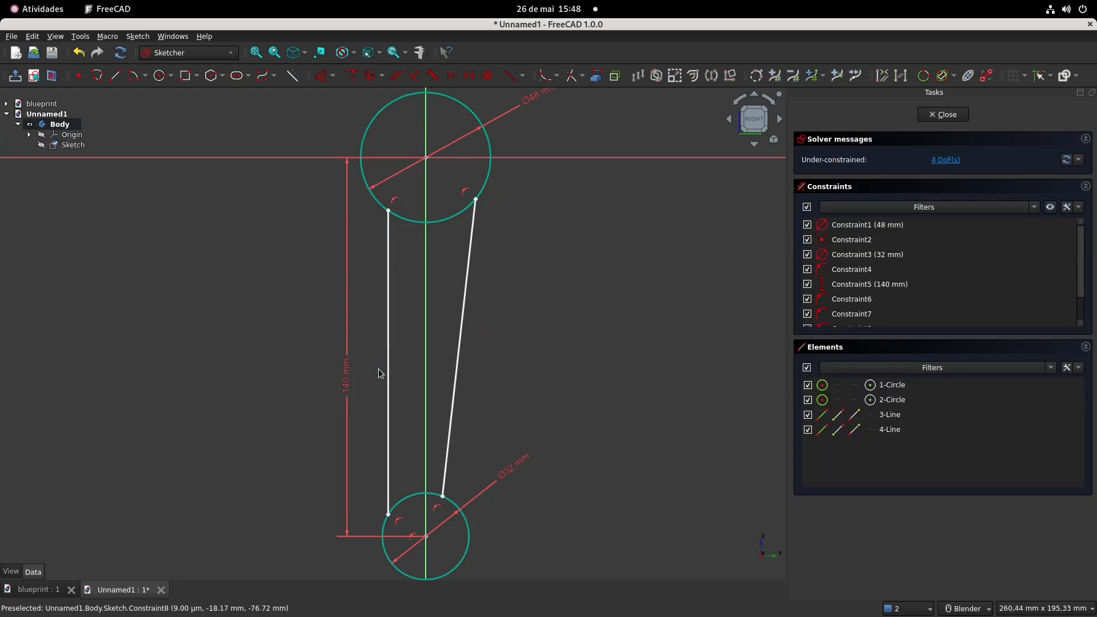
Make both ends of each side line tangent to the upper and lower circles
click(433, 76)
click(389, 226)
click(363, 171)
click(562, 351)
click(472, 228)
click(483, 186)
click(551, 351)
click(446, 472)
click(469, 533)
click(557, 351)
click(403, 499)
click(385, 483)
click(551, 350)
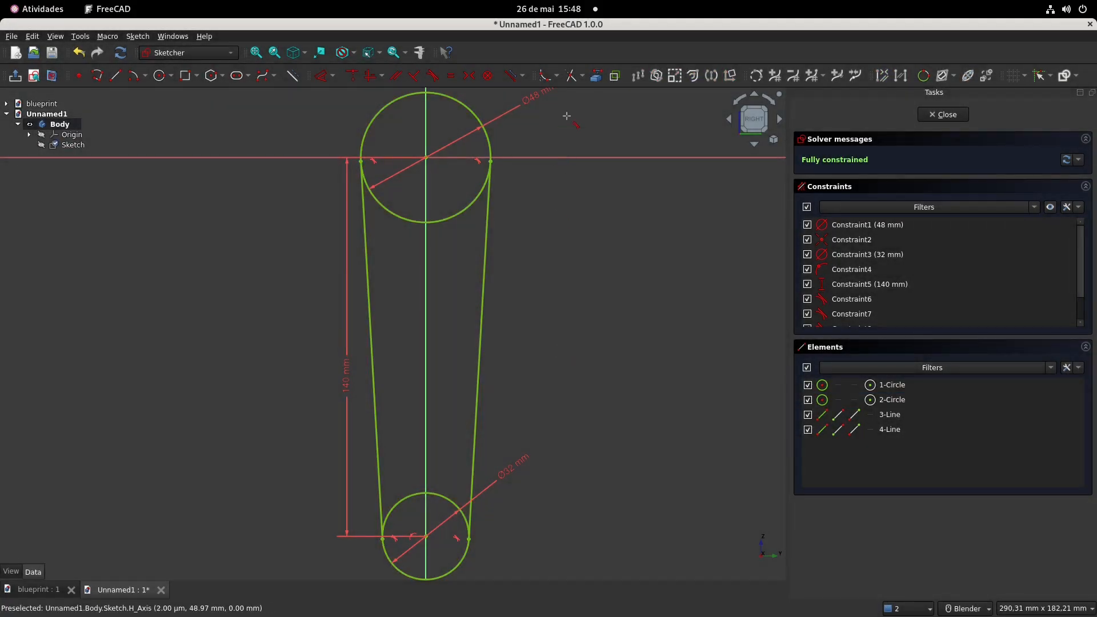
Trim away the inner arcs of both circles and move the 32 mm dimension clear of the profile
click(461, 210)
click(441, 495)
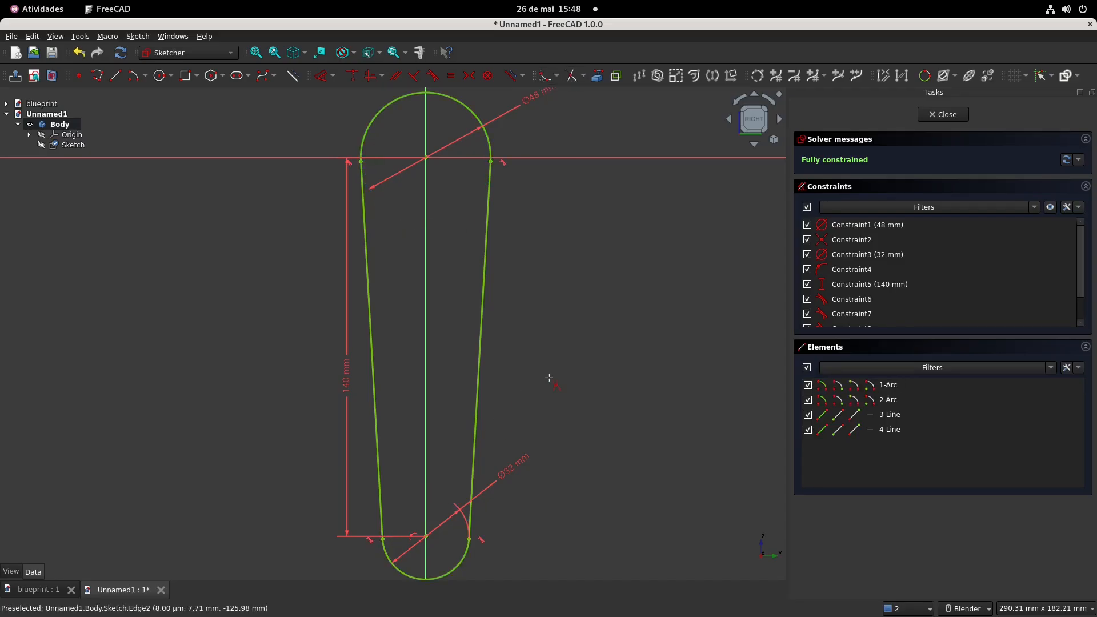
mouse_move(526, 465)
mouse_down()
mouse_move(550, 507)
mouse_move(537, 554)
mouse_up()
scroll(559, 483, down, 1)
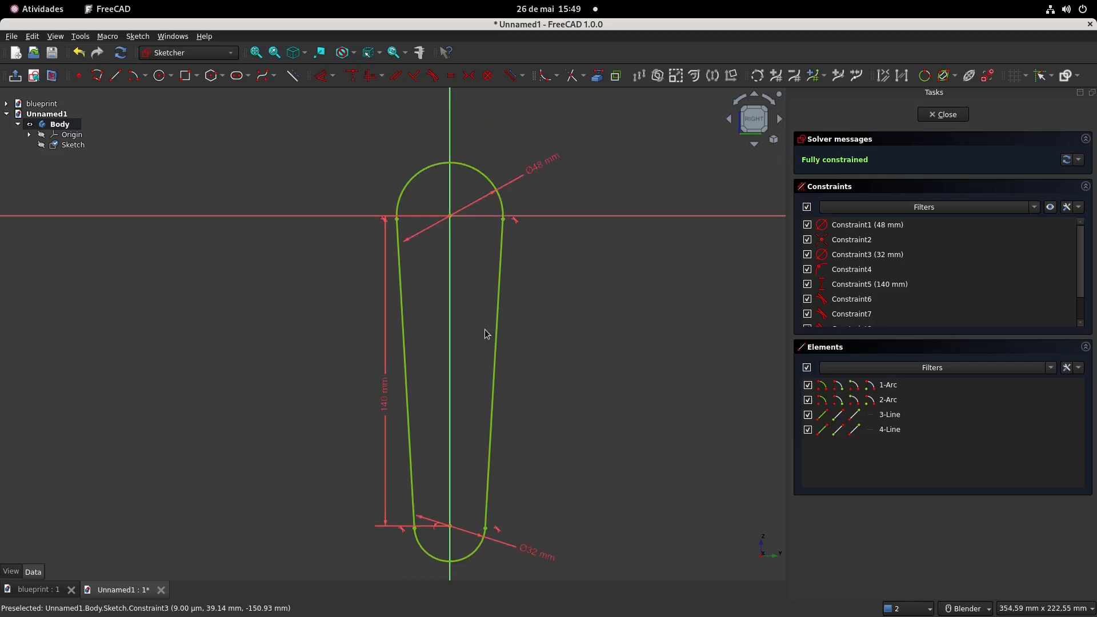
Draw a centre line from the upper arc's centre to the lower arc's centre
click(114, 75)
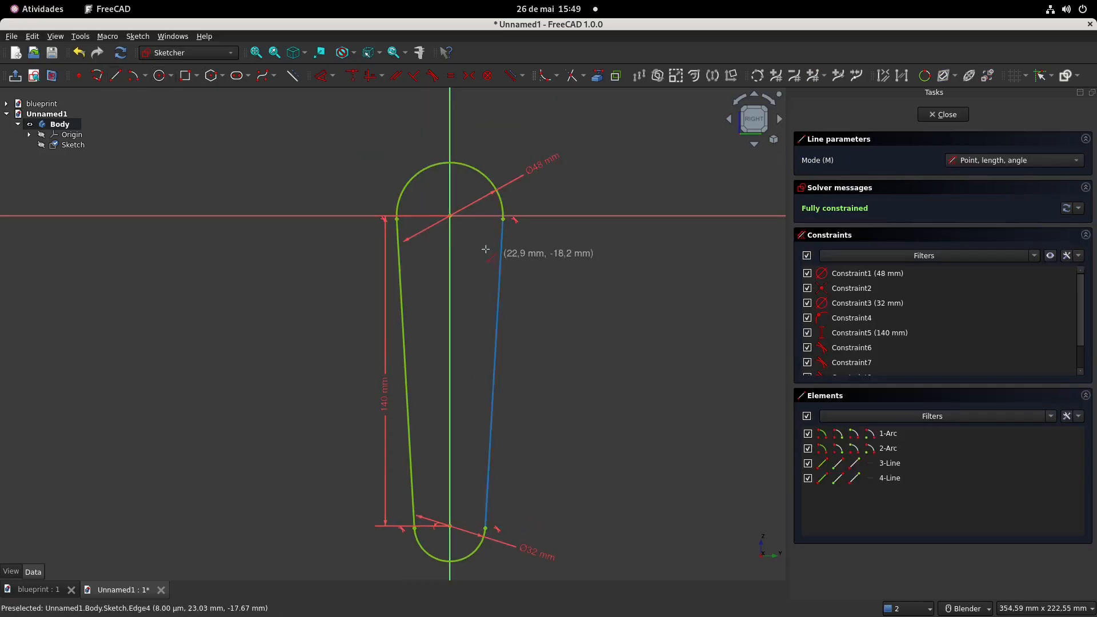
click(450, 216)
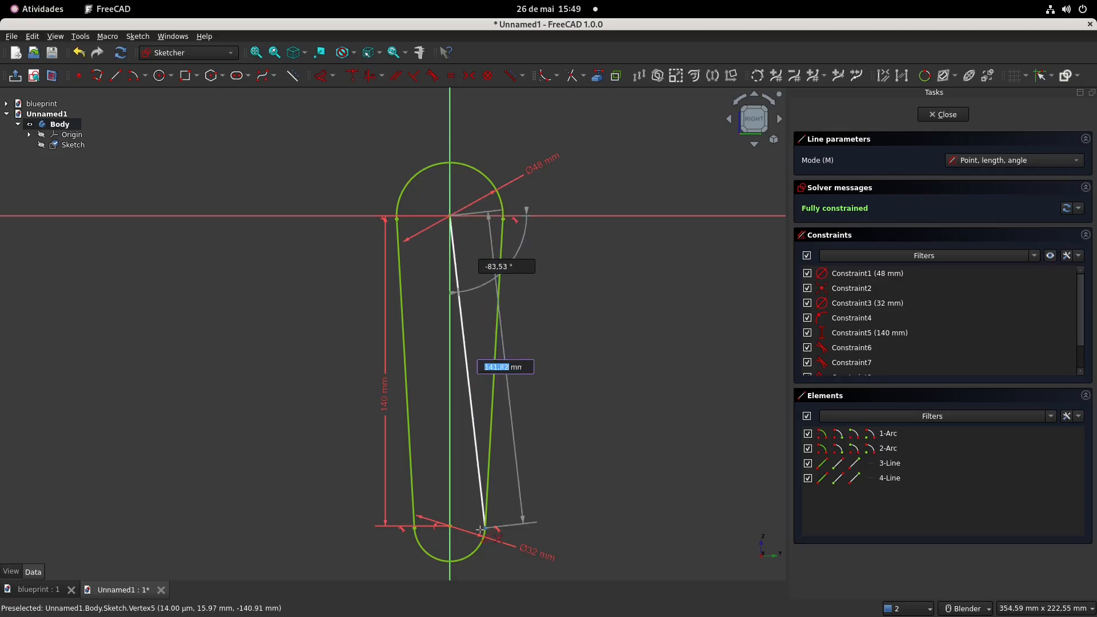
click(449, 524)
right_click(548, 372)
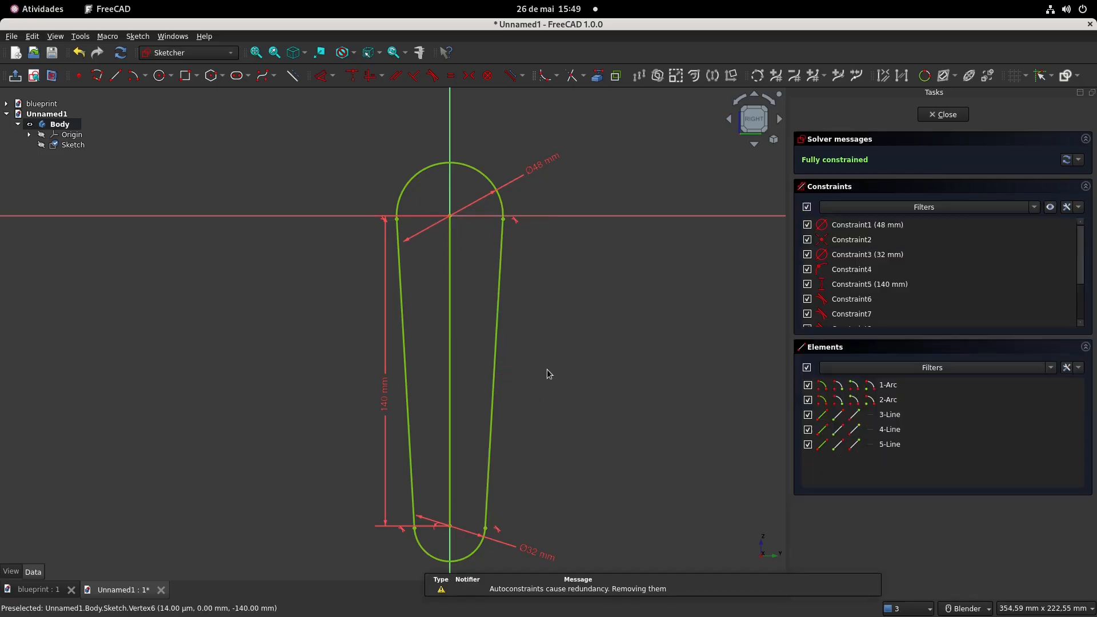
Finish the sketch and rename it Sketch_REF-LATERAL
click(943, 115)
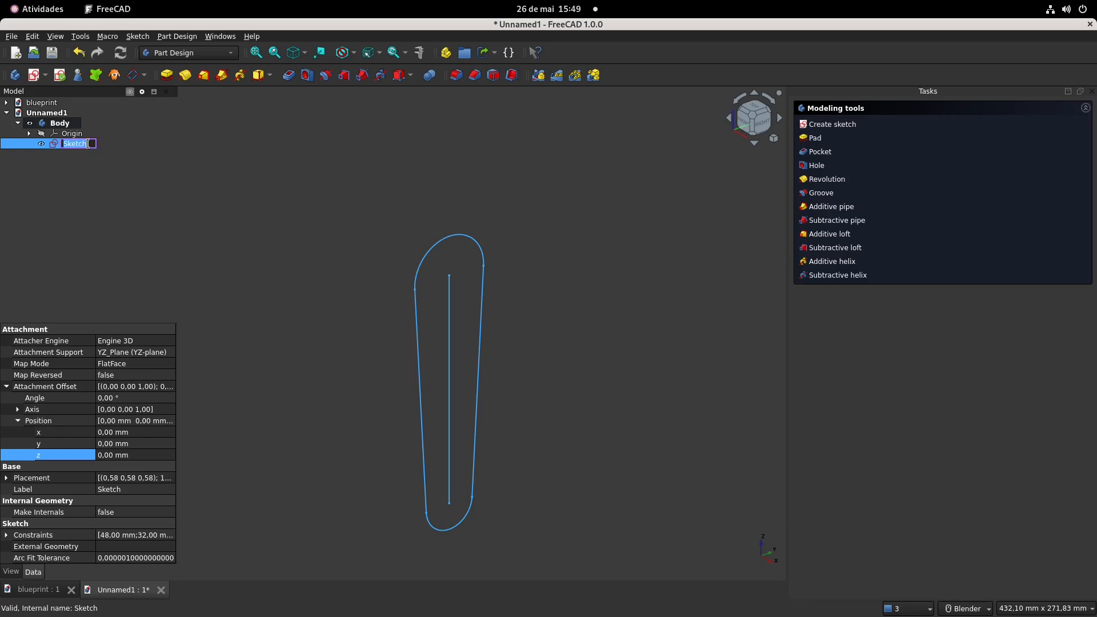
text(_REF-LATERAL)
key(Return)
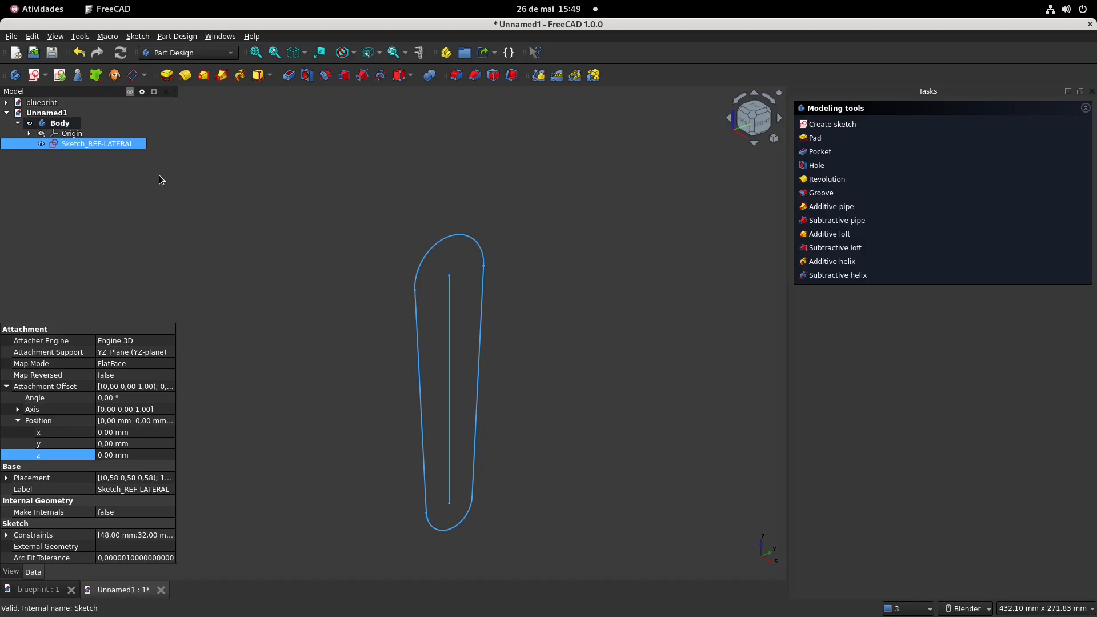
Save the document as FreeCAD_Beginner_150.FCStd in the CAD_3D folder, overwriting the existing file
key(ctrl+s)
double_click(562, 257)
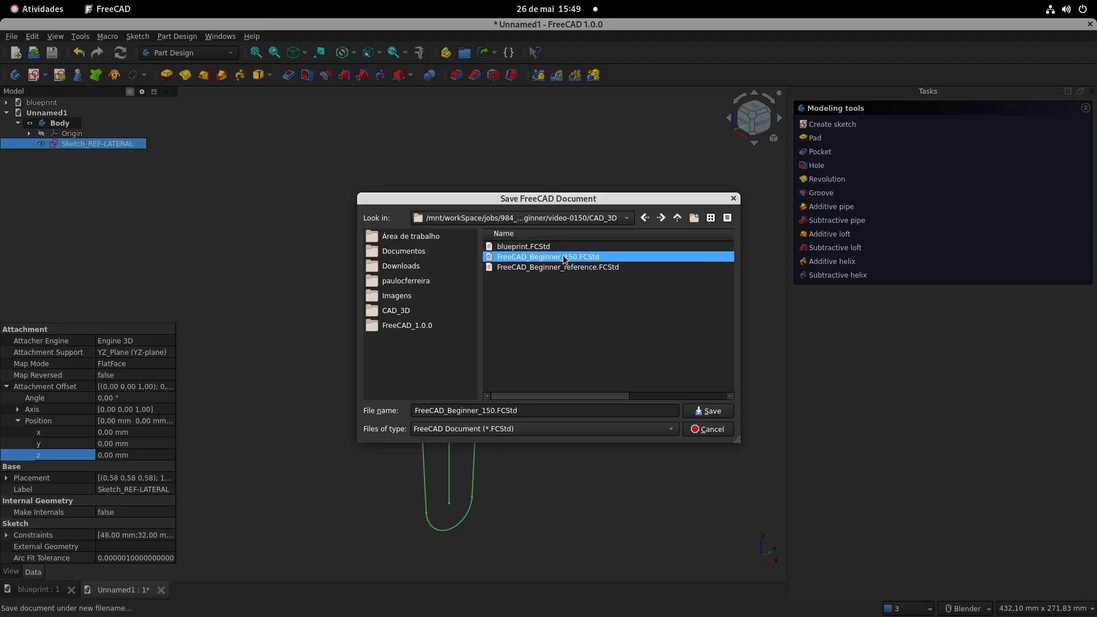
click(620, 340)
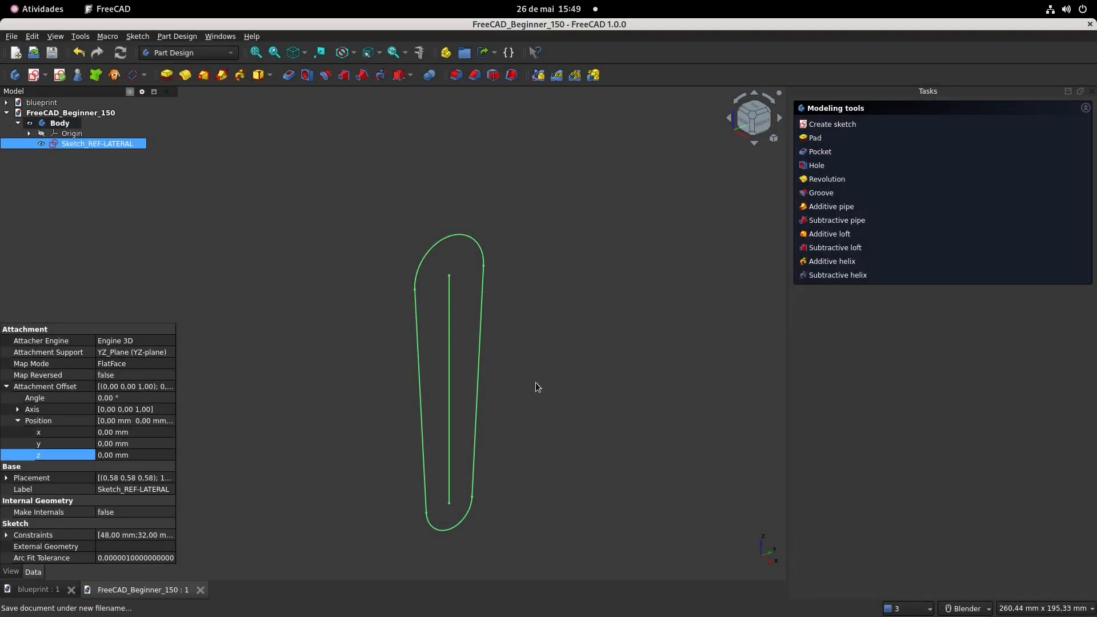
Check the blueprint and start a second sketch in the body on the XY plane
click(38, 589)
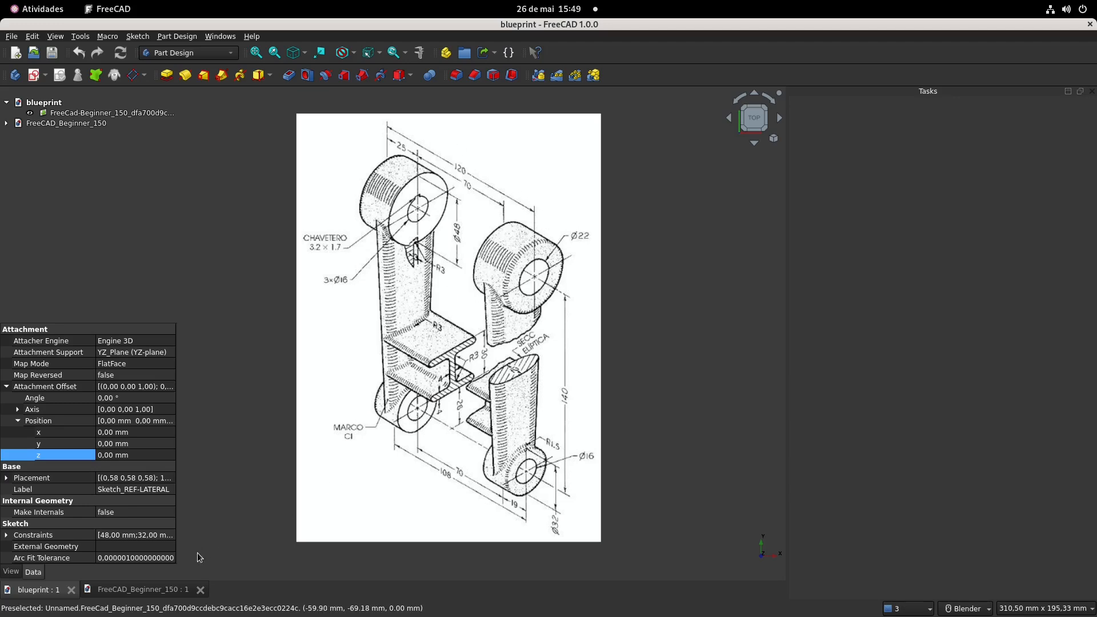
click(143, 589)
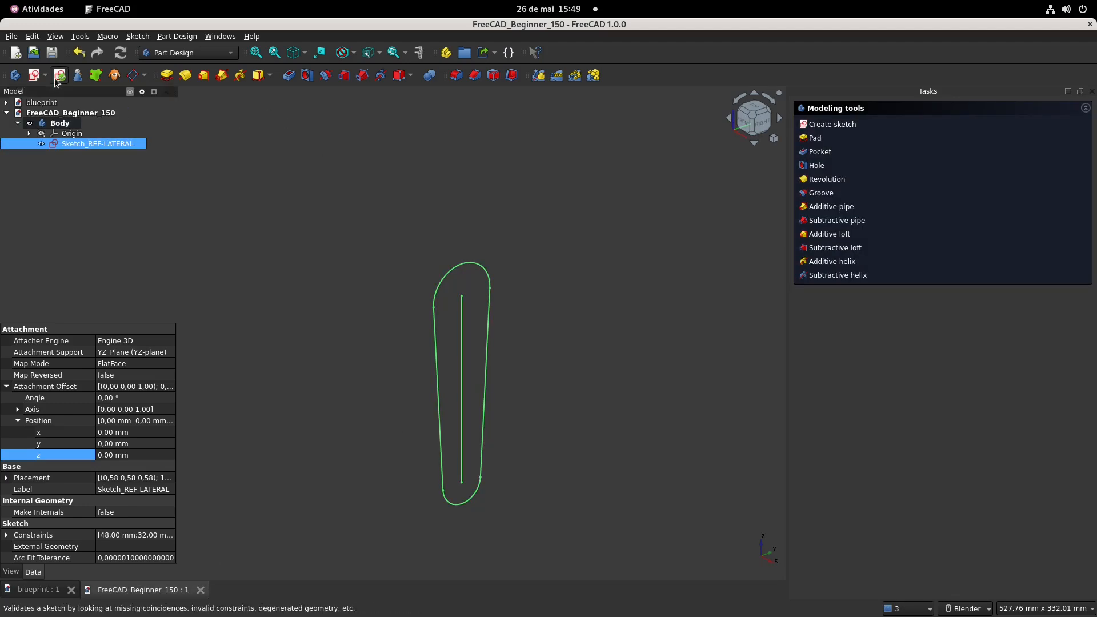
click(33, 75)
middle_drag(385, 319, 390, 337)
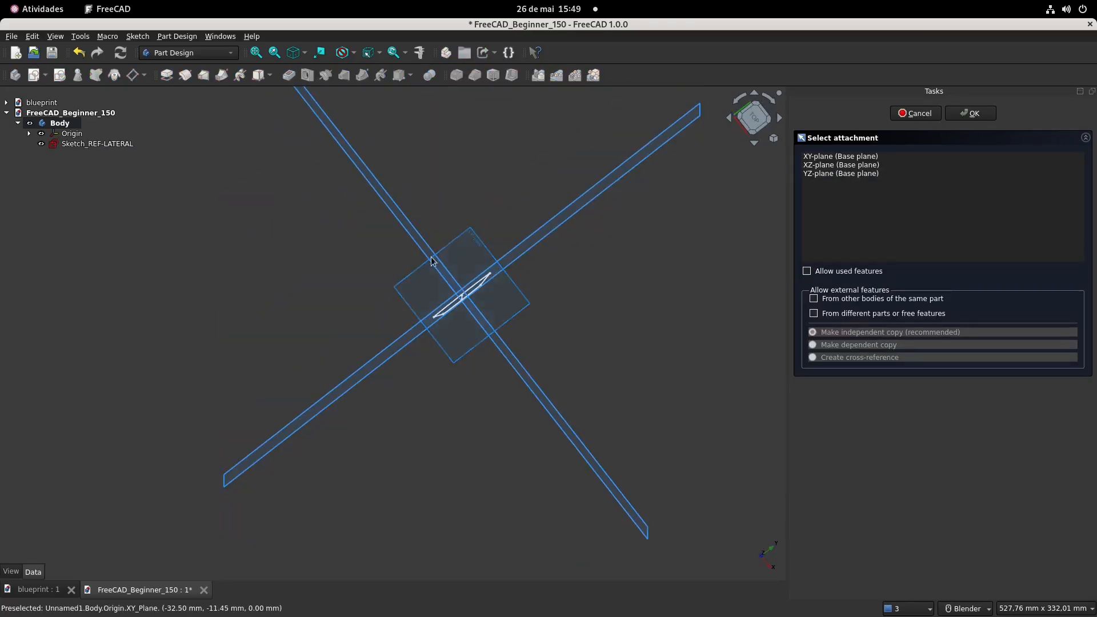
click(473, 234)
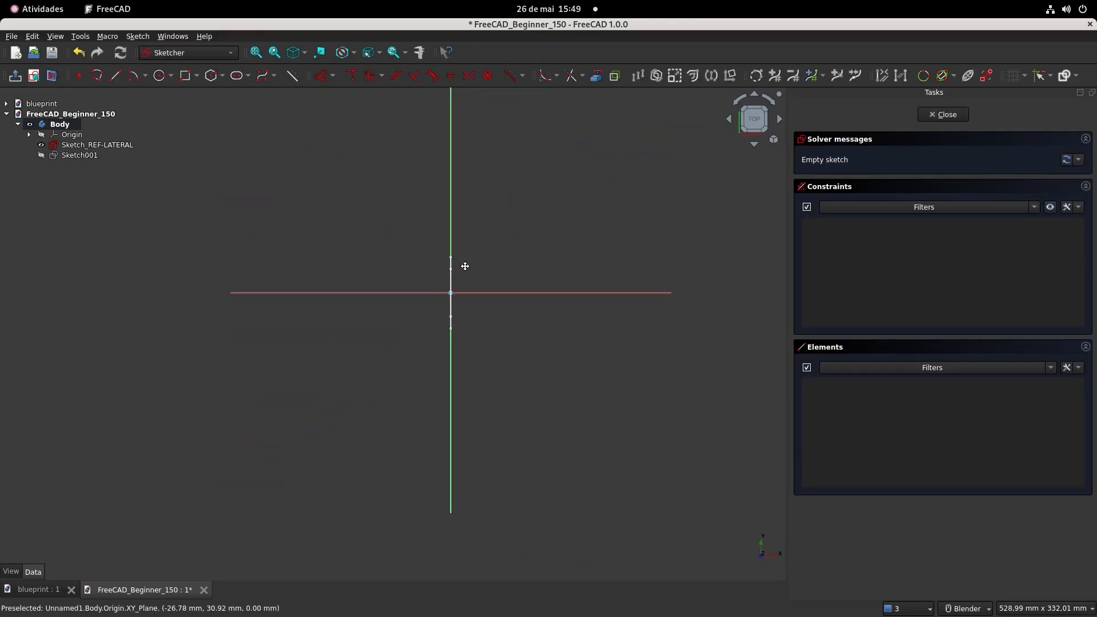
Draw a 120 mm line along the horizontal axis, spanning the vertical axis
click(116, 75)
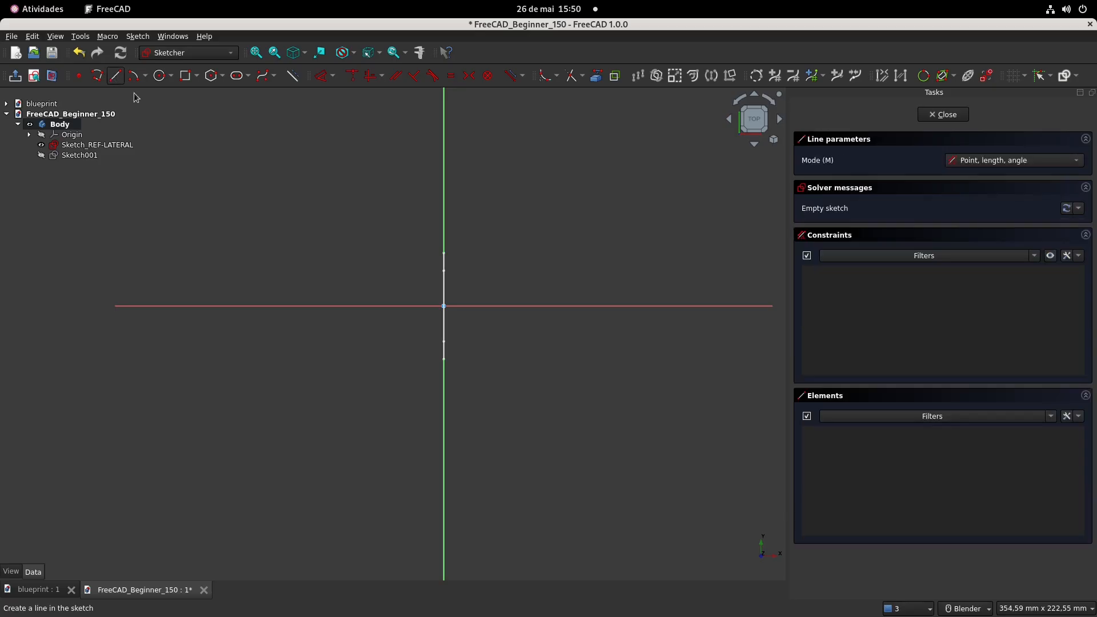
click(346, 304)
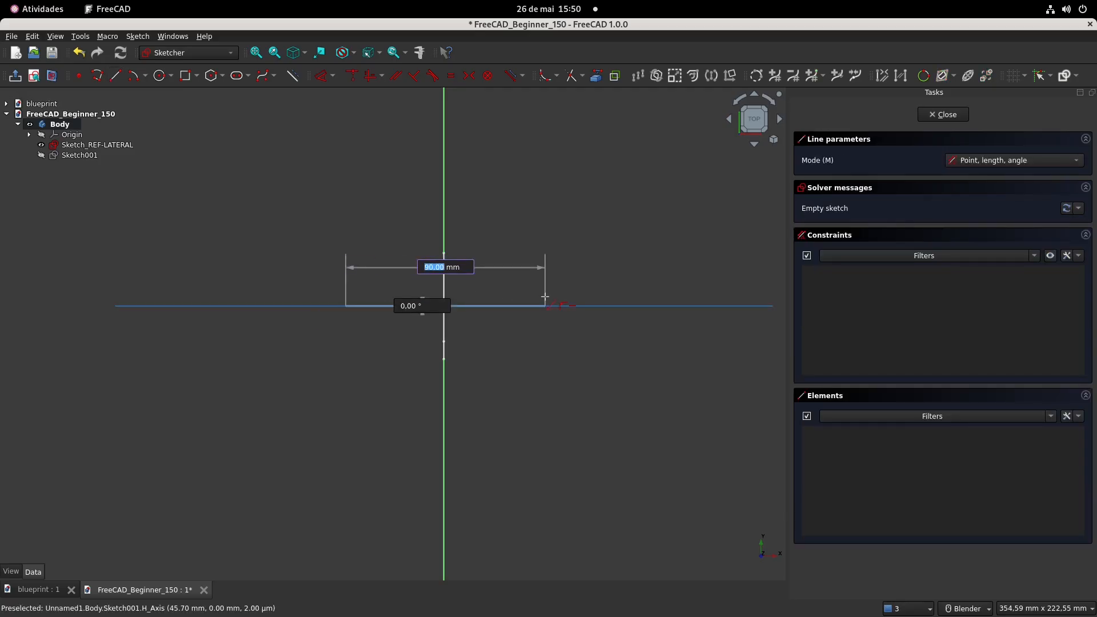
text(120)
key(Tab)
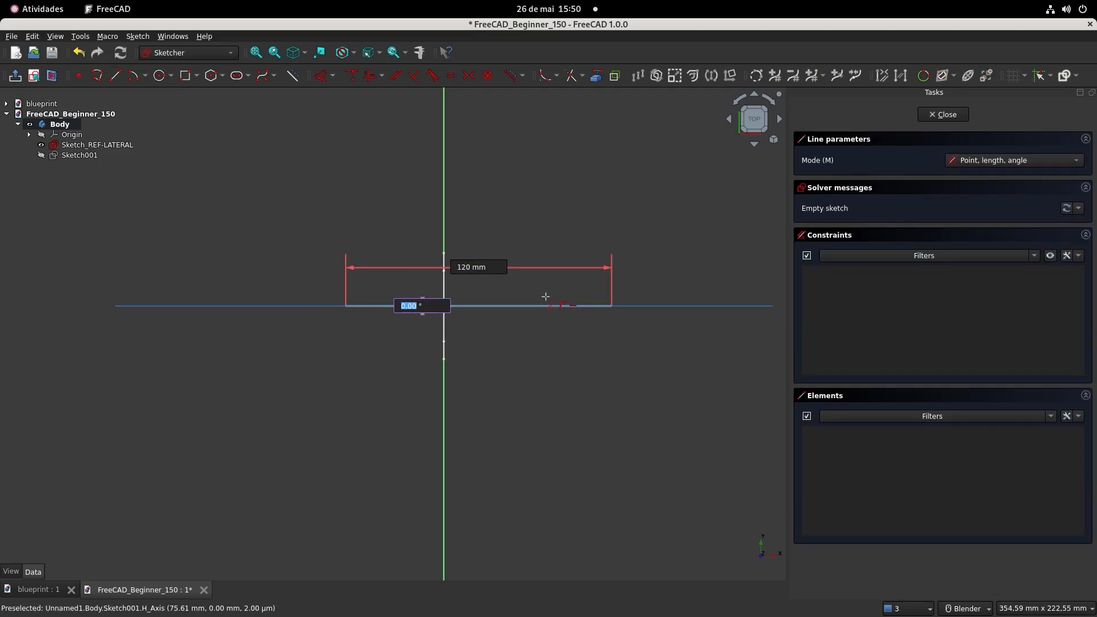
key(Return)
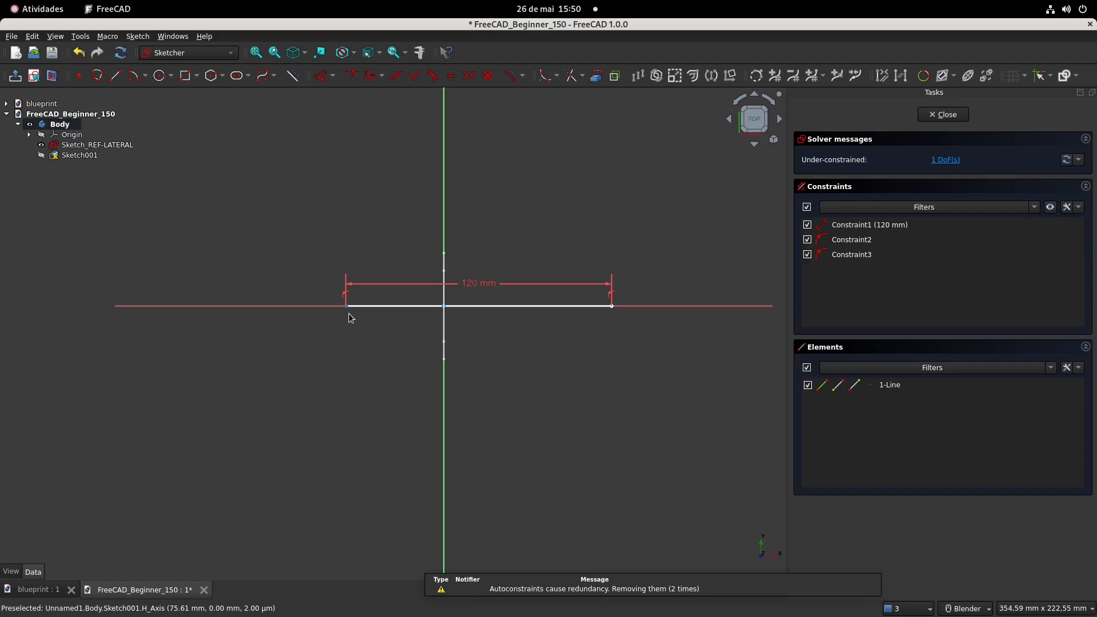
Make the 120 mm line's endpoints symmetric about the vertical axis
click(366, 307)
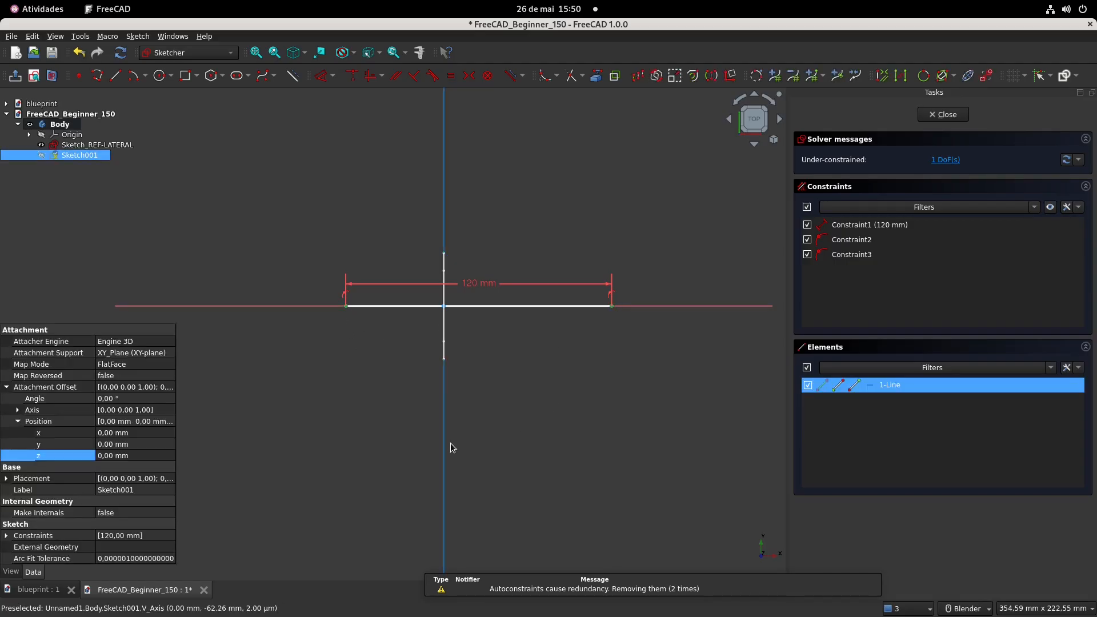
click(470, 75)
scroll(473, 252, up, 3)
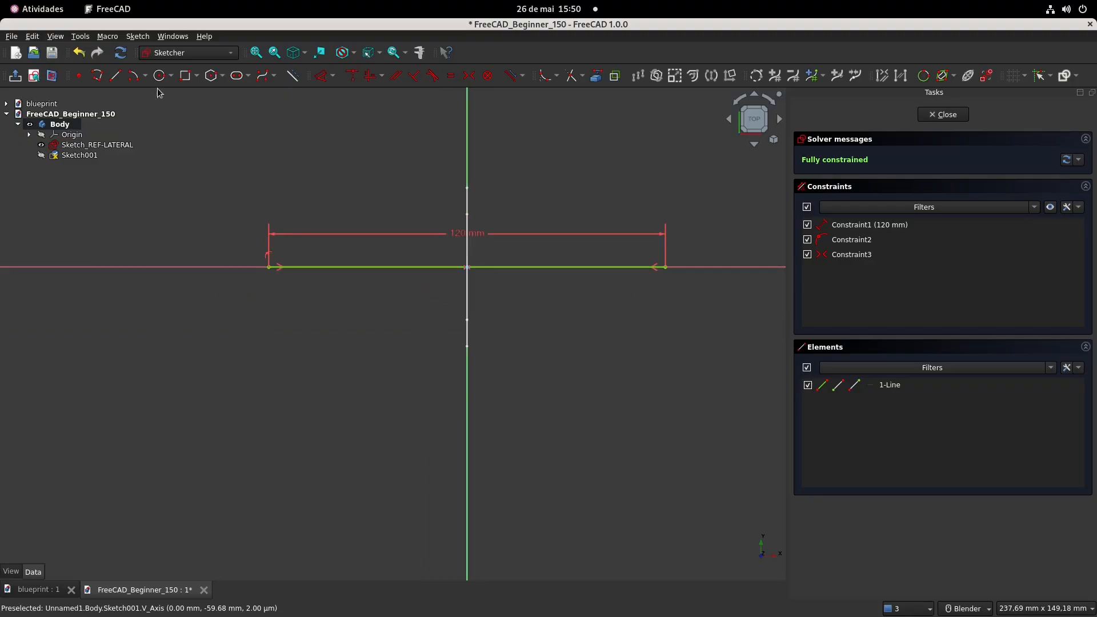
Place a point on the 120 mm line on each side of the vertical axis and make the two points symmetric
click(78, 75)
click(387, 267)
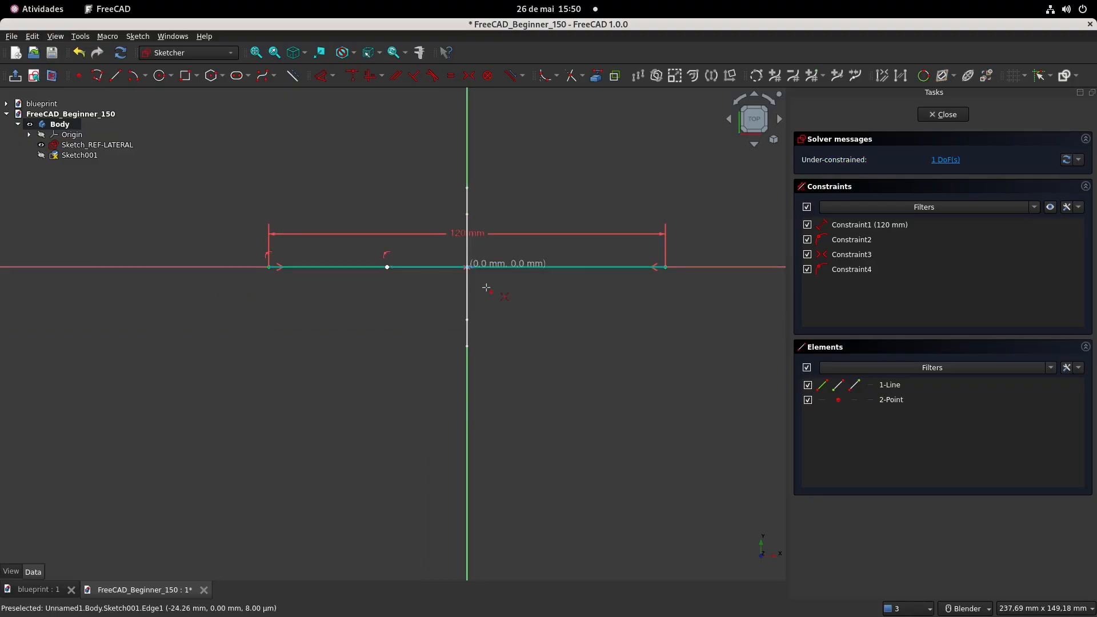
click(539, 268)
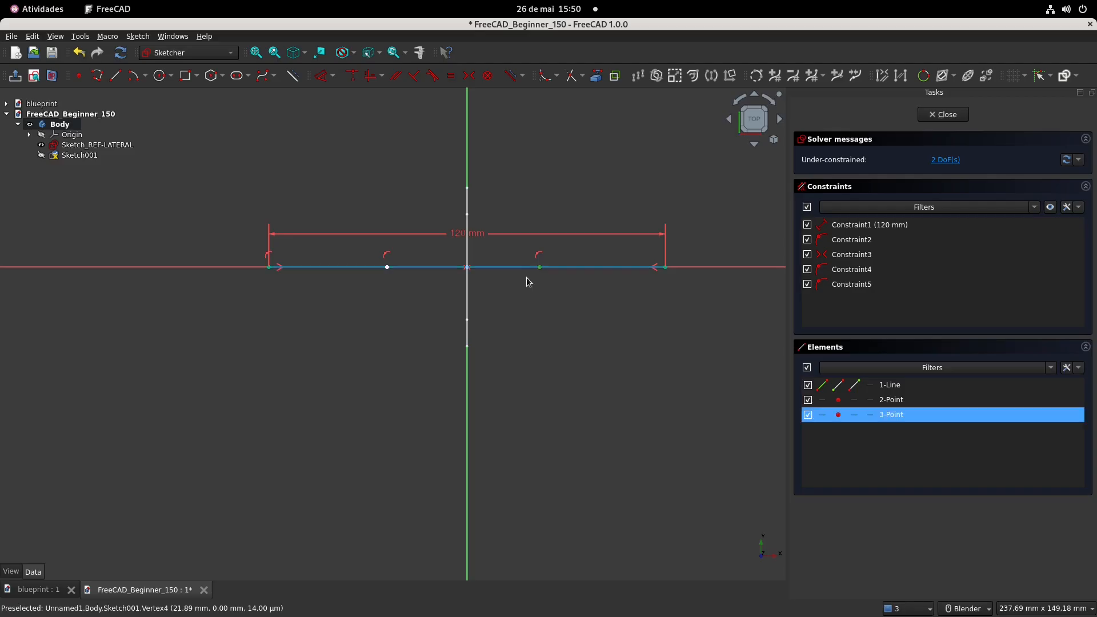
key(Escape)
click(387, 267)
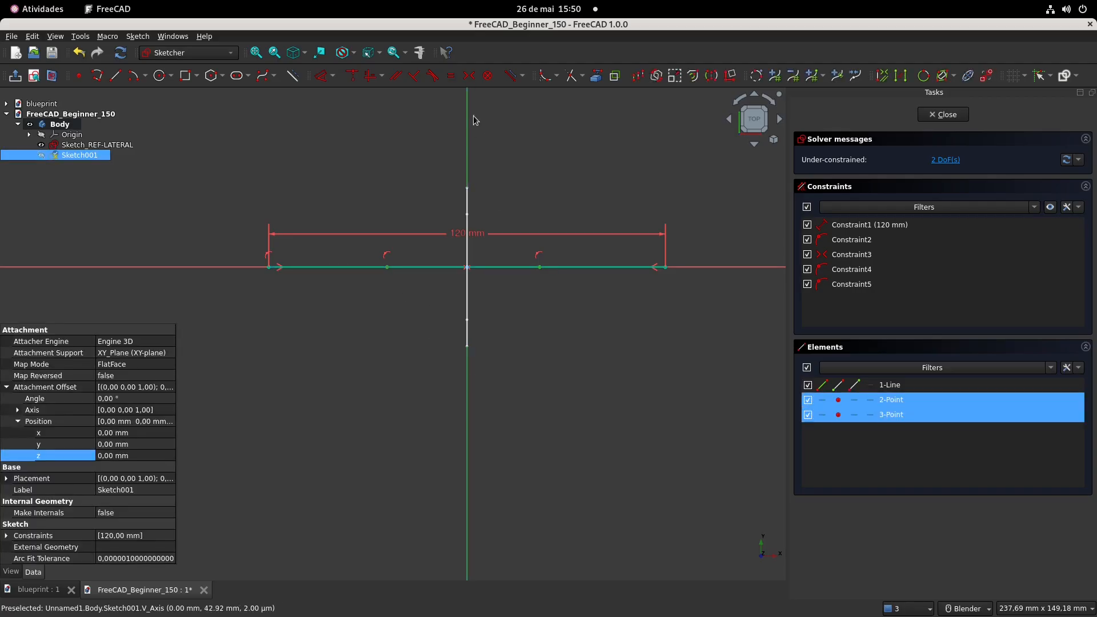
click(469, 75)
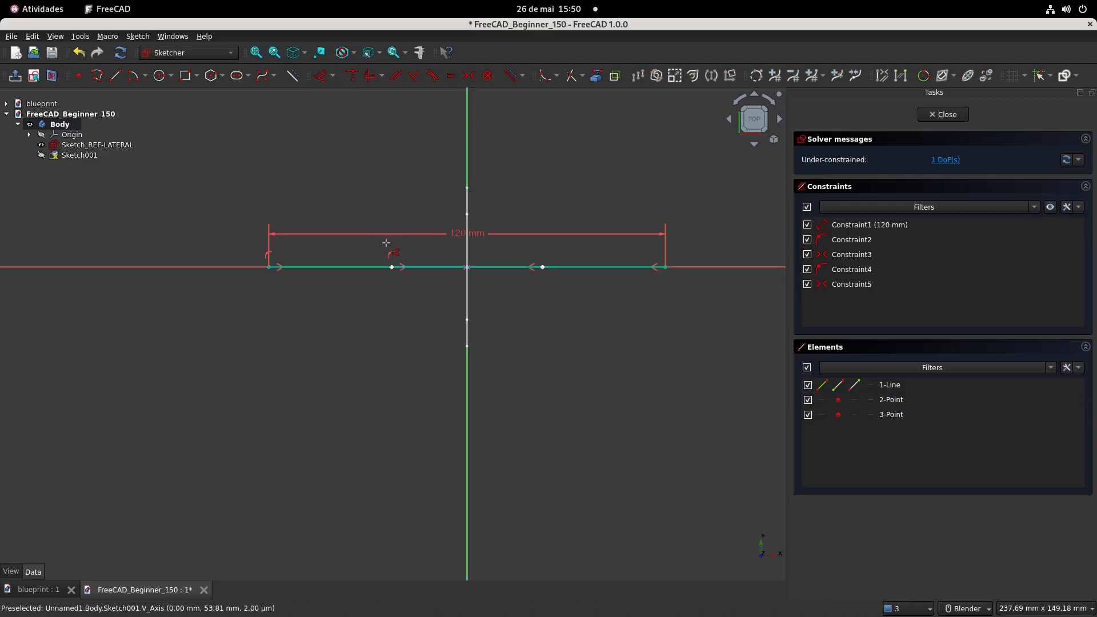
Dimension the distance between the two symmetric points as 70 mm
click(391, 267)
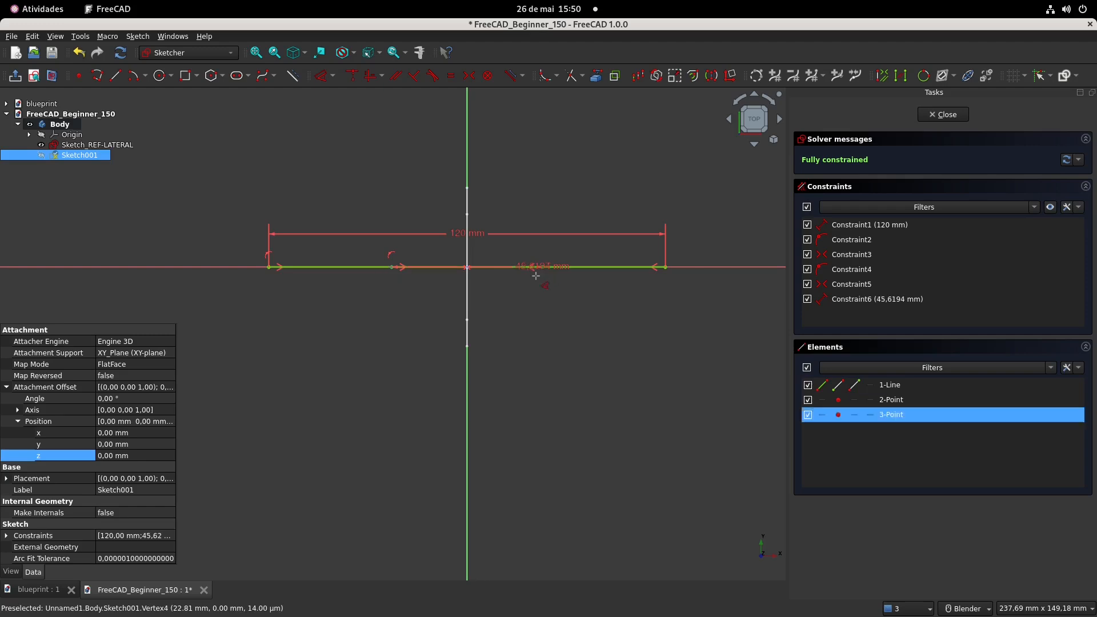
click(506, 294)
text(70)
key(Return)
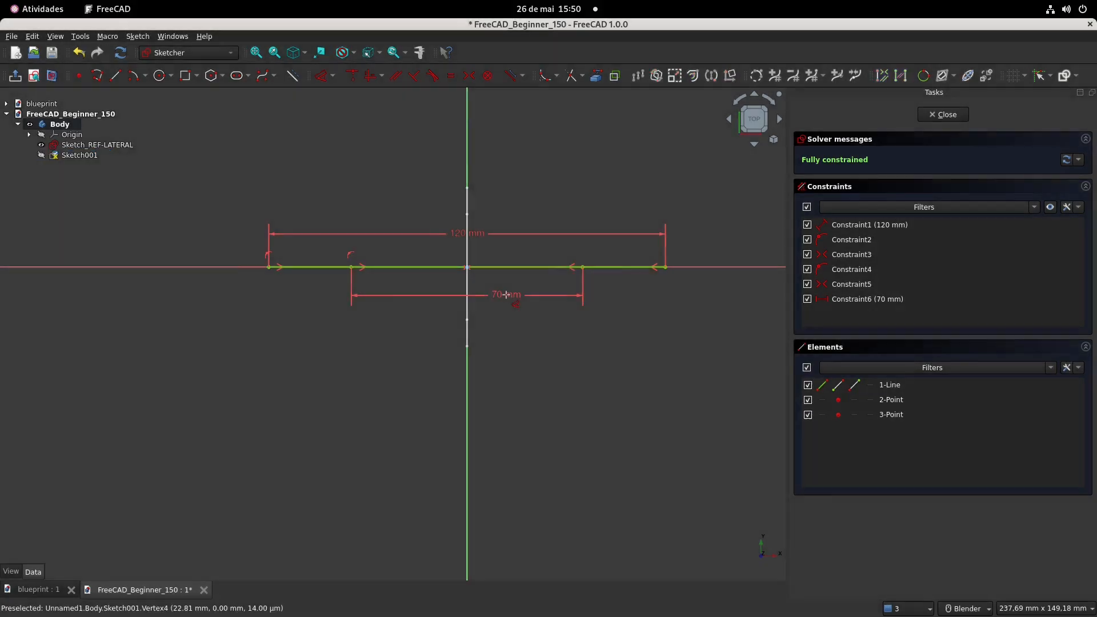
Add four more points on the 120 mm line, two on each side outside the 70 mm pair
click(79, 76)
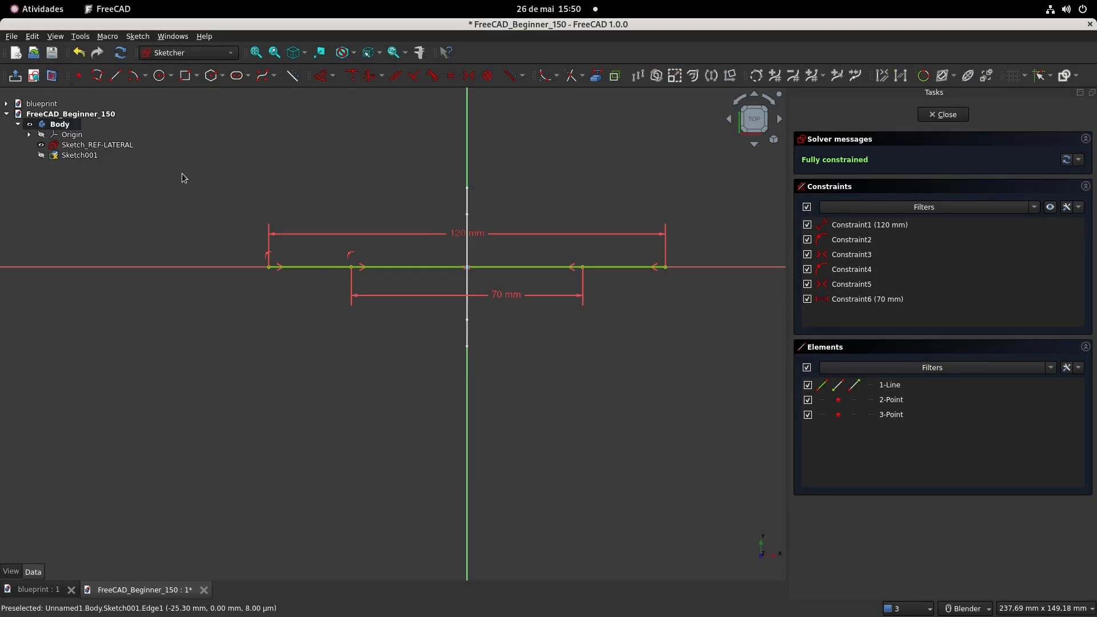
click(336, 267)
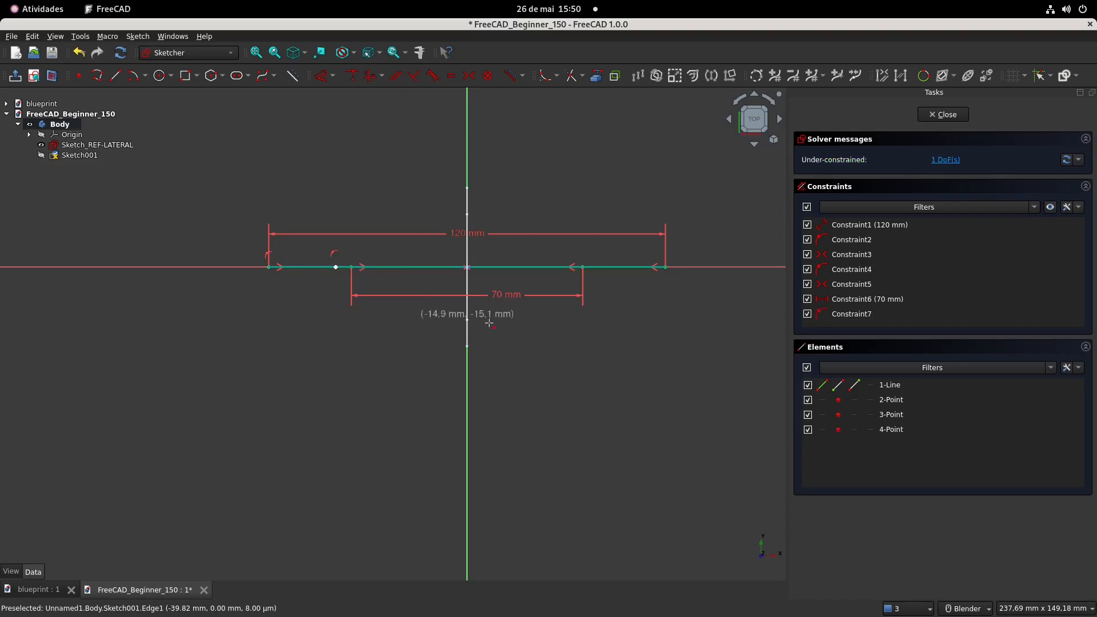
click(594, 267)
click(317, 266)
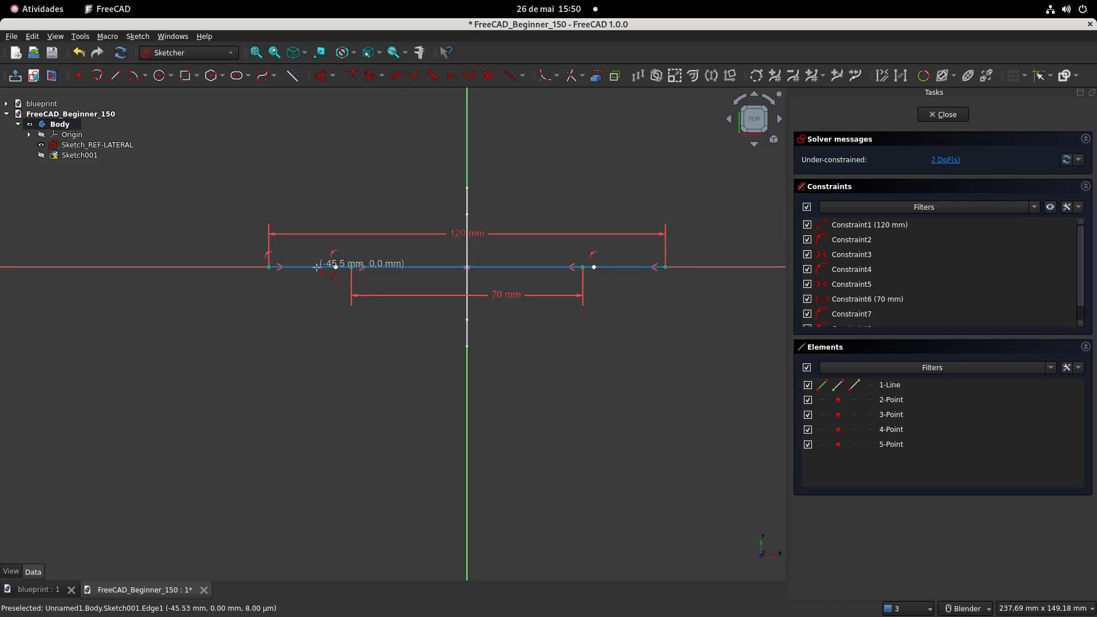
click(611, 267)
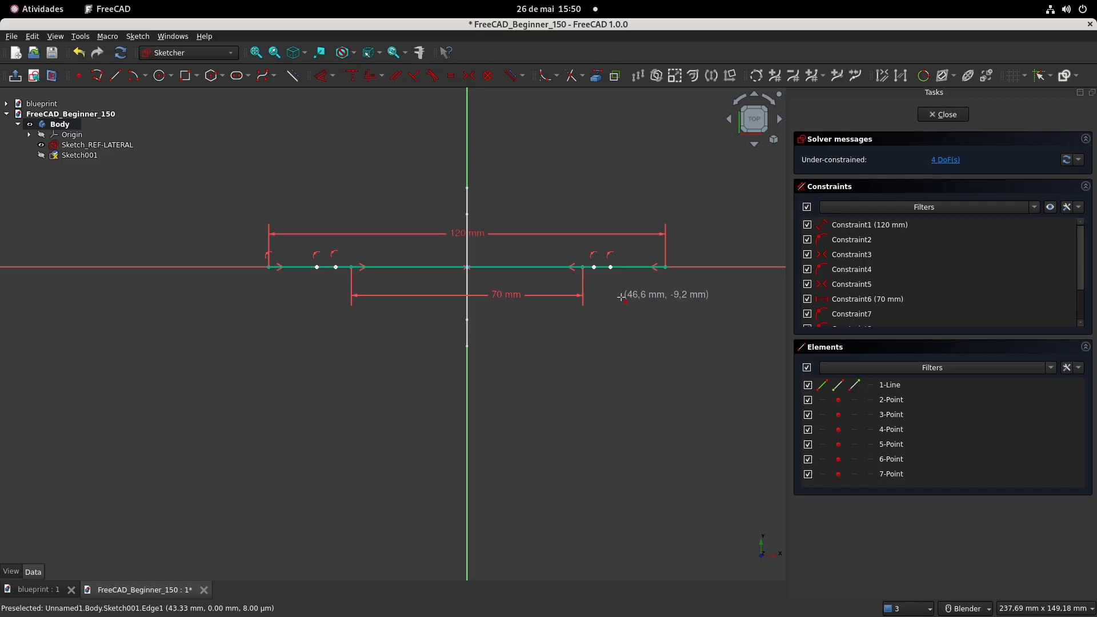
Check the blueprint, and constrain the right-hand 70 mm point to be 3 mm from the next point outward
click(41, 589)
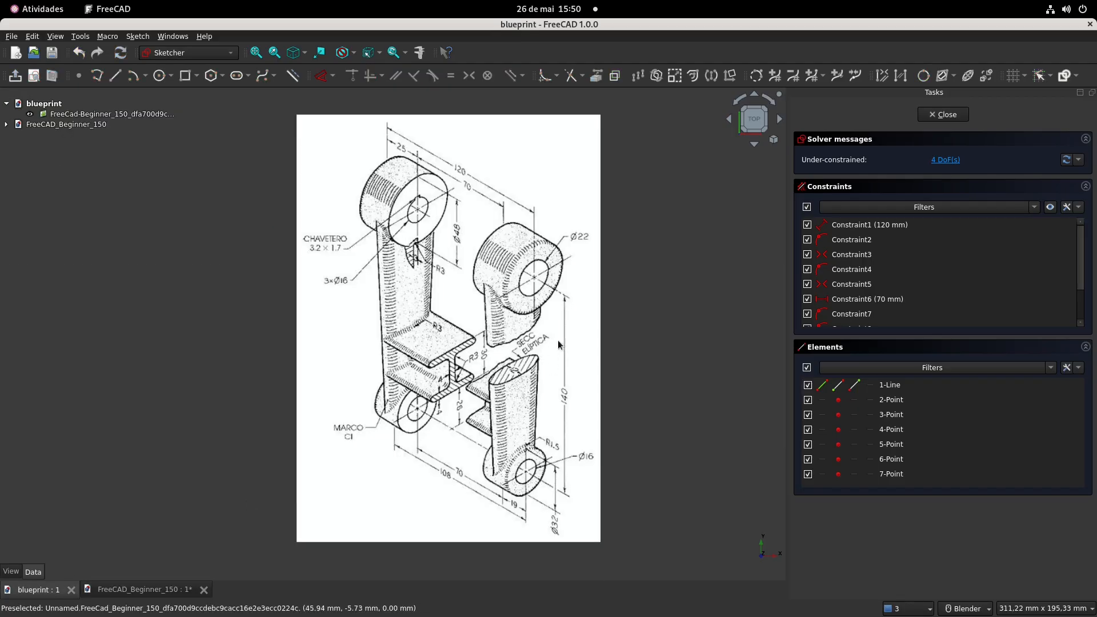
scroll(594, 277, up, 2)
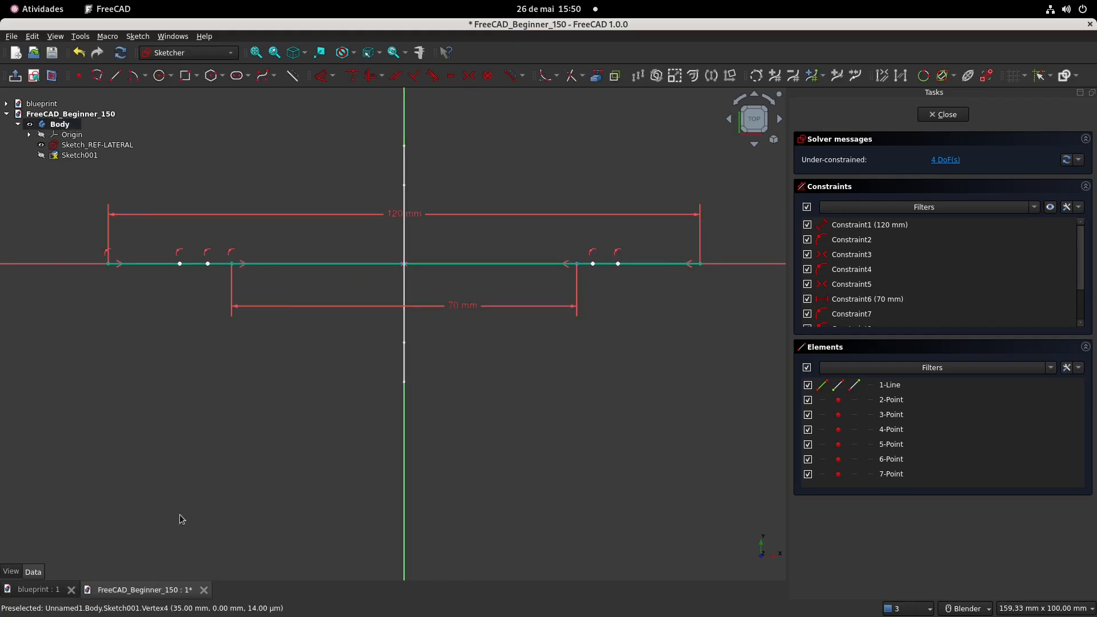
click(39, 589)
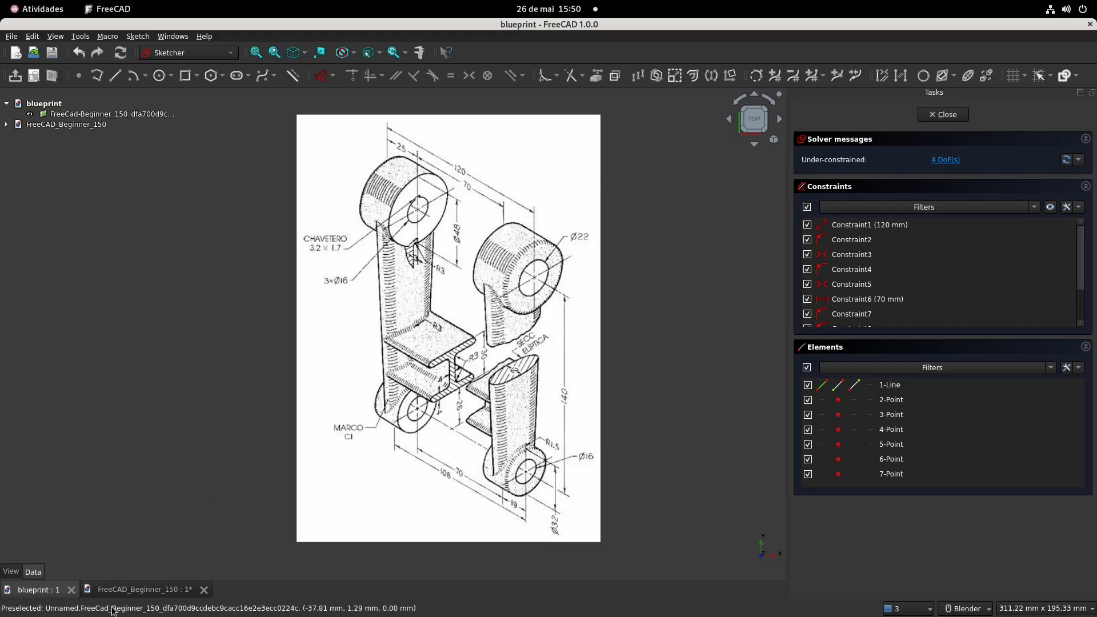
click(118, 590)
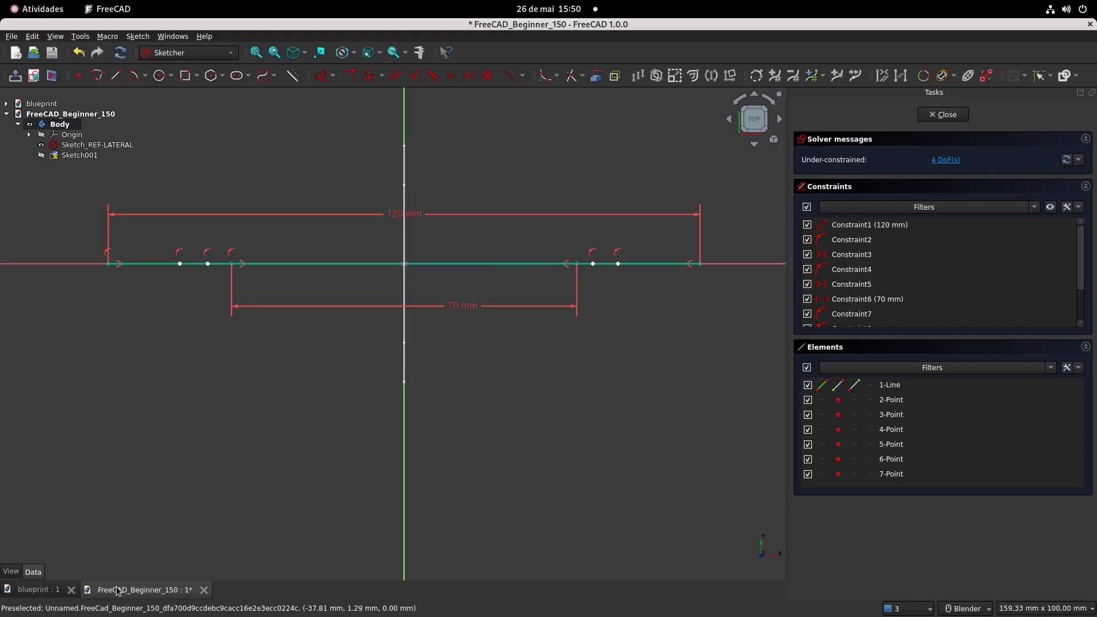
click(321, 75)
click(577, 262)
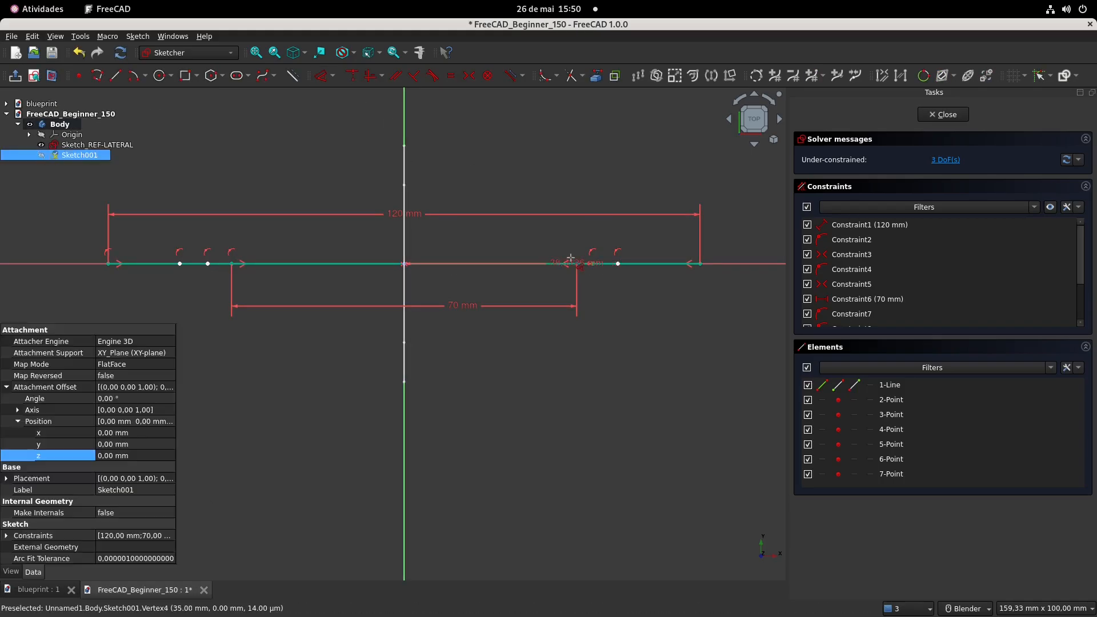
click(577, 262)
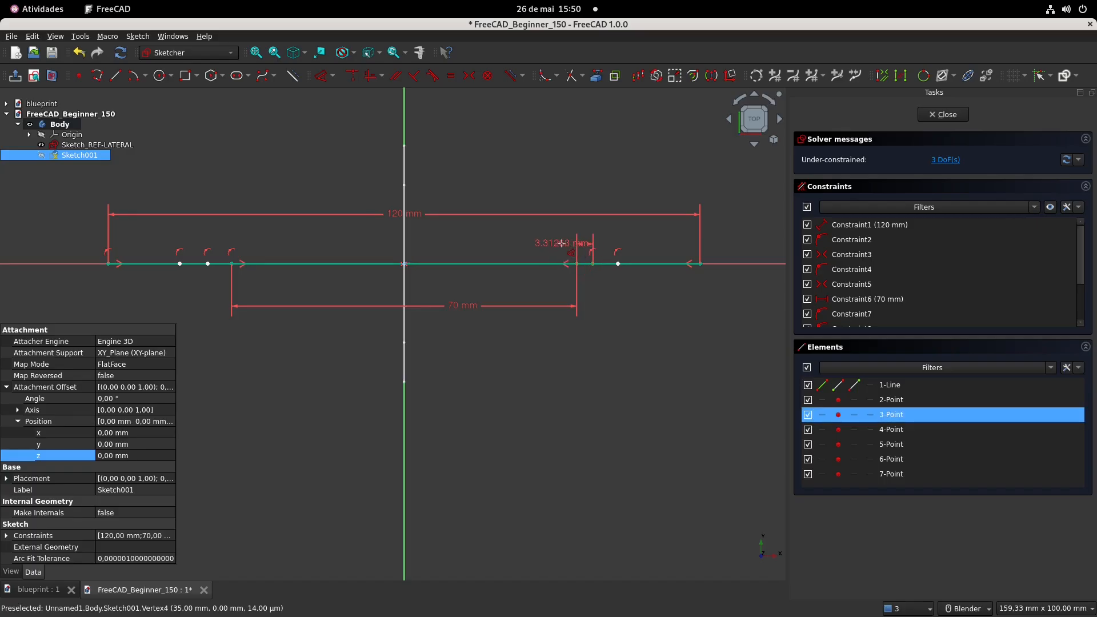
click(536, 248)
text(3mm)
key(Return)
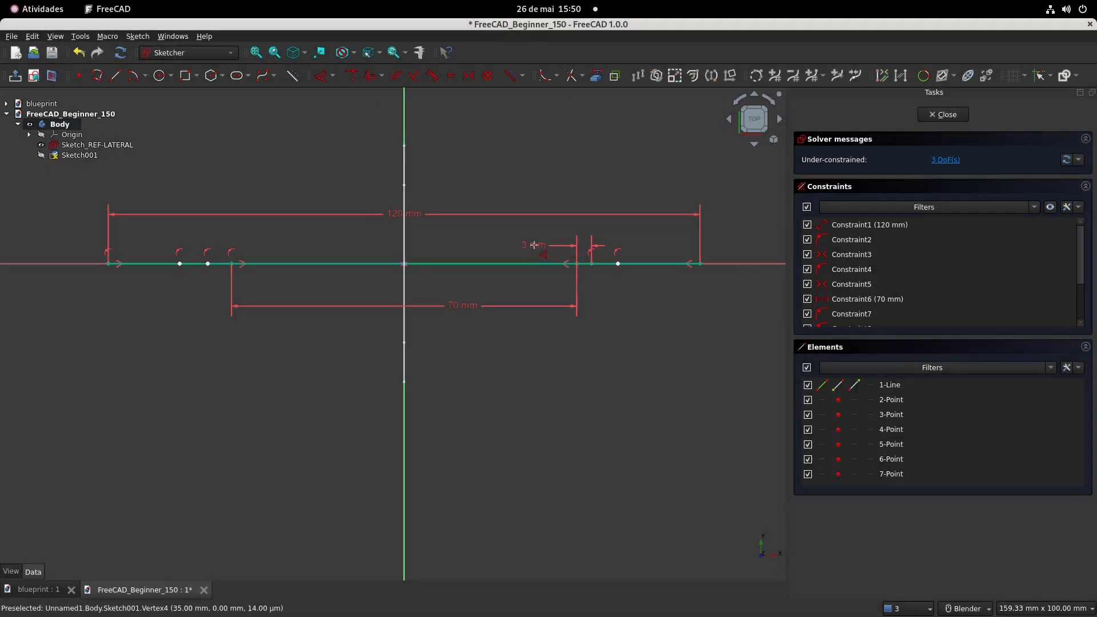
Constrain the distance between the two added points on the right-hand side to 12/6 mm
scroll(634, 252, up, 3)
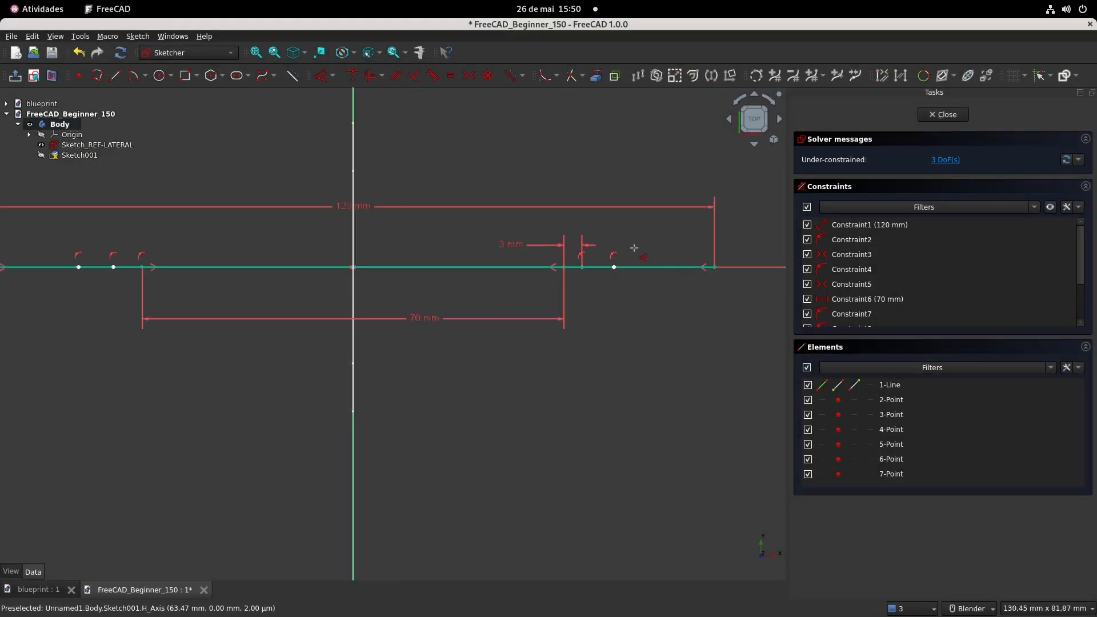
click(603, 277)
click(555, 277)
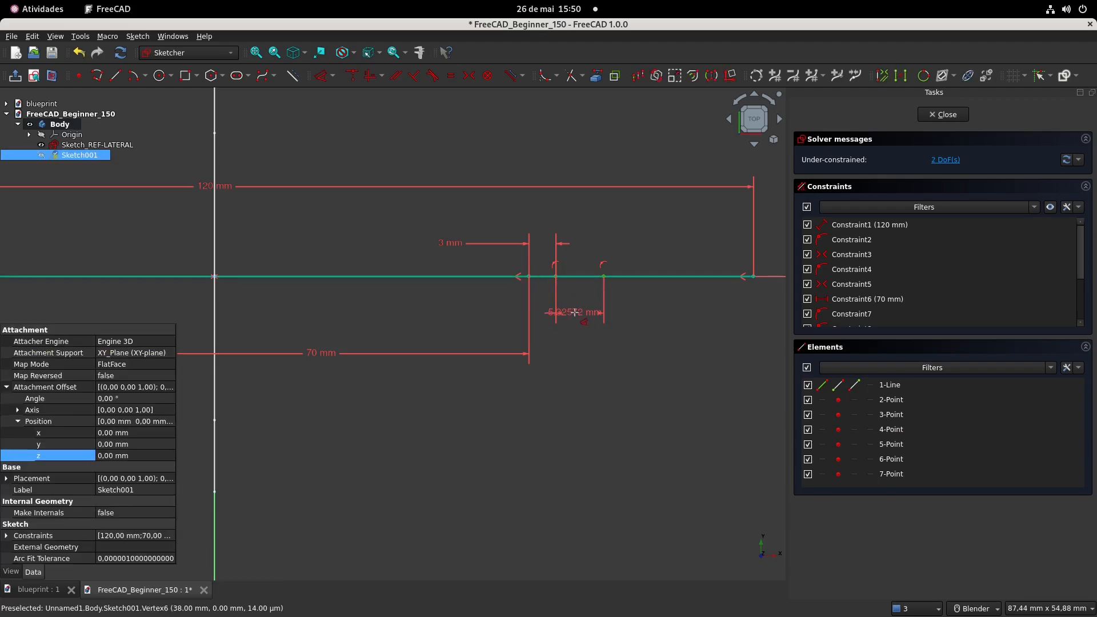
click(574, 313)
text(12/6 mm)
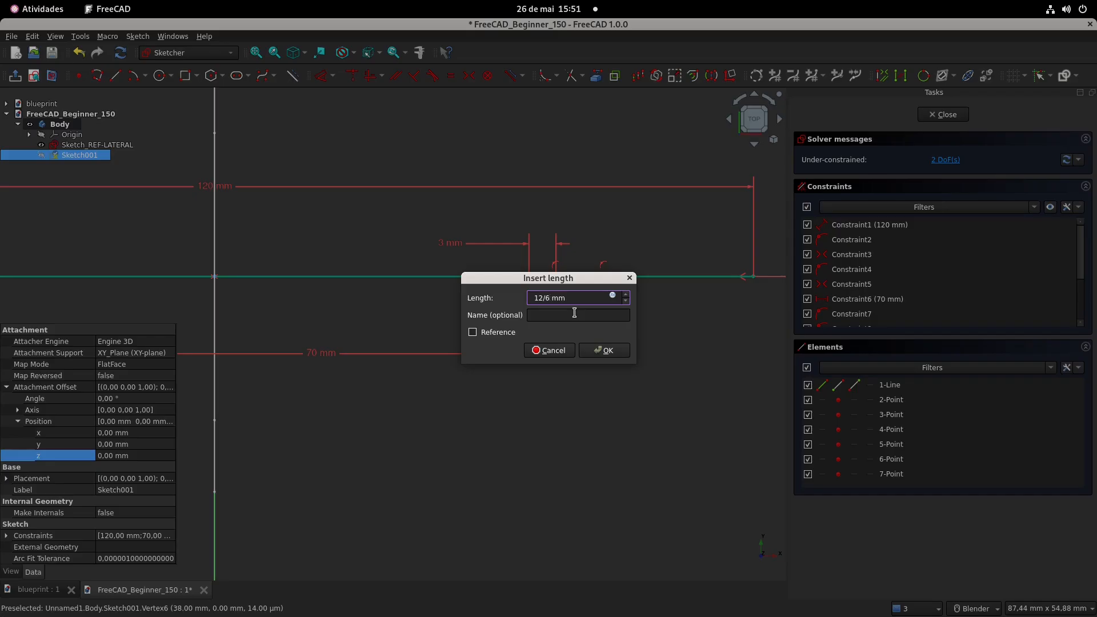
key(Return)
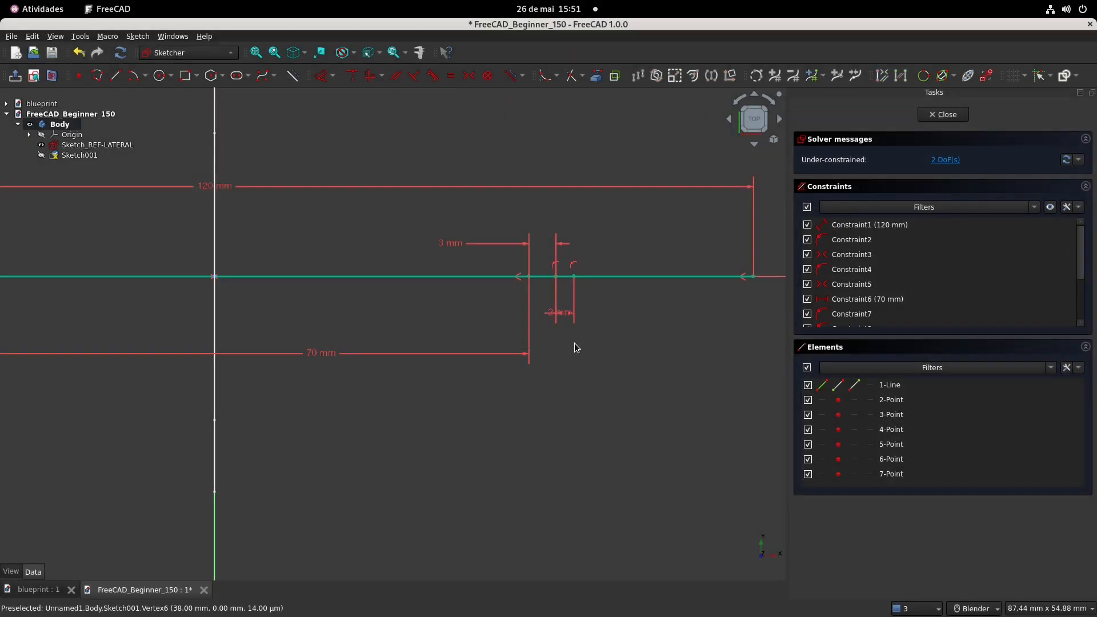
Change the distance between the two right-hand added points to 12/2 mm and move its dimension above the line, level with the 3 mm one
double_click(565, 316)
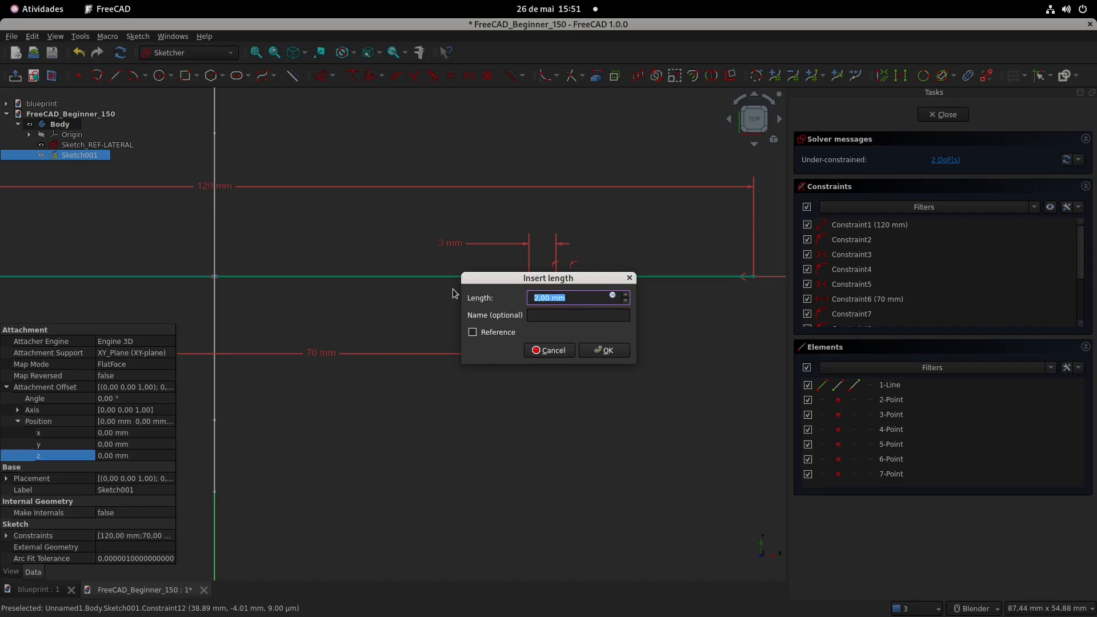
text(12/2)
key(Return)
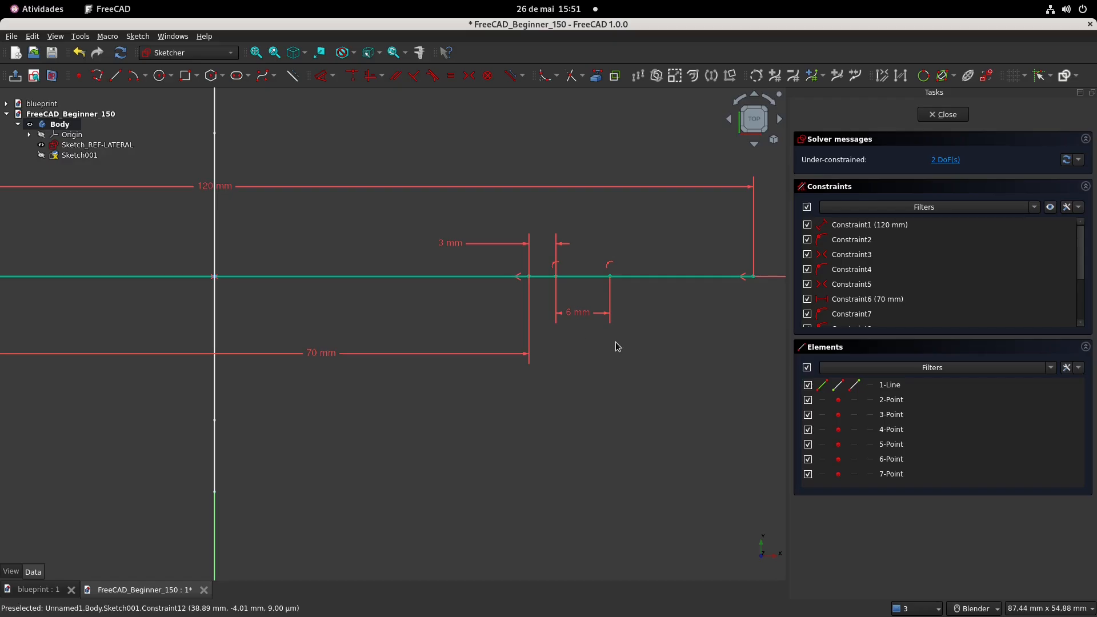
drag(581, 312, 580, 245)
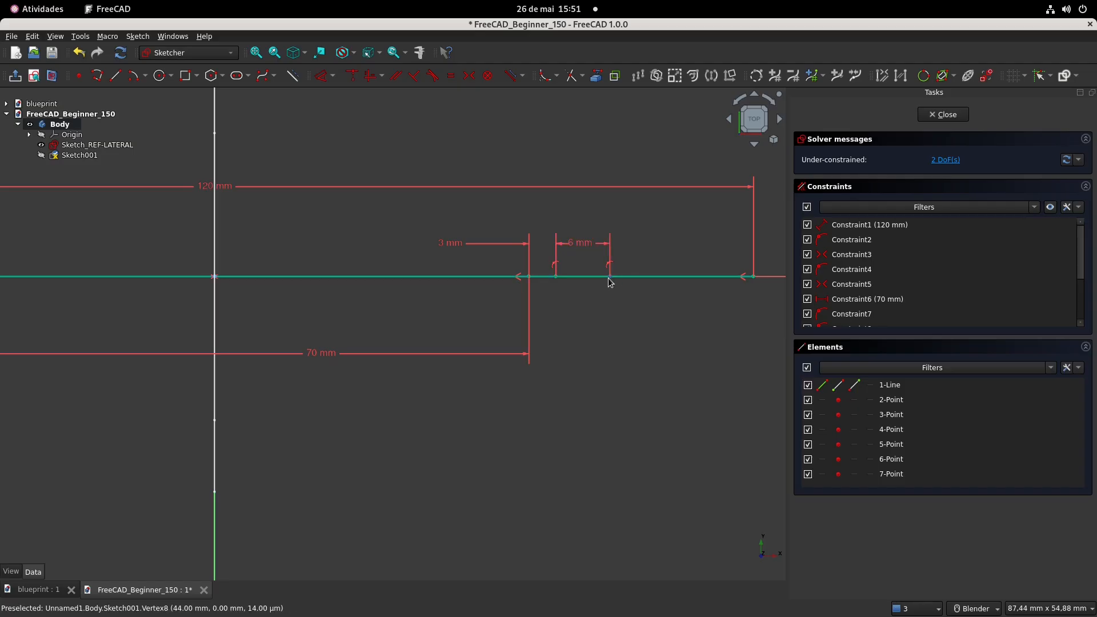
Examine the blueprint's upper bosses and arms against the spacing of the sketch's right-hand points
scroll(610, 280, down, 2)
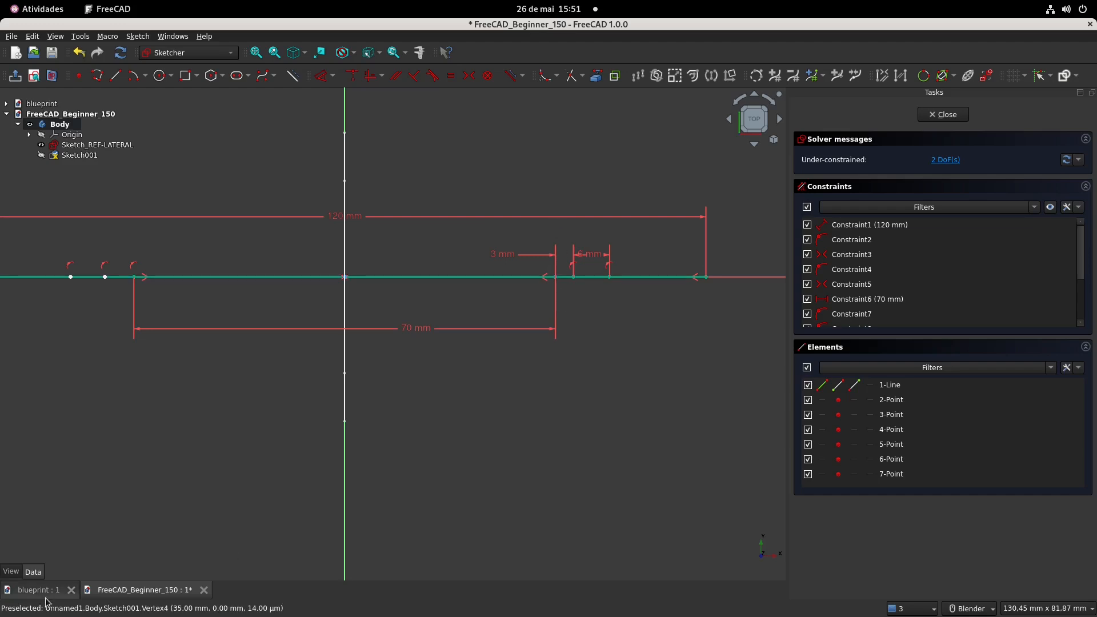
click(27, 590)
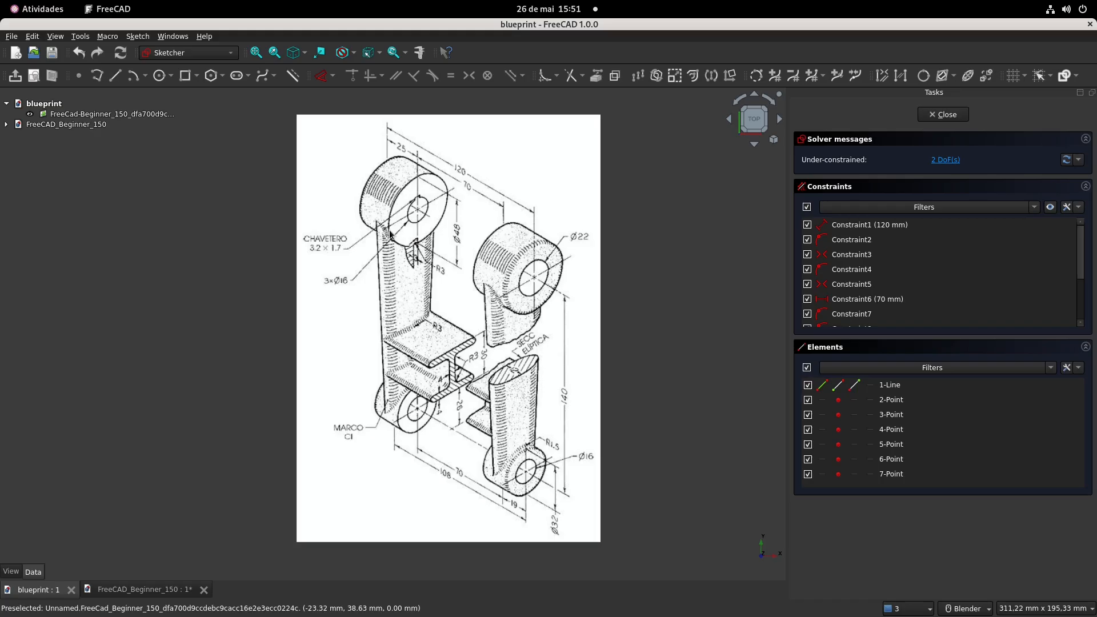
click(143, 589)
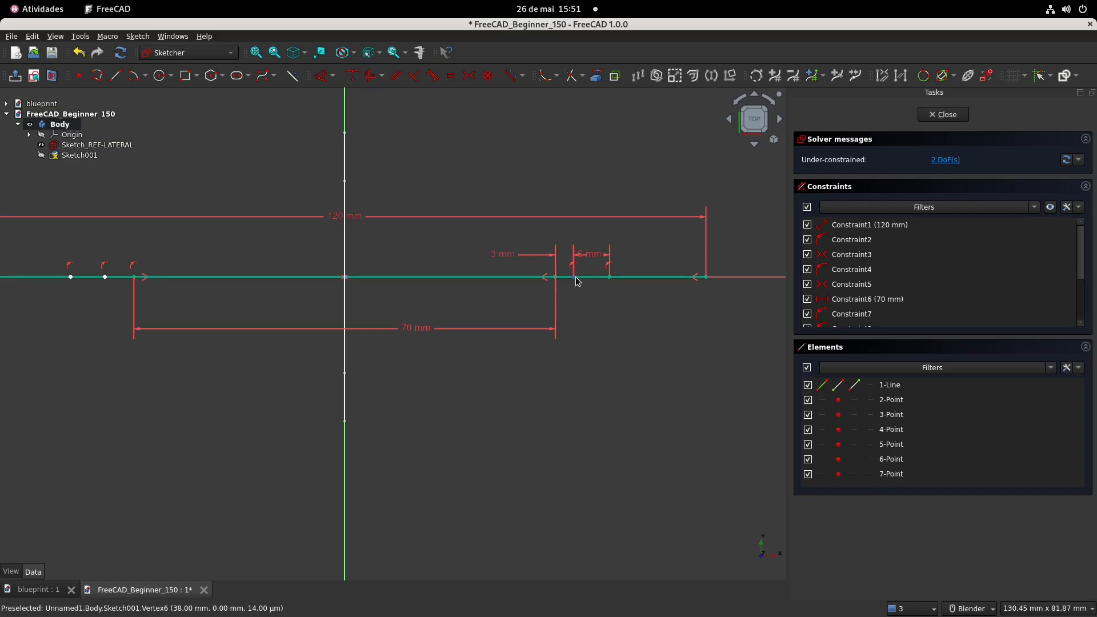
scroll(581, 299, down, 2)
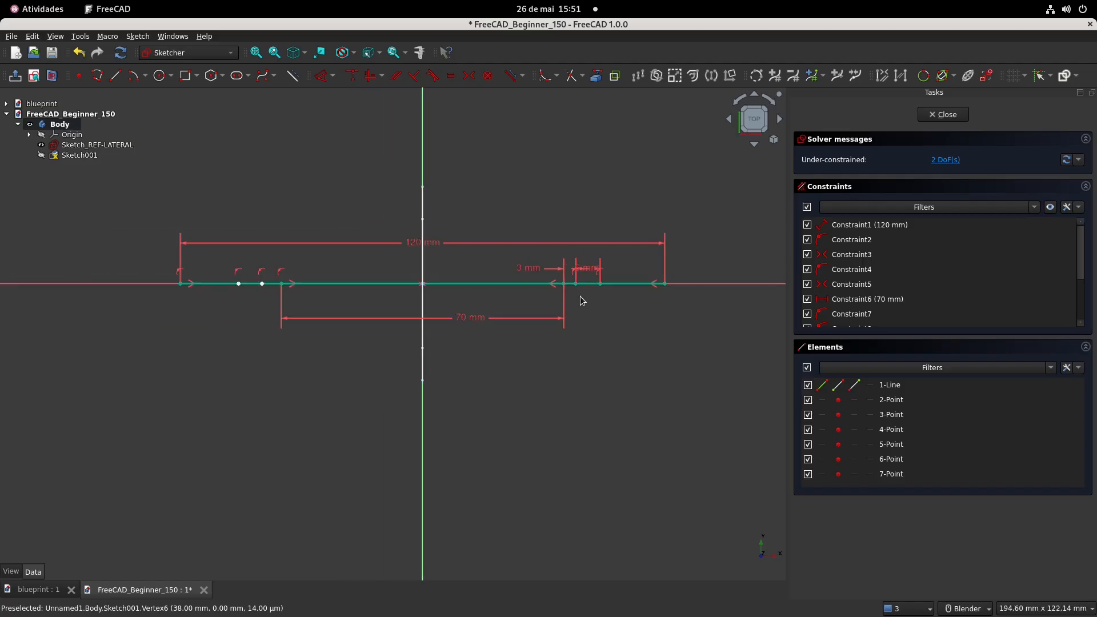
scroll(578, 288, up, 1)
shift+middle_drag(578, 289, 588, 303)
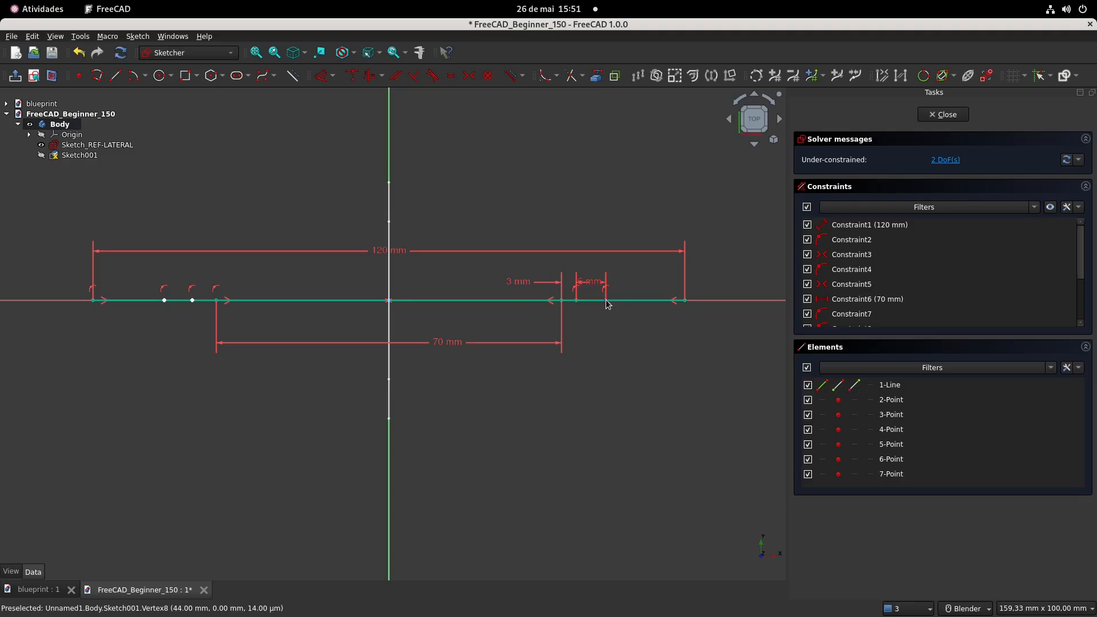
scroll(577, 306, up, 3)
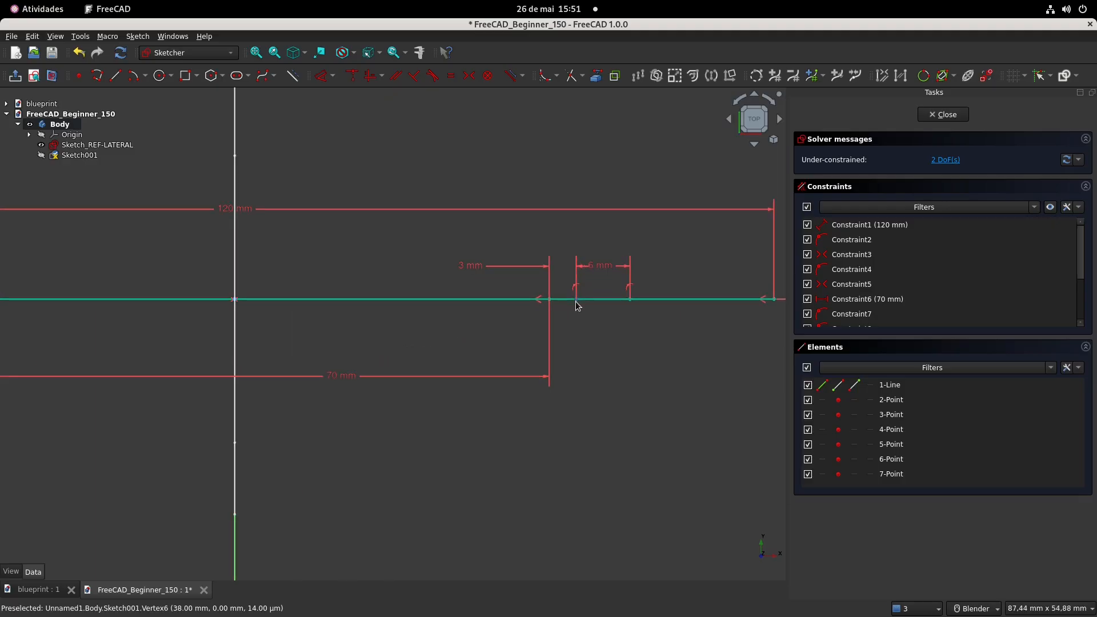
scroll(577, 306, down, 3)
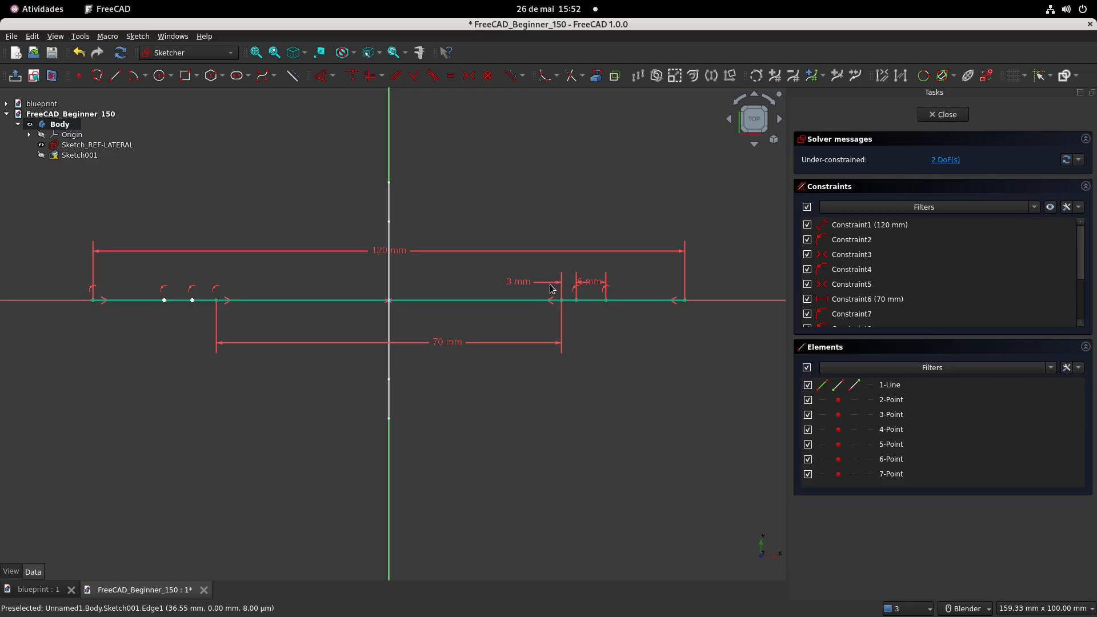
click(38, 589)
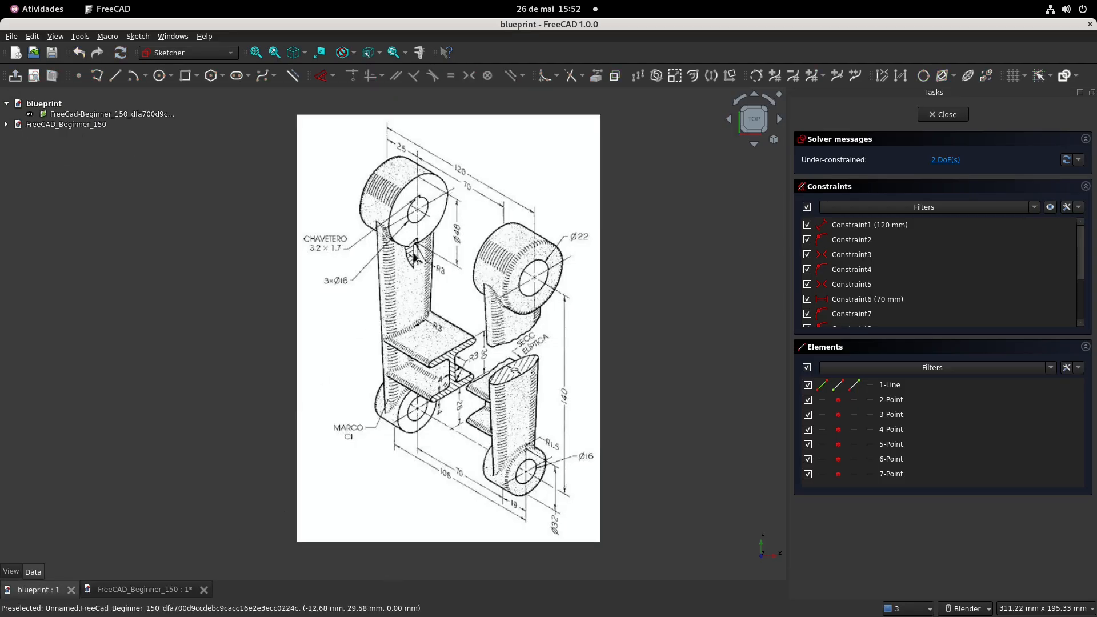
click(145, 589)
Try to make the inner pair of added points symmetric about the vertical axis
scroll(218, 325, down, 1)
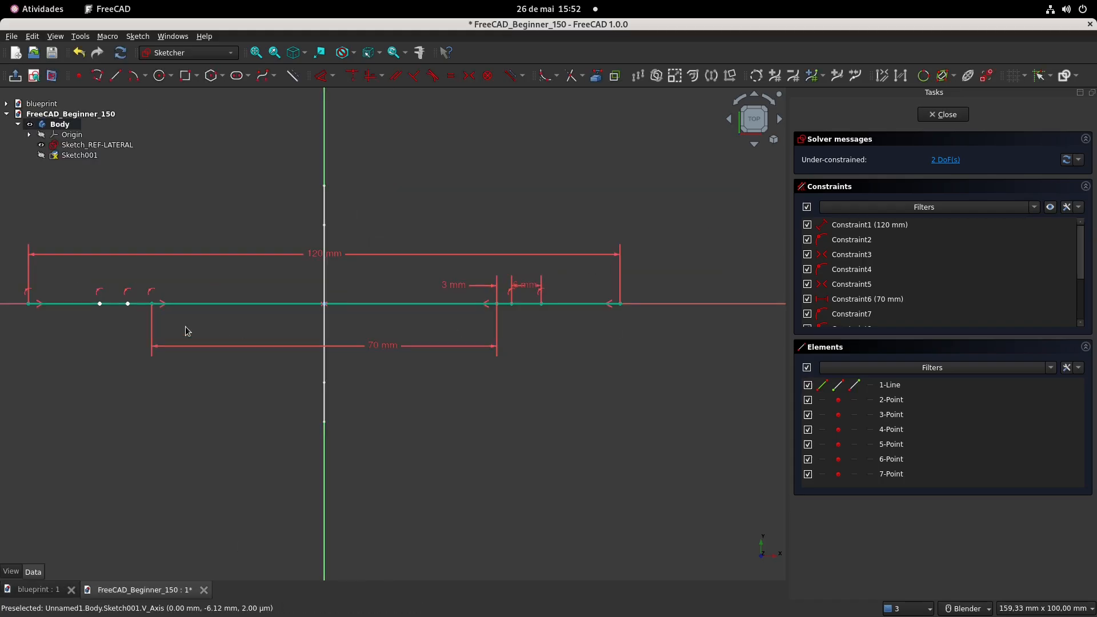
click(131, 304)
click(511, 303)
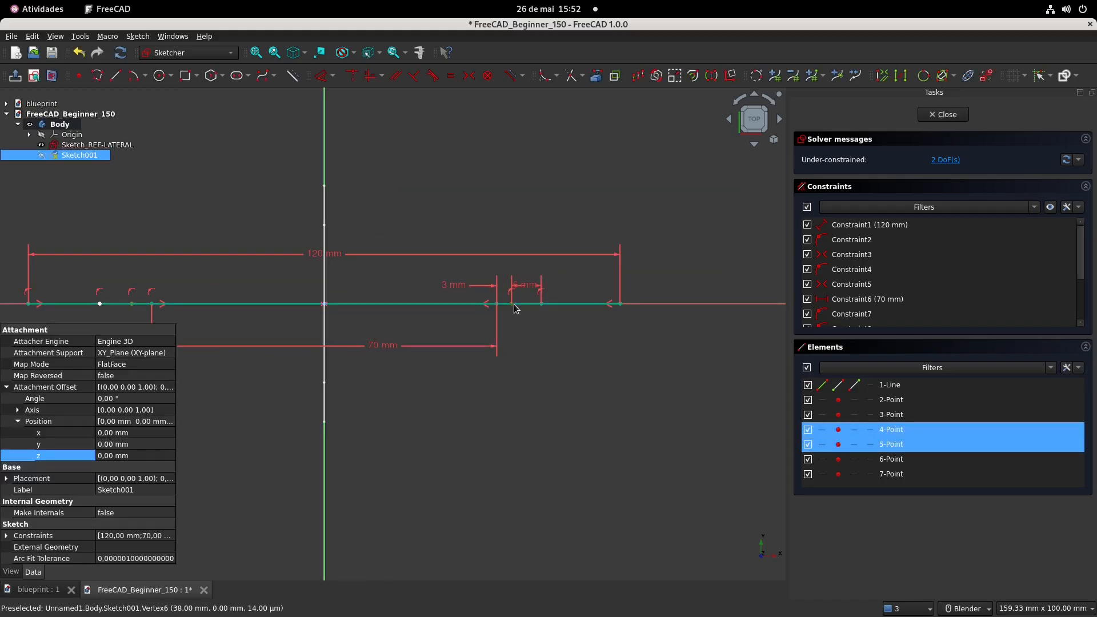
click(469, 75)
mouse_move(467, 196)
shift+middle_down()
mouse_move(609, 213)
mouse_move(650, 206)
shift+middle_up()
click(469, 77)
click(563, 155)
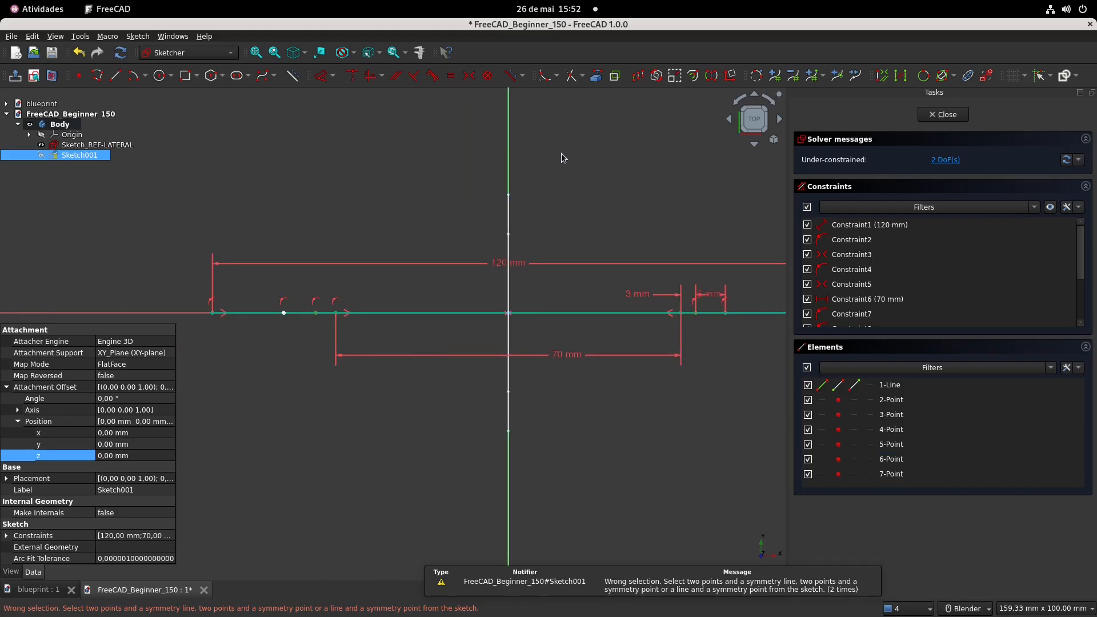
Make both the inner and the outer pair of added points symmetric about the vertical axis
click(319, 317)
click(696, 312)
click(508, 192)
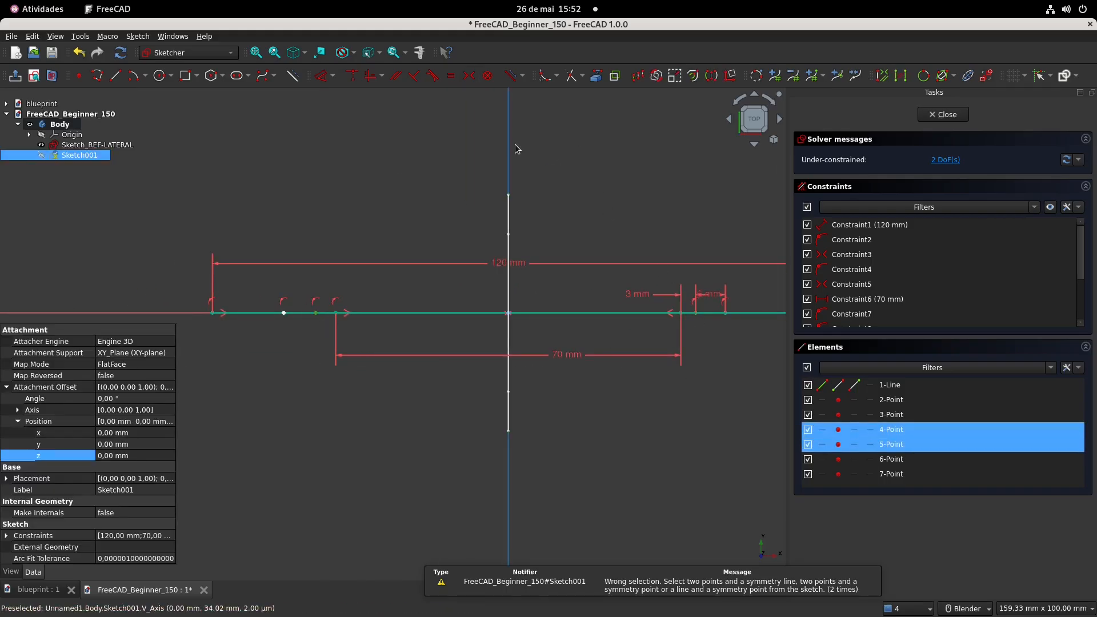
click(469, 76)
click(284, 312)
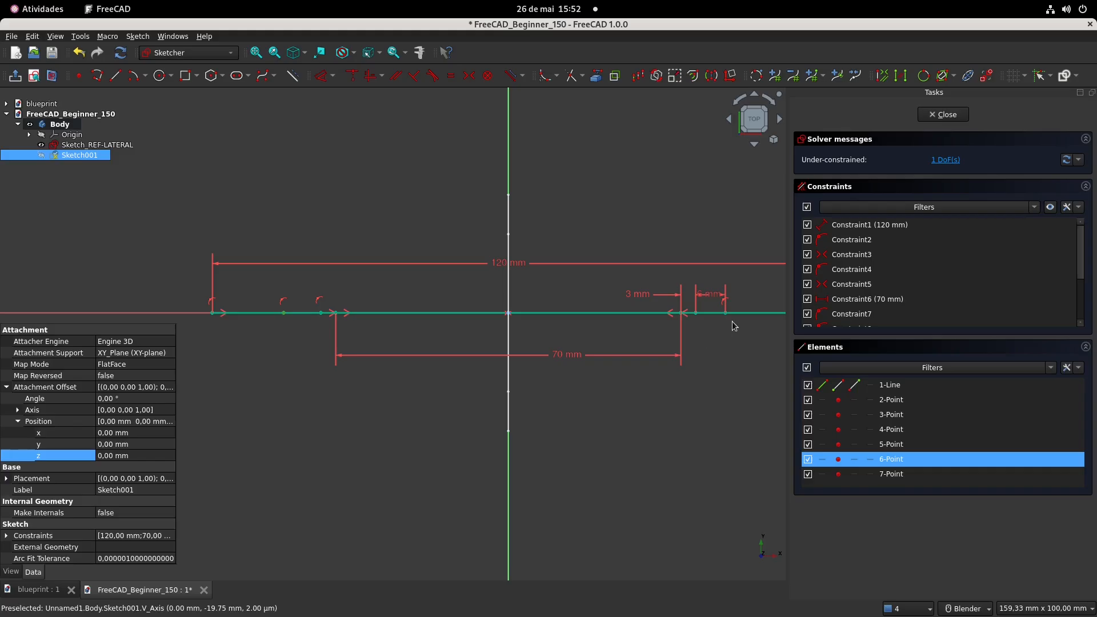
click(726, 312)
click(508, 354)
click(469, 75)
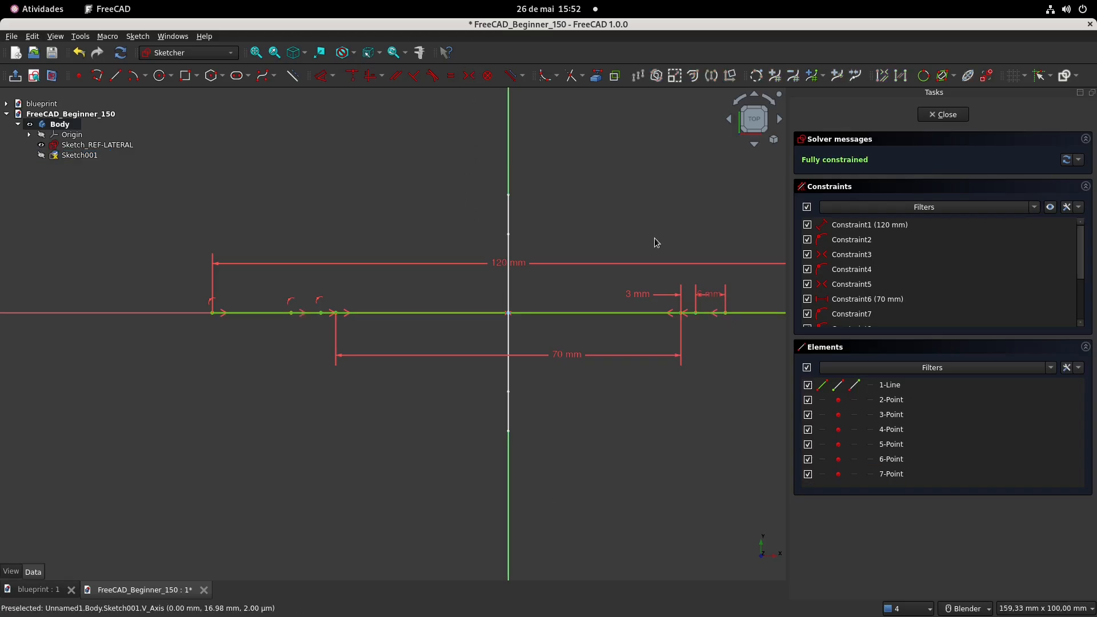
scroll(596, 220, down, 3)
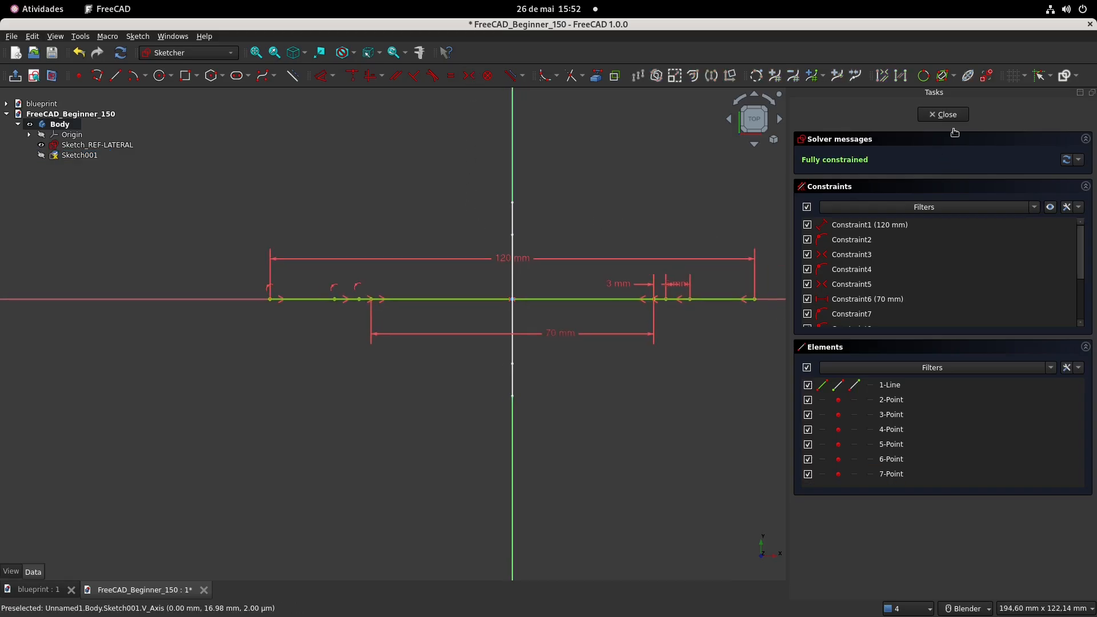
Leave the finished sketch and rename Sketch001 as Sketch_REF-TOP
click(943, 114)
click(124, 144)
click(124, 144)
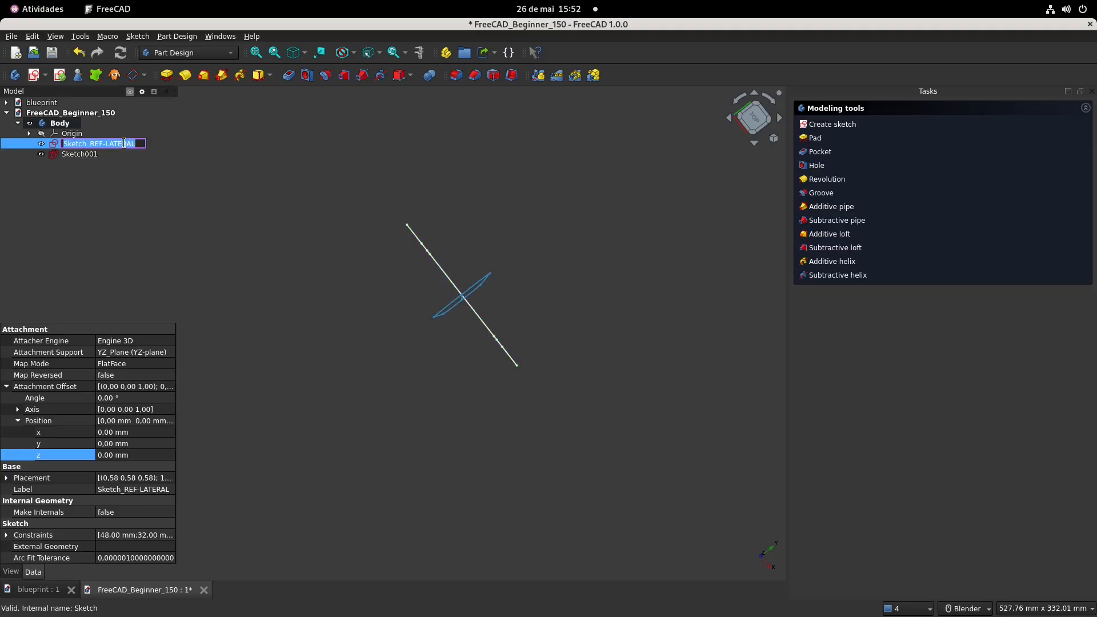
click(81, 154)
click(81, 155)
text(REF-LATERAL)
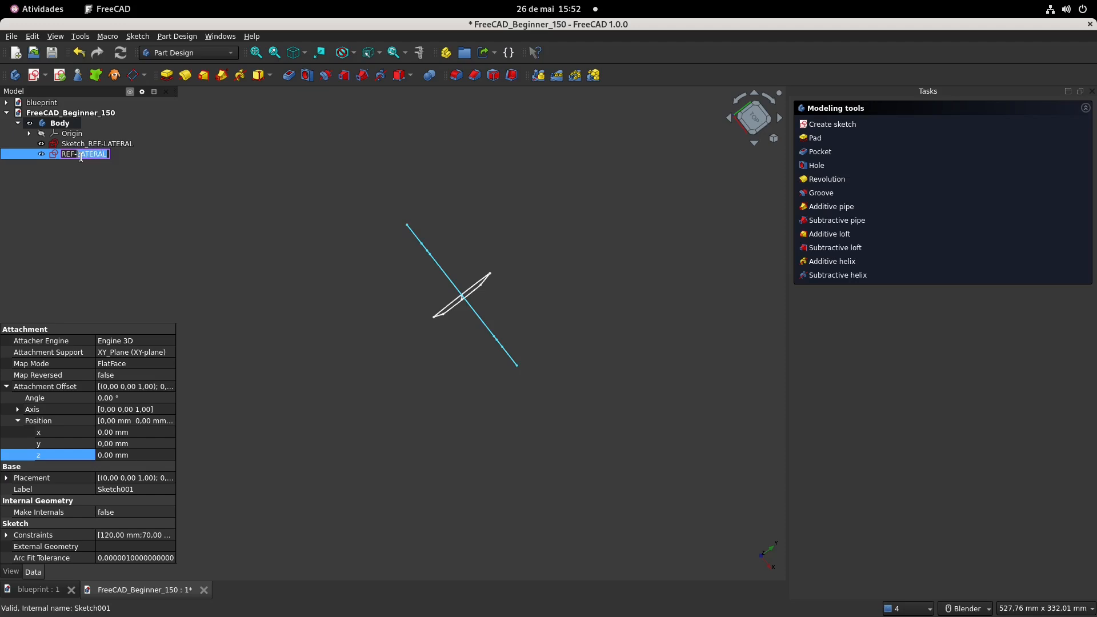
text(TOP)
key(Return)
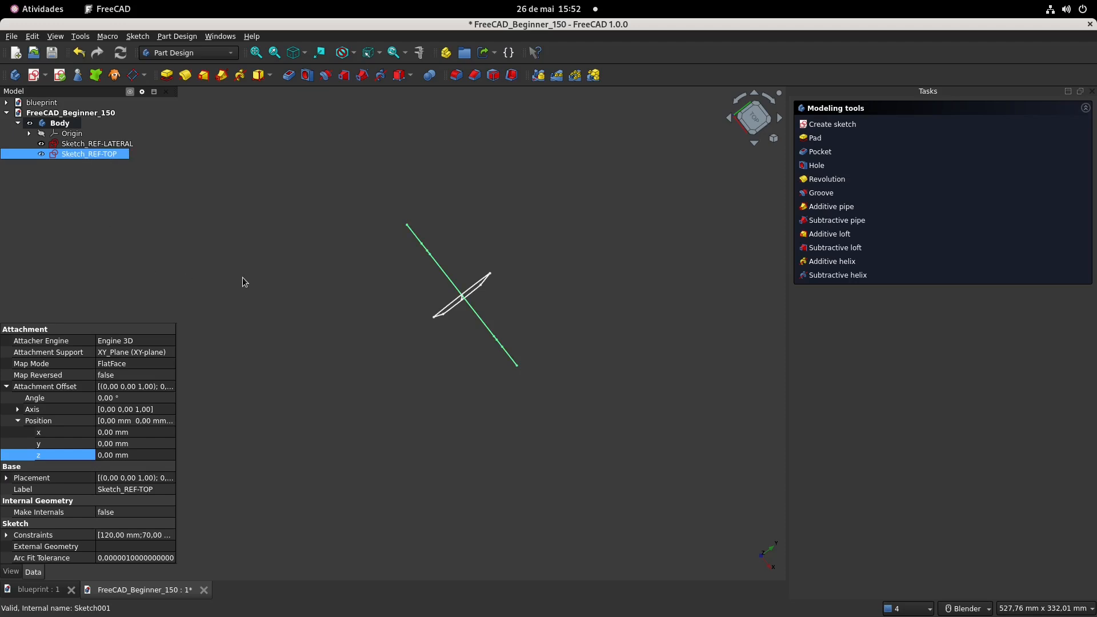
Set the z attachment offset of Sketch_REF-LATERAL to 44 mm, using the blueprint as reference
click(363, 359)
mouse_move(362, 359)
middle_down()
mouse_move(406, 308)
mouse_move(426, 308)
mouse_move(426, 270)
mouse_move(482, 289)
middle_up()
click(124, 146)
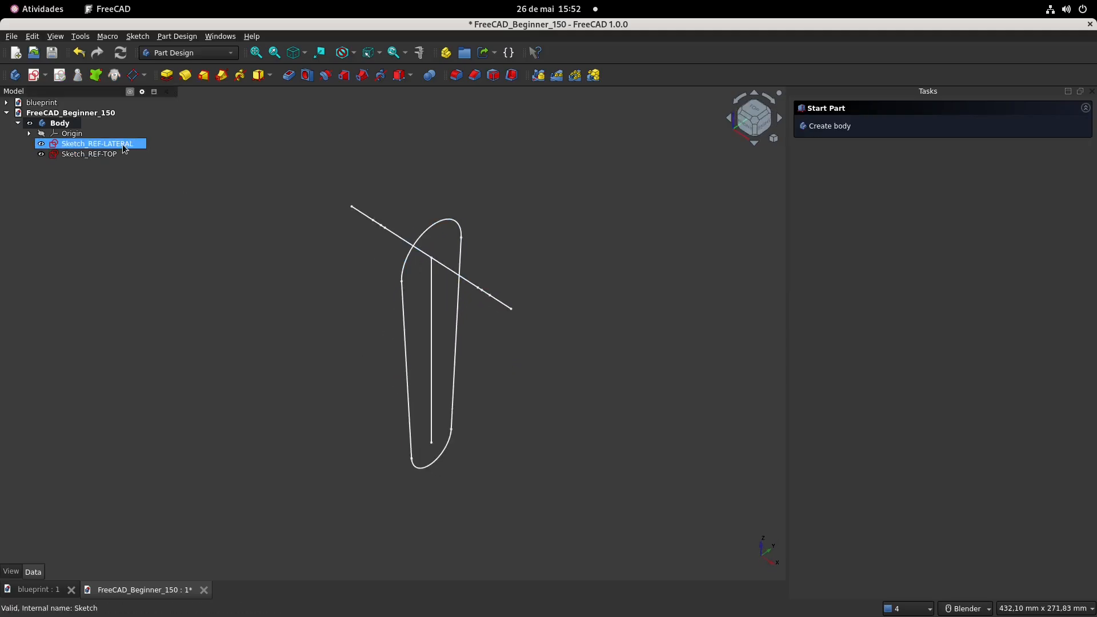
scroll(423, 274, up, 2)
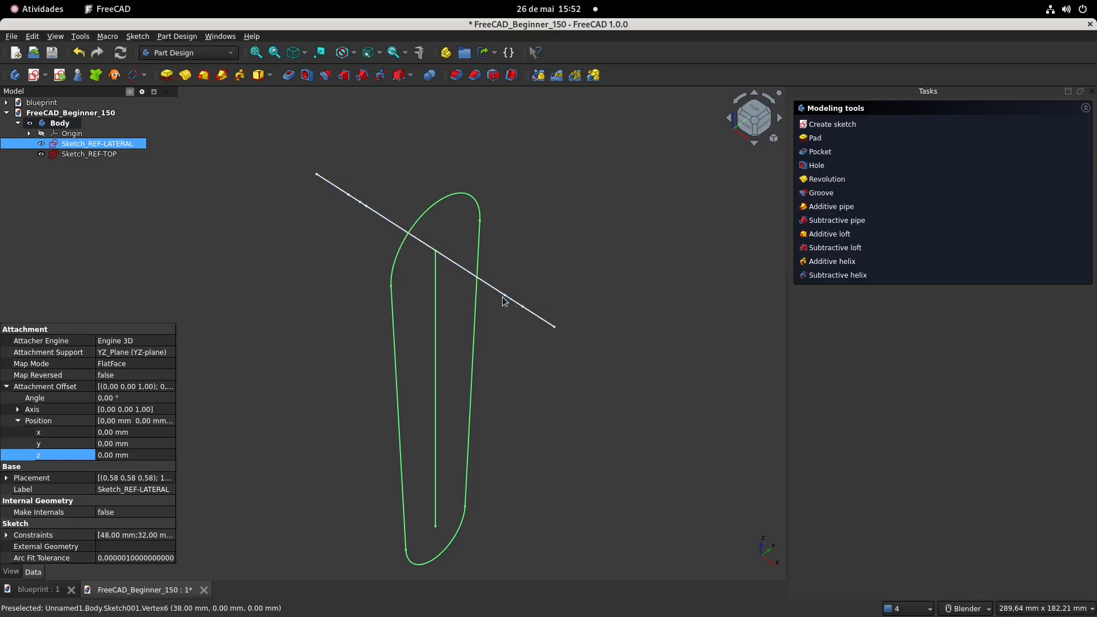
click(34, 590)
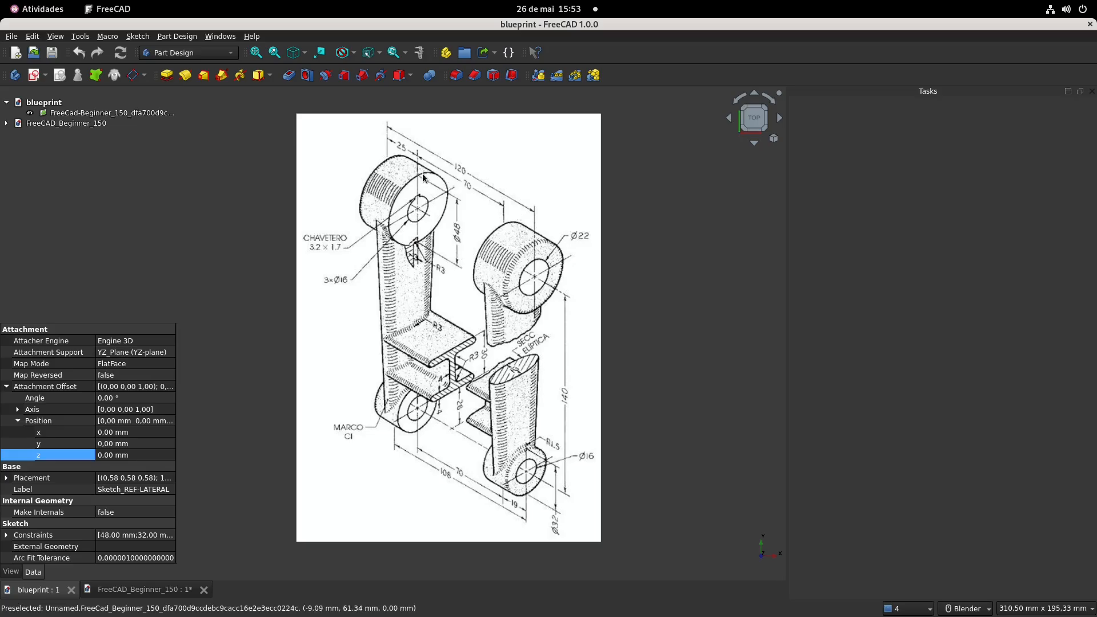
click(123, 590)
click(139, 456)
text(5)
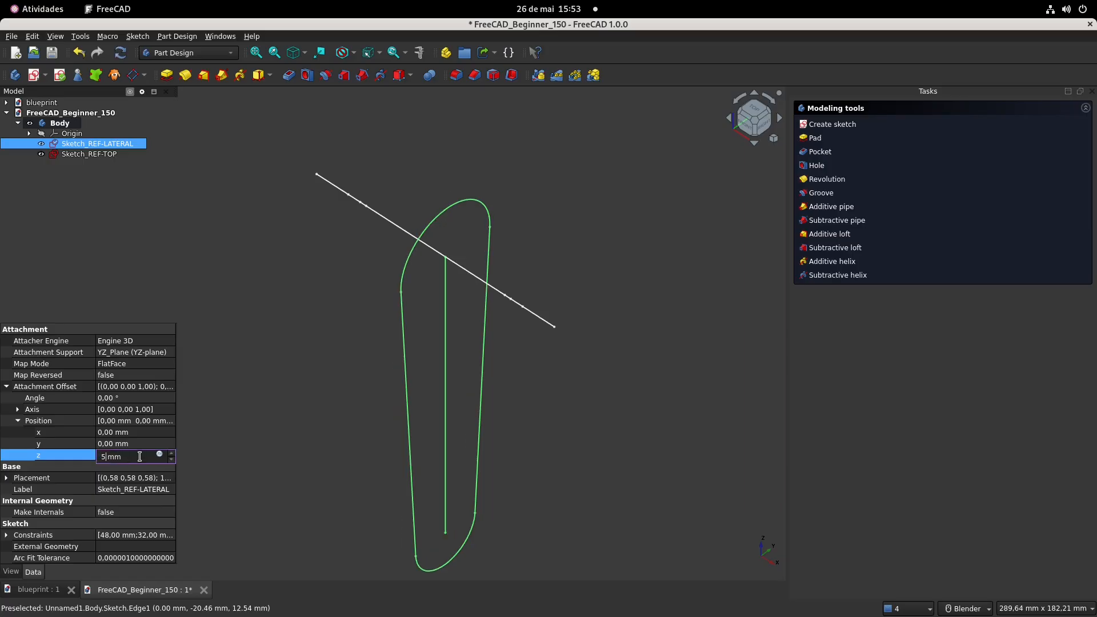
key(Return)
text(44)
key(Return)
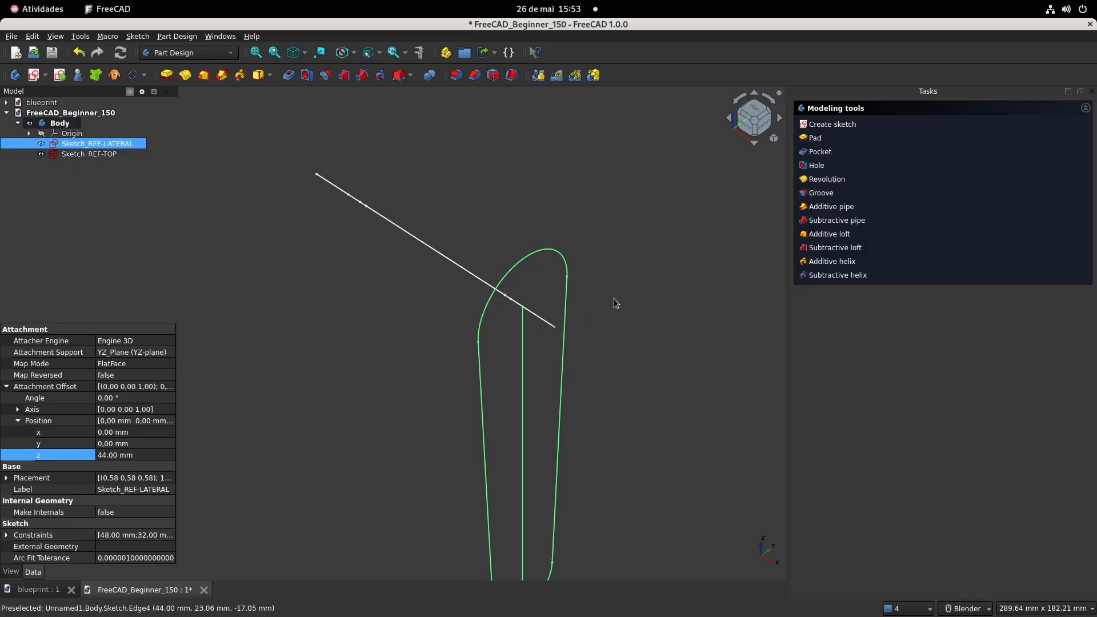
click(646, 297)
Save the document and start a new sketch on the XY plane
scroll(550, 293, up, 2)
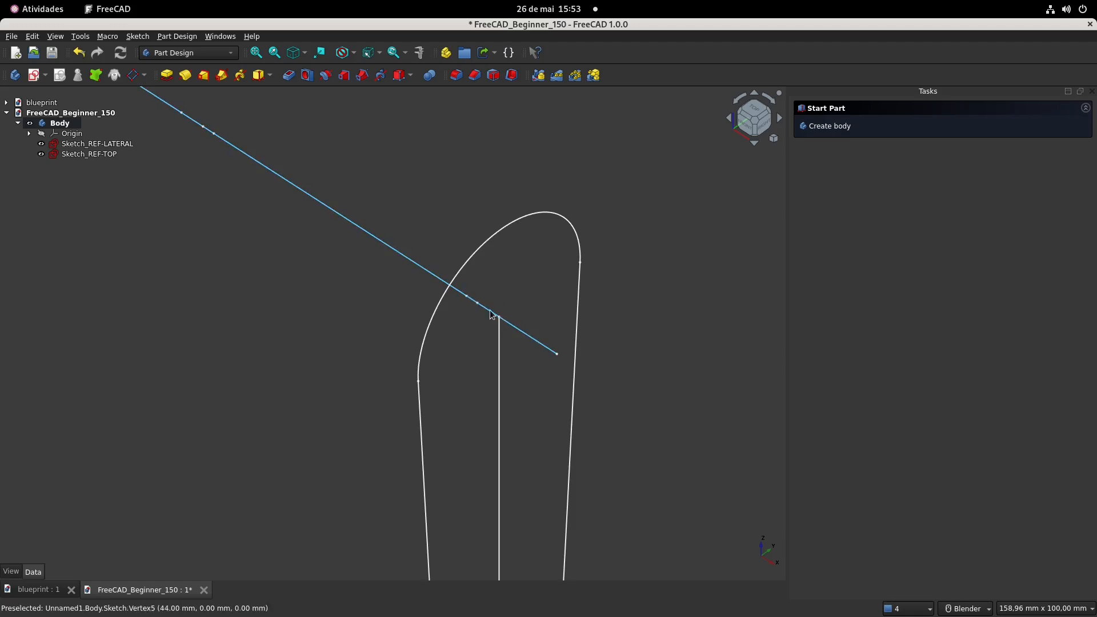
scroll(495, 316, down, 4)
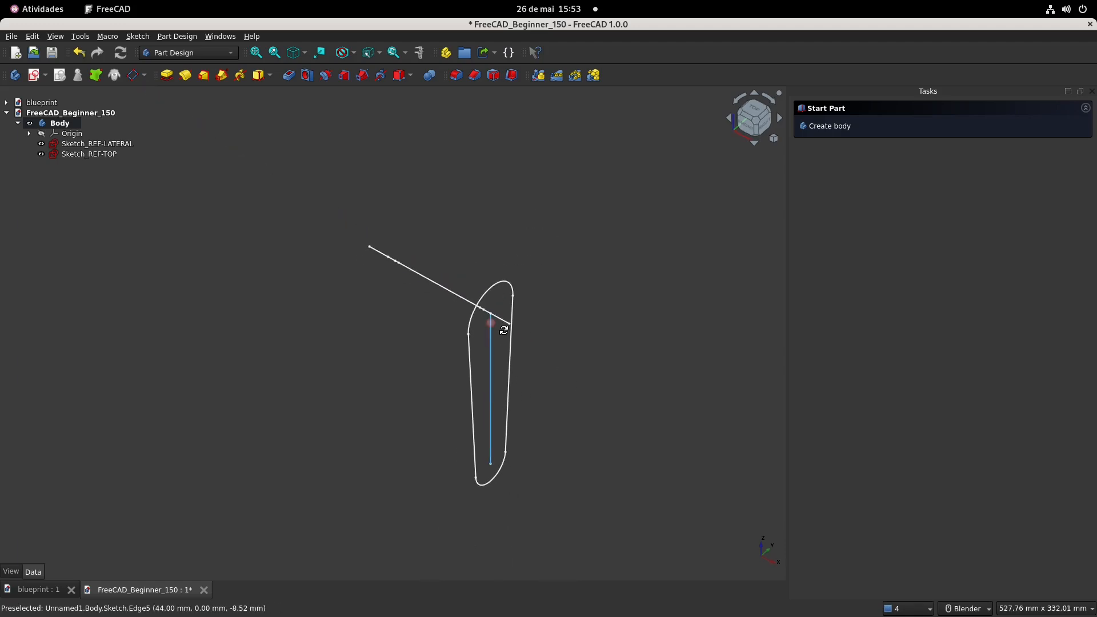
scroll(472, 536, down, 1)
shift+middle_drag(508, 483, 501, 448)
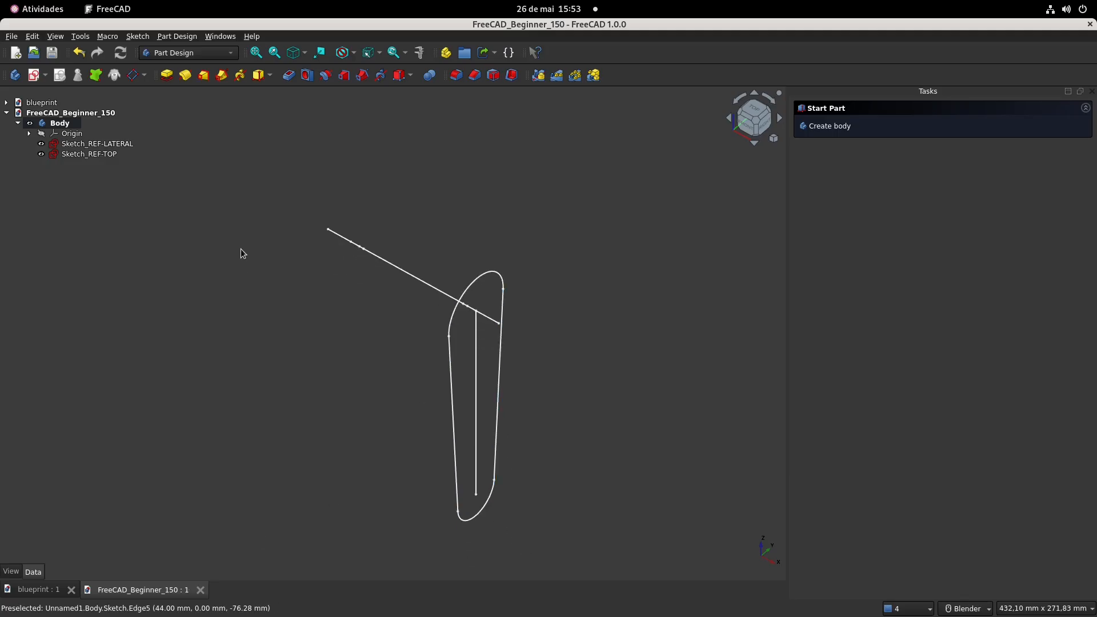
click(34, 75)
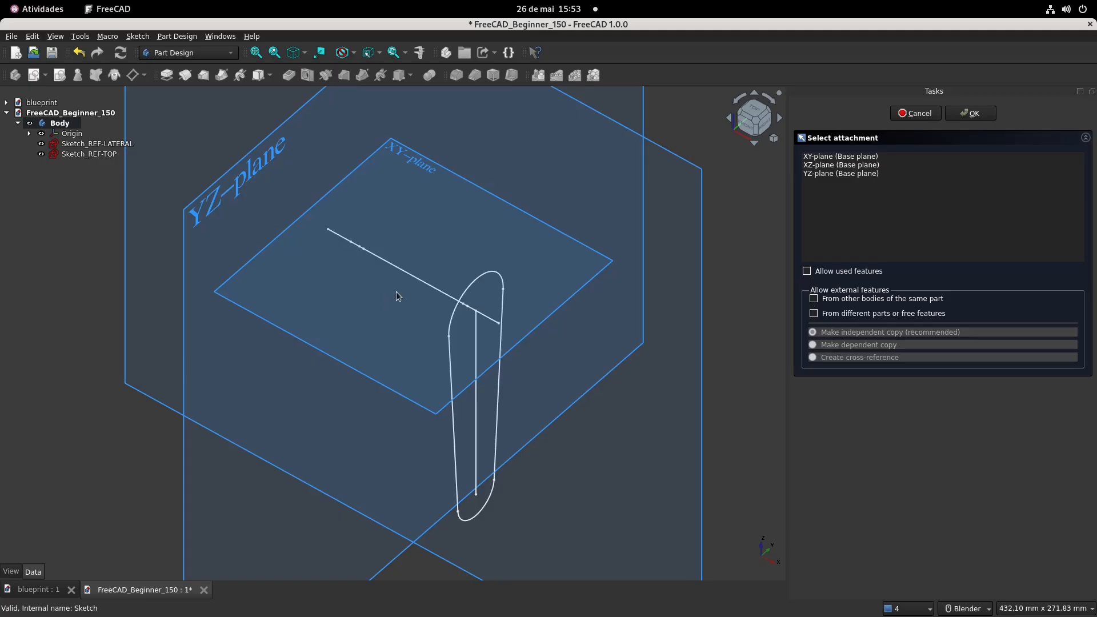
middle_drag(397, 296, 407, 358)
click(425, 112)
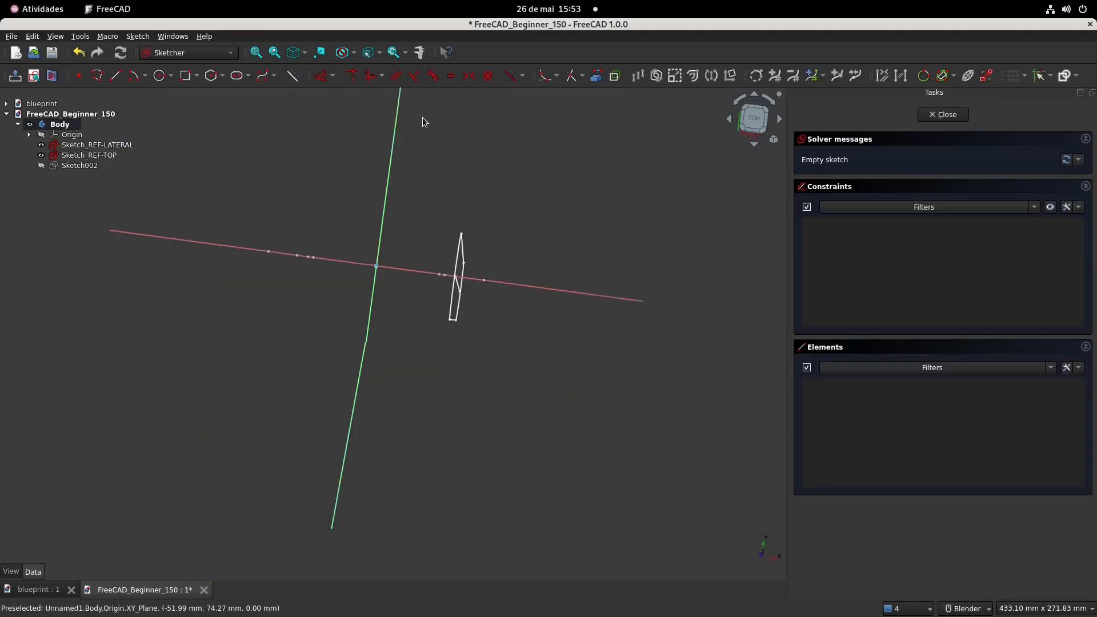
Check the blueprint's lower spacing dimensions and sketch a line along the horizontal axis, crossing the origin
click(43, 590)
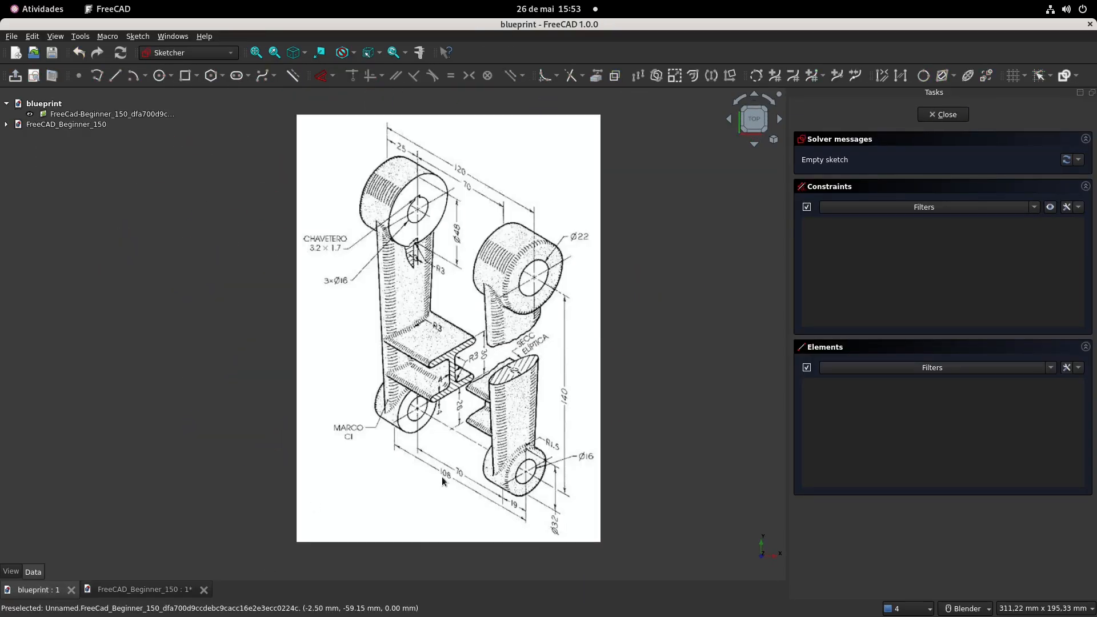
click(148, 590)
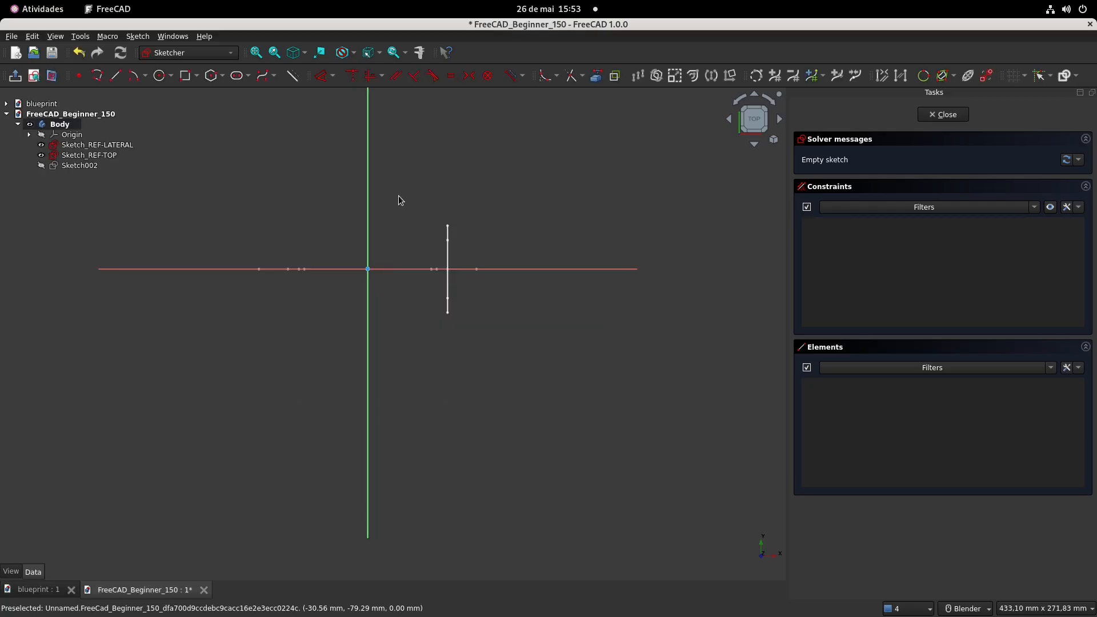
click(116, 76)
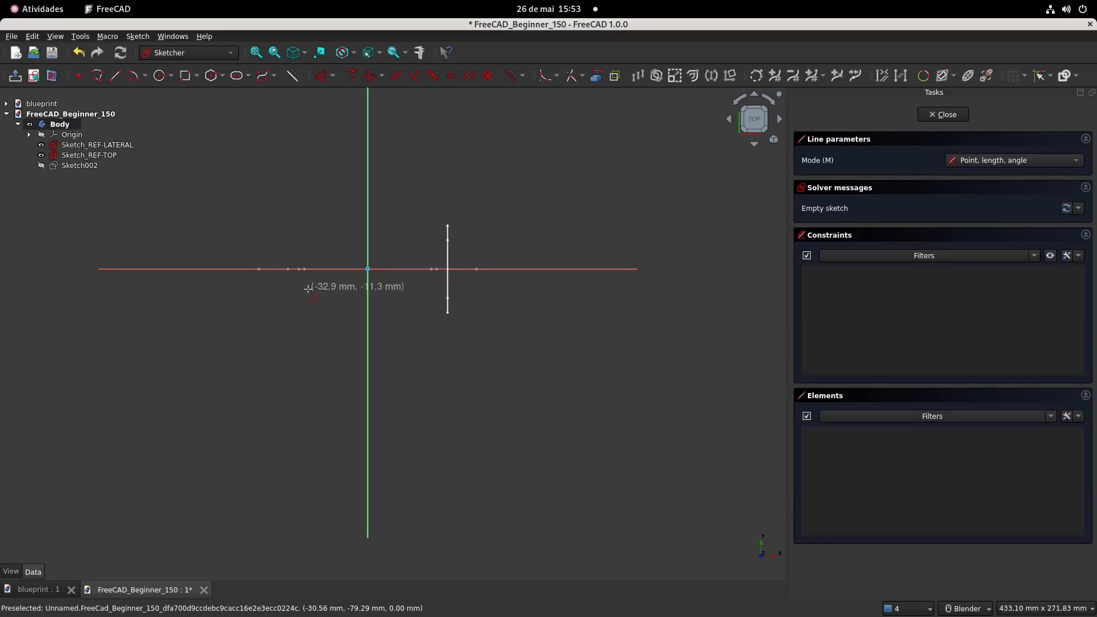
click(272, 269)
click(406, 269)
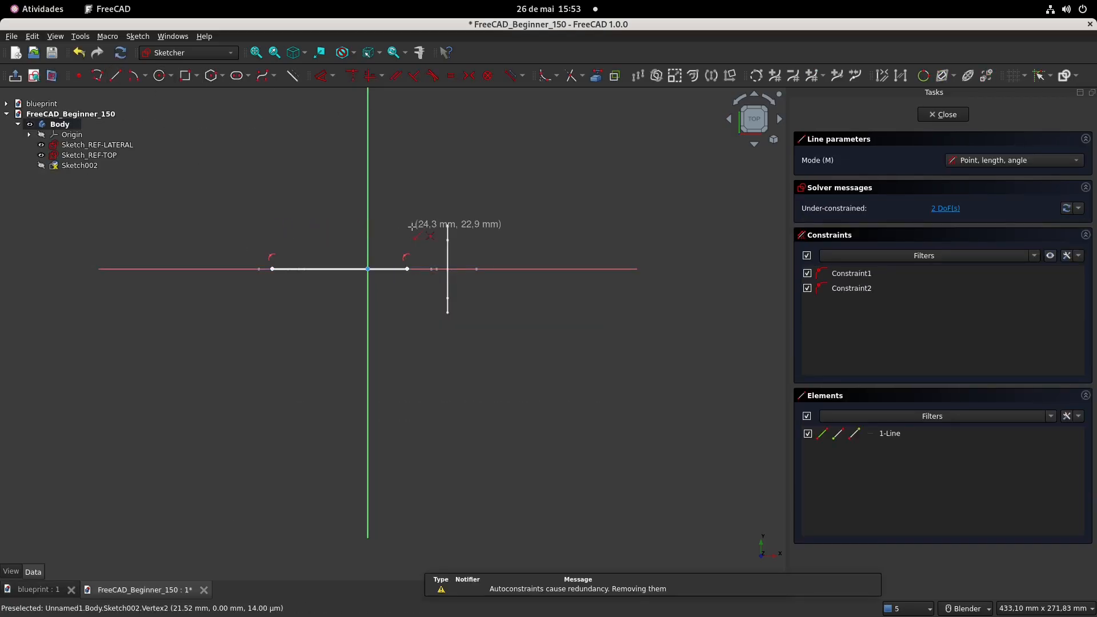
right_click(329, 140)
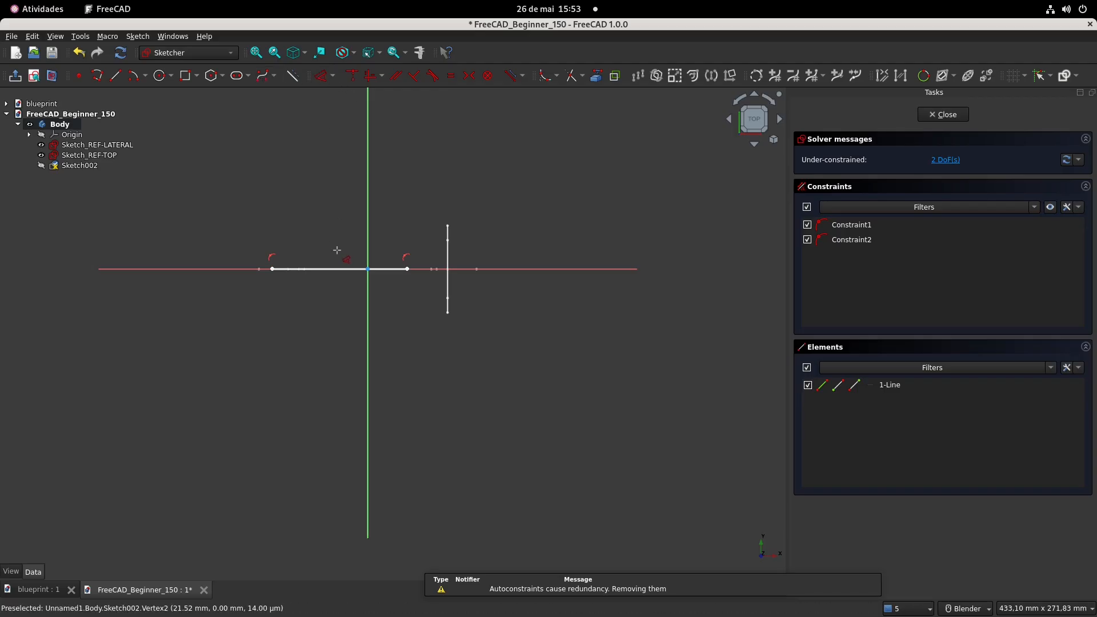
Dimension the horizontal line's length as 108 mm
click(338, 269)
key(d)
click(337, 230)
text(108)
key(Return)
scroll(338, 230, up, 2)
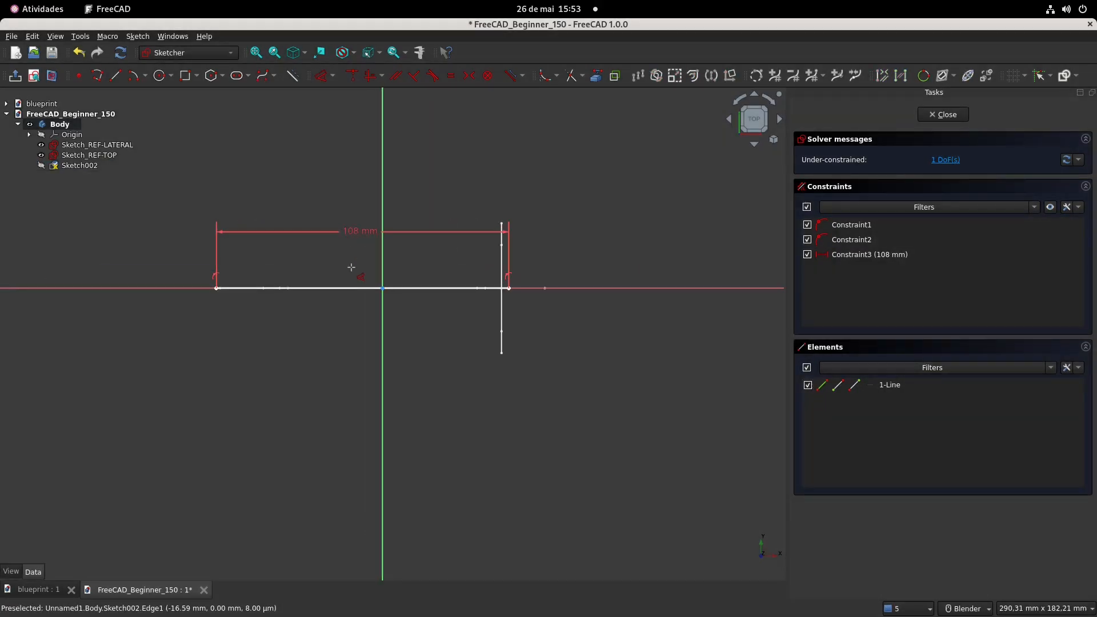
Make the 108 mm line's endpoints symmetric about the vertical axis
click(217, 296)
click(383, 474)
click(469, 76)
scroll(449, 209, up, 2)
shift+middle_drag(448, 210, 537, 187)
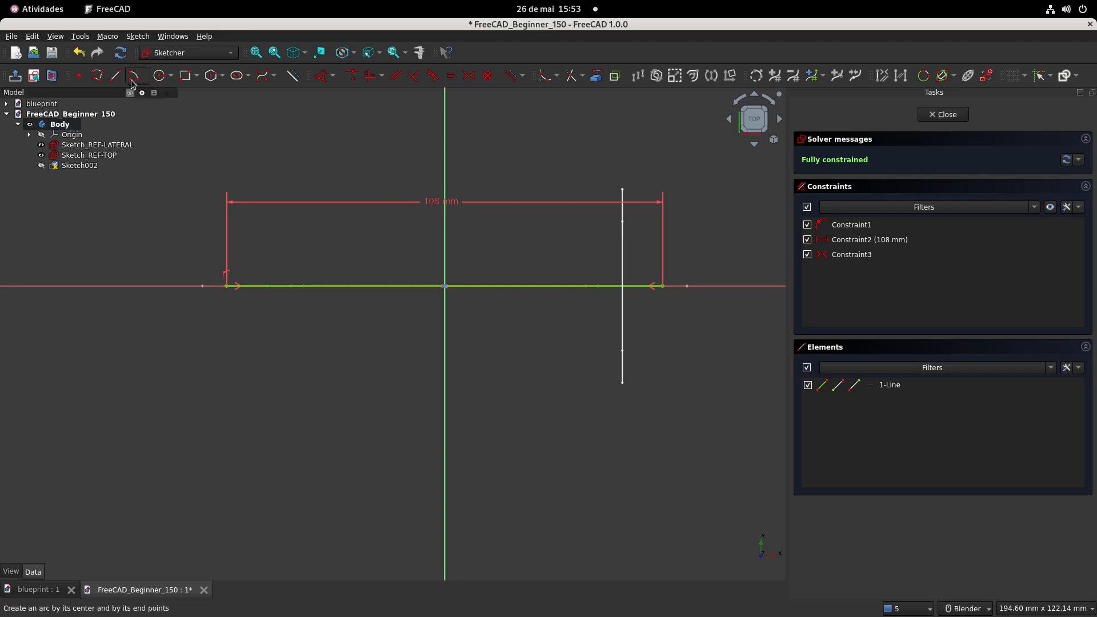
Place six points on the 108 mm line, three on each side of the vertical axis
click(79, 76)
click(308, 285)
click(576, 285)
click(297, 286)
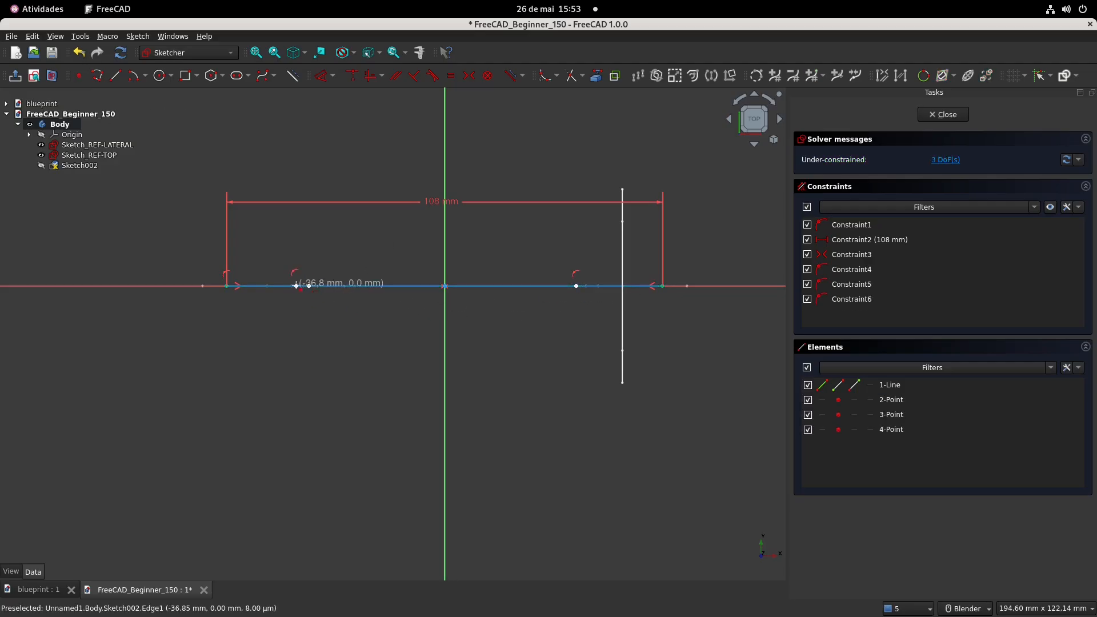
click(591, 286)
click(275, 285)
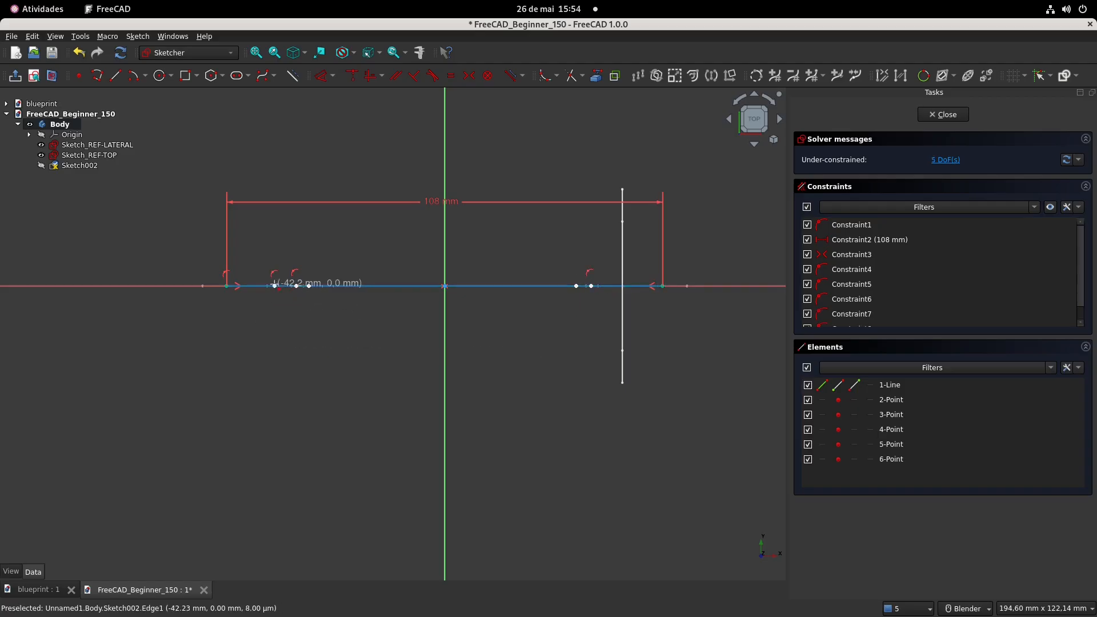
click(609, 286)
Make the inner, middle and outer pairs of points symmetric about the vertical axis
click(578, 290)
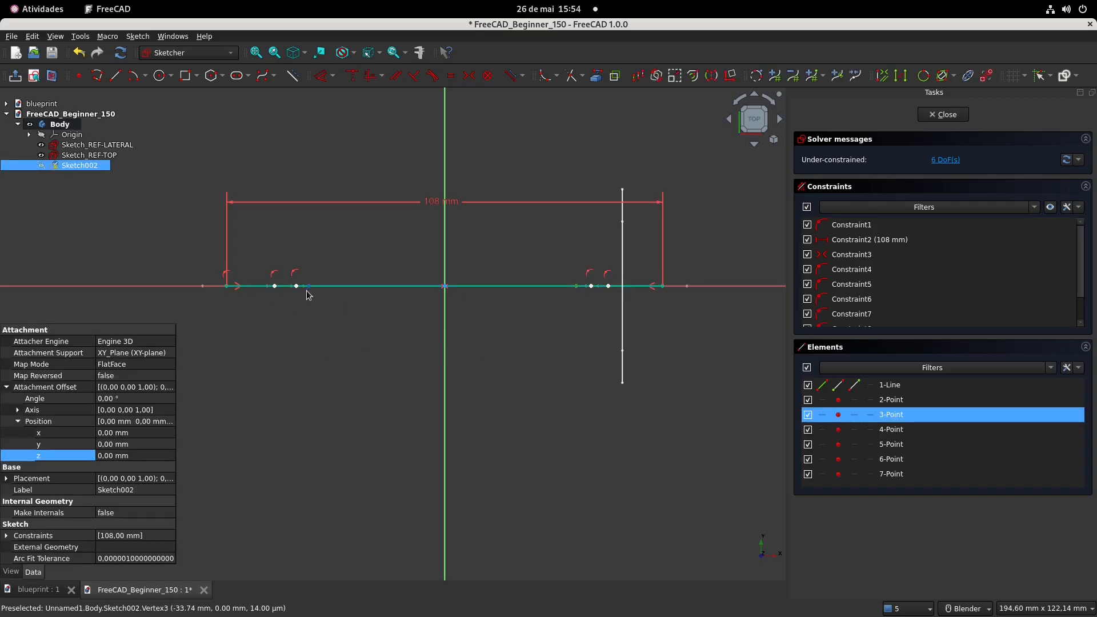
click(313, 287)
click(446, 350)
click(469, 75)
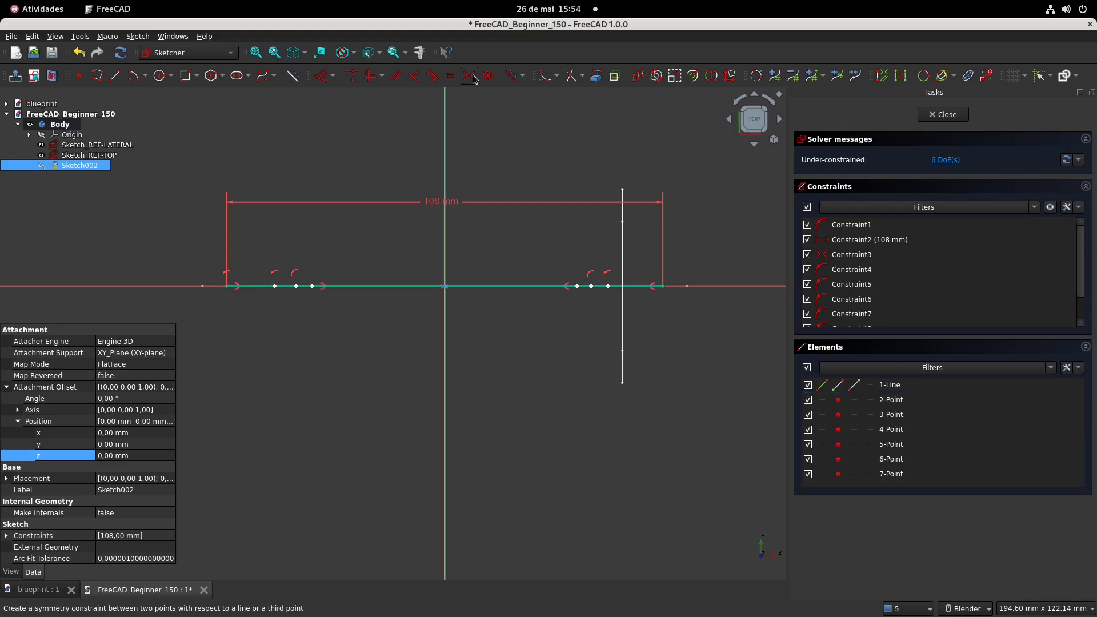
click(592, 293)
click(296, 287)
click(444, 421)
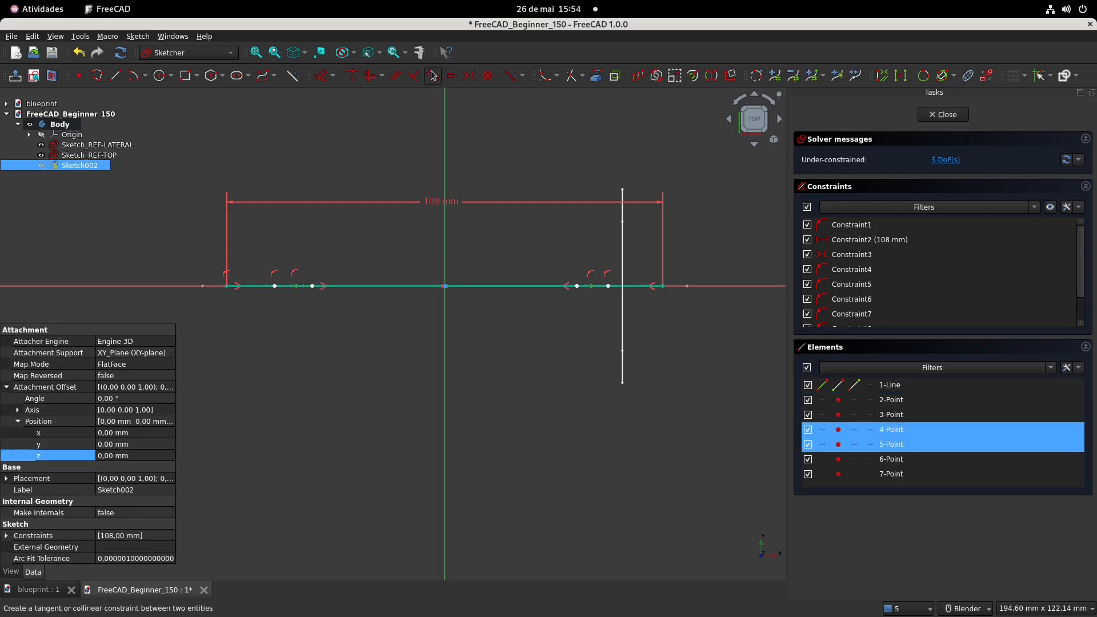
click(470, 75)
click(607, 286)
click(275, 286)
click(446, 374)
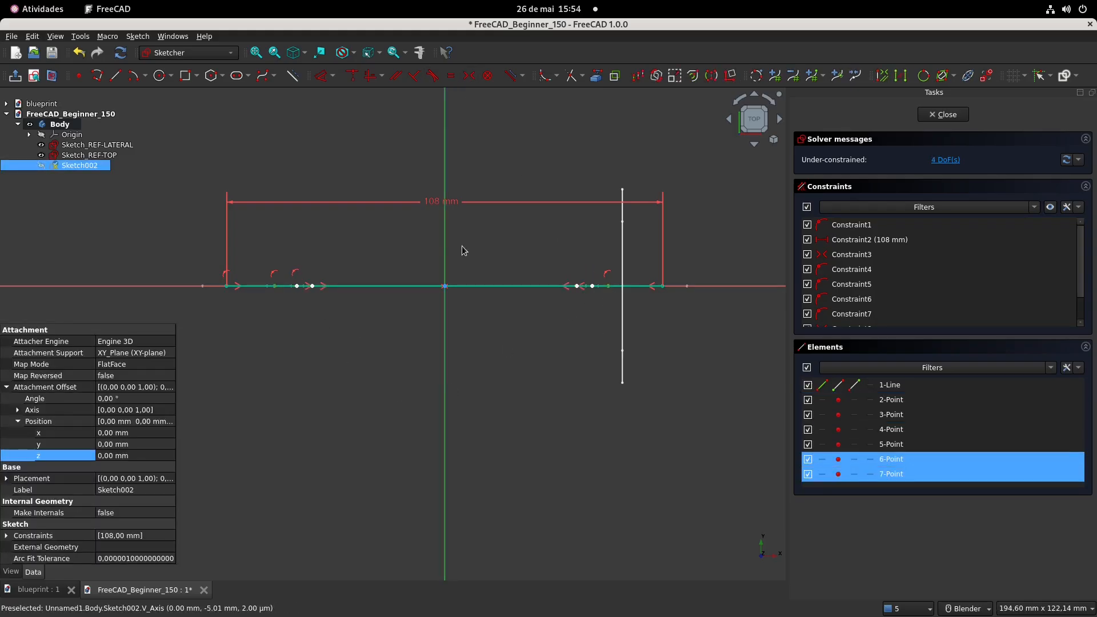
click(469, 75)
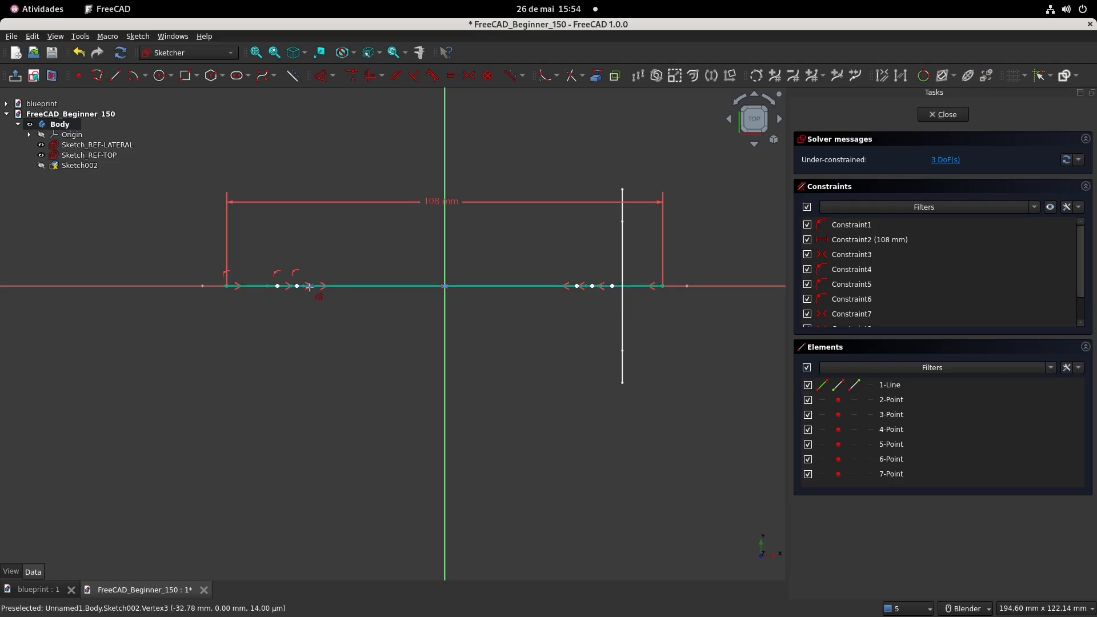
Constrain the distance between the two innermost points to 70 mm, with the dimension below the line
click(312, 286)
click(576, 285)
click(480, 328)
text(70)
key(Return)
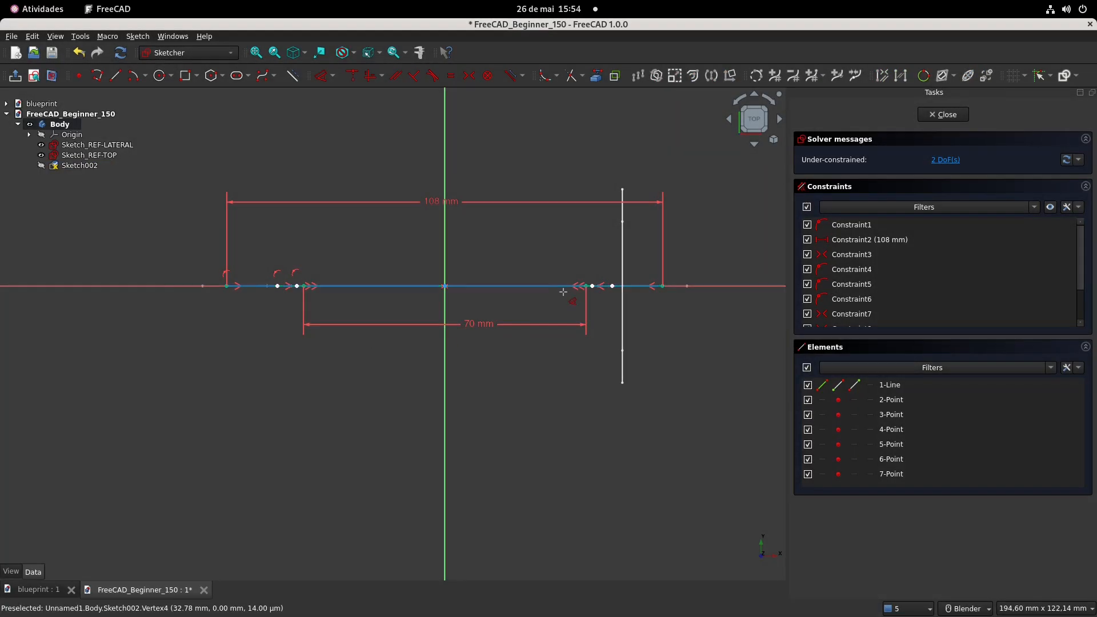
Constrain the distance between the inner and middle points on the right-hand side to 3 mm
scroll(564, 291, up, 3)
click(604, 280)
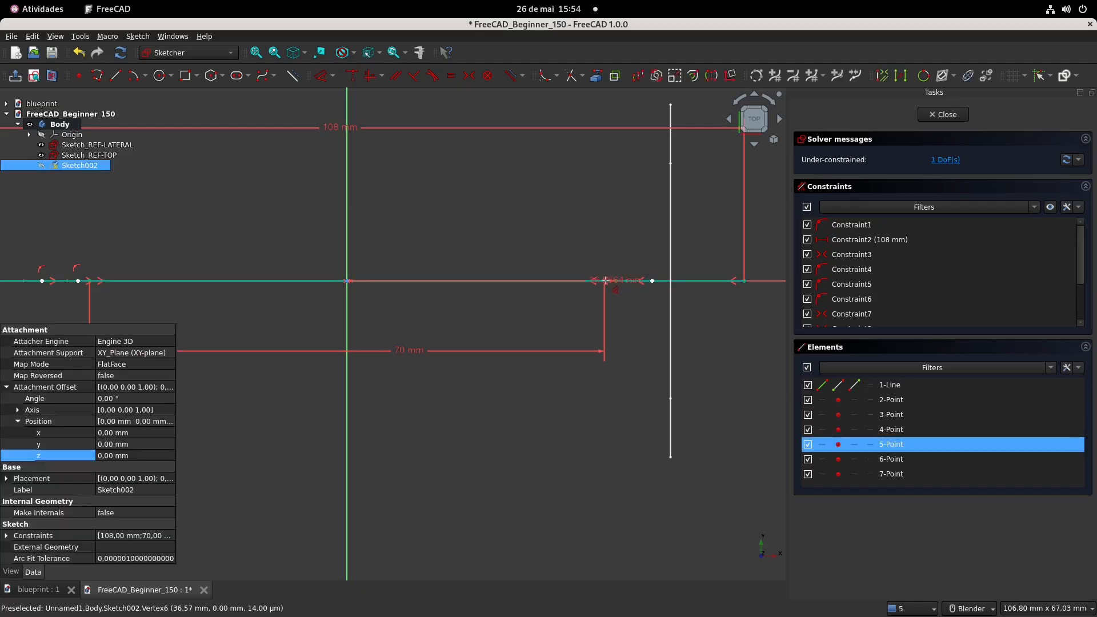
click(573, 251)
key(Return)
Constrain the distance between the middle and outer points on the right-hand side to 6 mm
click(652, 281)
click(626, 281)
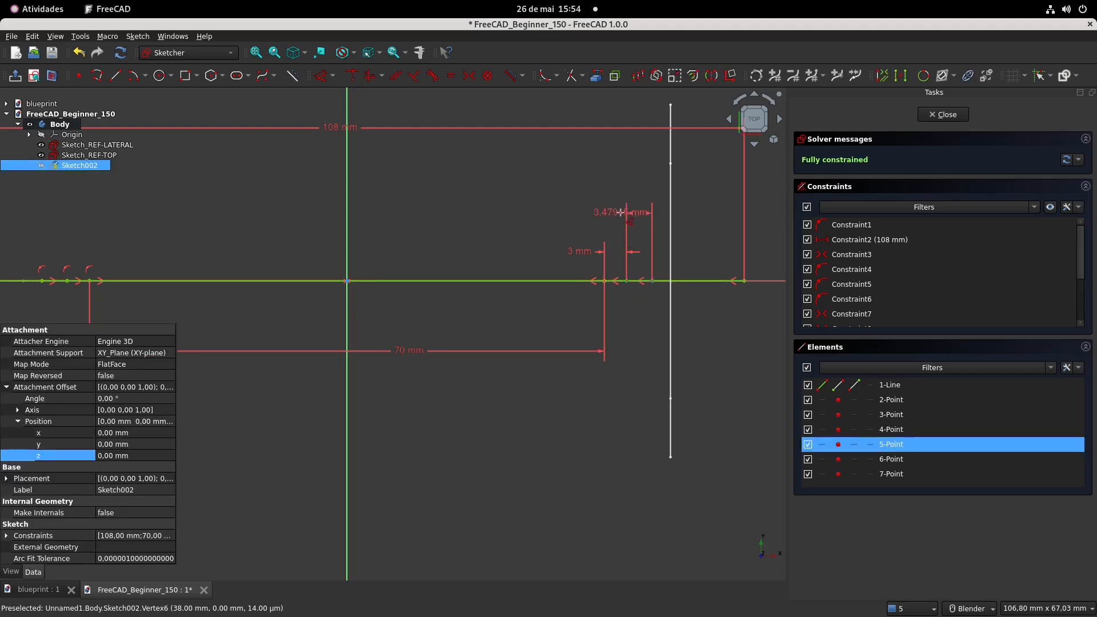
click(583, 207)
text(6)
key(Return)
scroll(582, 207, down, 2)
scroll(583, 207, down, 1)
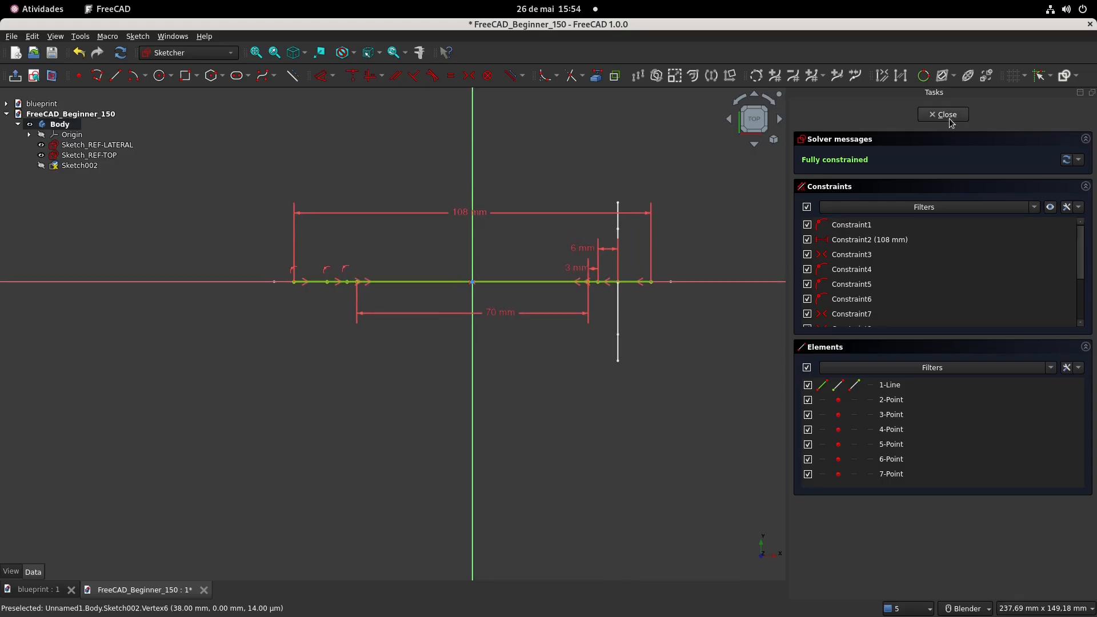
Finish editing the lower reference sketch
click(942, 115)
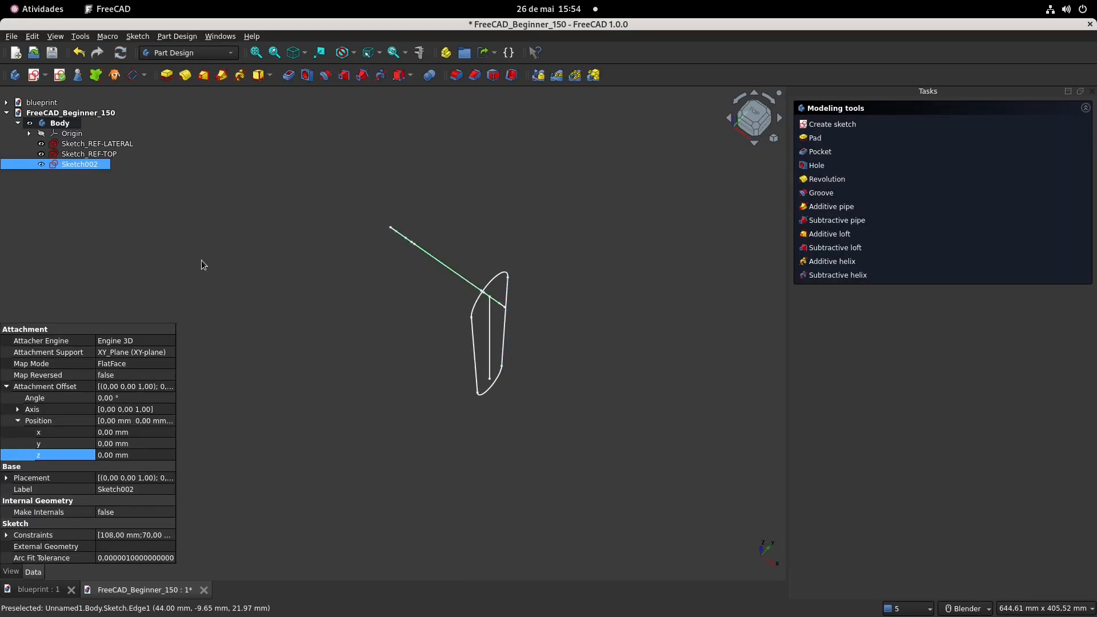
Set the attachment offset of Sketch_REF-TOP to -140 mm in z
ctrl+click(111, 159)
click(111, 159)
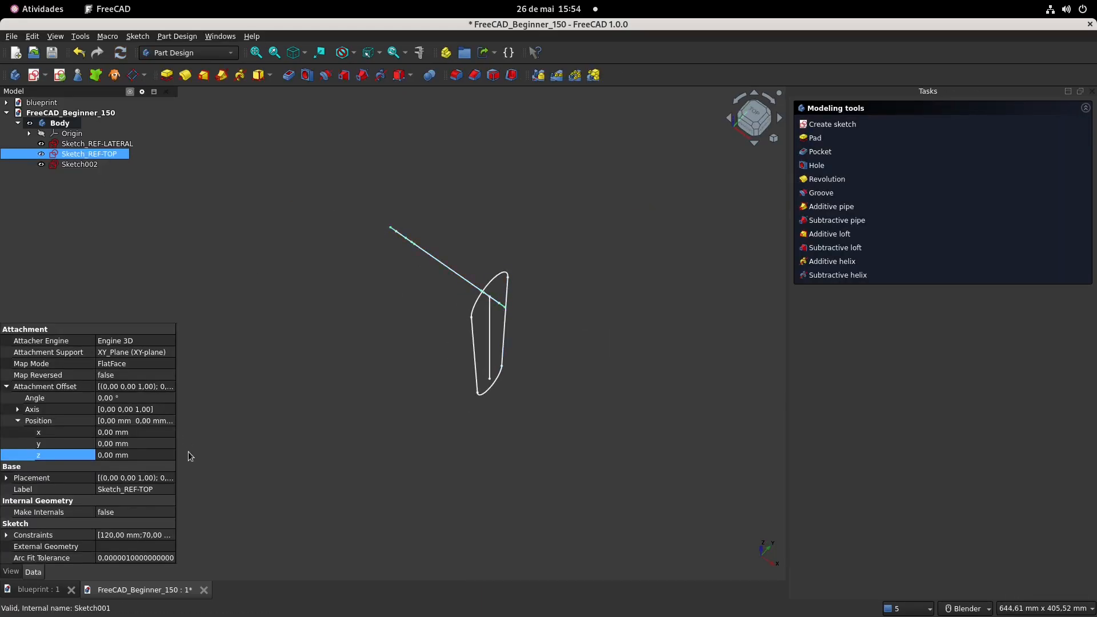
click(142, 455)
text(50)
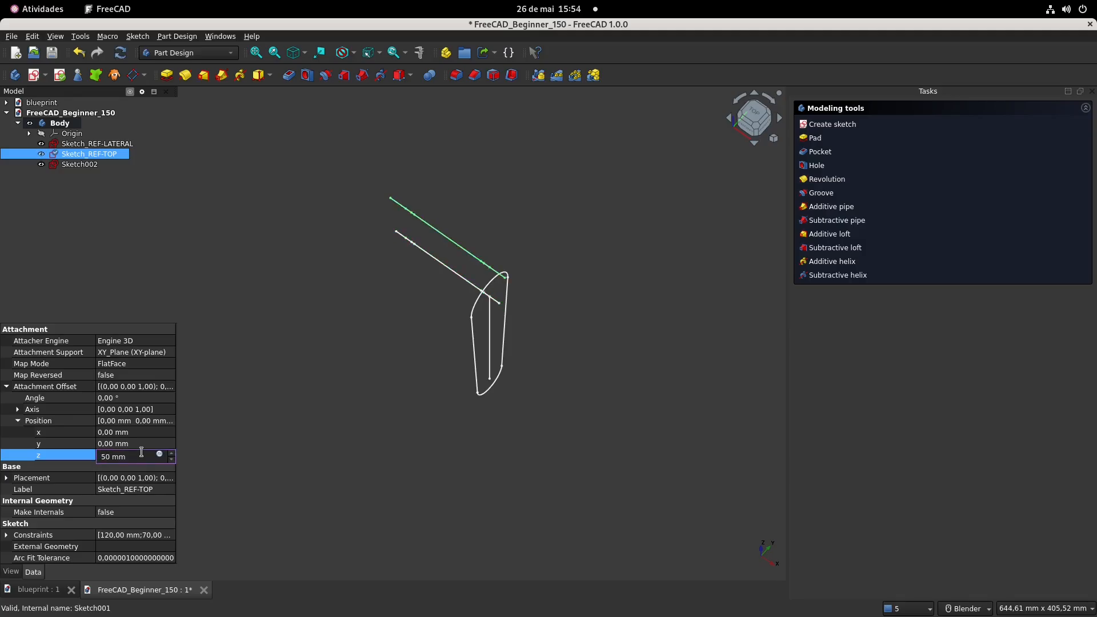
key(shift+Left)
text(-140)
key(Return)
Reset the z attachment offset of Sketch_REF-TOP to 0 mm
mouse_move(440, 445)
middle_down()
mouse_move(526, 379)
mouse_move(474, 379)
middle_up()
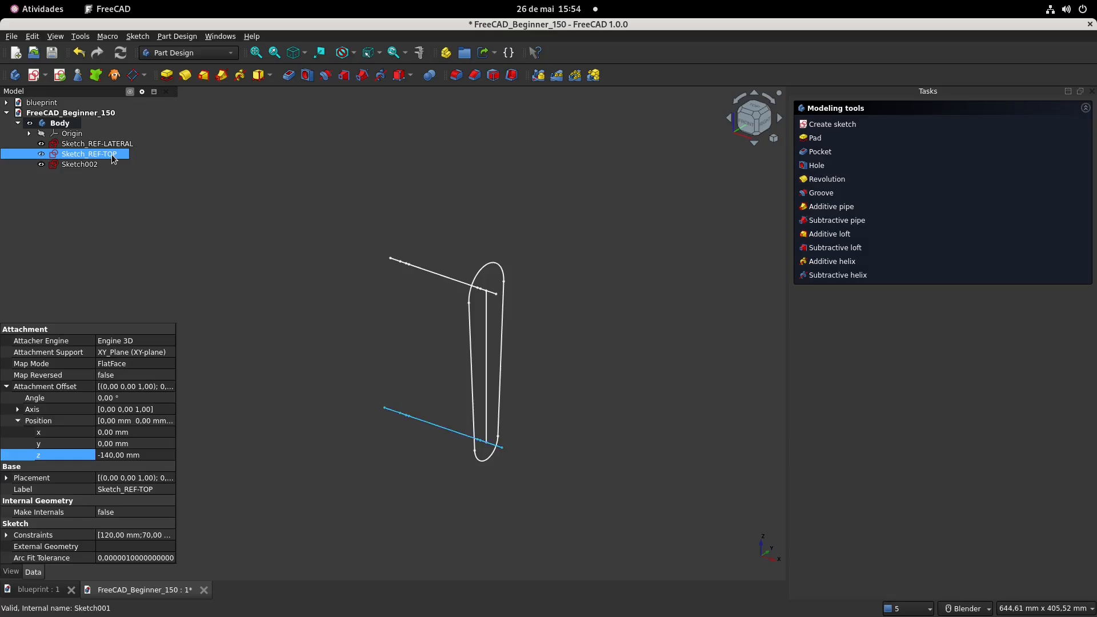
key(1)
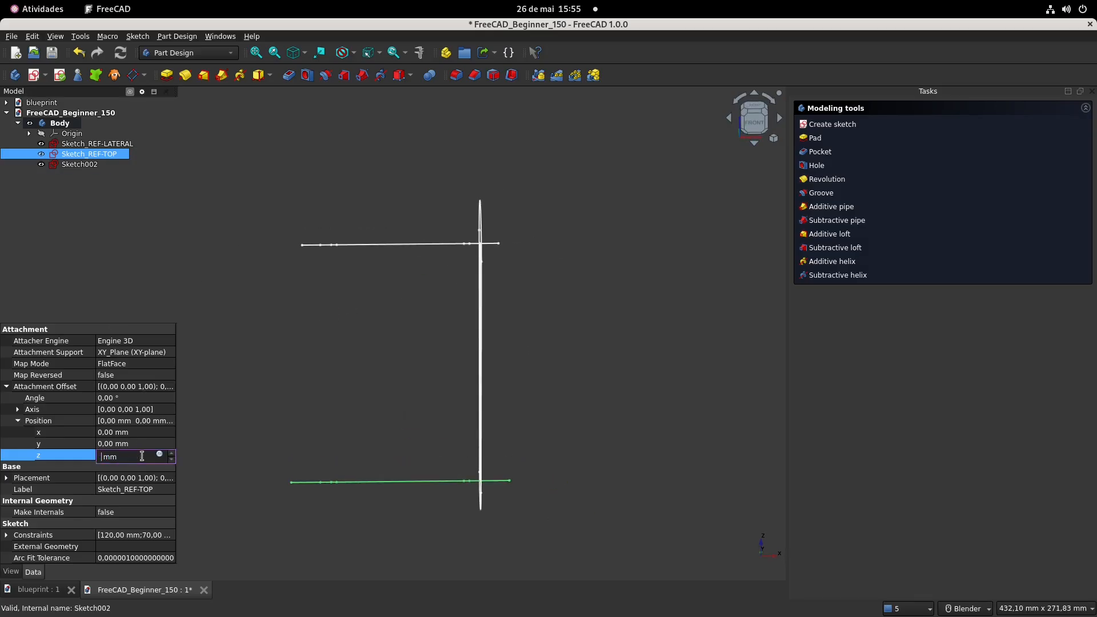
text(0)
key(Return)
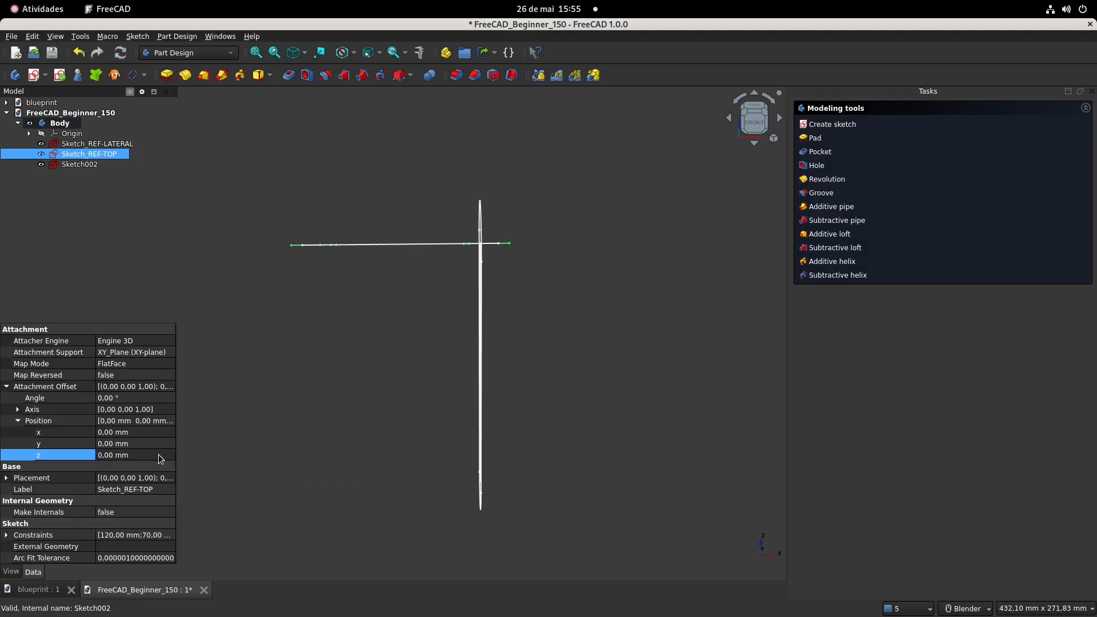
Set the attachment offset of the 108 mm reference sketch, Sketch002, to -140 mm in z
click(96, 165)
click(147, 455)
text(-140,00)
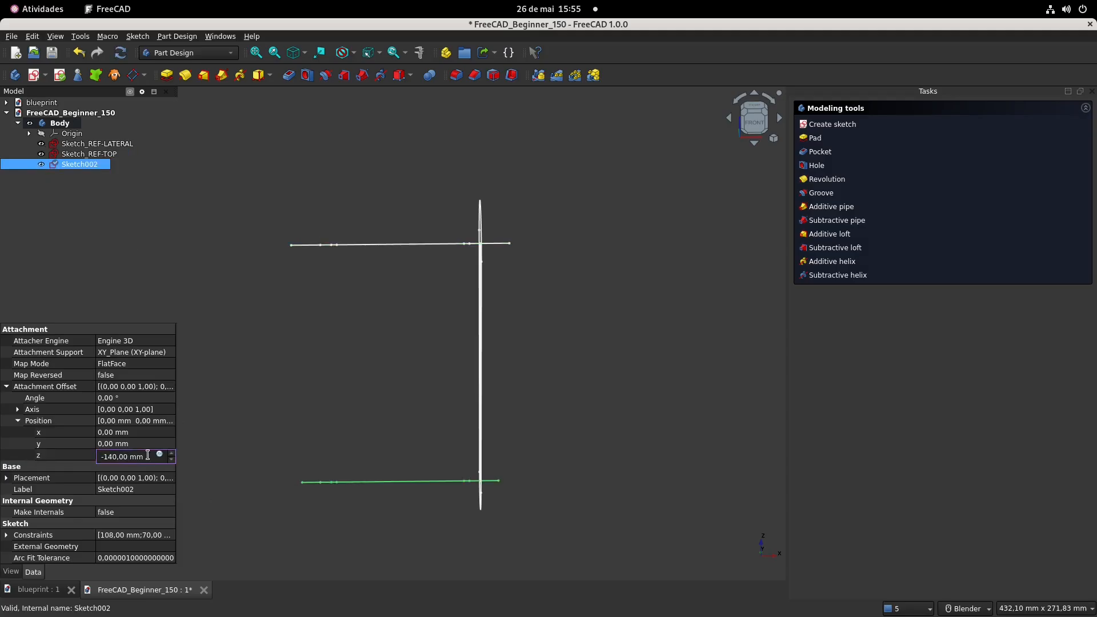
Rename Sketch002 as Sketch_REF-INF and deselect it
click(103, 154)
click(88, 164)
click(89, 164)
text(Sketch_REF-INF)
key(Return)
click(380, 382)
mouse_move(424, 359)
middle_down()
mouse_move(336, 396)
mouse_move(463, 341)
mouse_move(322, 294)
middle_up()
mouse_move(201, 247)
middle_down()
mouse_move(324, 352)
mouse_move(328, 294)
mouse_move(319, 301)
middle_up()
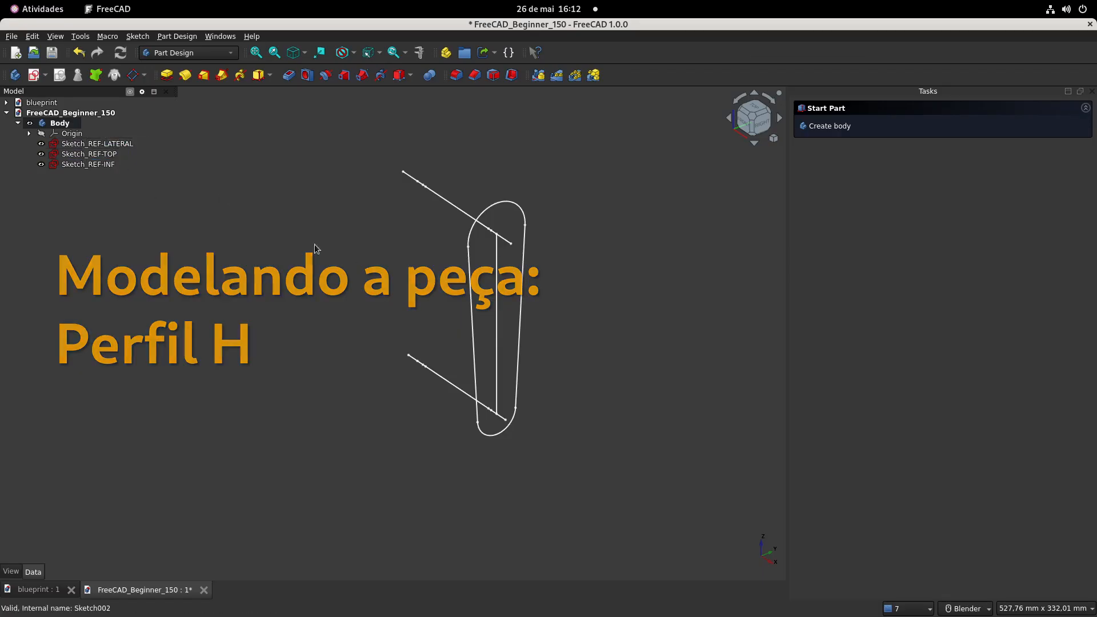
Consult the blueprint for the H-profile and create a new sketch on the YZ-plane
click(38, 590)
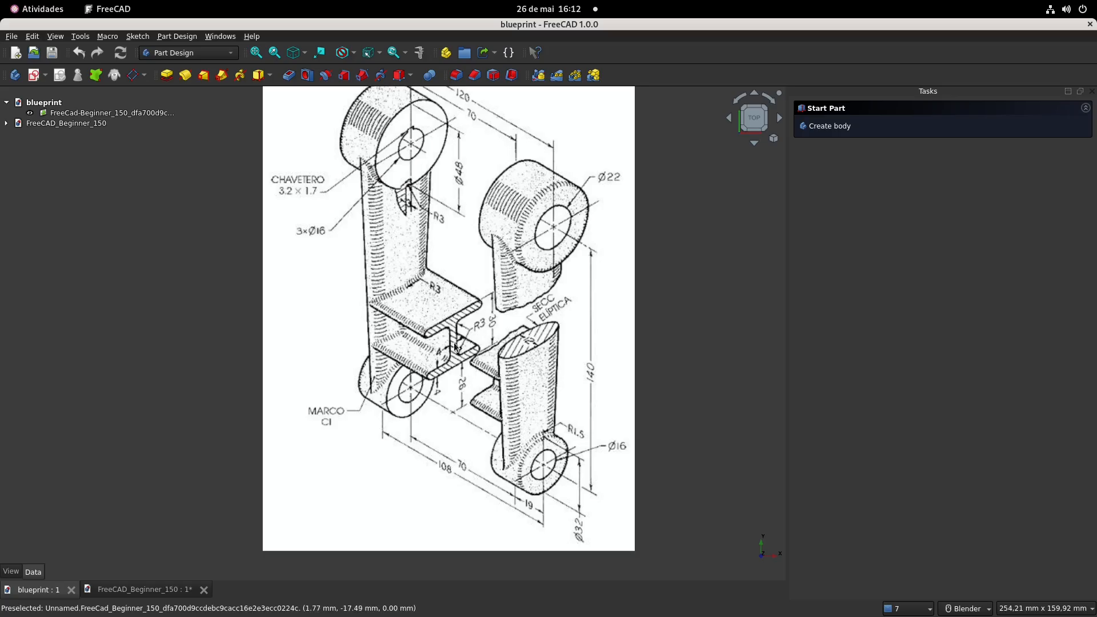
click(145, 590)
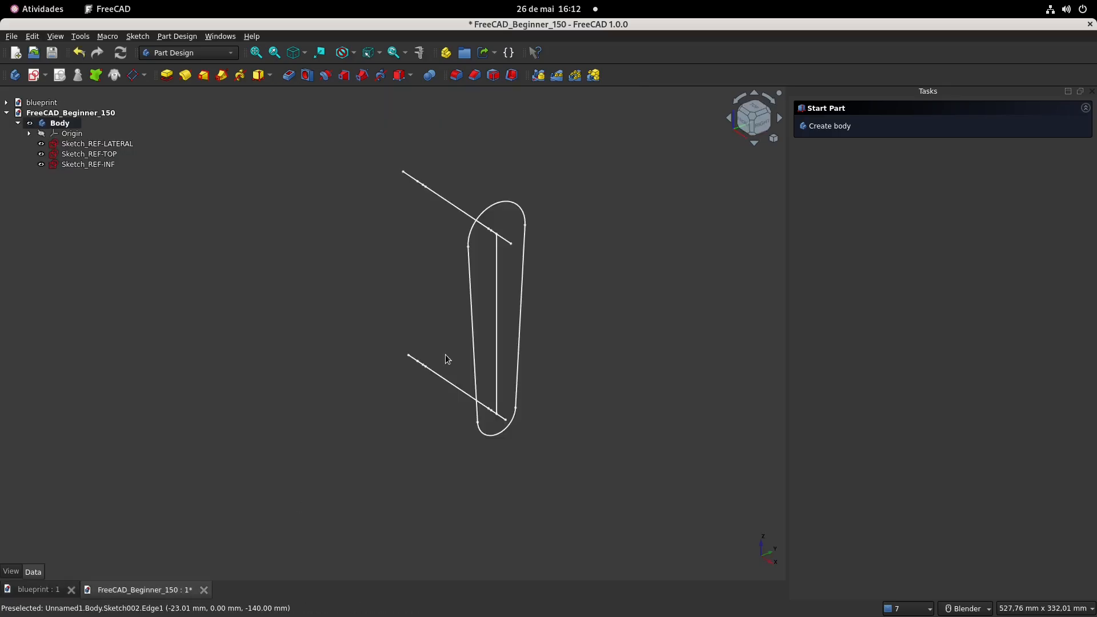
click(33, 74)
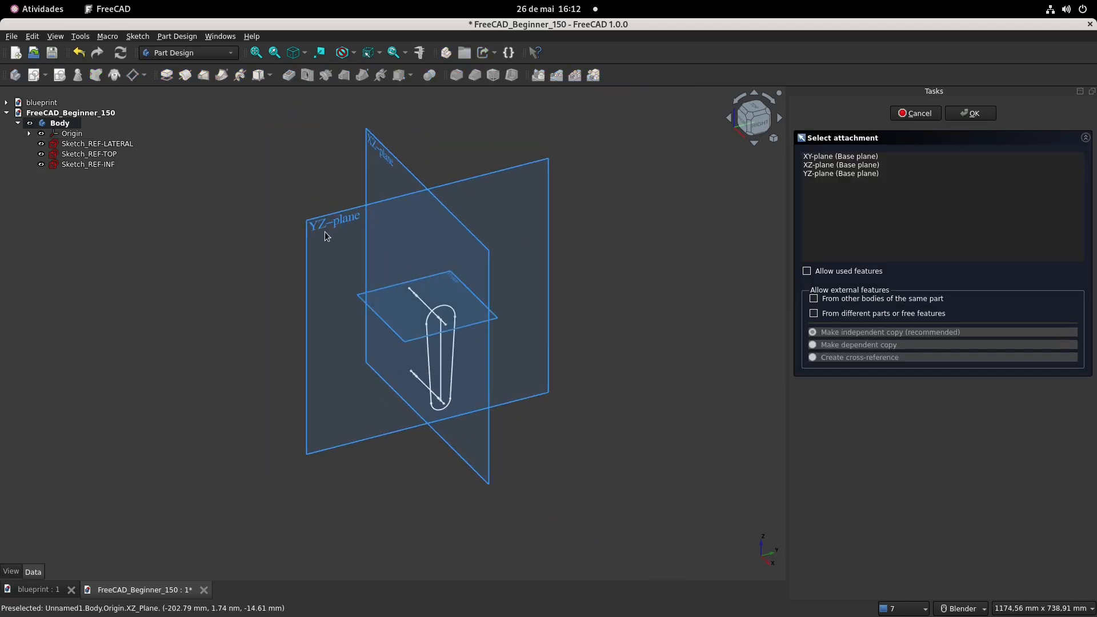
click(320, 230)
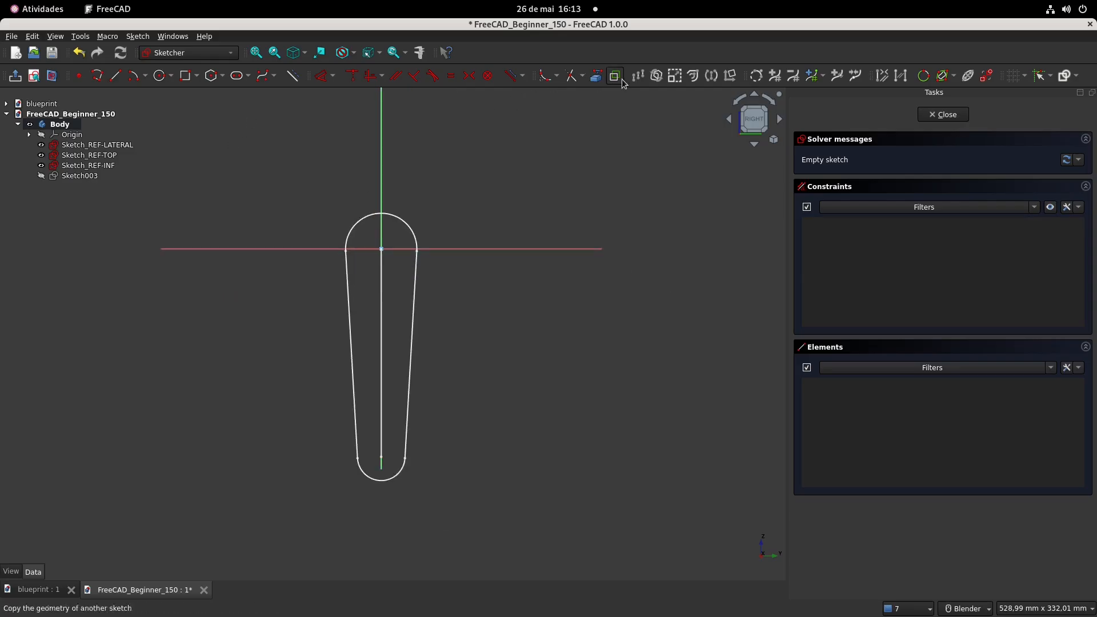
Reference the lower arc and both slanted side lines of the lateral sketch as external geometry
click(596, 75)
click(385, 483)
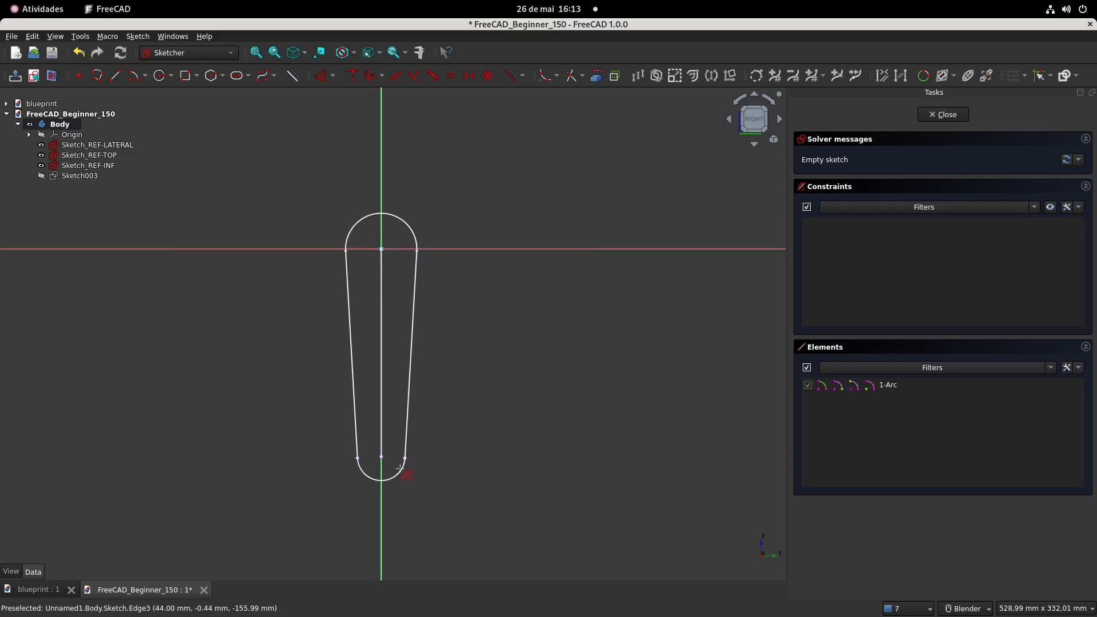
click(407, 435)
click(360, 433)
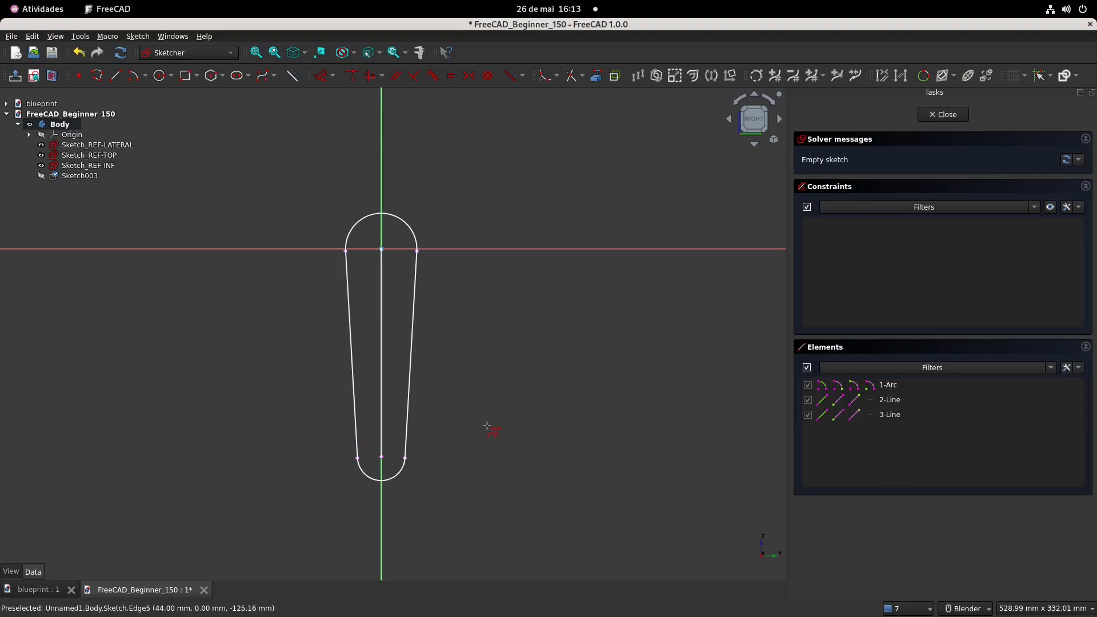
Hide the three reference sketches Sketch_REF-LATERAL, Sketch_REF-TOP and Sketch_REF-INF
click(123, 145)
key(space)
click(116, 156)
key(space)
click(109, 168)
key(space)
Draw two horizontal lines, one above the other, across the vertical axis between the slanted reference edges above the lower arc
scroll(365, 402, up, 3)
mouse_move(461, 341)
shift+middle_down()
mouse_move(539, 255)
mouse_move(569, 320)
shift+middle_up()
click(116, 76)
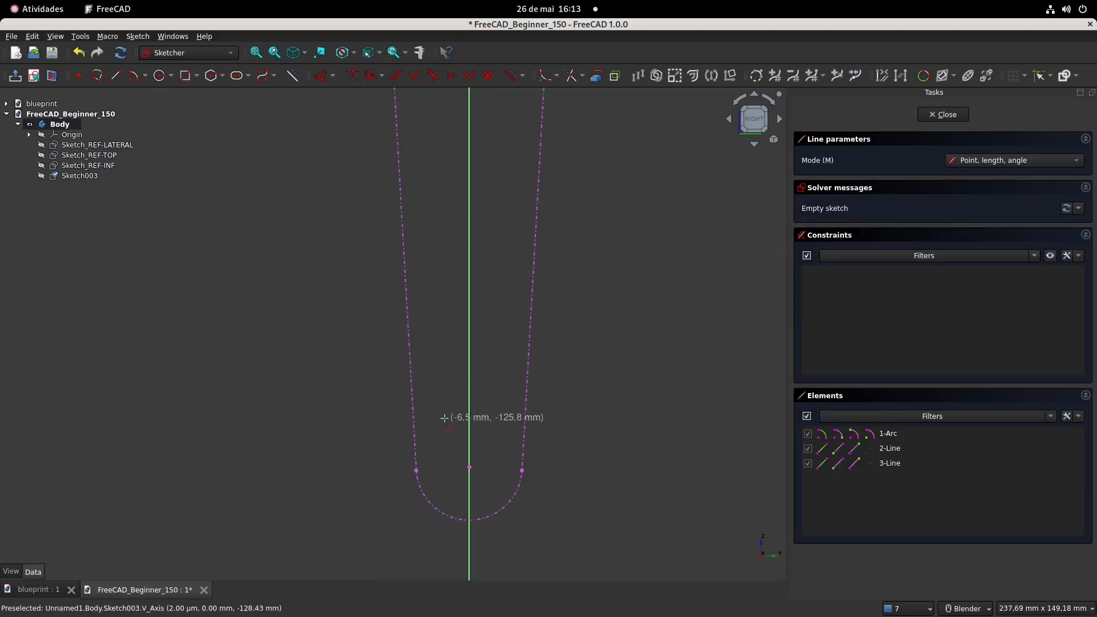
click(428, 424)
click(512, 424)
click(438, 286)
click(516, 286)
scroll(488, 308, up, 1)
right_click(447, 297)
Make the endpoints of the upper and lower horizontal lines symmetric about the vertical axis
click(425, 282)
click(523, 282)
click(465, 221)
click(468, 76)
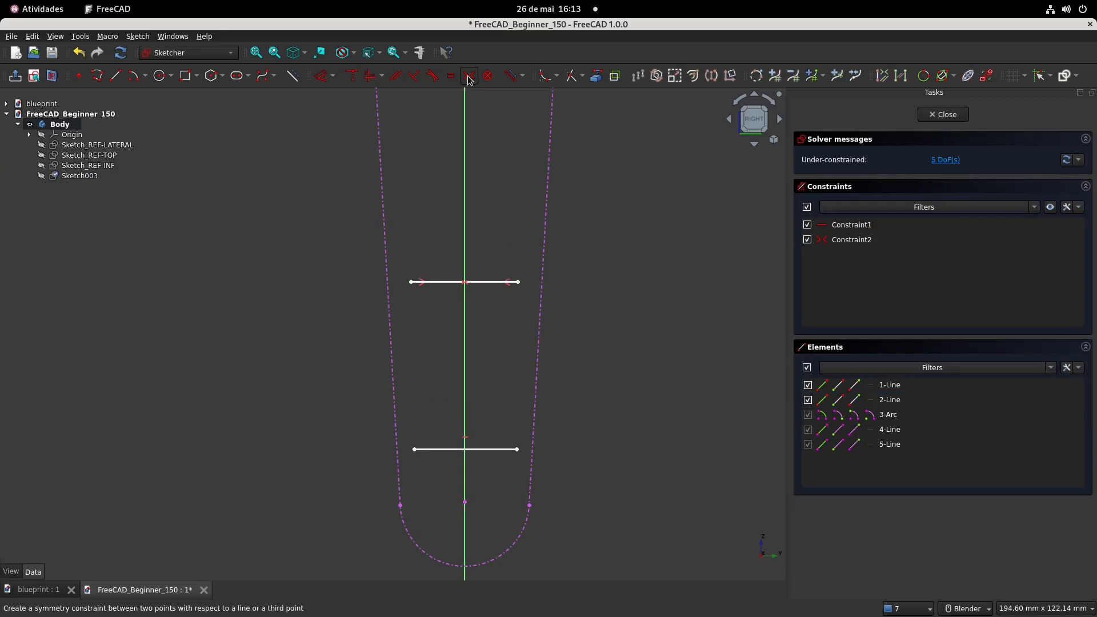
click(414, 451)
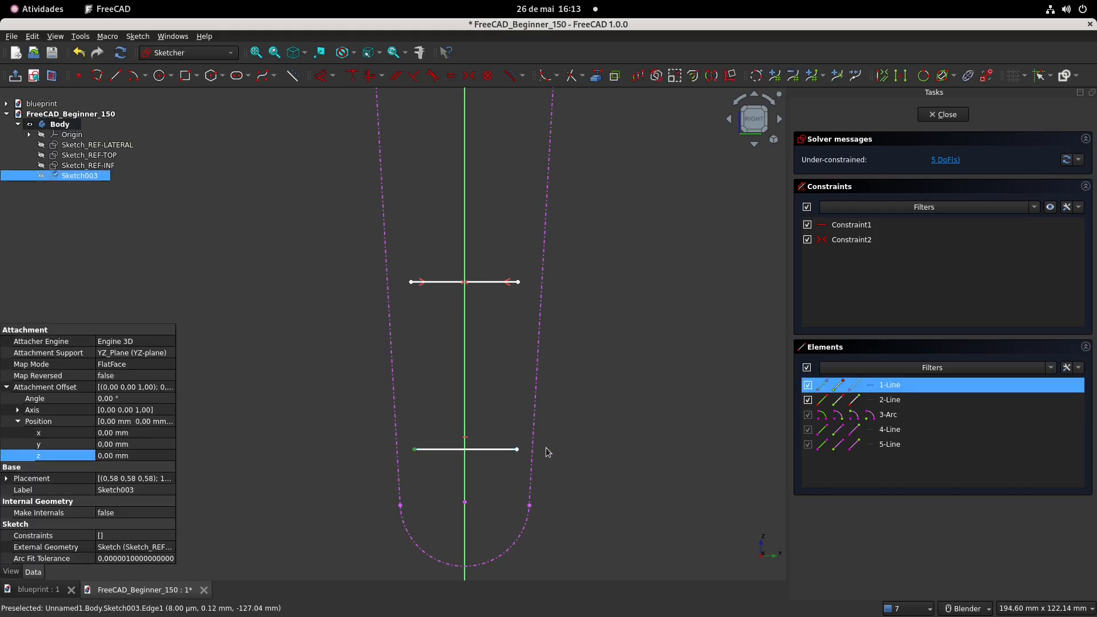
click(465, 388)
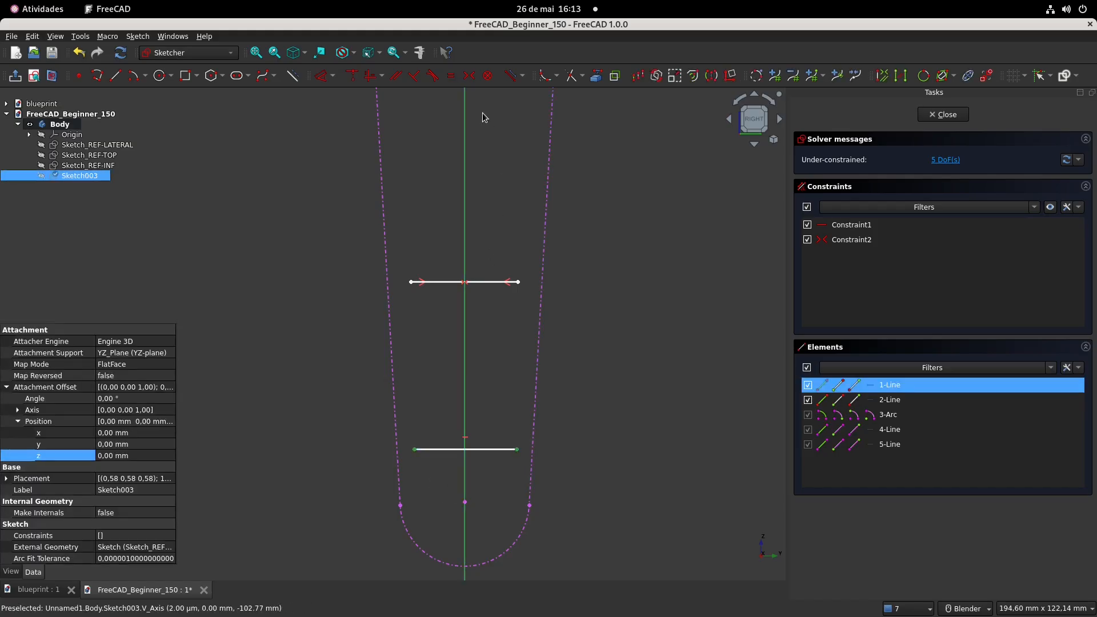
click(468, 76)
Constrain the vertical distance from the lower arc's centre to the lower horizontal line to 26 mm
scroll(488, 370, up, 1)
shift+middle_drag(458, 314, 537, 189)
click(328, 82)
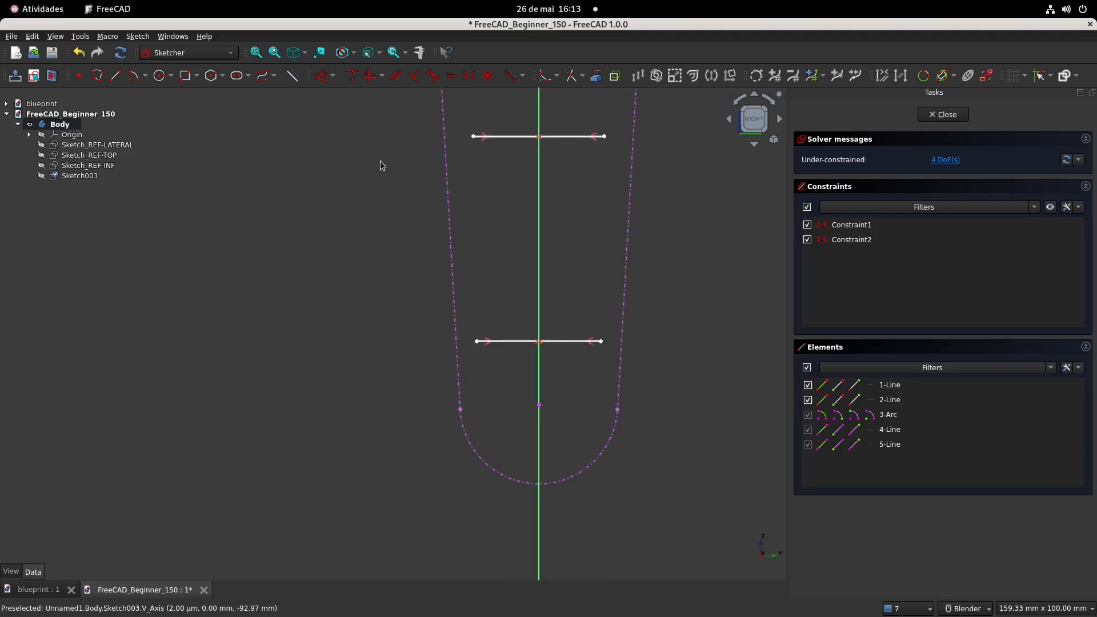
click(539, 405)
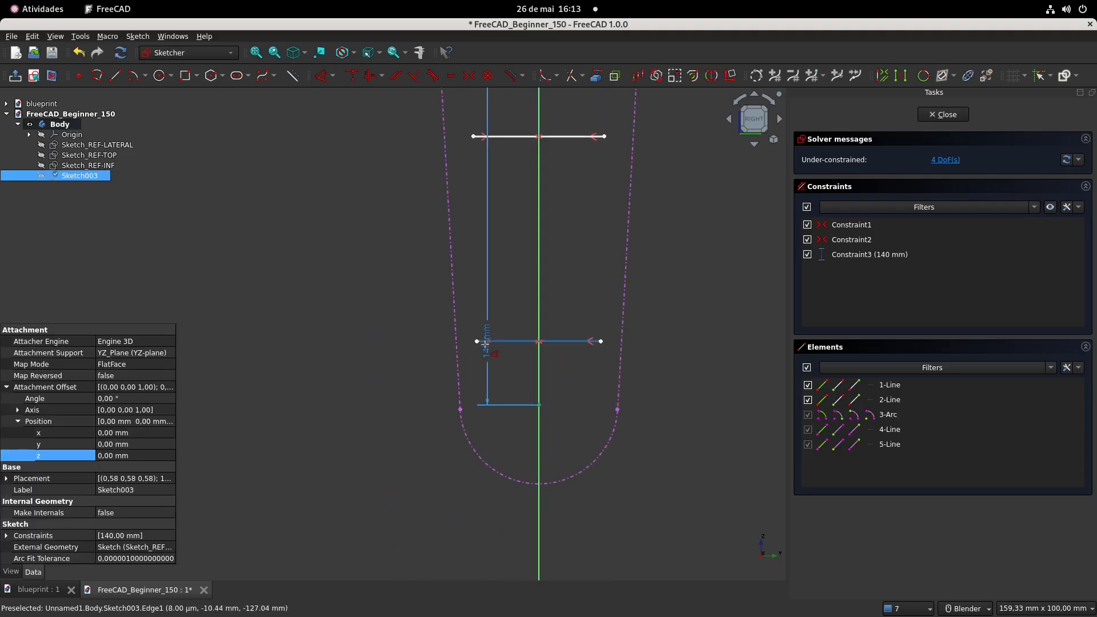
click(477, 341)
click(419, 361)
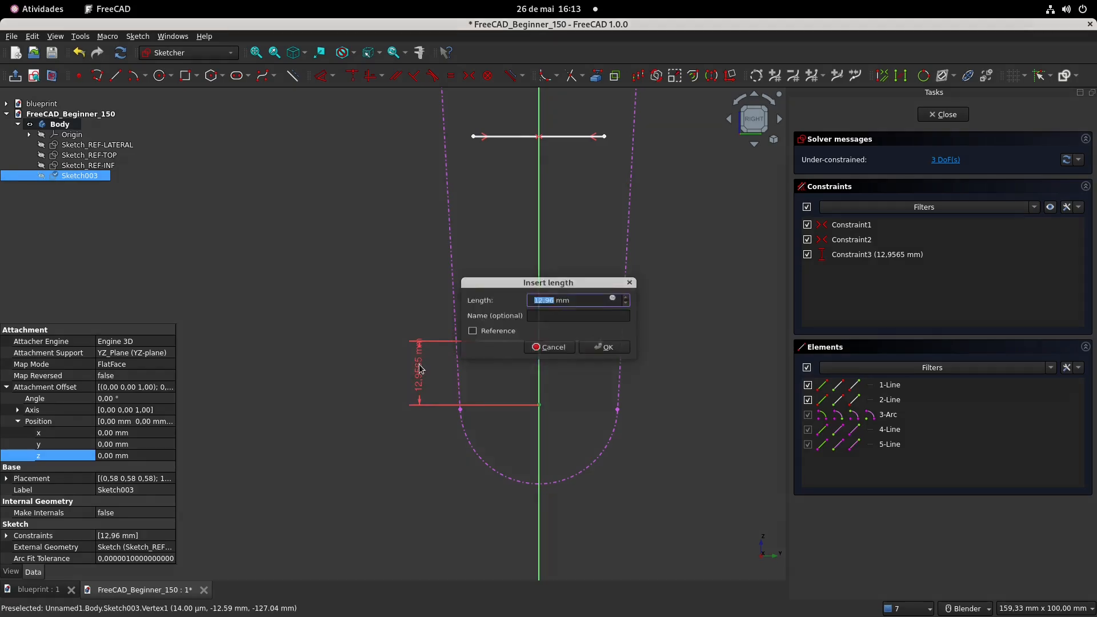
text(26)
key(Return)
Constrain the vertical distance between the two horizontal lines to 30 mm
shift+middle_drag(491, 264, 451, 383)
click(451, 384)
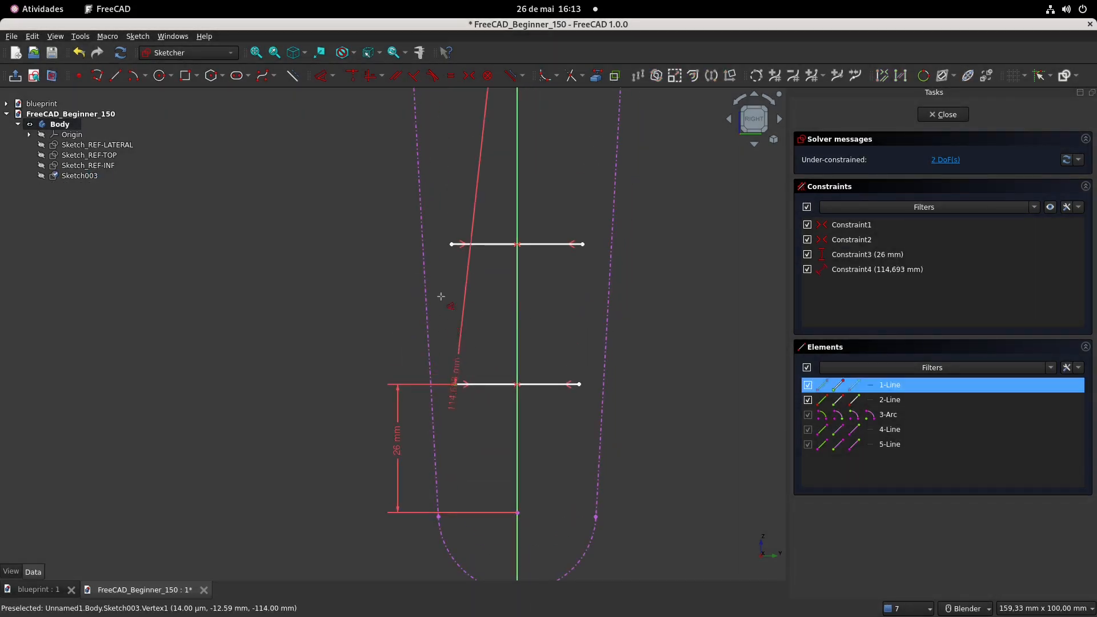
click(450, 244)
click(395, 274)
text(30)
key(Return)
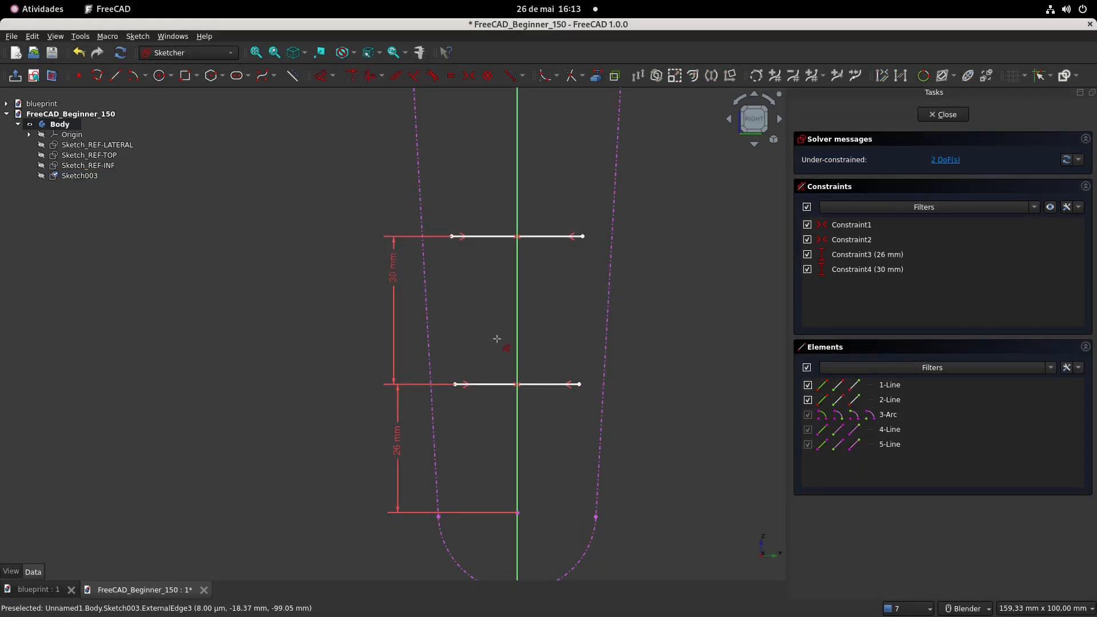
Draw a slanted line past the right-hand ends of both horizontal lines and make it parallel to the right-hand reference edge
click(115, 76)
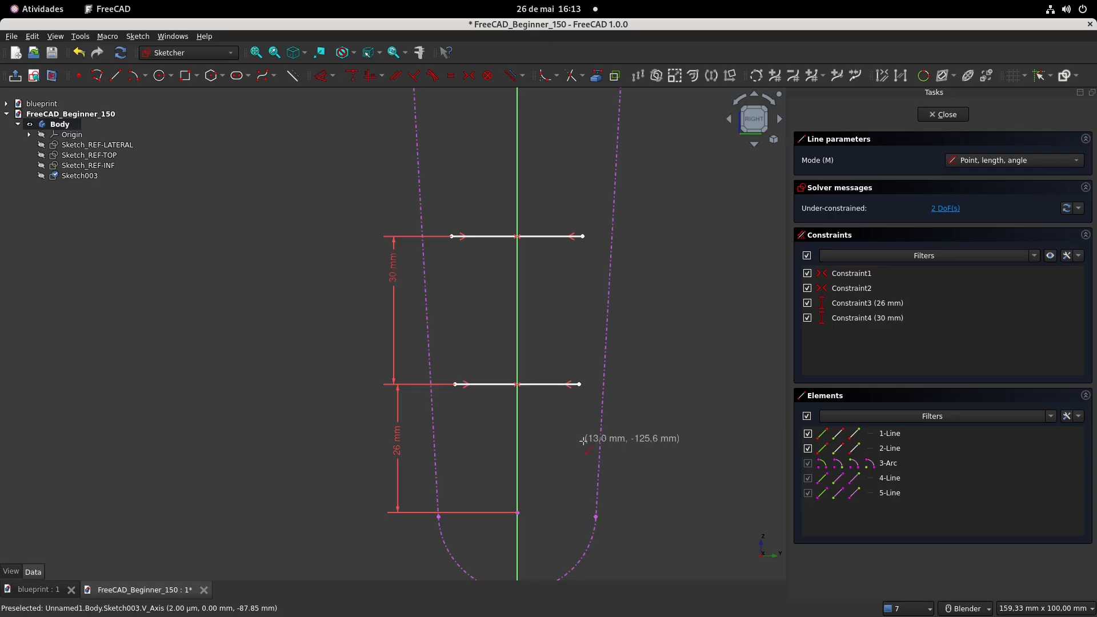
click(603, 409)
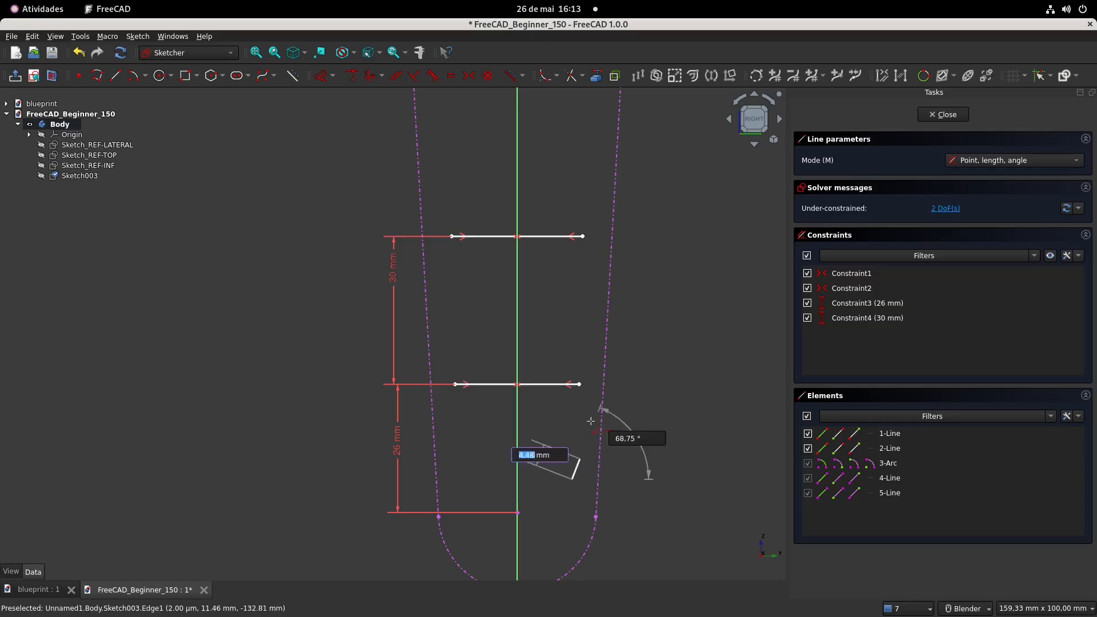
click(588, 168)
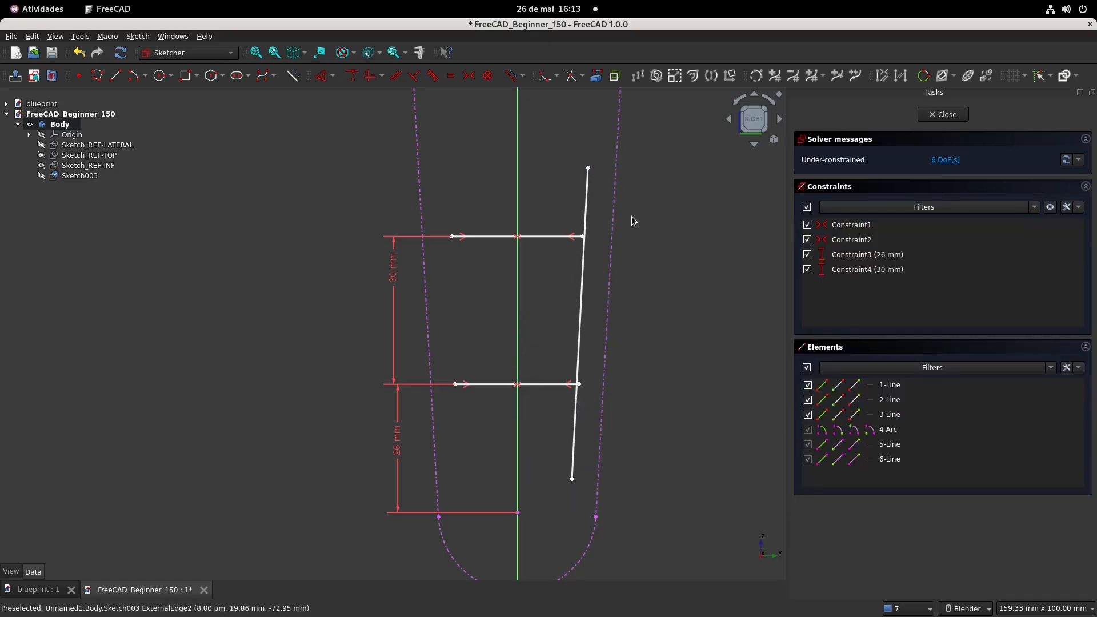
click(586, 205)
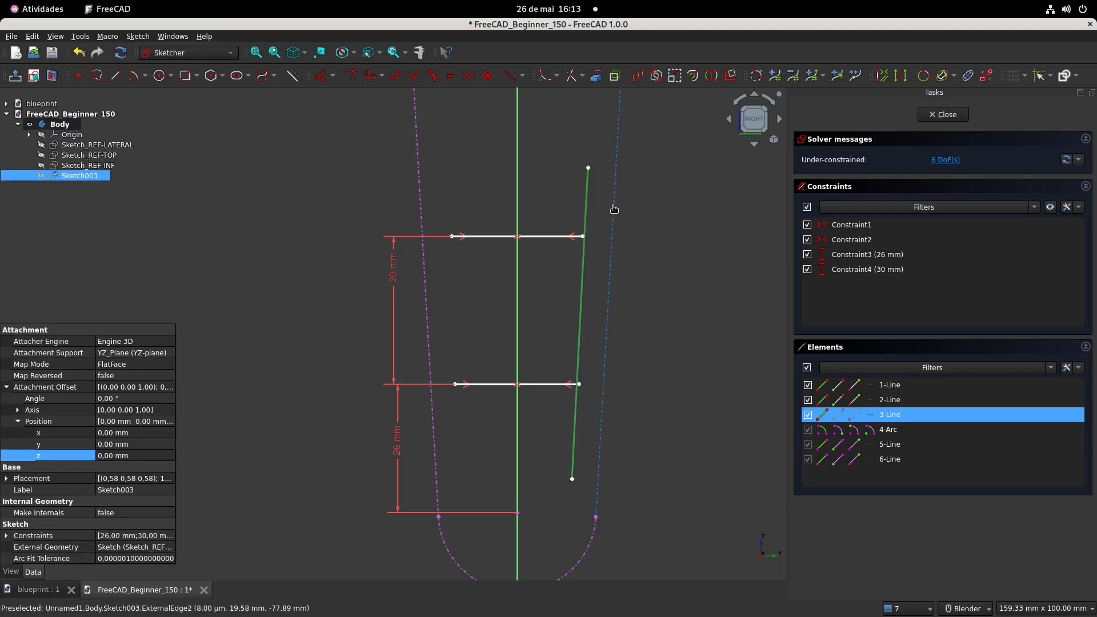
click(614, 209)
click(396, 76)
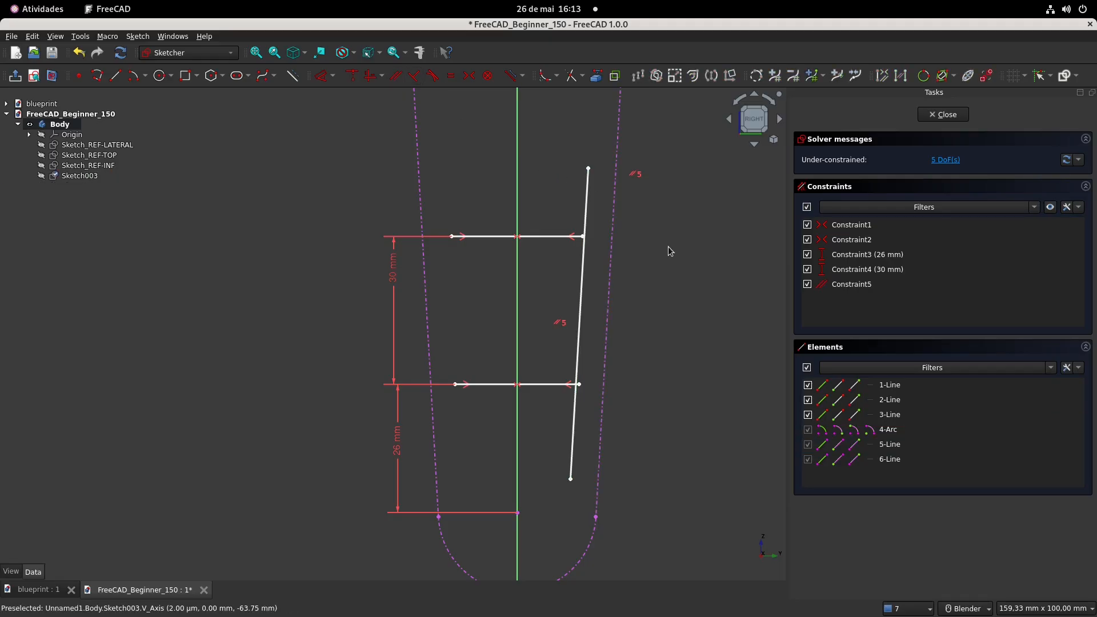
Move the slanted line outward towards the right-hand reference edge and turn it into construction geometry
drag(582, 287, 598, 277)
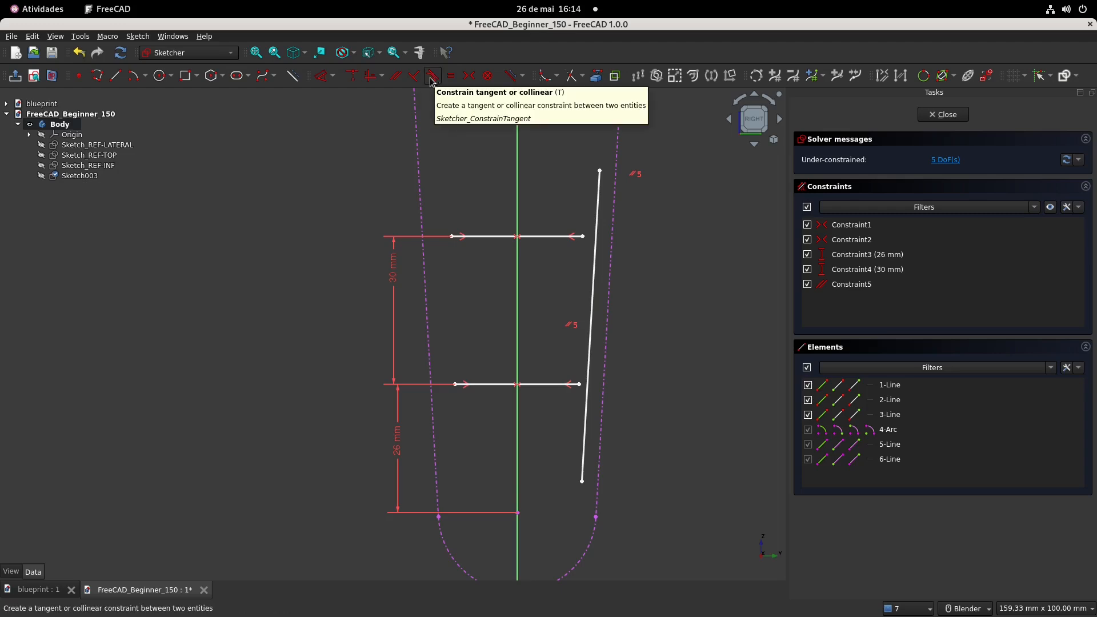
click(595, 223)
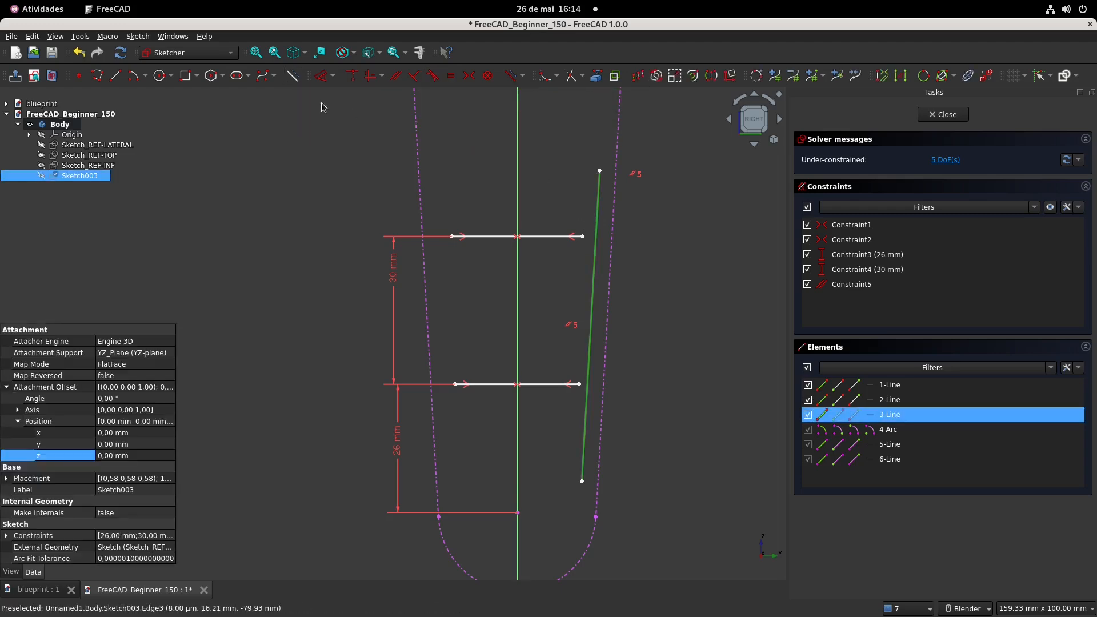
click(292, 76)
scroll(643, 242, up, 3)
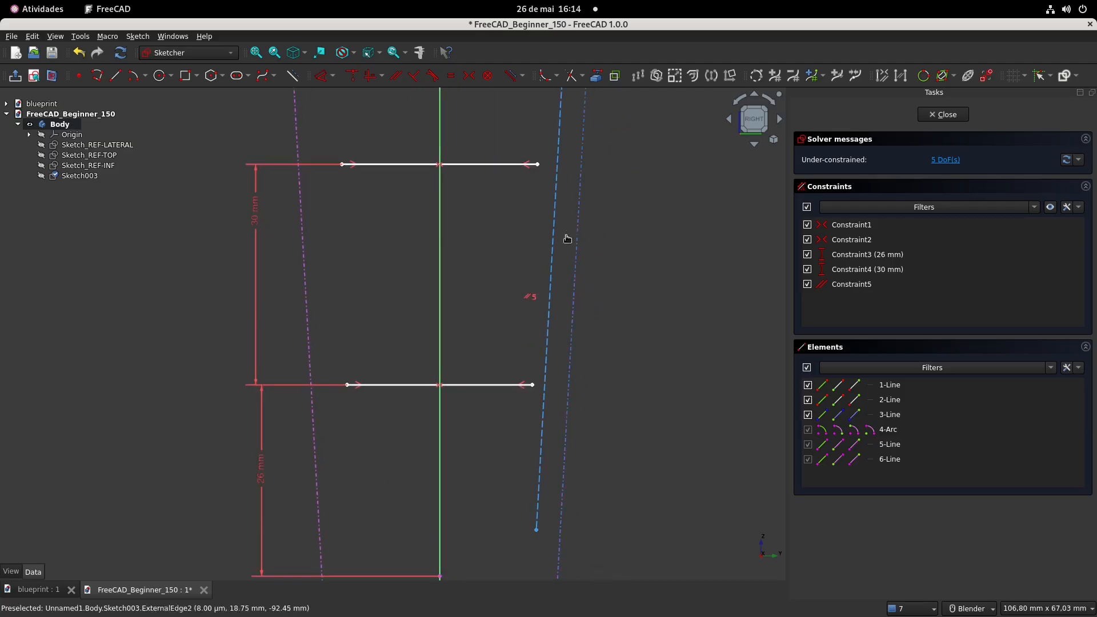
drag(556, 245, 627, 227)
Try to constrain the construction line's upper endpoint coincident with the upper horizontal line's right-hand endpoint, and undo it
shift+middle_drag(627, 227, 614, 263)
click(554, 172)
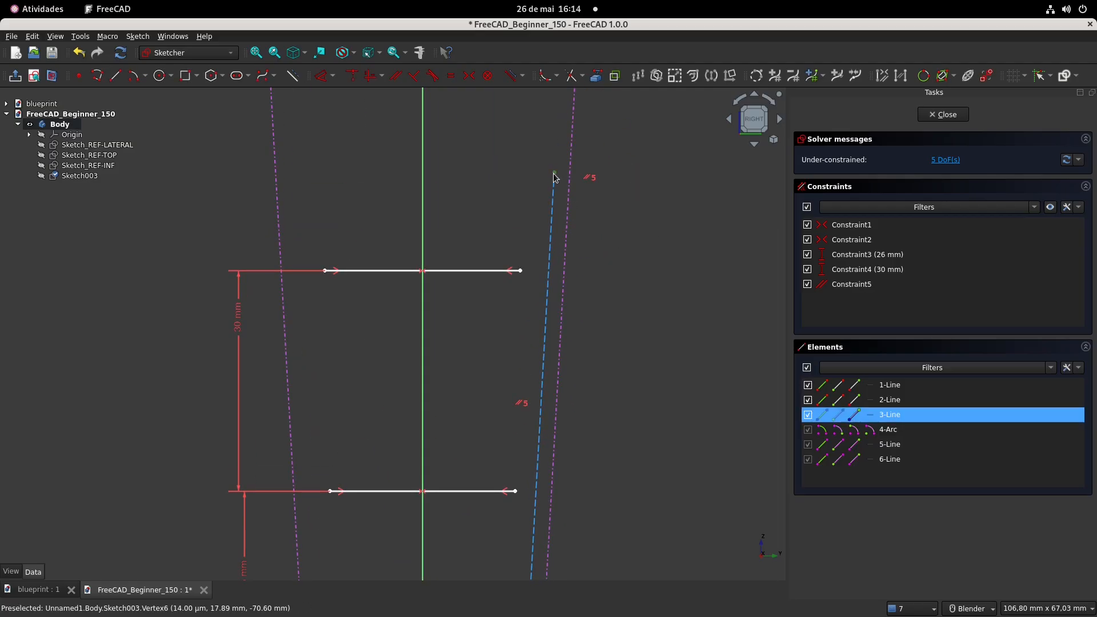
click(520, 270)
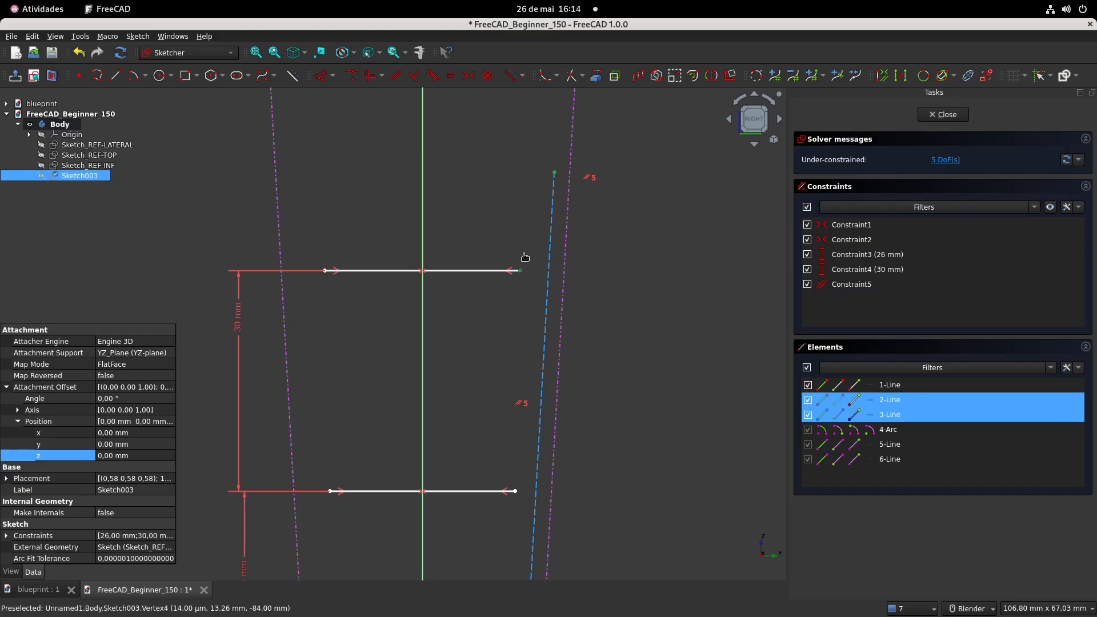
click(353, 76)
key(ctrl+z)
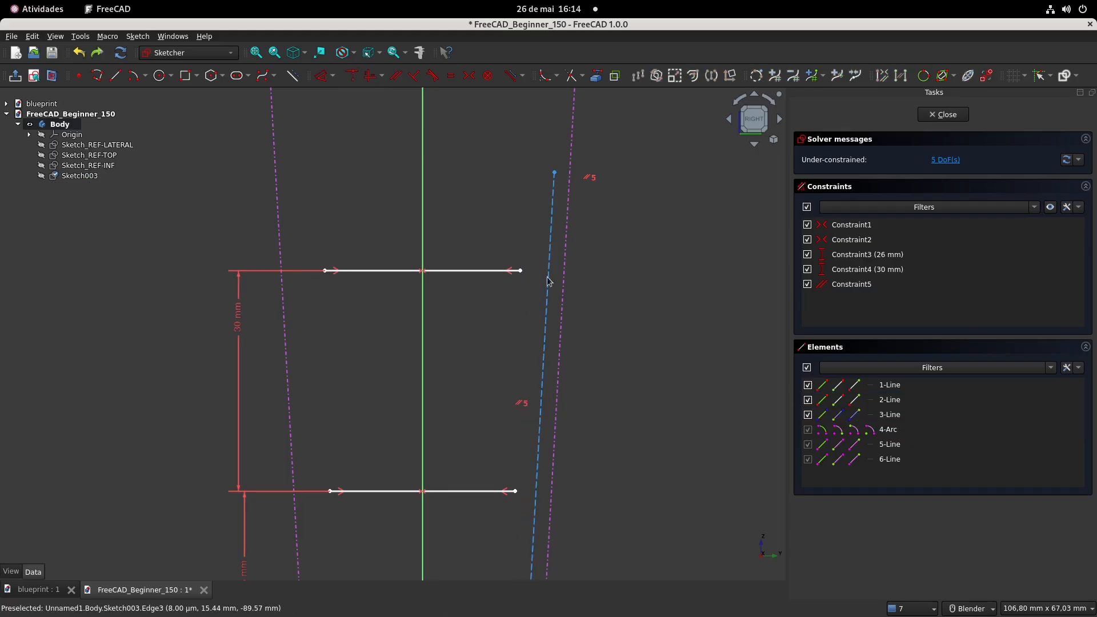
Try to align the construction line's upper endpoint vertically with the upper horizontal line's right-hand endpoint, and undo it
click(554, 172)
click(521, 271)
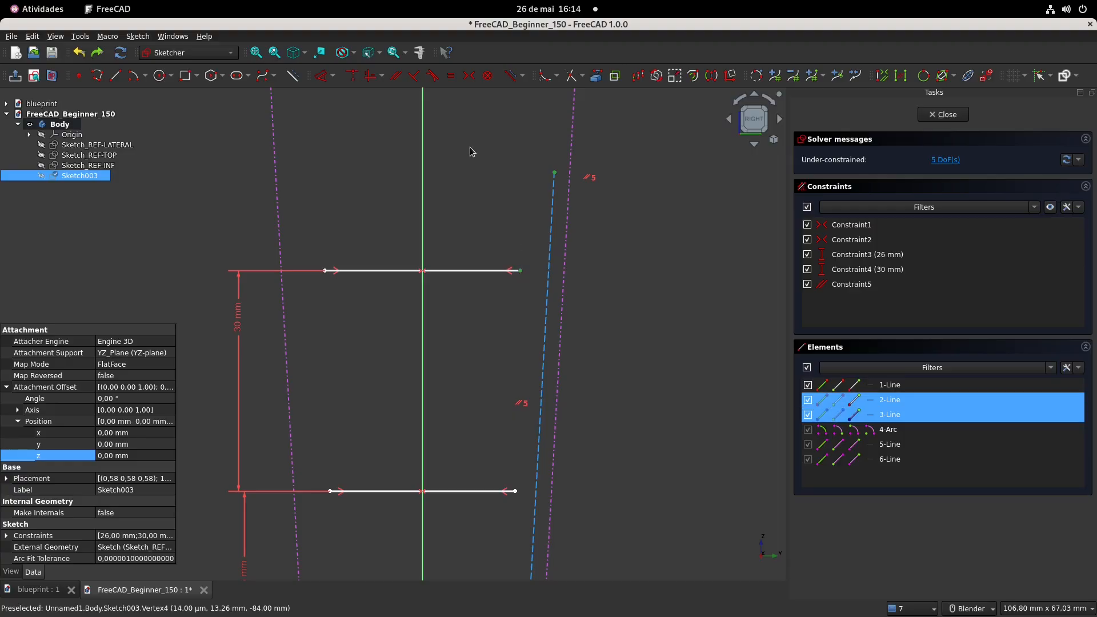
click(369, 76)
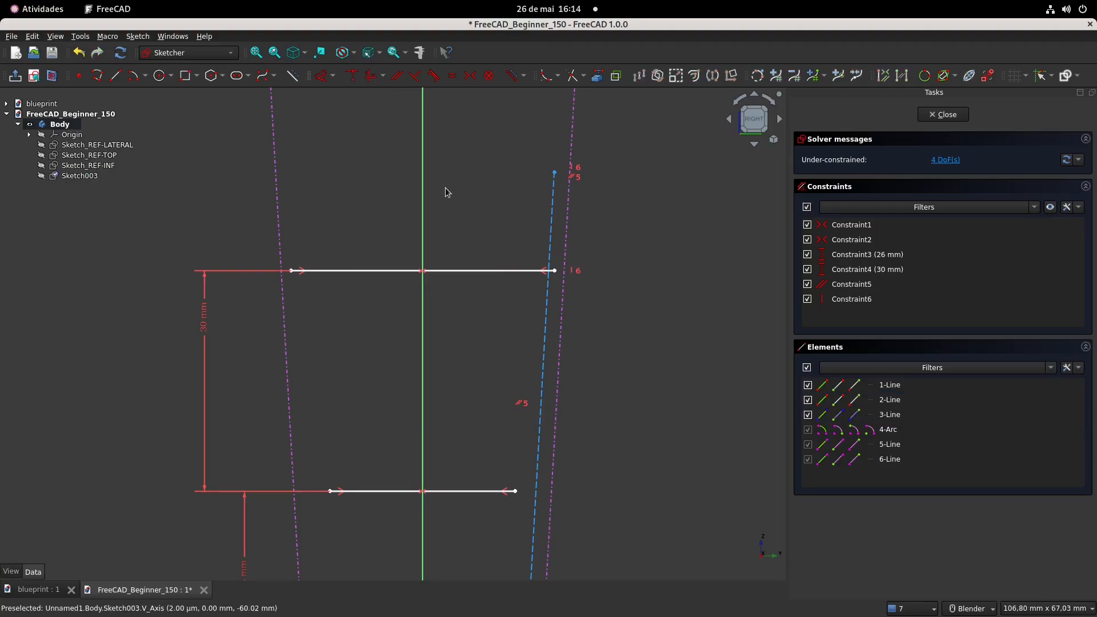
key(ctrl+z)
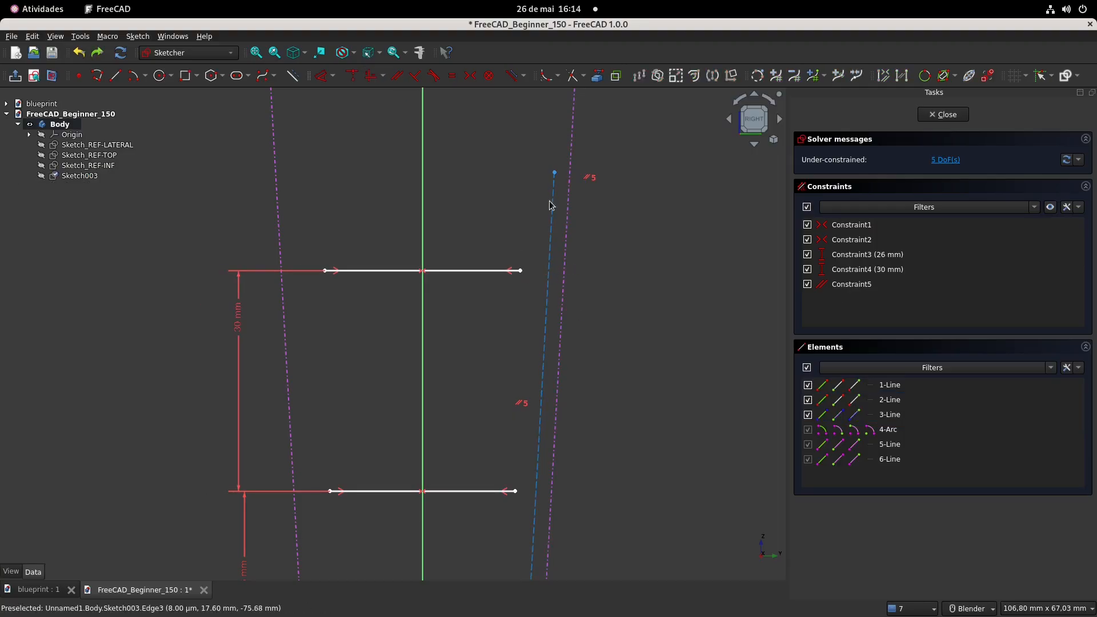
Move the construction line's upper endpoint down to the upper horizontal line's level and constrain it horizontal with that line's right-hand endpoint
drag(556, 173, 549, 277)
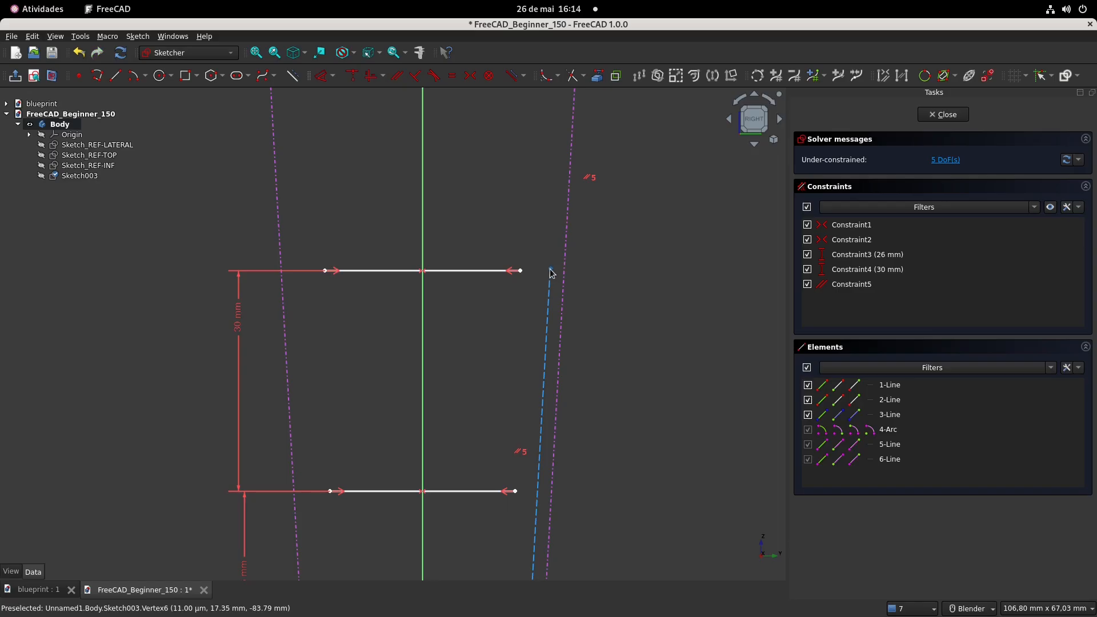
click(551, 271)
click(520, 270)
click(372, 76)
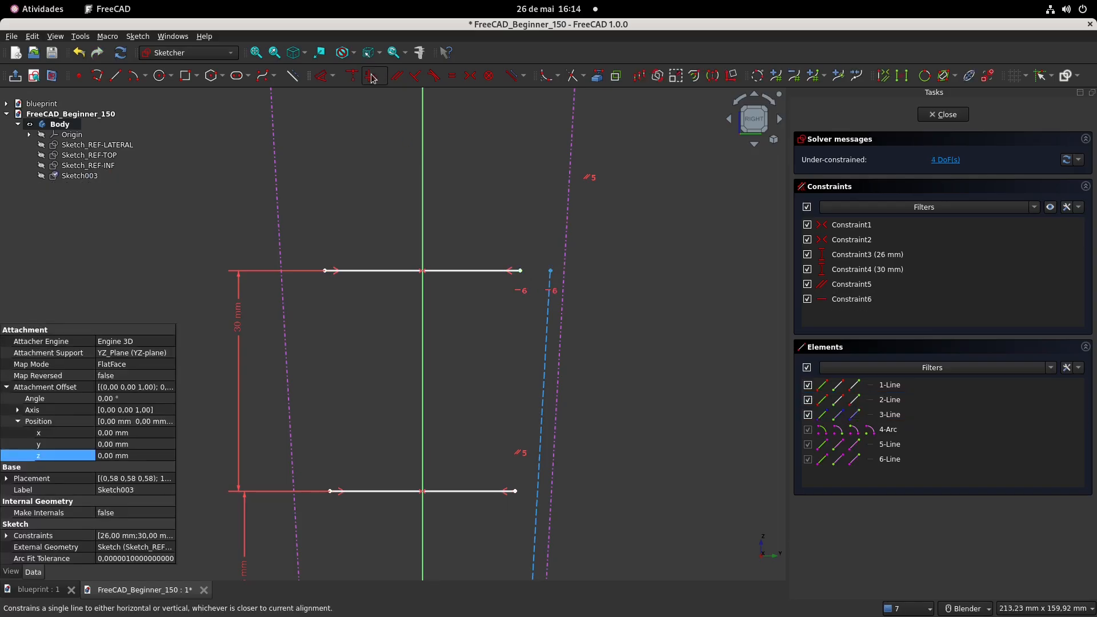
Draw a horizontal line about 12 mm long from the reference arc's centre towards the slanted construction line
shift+middle_drag(559, 380, 559, 141)
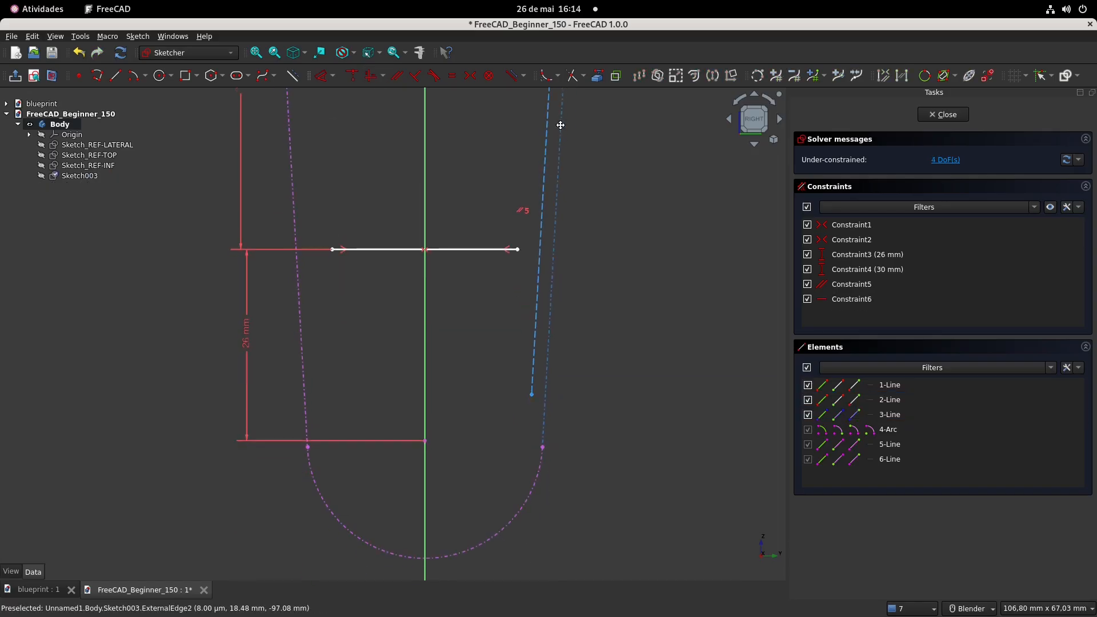
click(116, 75)
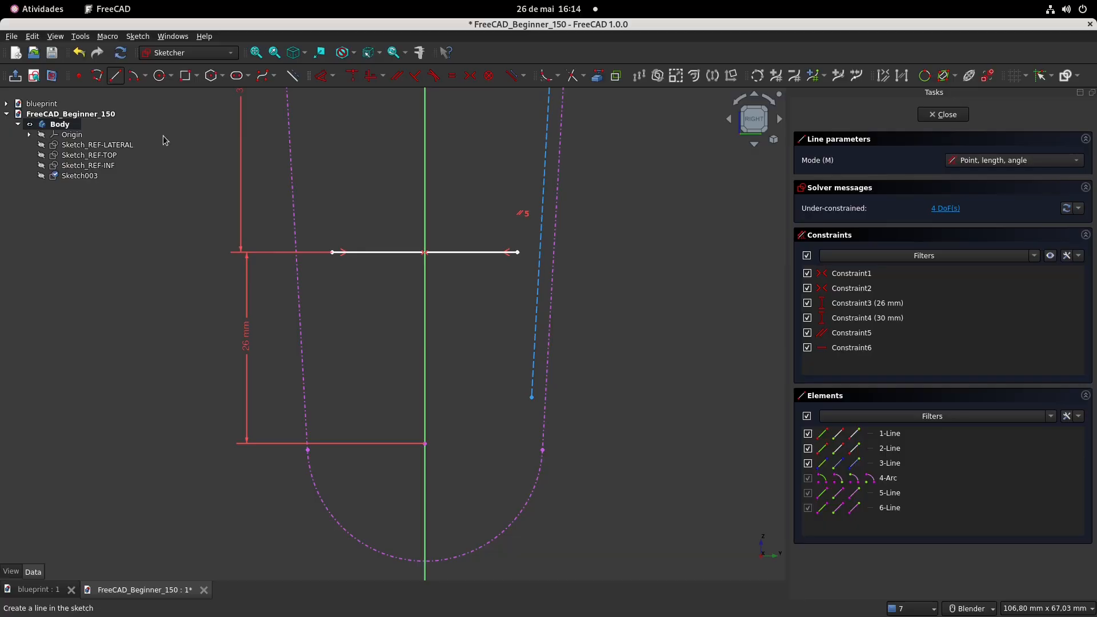
click(426, 443)
click(513, 443)
key(Escape)
Make the new line's free end coincident with the slanted construction line's lower endpoint and turn the new line into construction geometry
click(532, 399)
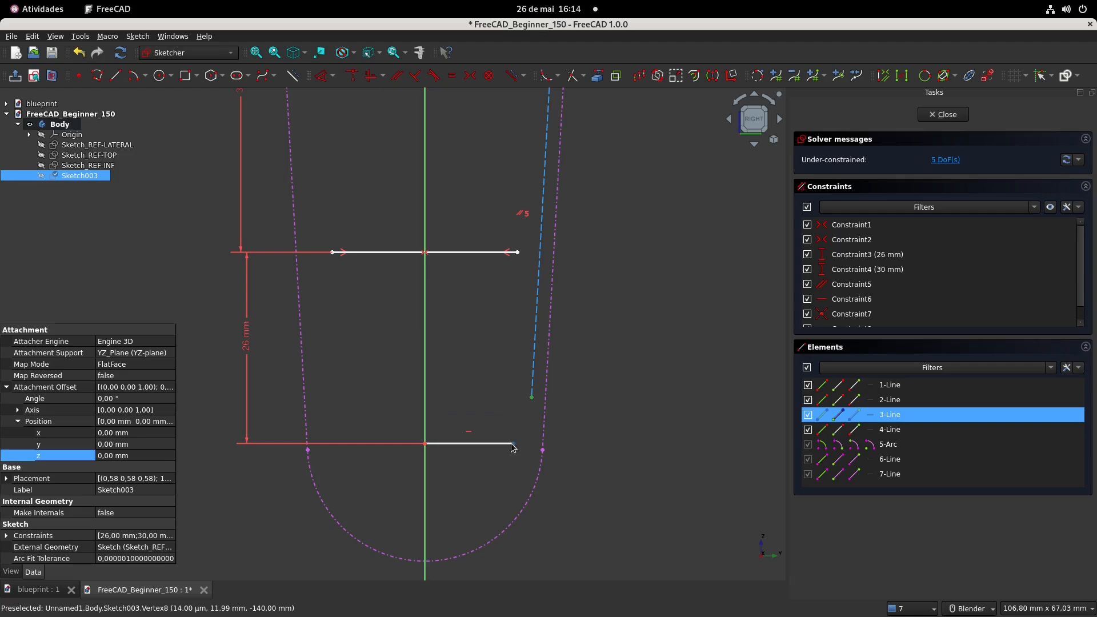
click(515, 446)
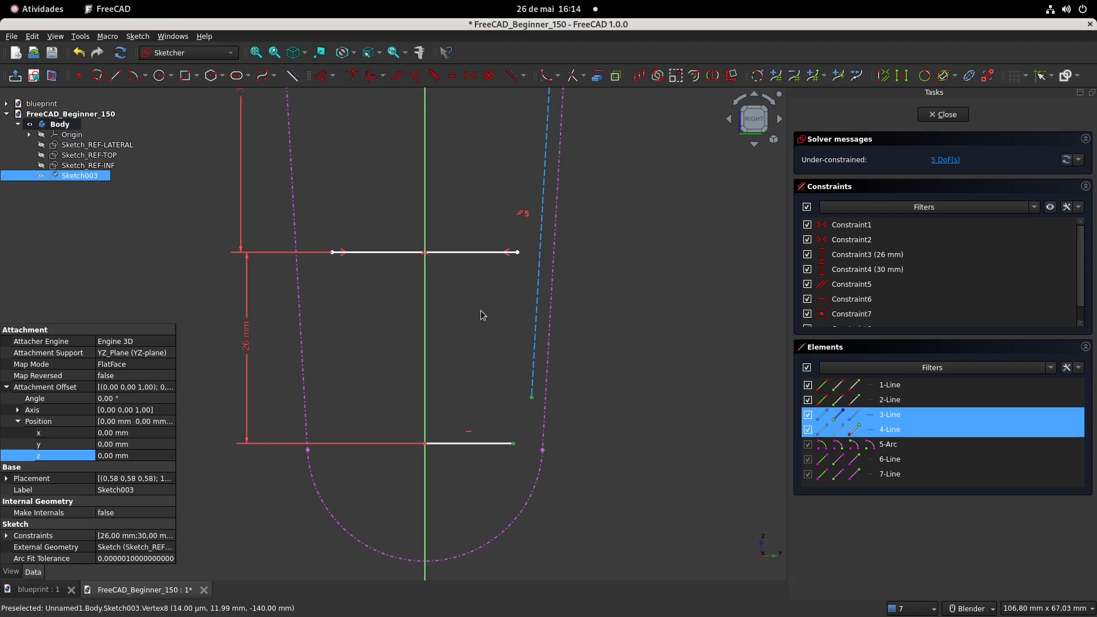
click(352, 74)
mouse_move(531, 443)
mouse_down()
mouse_move(521, 444)
mouse_move(529, 443)
mouse_up()
click(509, 444)
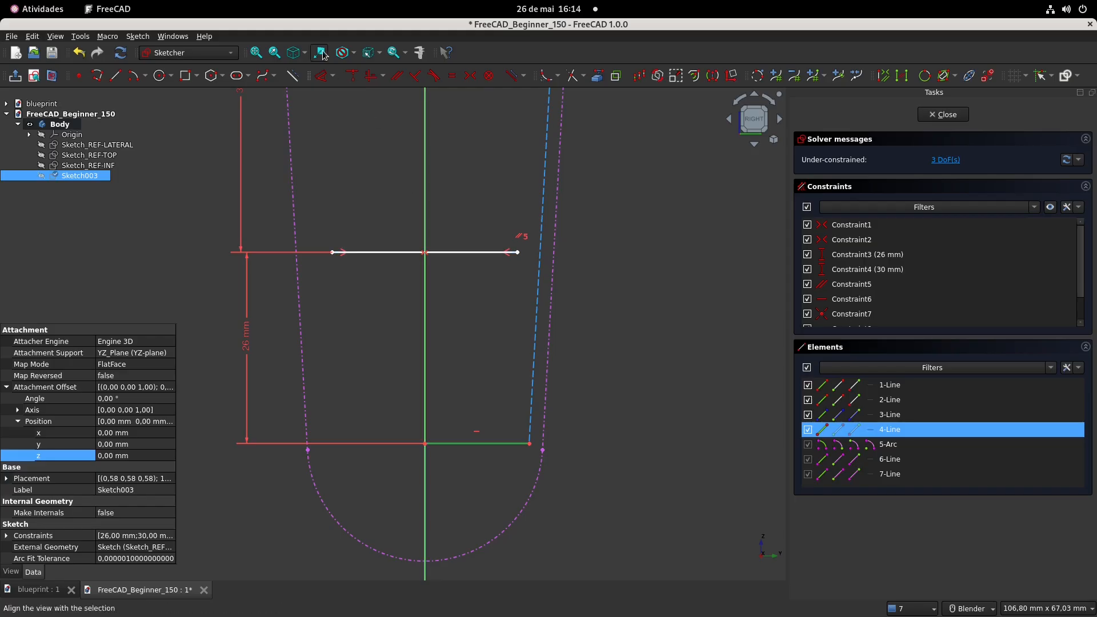
click(292, 75)
Draw four centre-point arcs, one curving inward from each end of the upper and lower horizontal lines
scroll(479, 240, down, 4)
scroll(519, 274, up, 4)
click(135, 76)
click(392, 247)
click(367, 222)
click(391, 282)
click(402, 401)
click(372, 442)
click(359, 374)
click(542, 406)
click(557, 442)
click(581, 394)
click(549, 265)
click(563, 222)
click(562, 309)
right_click(499, 170)
Constrain the four end arcs to be equal
click(357, 252)
click(352, 402)
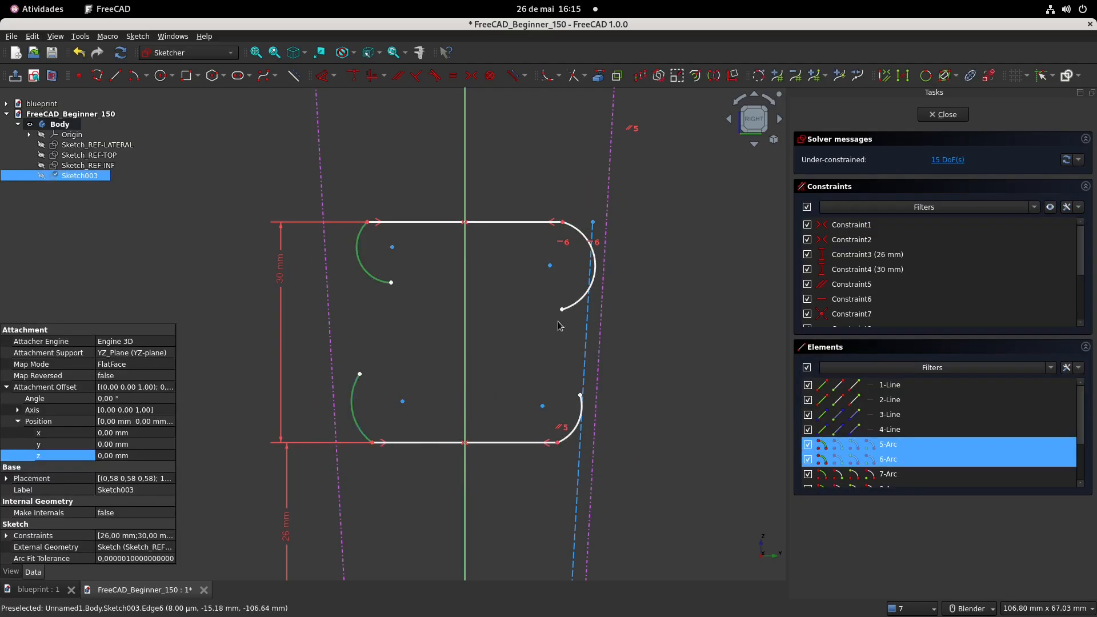
click(580, 296)
click(577, 434)
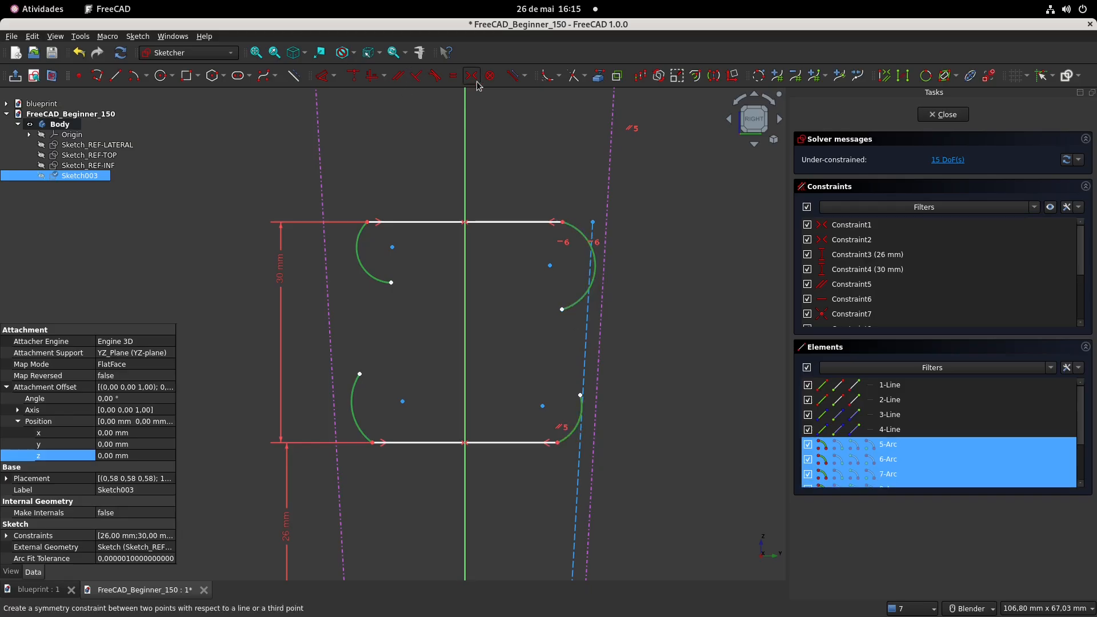
click(452, 75)
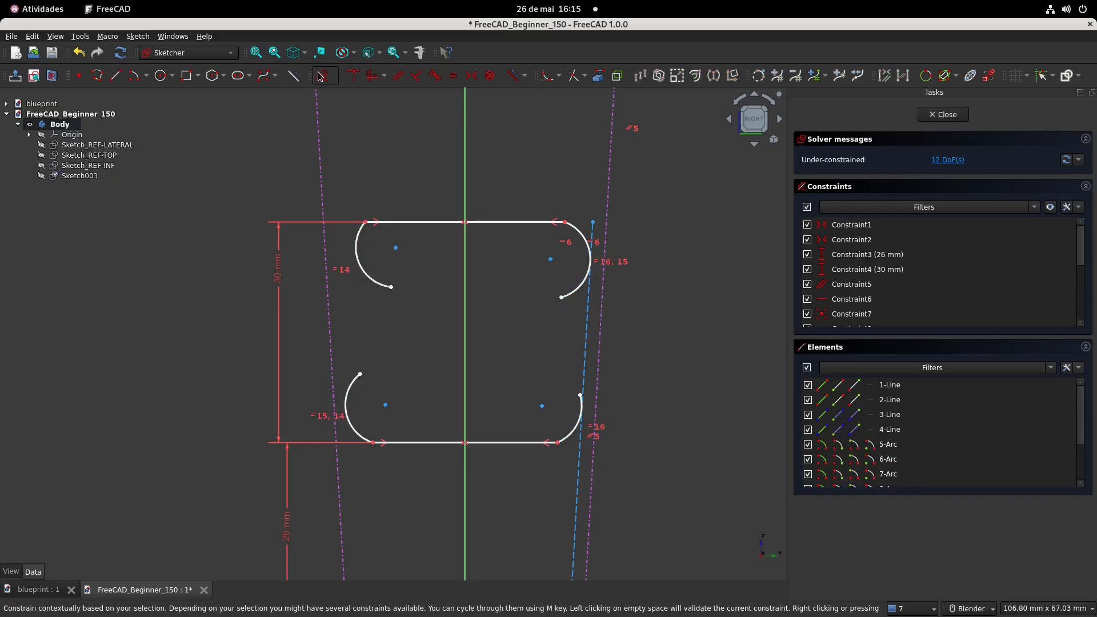
Check the flange thickness on the blueprint and constrain the upper-left arc's radius to 4/2 mm
click(39, 590)
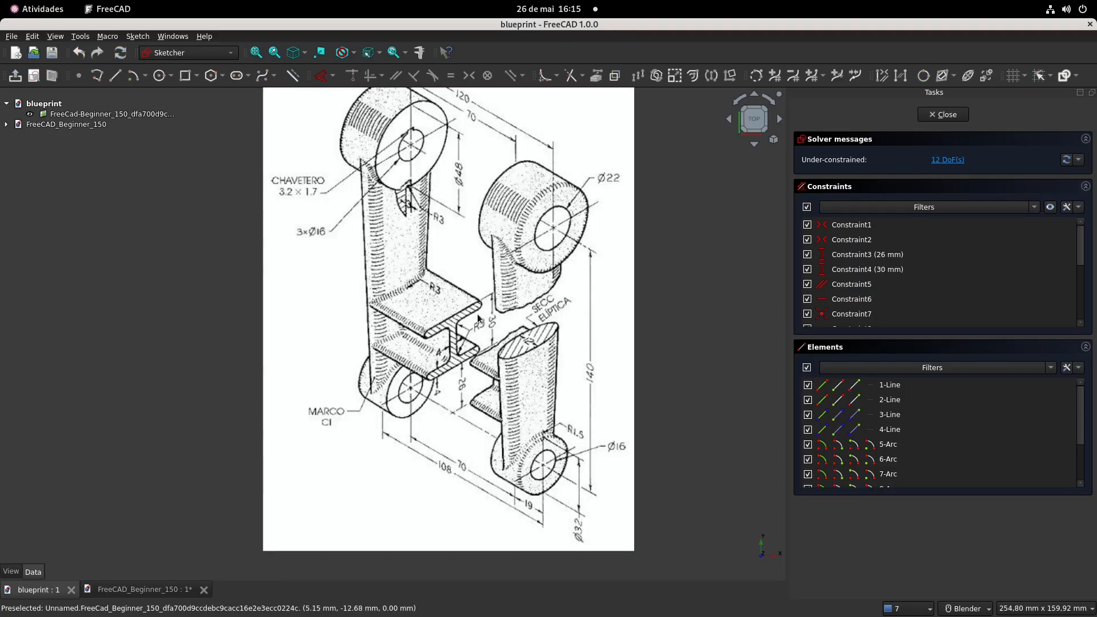
click(131, 590)
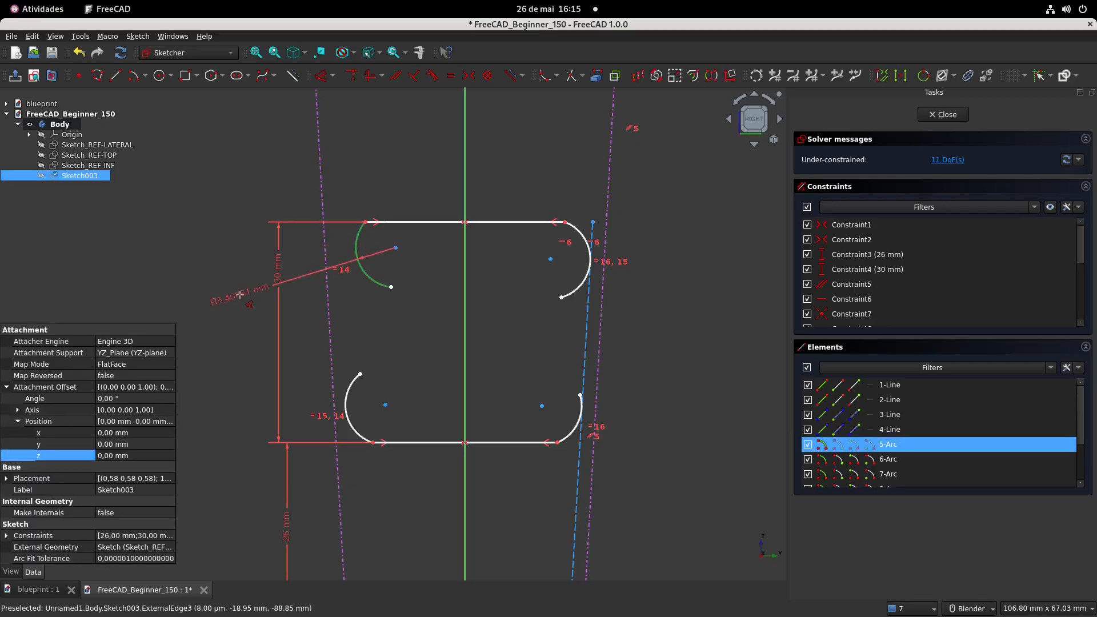
click(239, 294)
text(4/2)
key(Return)
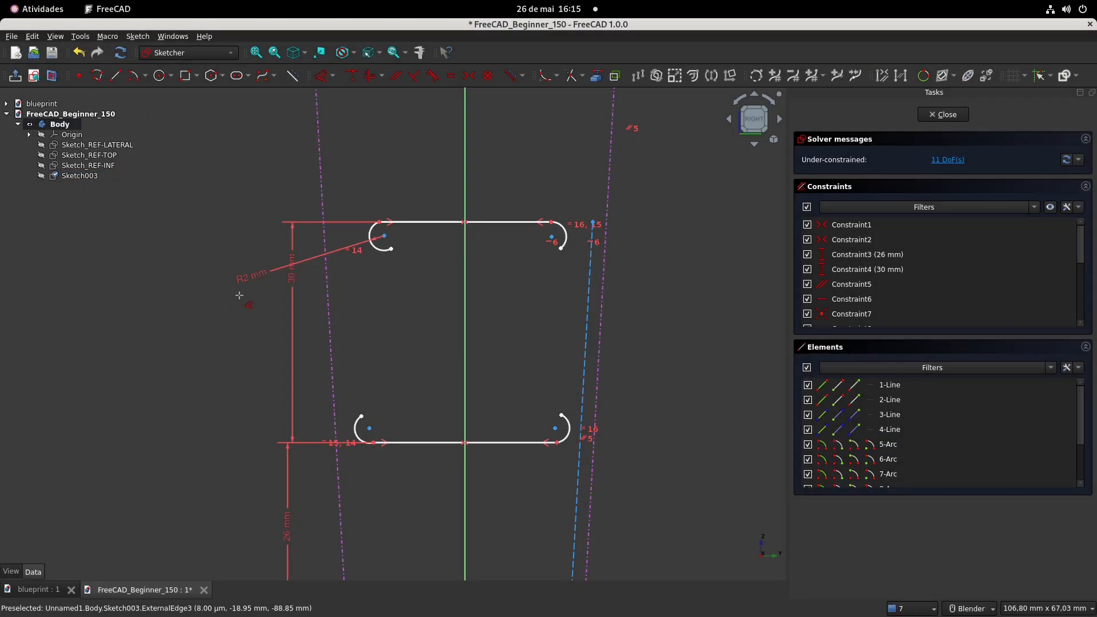
Make each of the four end arcs tangent to the outer horizontal line it joins
scroll(439, 247, up, 3)
click(432, 75)
click(366, 216)
click(548, 349)
click(583, 485)
click(549, 349)
click(566, 485)
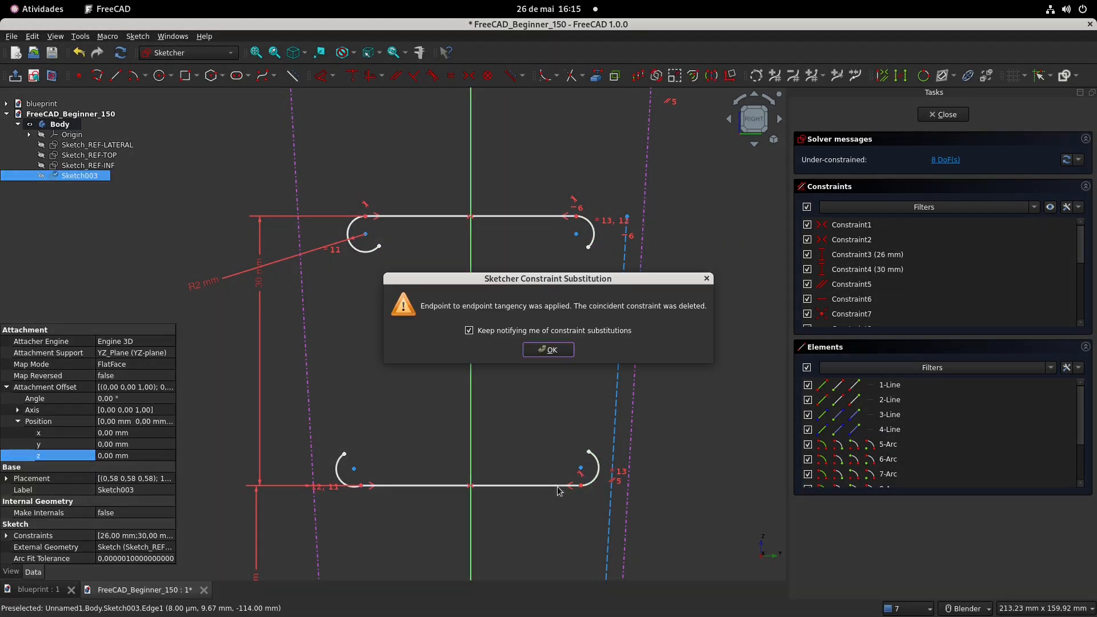
click(548, 350)
click(341, 465)
click(377, 485)
click(573, 356)
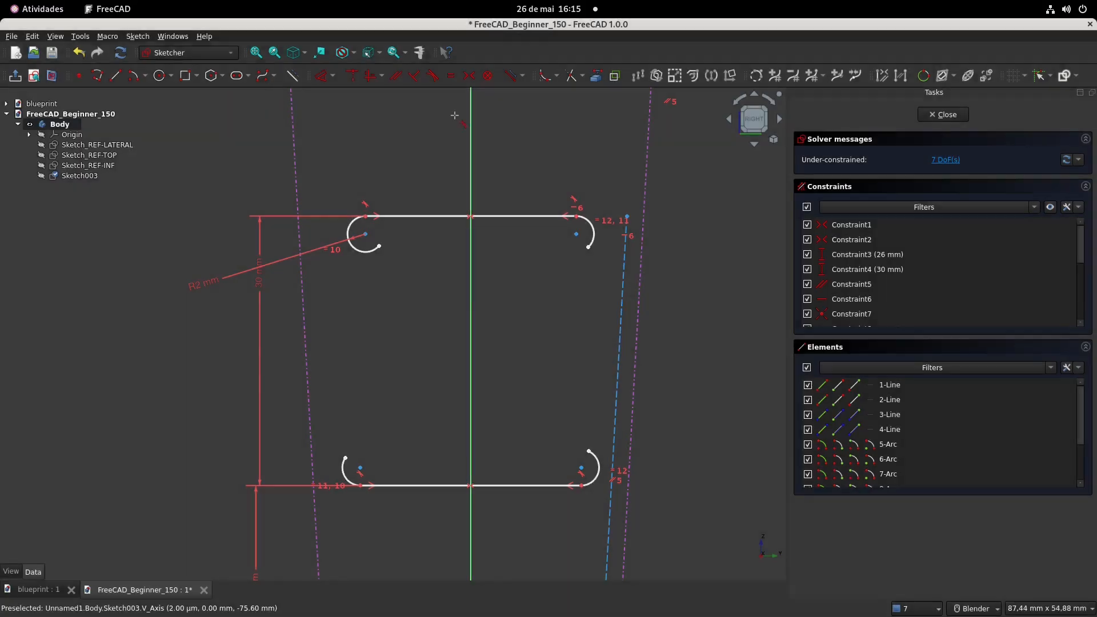
Draw four inner horizontal flange lines from the arcs' free ends and join them with two vertical web lines to close the H-profile
click(115, 76)
click(379, 246)
click(445, 246)
click(345, 458)
click(449, 458)
click(586, 455)
click(500, 451)
click(589, 246)
click(495, 247)
click(495, 247)
click(495, 451)
click(449, 458)
click(445, 245)
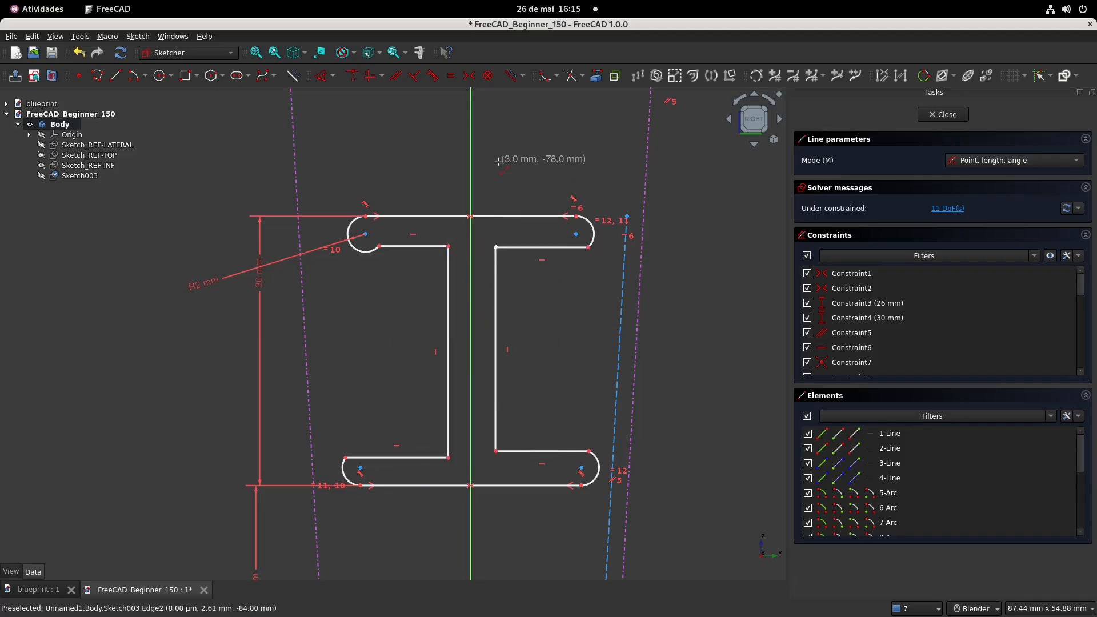
right_click(500, 161)
Make the four inner horizontal flange lines tangent to their adjoining end arcs
click(391, 250)
click(396, 248)
click(549, 350)
click(562, 248)
click(589, 236)
click(548, 349)
click(540, 450)
click(598, 467)
click(548, 349)
click(341, 469)
click(394, 457)
click(548, 350)
Constrain the horizontal distance between the two vertical web lines to 4 mm
drag(505, 267, 505, 267)
key(c)
click(324, 78)
click(448, 252)
click(494, 252)
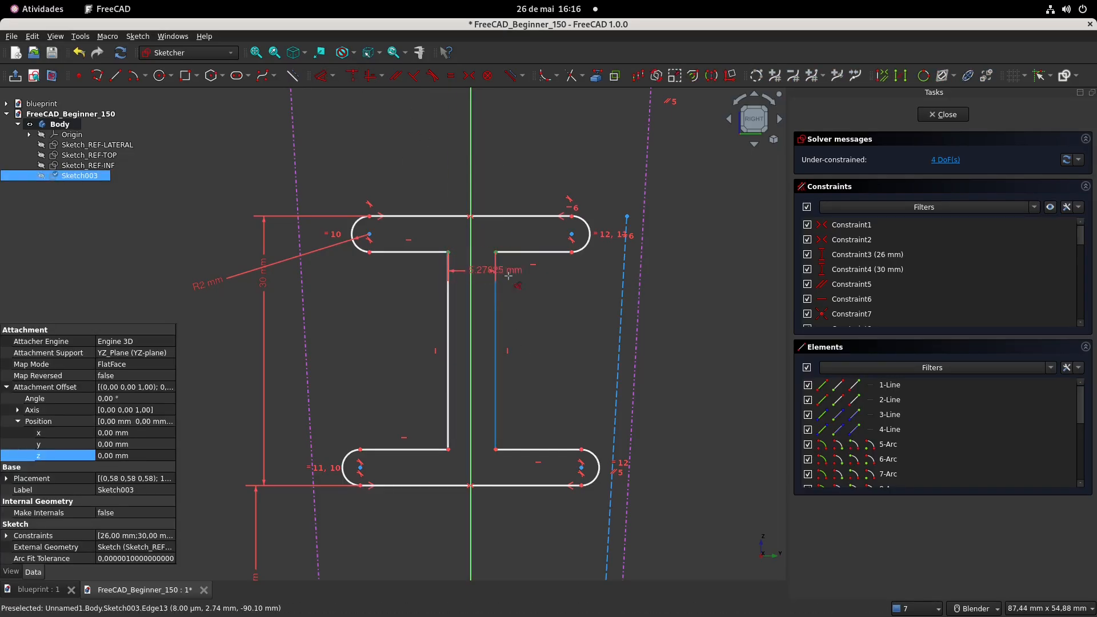
click(544, 306)
text(4)
key(Return)
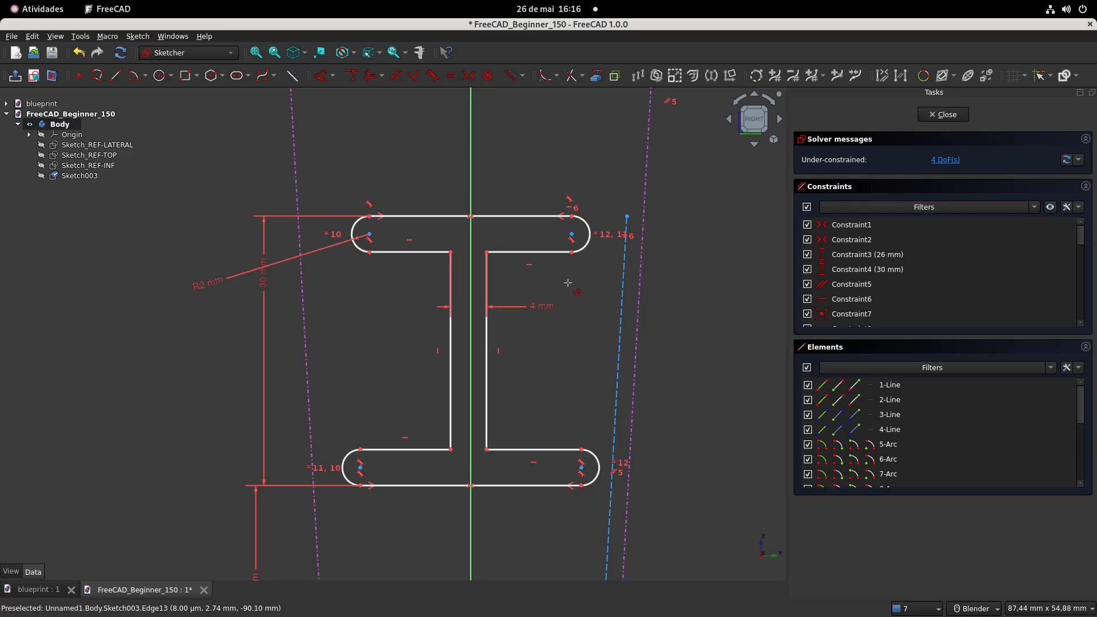
Make the upper and lower right-hand end arcs tangent to the slanted construction line
click(594, 244)
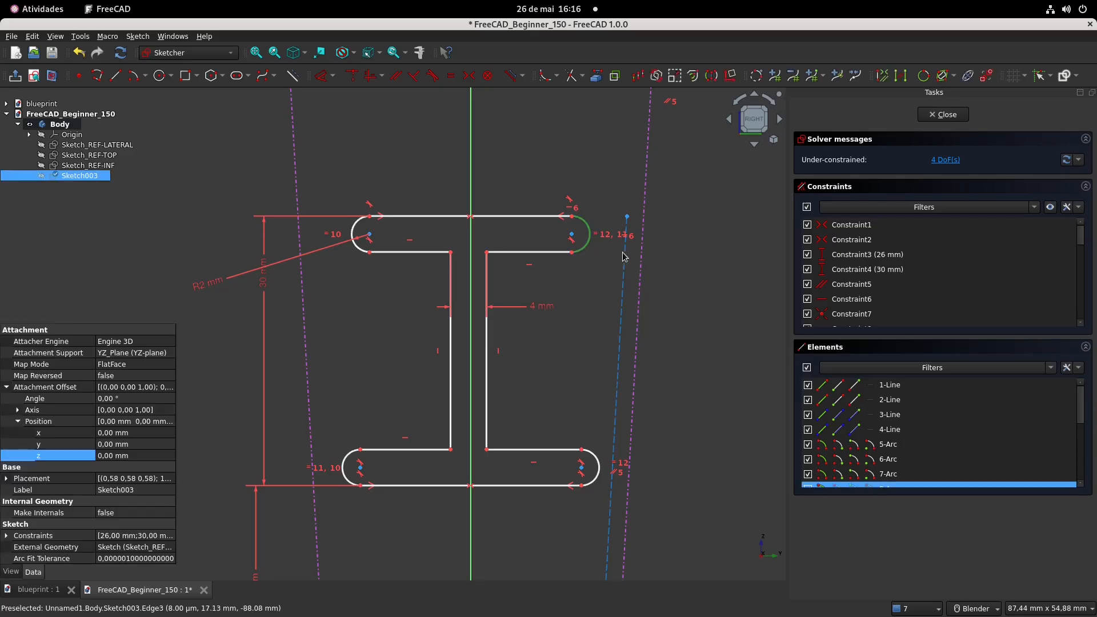
click(433, 76)
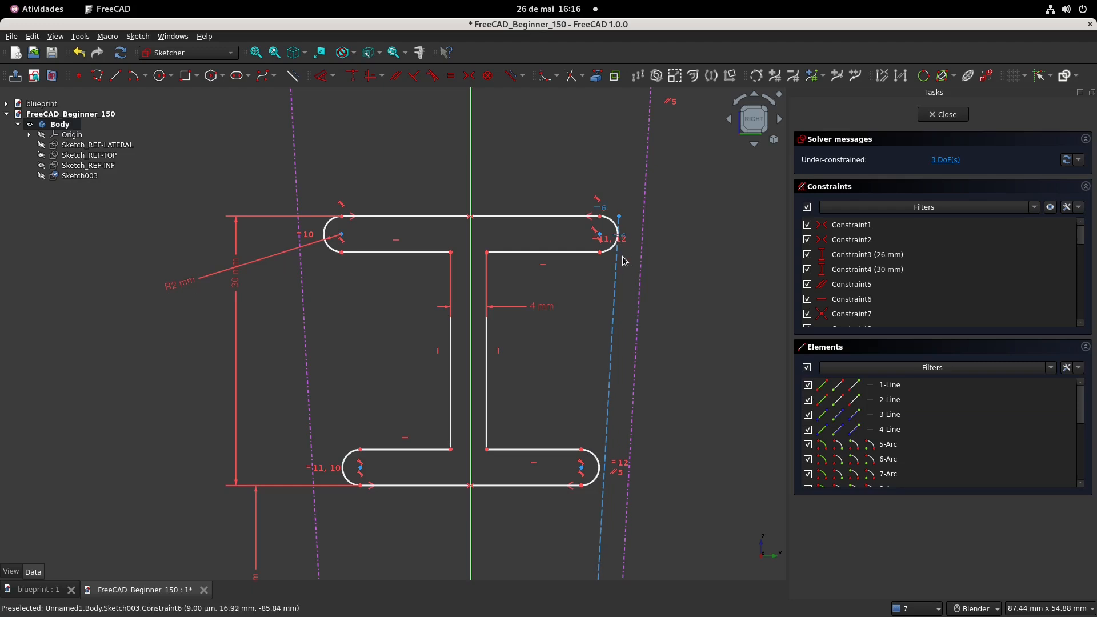
shift+middle_drag(609, 490, 602, 367)
mouse_move(575, 344)
mouse_down()
mouse_move(551, 344)
mouse_move(563, 343)
mouse_up()
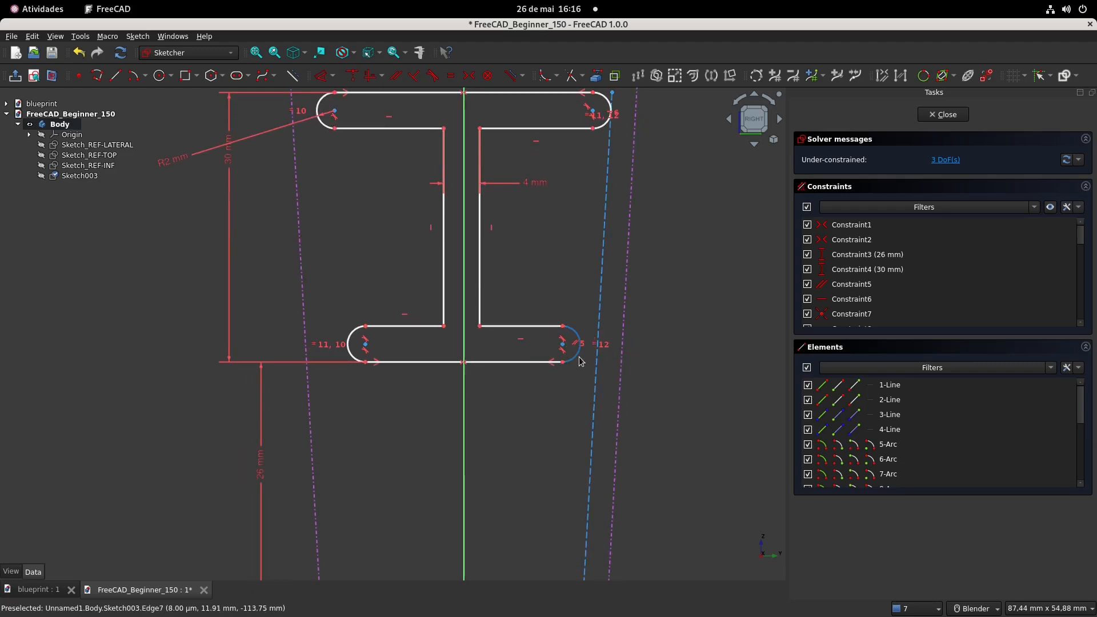
click(578, 355)
click(598, 364)
click(433, 75)
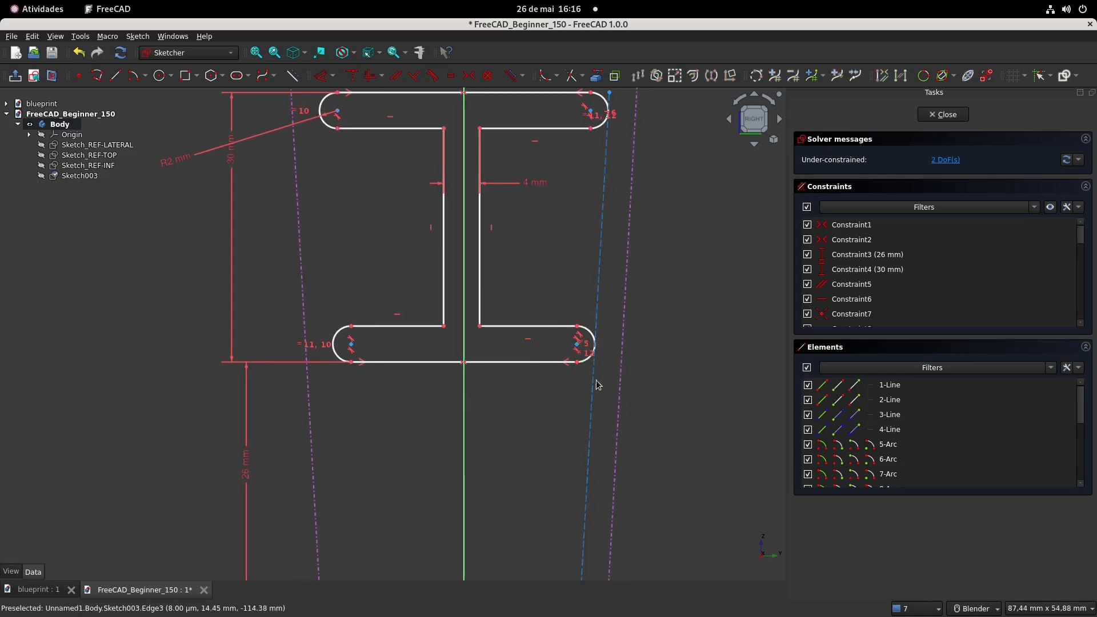
Constrain the upper endpoints of the two web lines symmetric about the vertical axis
shift+middle_drag(577, 224, 587, 313)
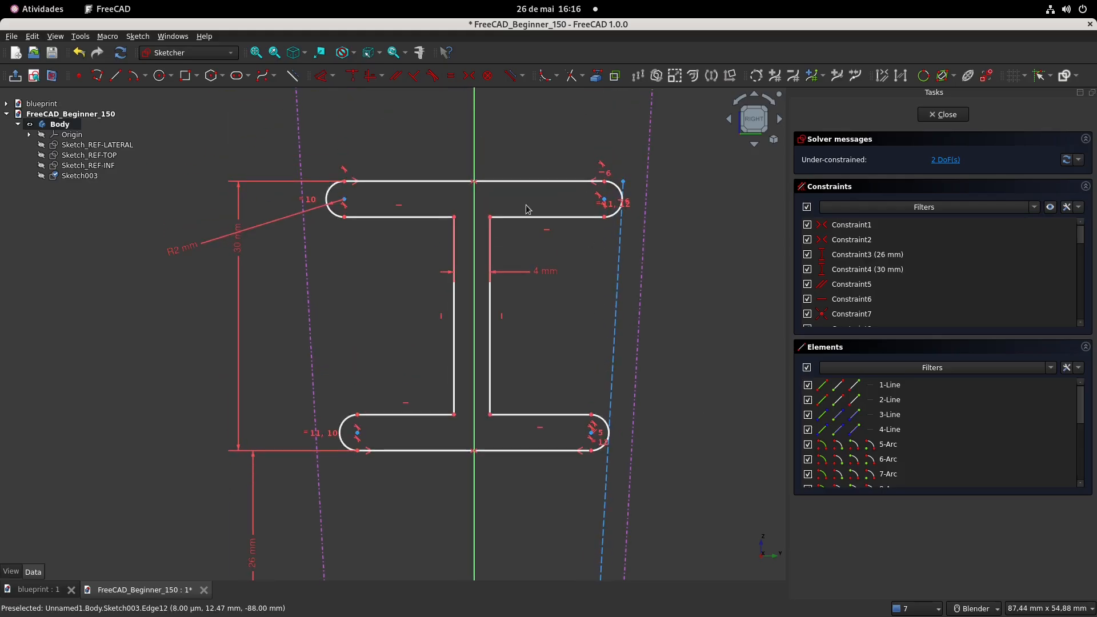
click(453, 217)
click(490, 217)
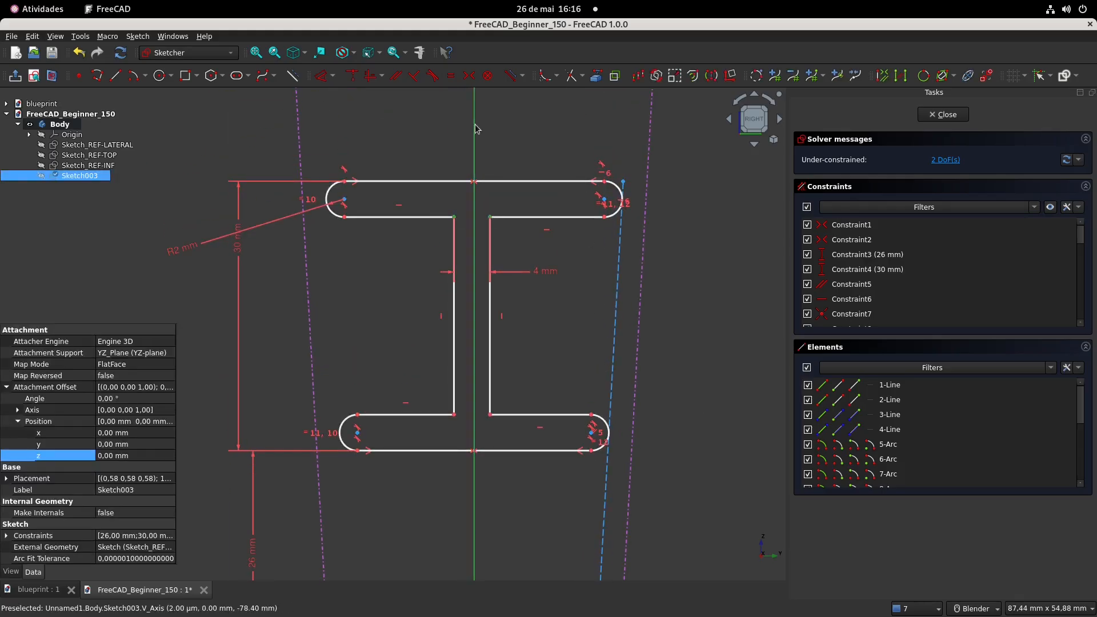
click(469, 76)
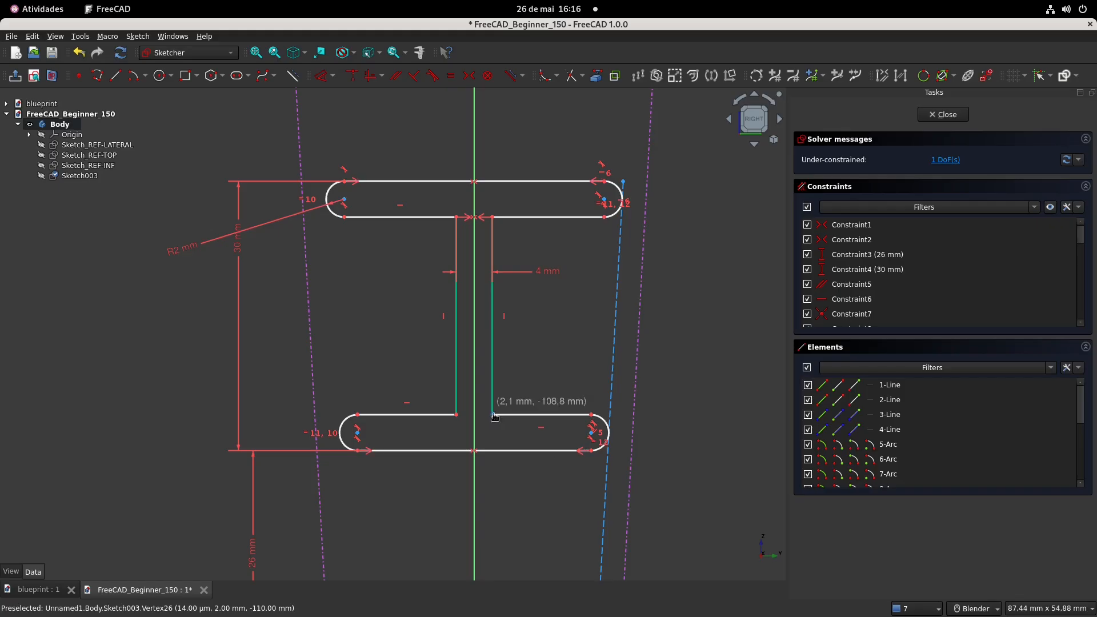
click(952, 162)
click(563, 333)
Set the length of the lower horizontal construction line to 15 mm
shift+middle_drag(573, 334, 540, 307)
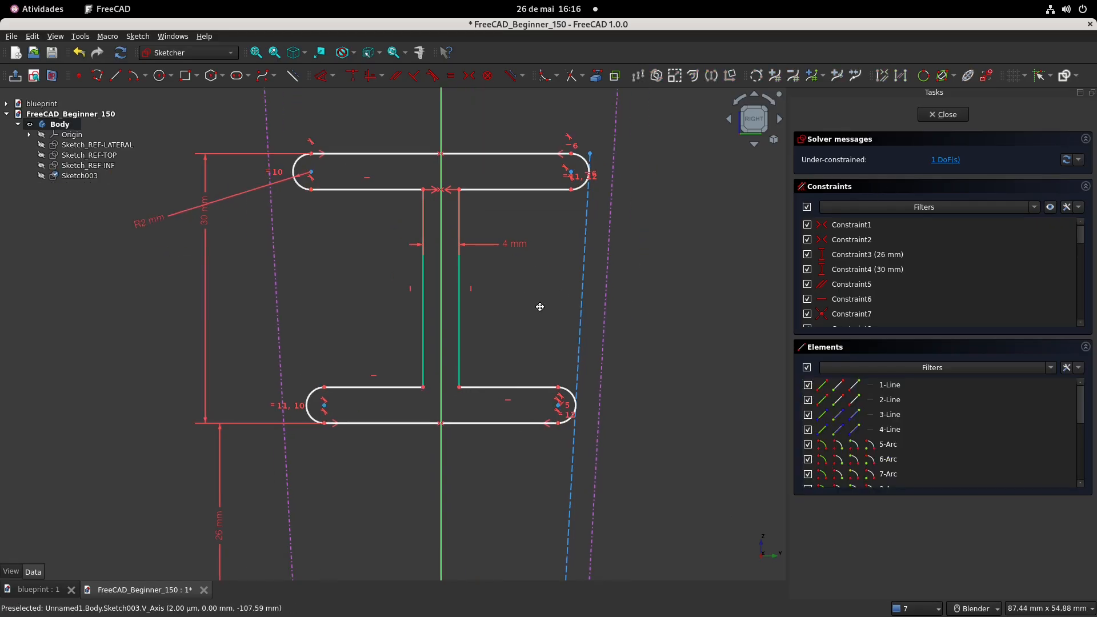
shift+middle_drag(593, 387, 602, 203)
click(322, 76)
click(527, 474)
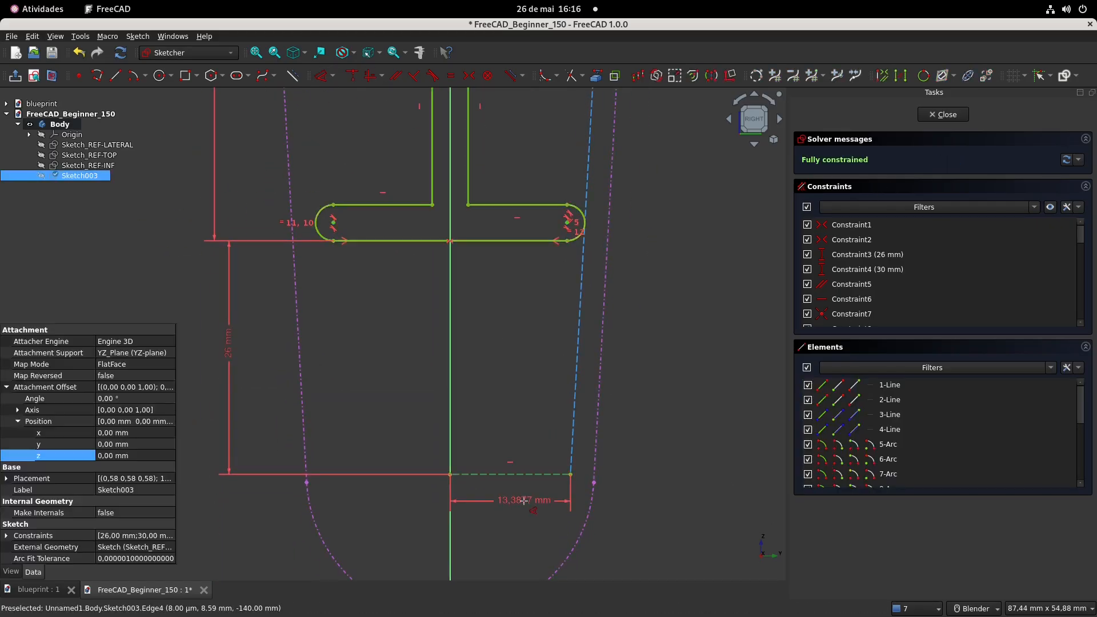
click(520, 506)
key(Return)
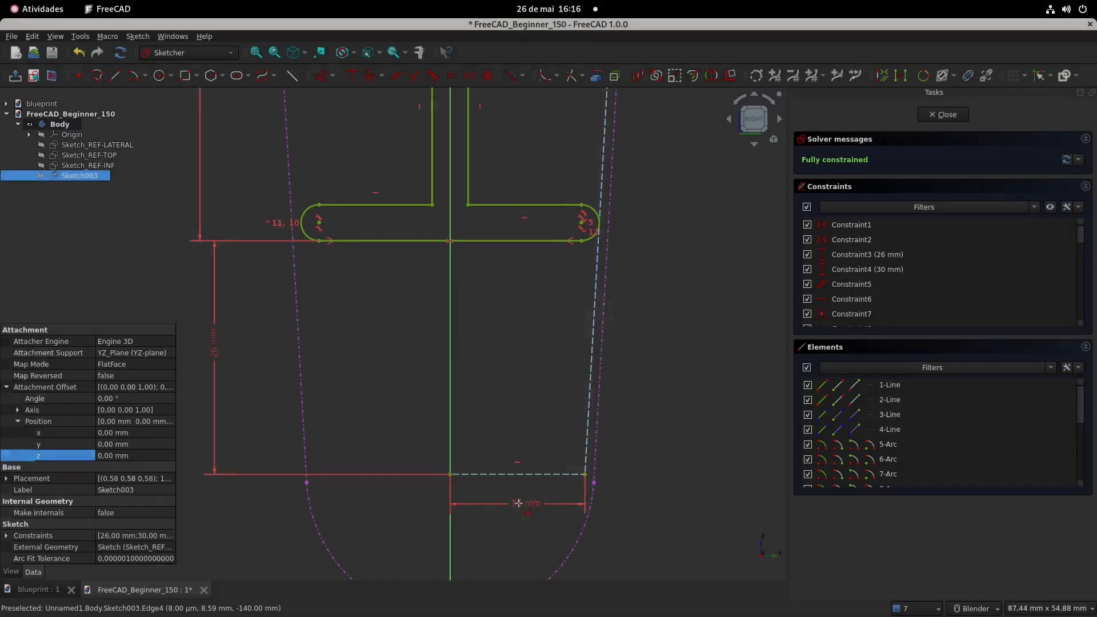
Close the H-profile sketch and pad it along the sketch normal
shift+middle_drag(544, 182, 548, 351)
scroll(549, 351, down, 3)
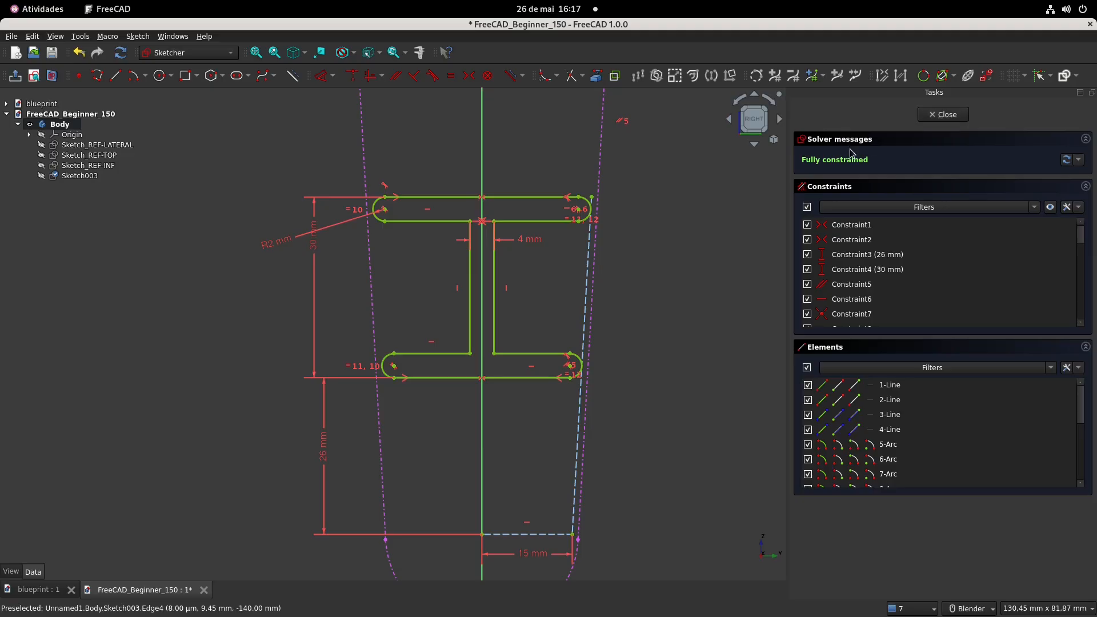
key(Escape)
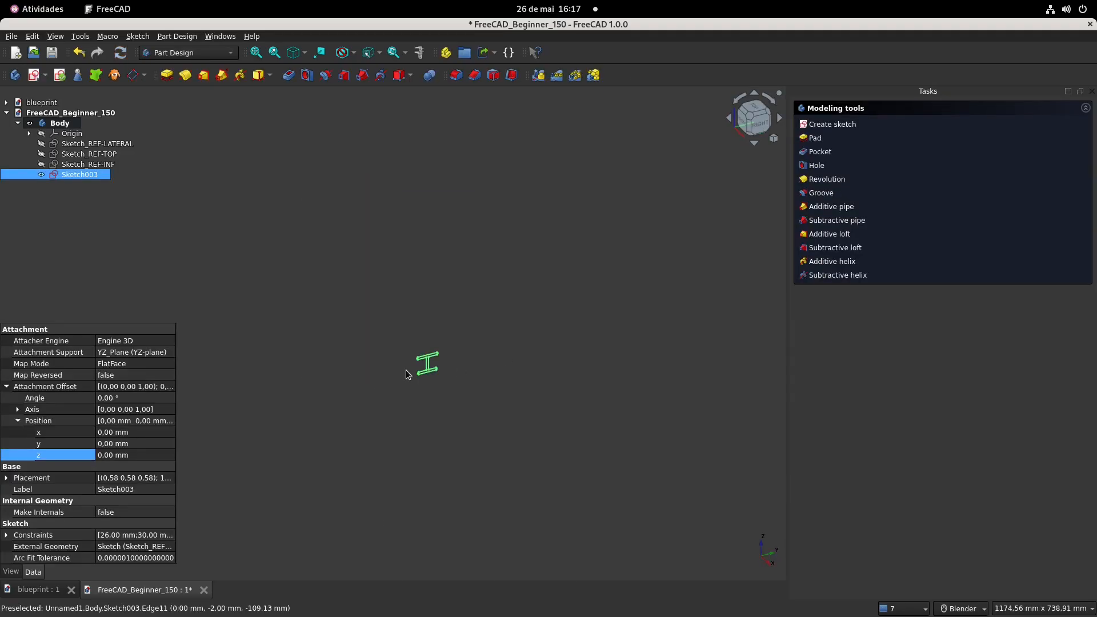
click(167, 76)
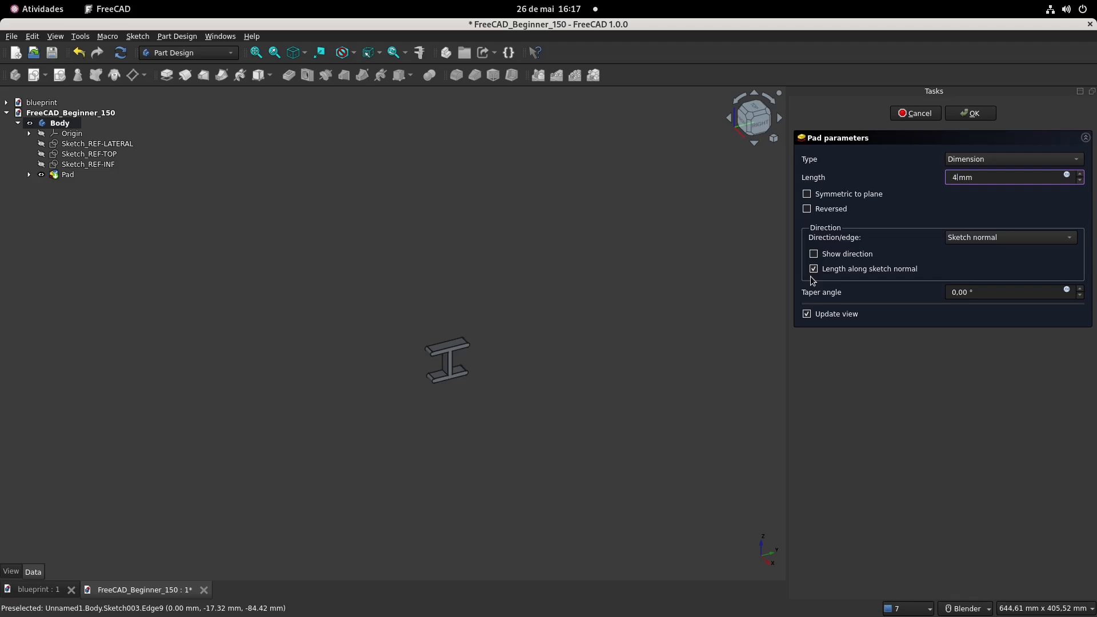
key(Return)
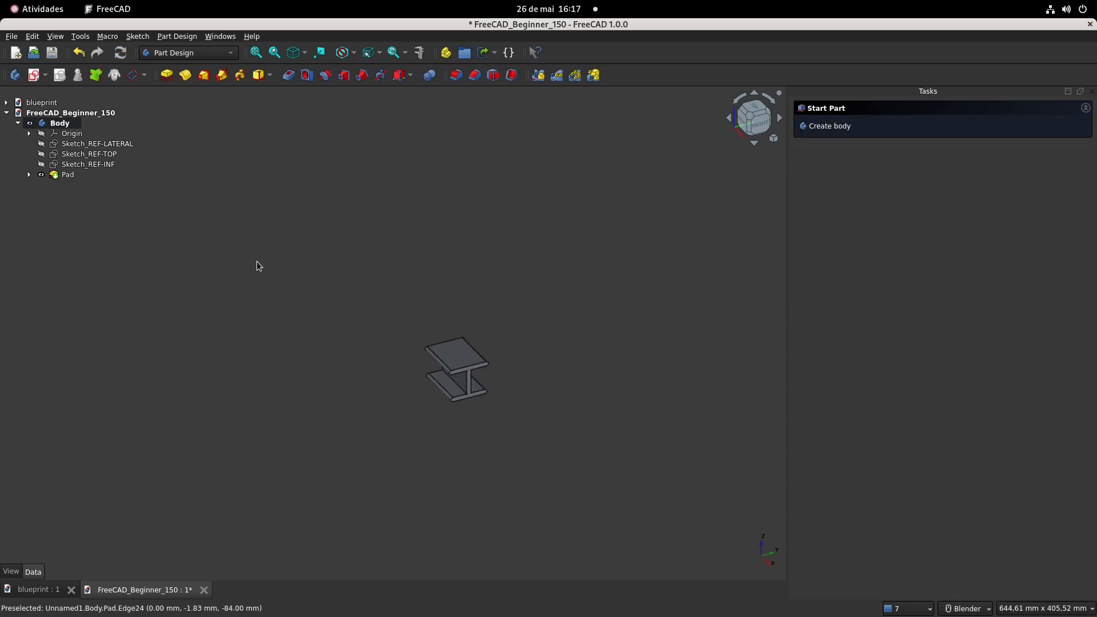
Show the top reference sketch above the H-profile pad and compare it with the upper dimensions on the blueprint
click(124, 154)
key(space)
mouse_move(471, 369)
middle_down()
mouse_move(495, 313)
mouse_move(547, 310)
middle_up()
scroll(465, 240, up, 5)
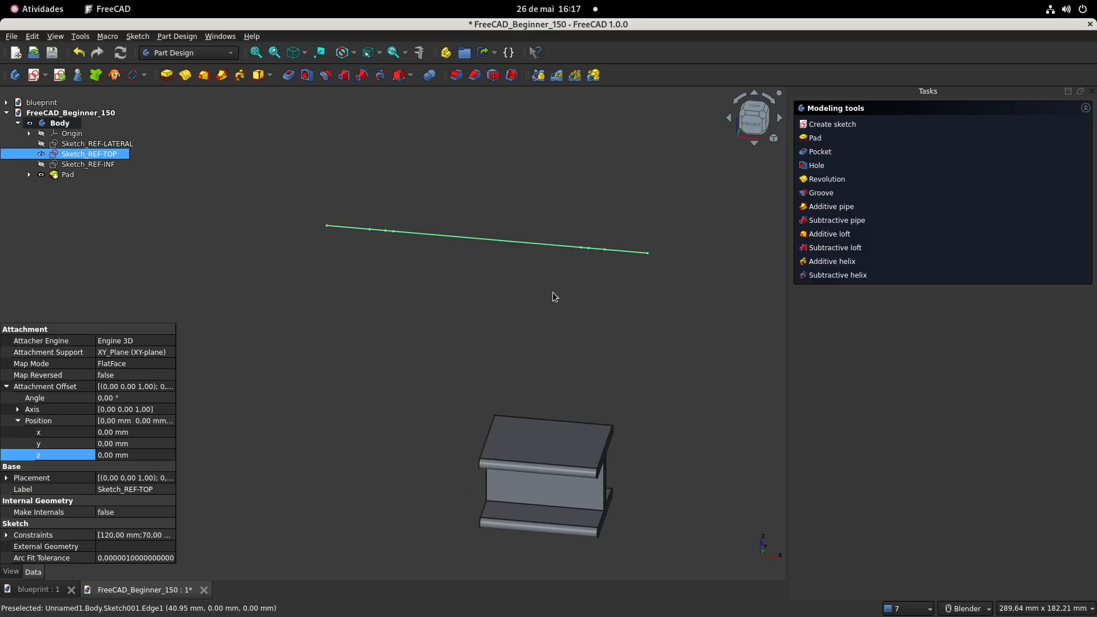
shift+middle_drag(553, 296, 551, 273)
click(33, 590)
shift+middle_drag(510, 155, 508, 193)
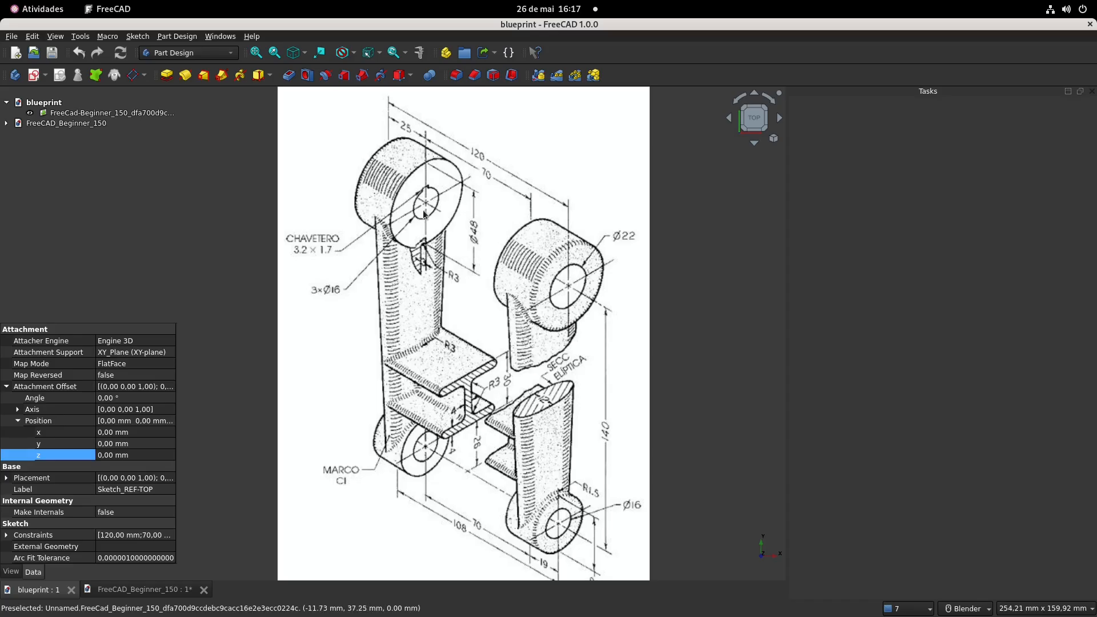
click(140, 589)
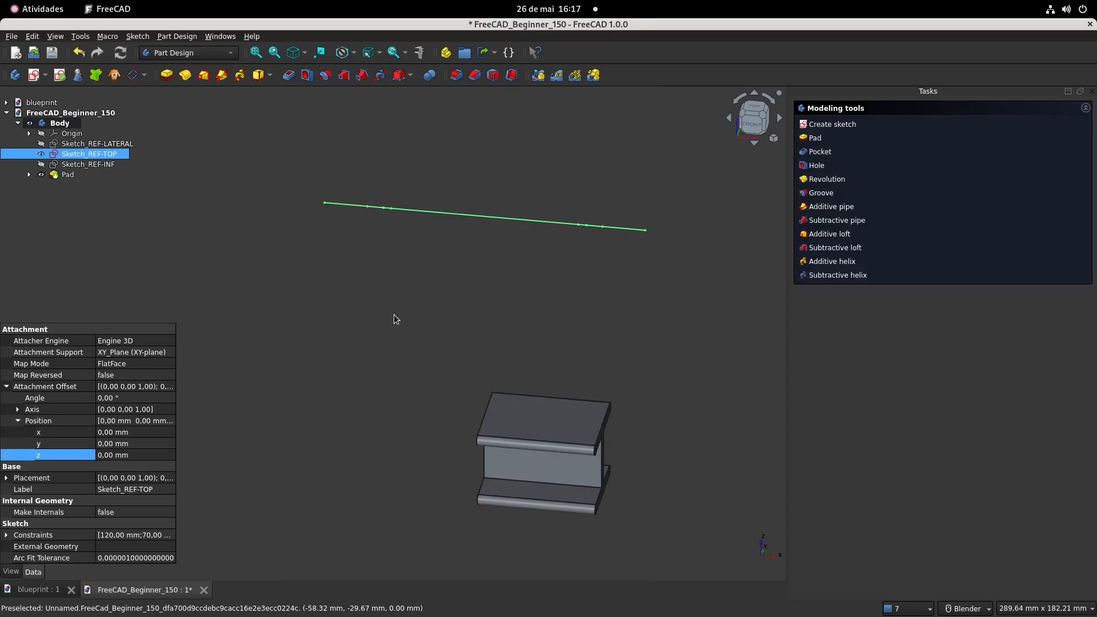
Check the H-profile pad's length in its parameters and view the pad against the top reference sketch
double_click(68, 175)
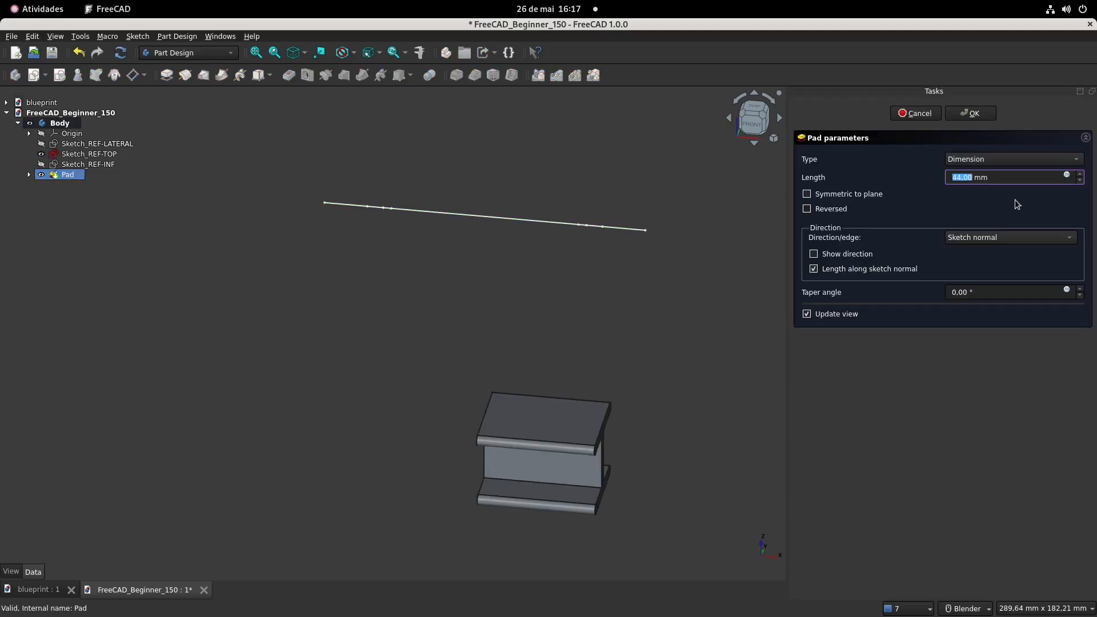
click(973, 114)
middle_drag(533, 351, 577, 262)
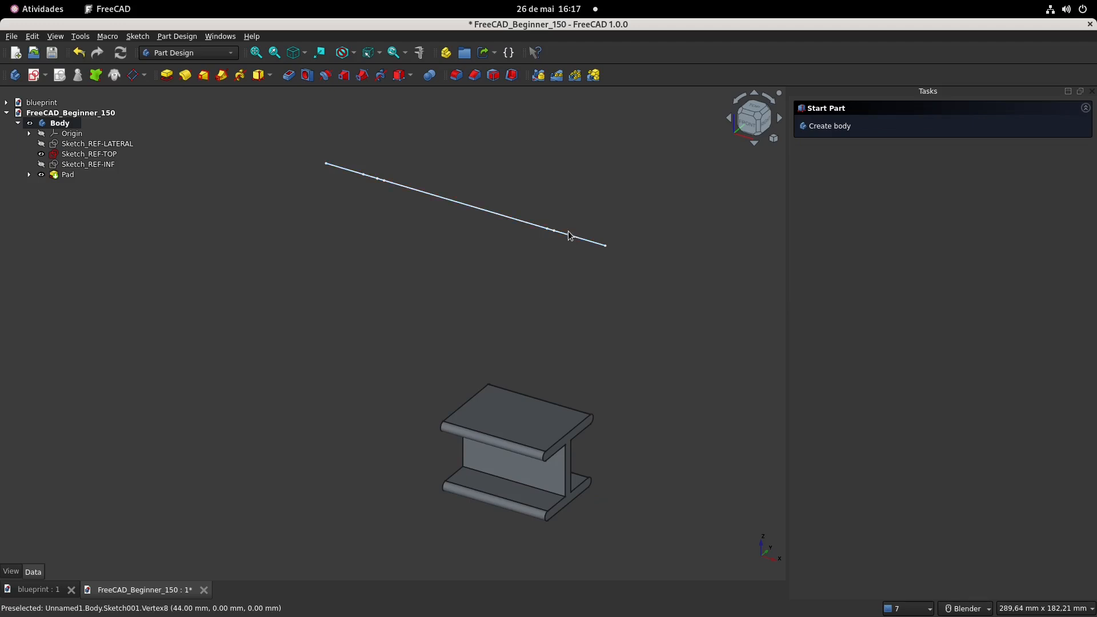
scroll(575, 502, down, 1)
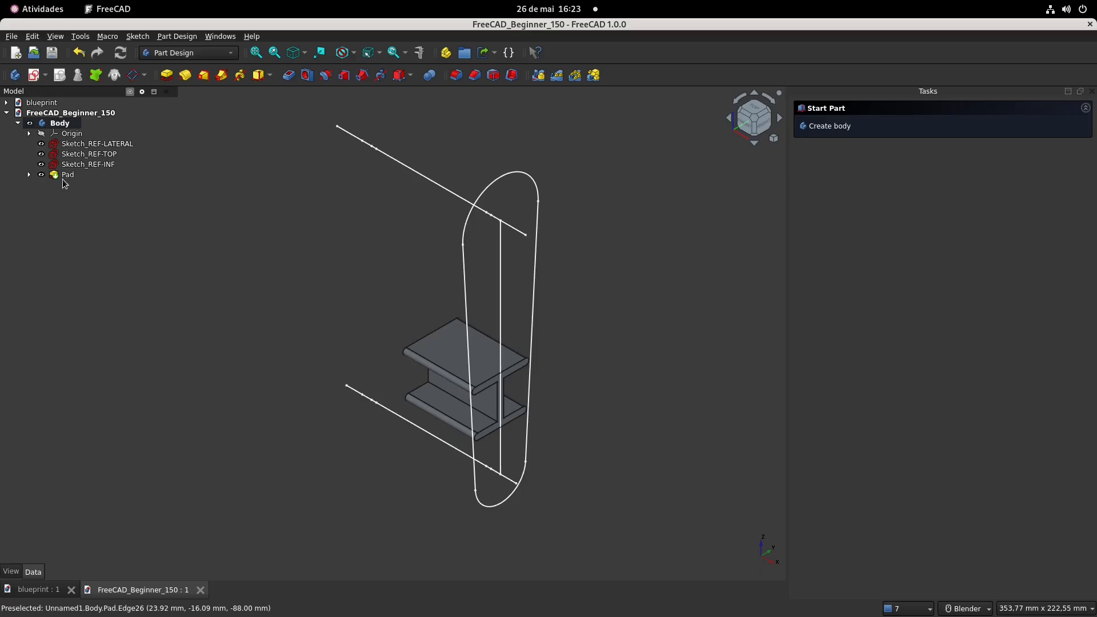
Check the fillet radius between the web and flanges on the blueprint
scroll(468, 402, up, 2)
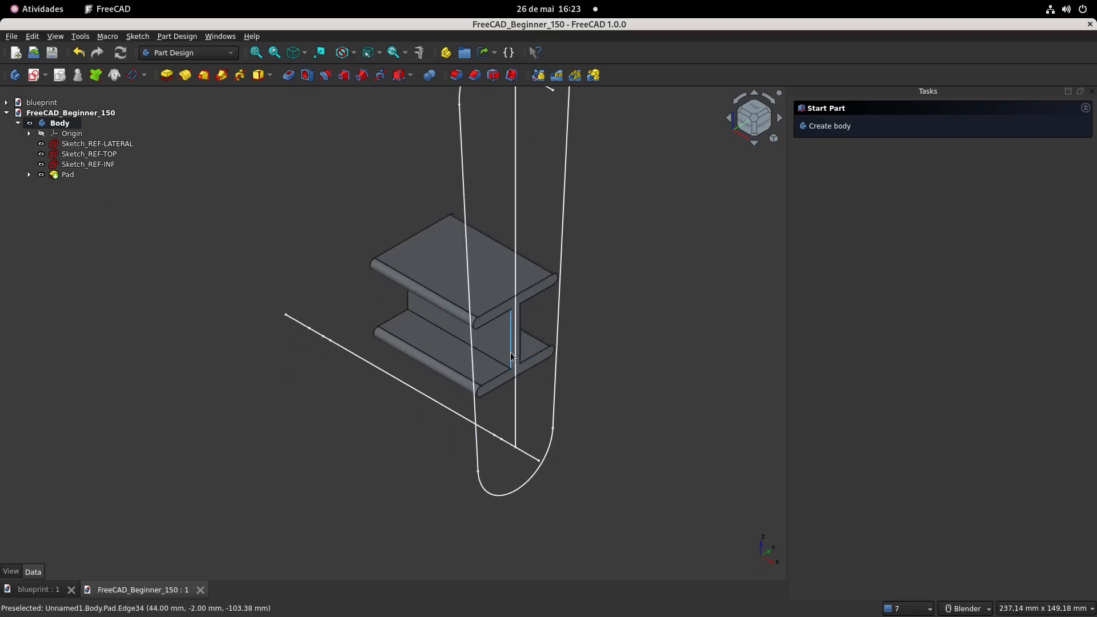
click(38, 589)
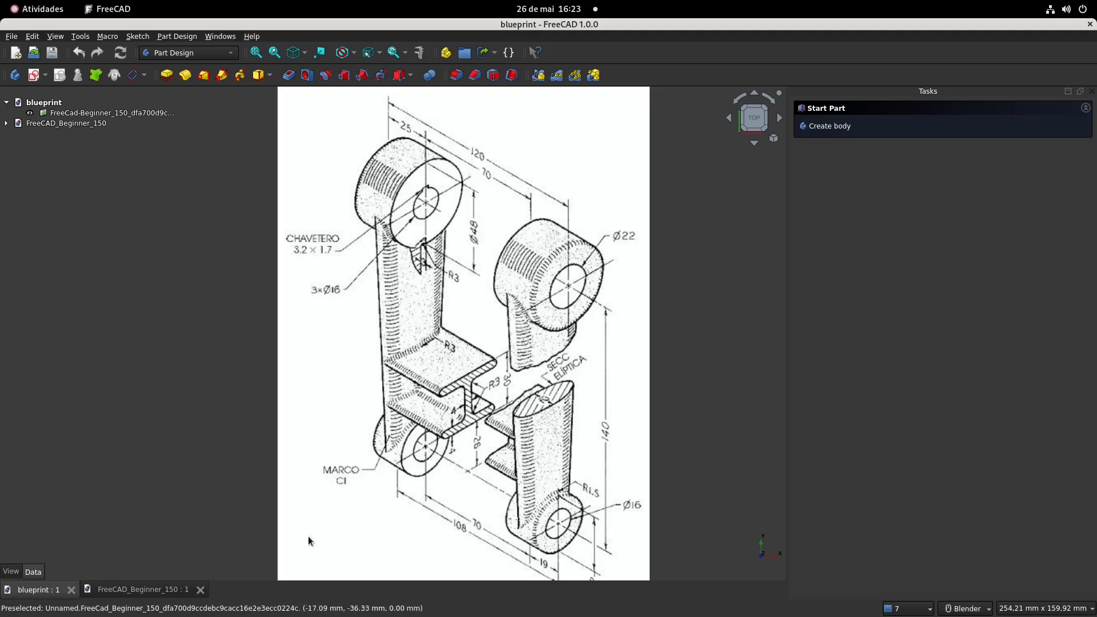
click(143, 590)
Fillet the four inner edges where the web meets the flanges with a 3 mm radius
click(430, 308)
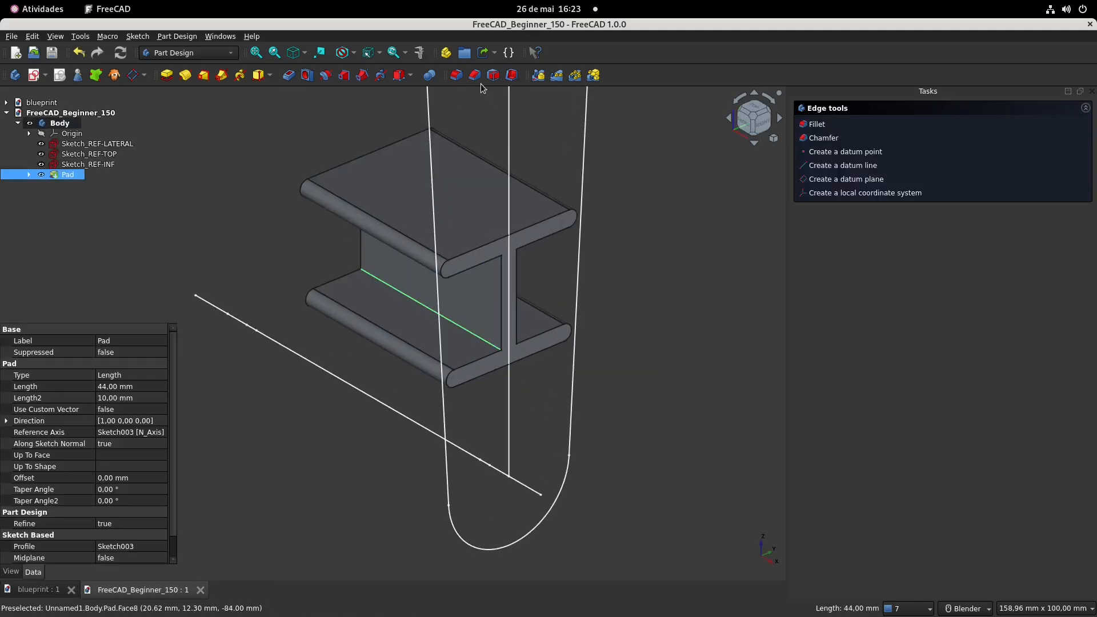
click(475, 76)
click(815, 158)
middle_drag(663, 311, 575, 380)
click(476, 258)
click(546, 288)
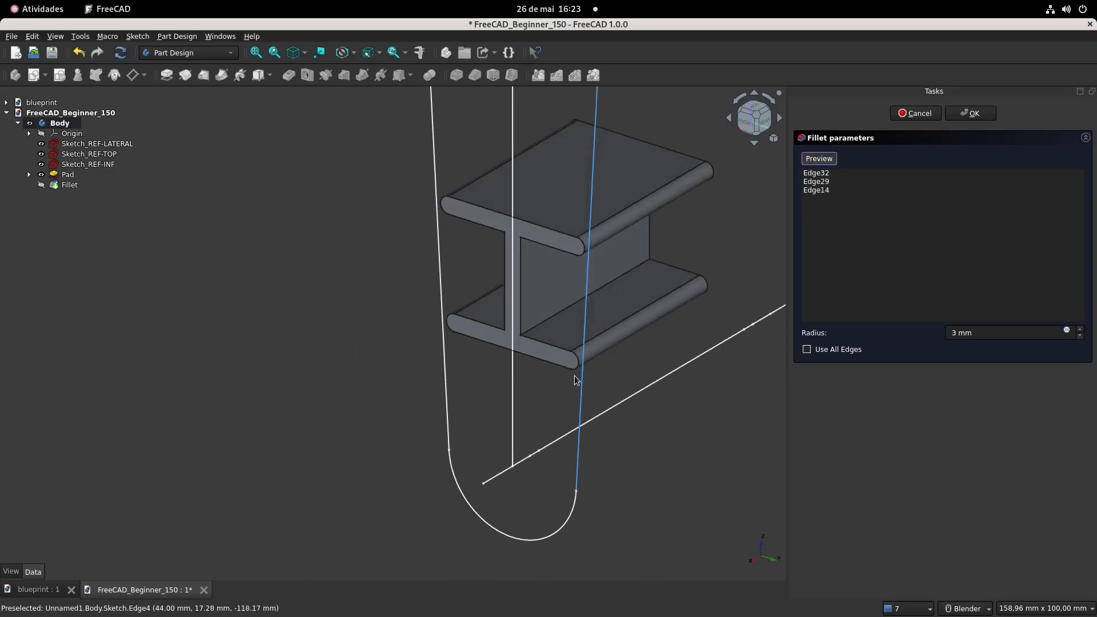
click(568, 241)
click(816, 158)
middle_drag(782, 194, 605, 257)
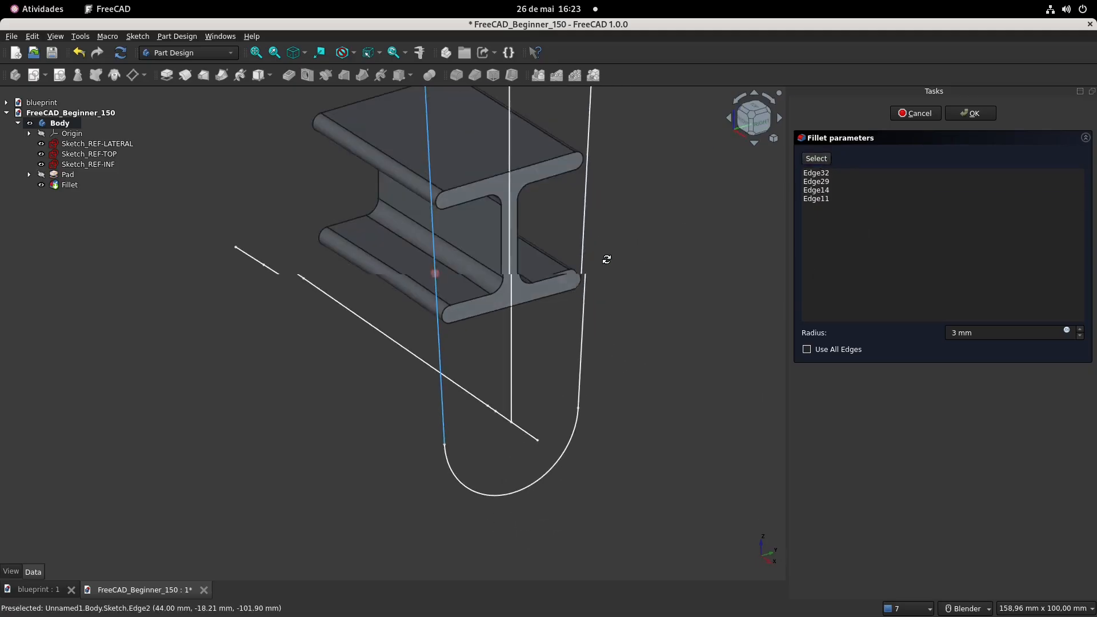
click(972, 113)
Examine the points where the slanted sides meet the upper and lower arcs of the lateral reference outline in right view
scroll(552, 298, down, 4)
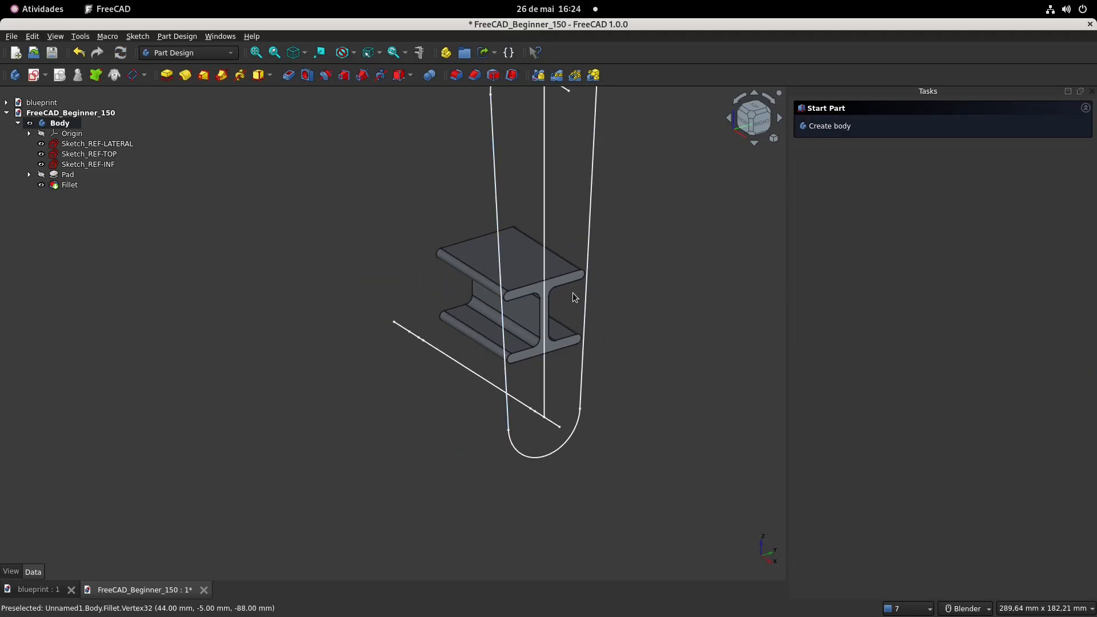
scroll(574, 293, down, 2)
shift+middle_drag(617, 123, 592, 158)
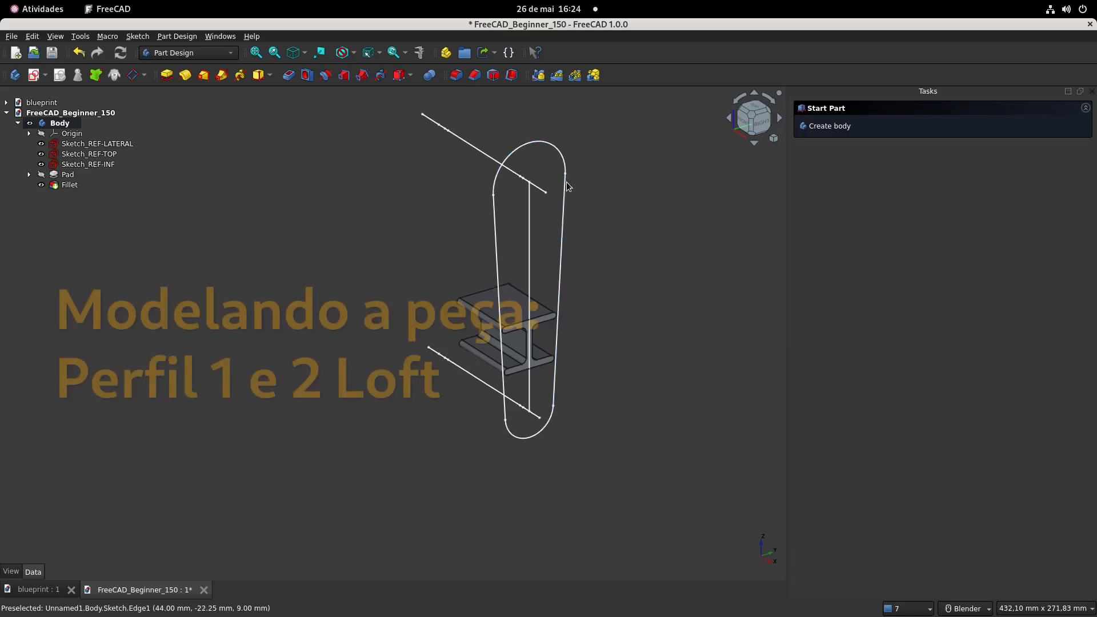
middle_drag(766, 128, 728, 161)
key(3)
scroll(519, 193, up, 5)
scroll(558, 268, up, 3)
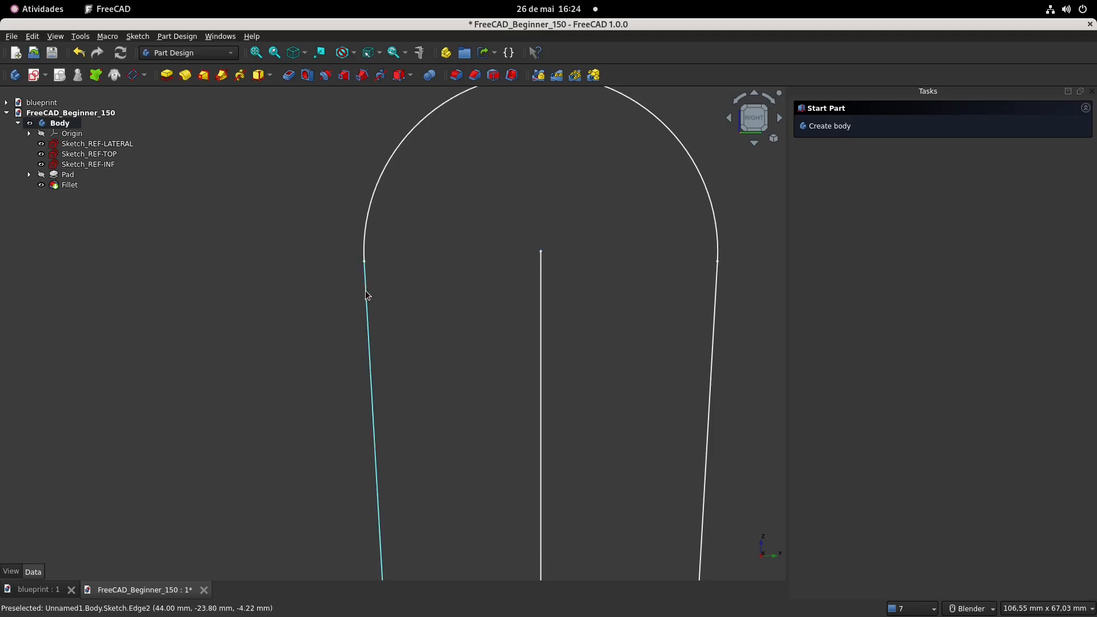
scroll(380, 289, down, 8)
shift+middle_drag(492, 390, 549, 273)
scroll(485, 417, up, 9)
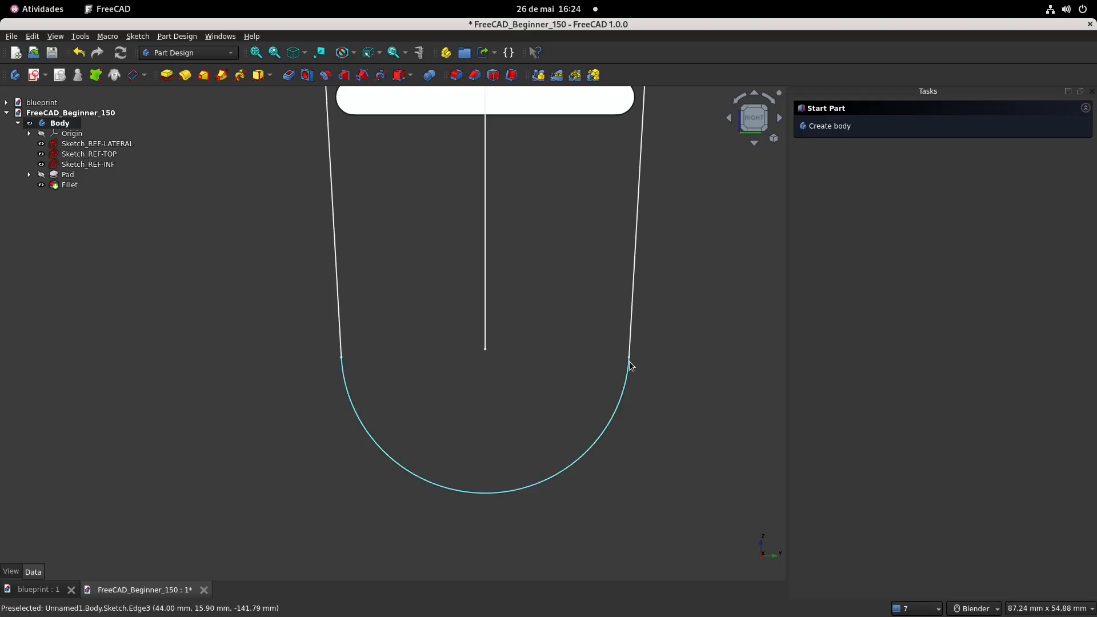
scroll(462, 273, down, 2)
scroll(423, 257, down, 3)
Create a new sketch on the YZ-plane
middle_drag(385, 240, 236, 180)
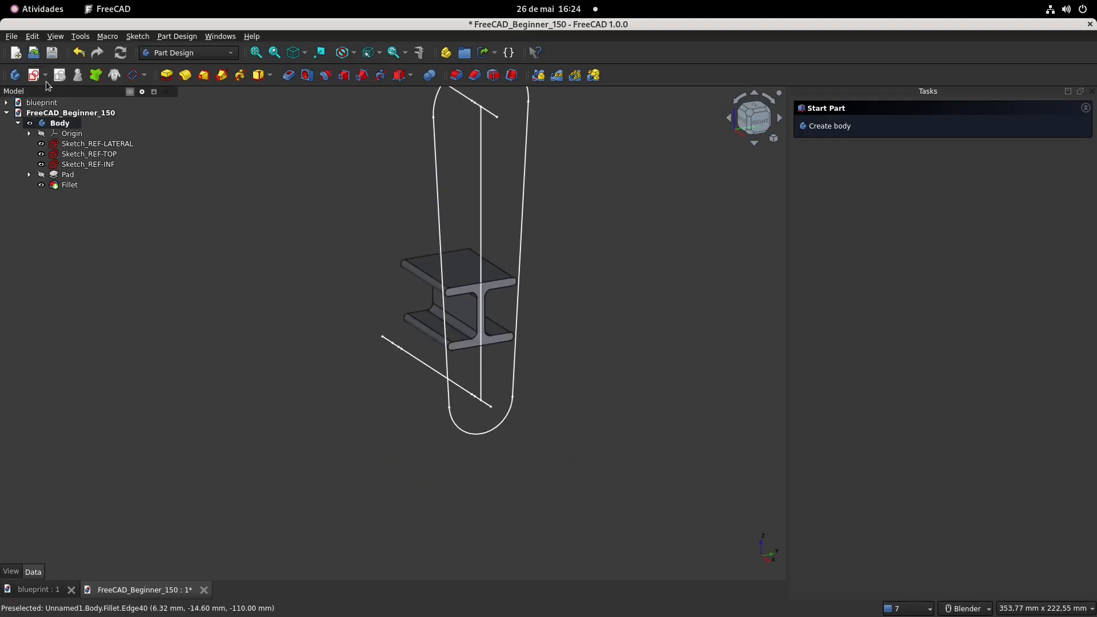
click(33, 76)
scroll(537, 337, down, 3)
mouse_move(536, 338)
middle_down()
mouse_move(546, 272)
mouse_move(554, 309)
mouse_move(463, 273)
middle_up()
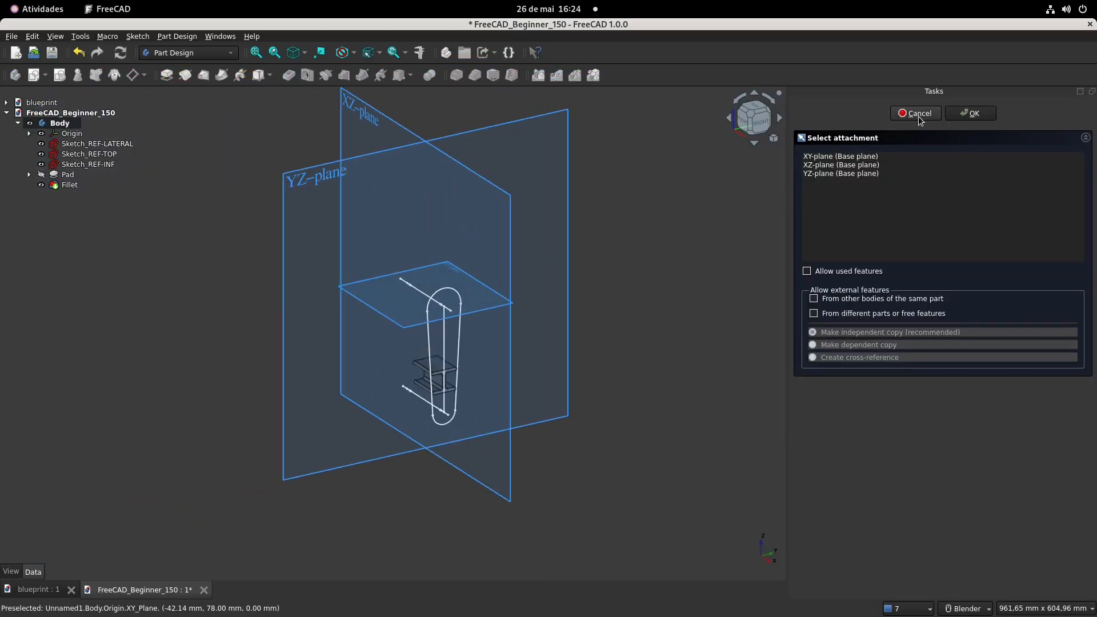
middle_drag(439, 216, 412, 213)
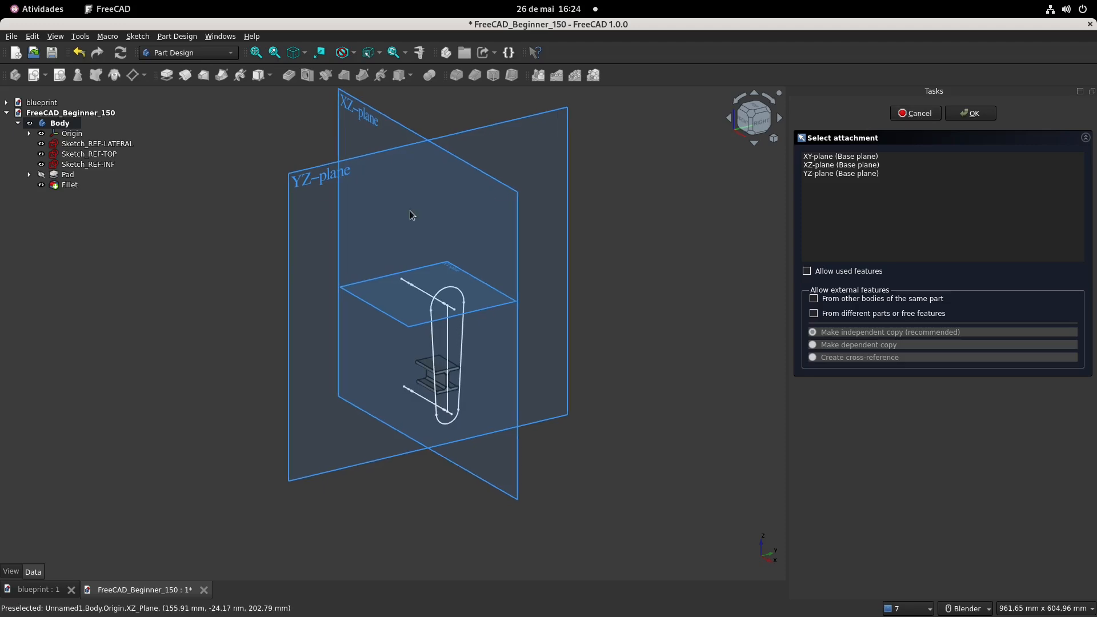
click(307, 186)
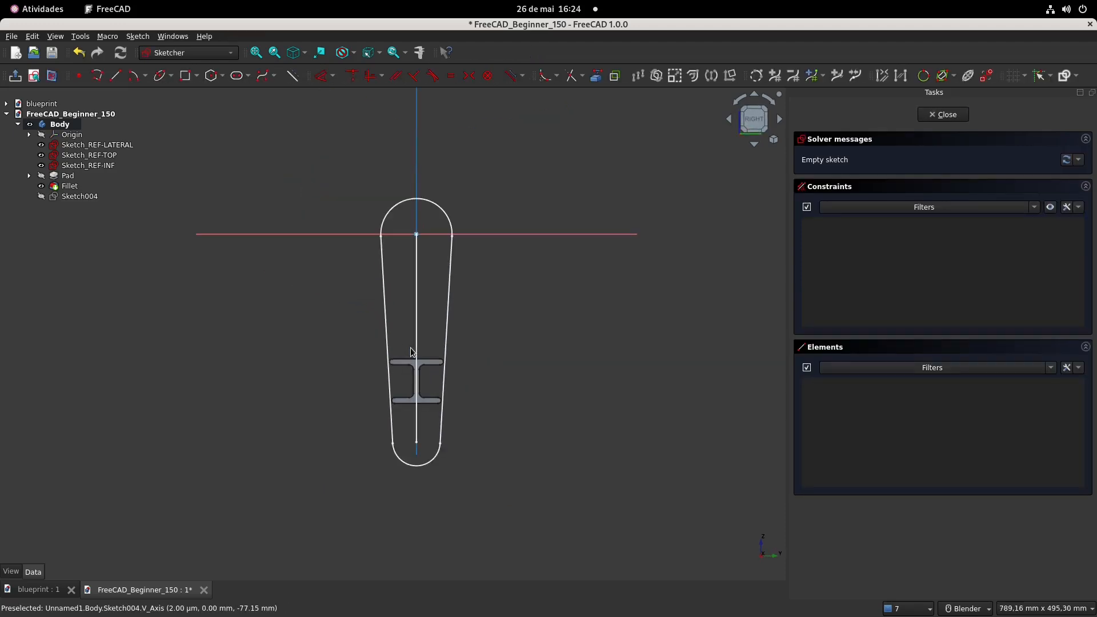
Project the two upper points where the lateral outline's arc meets its slanted sides as external geometry
scroll(483, 292, up, 5)
key(g)
key(x)
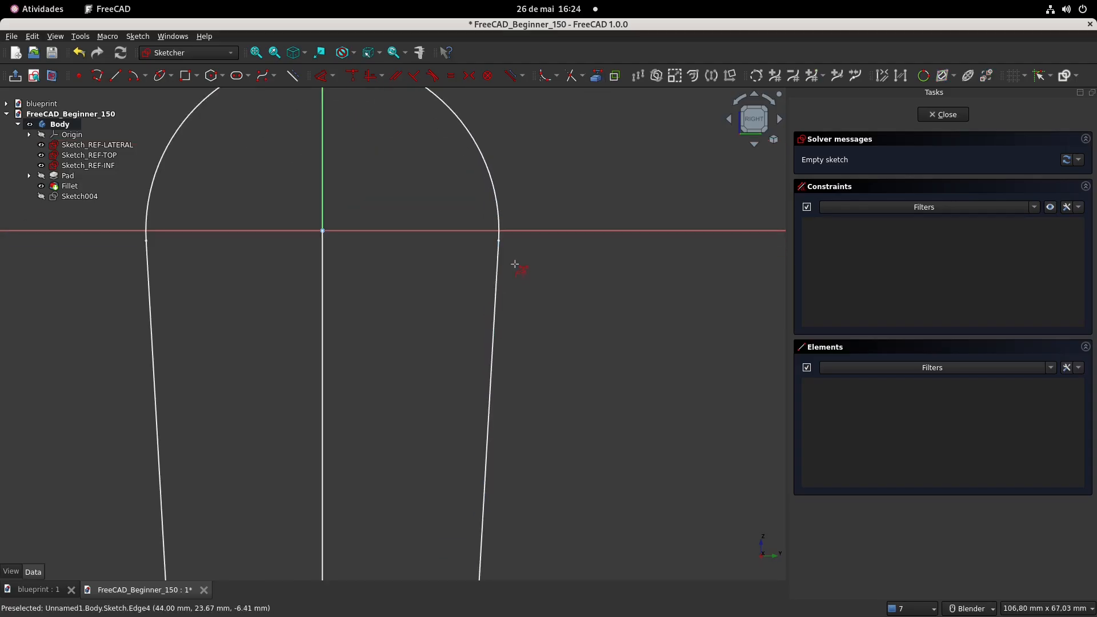
scroll(500, 241, up, 4)
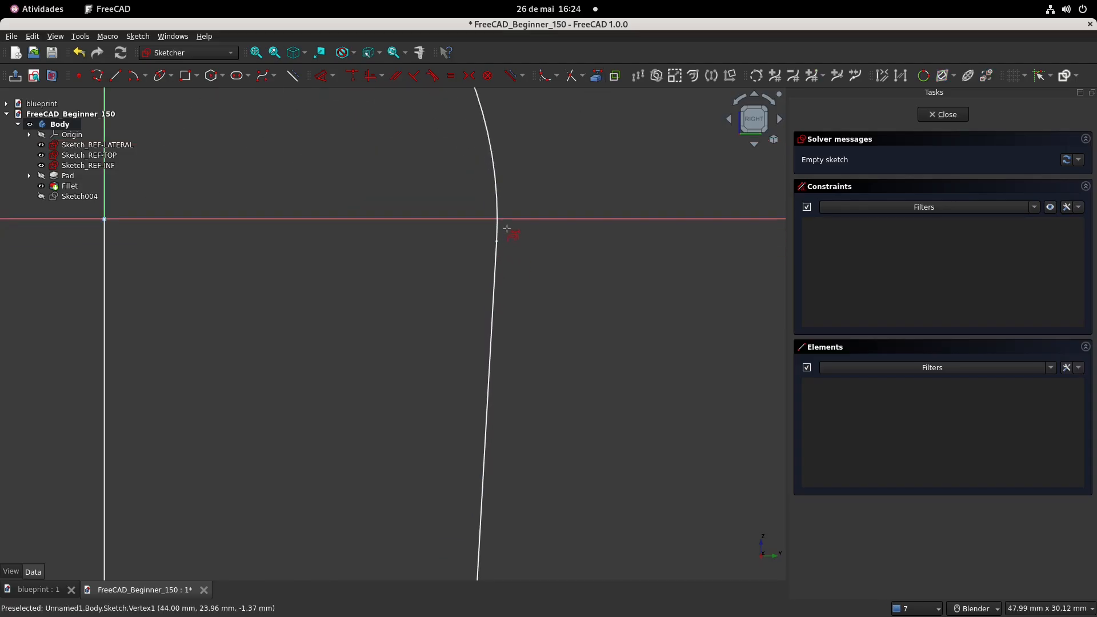
click(500, 242)
scroll(291, 286, down, 3)
scroll(421, 261, up, 5)
click(428, 250)
Project the two lower points where the lateral outline's arc meets its slanted sides as external geometry
scroll(428, 250, down, 8)
shift+middle_drag(486, 485, 498, 261)
scroll(460, 405, up, 9)
click(471, 399)
scroll(486, 400, down, 4)
scroll(725, 401, up, 2)
shift+middle_drag(726, 402, 592, 386)
click(573, 382)
scroll(503, 394, down, 4)
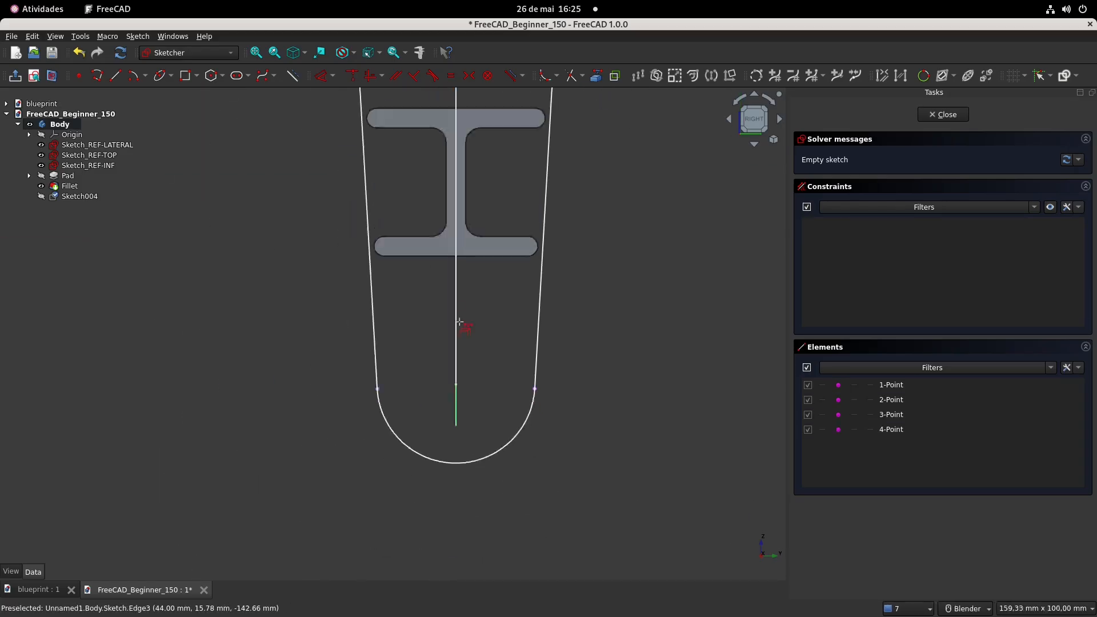
Draw one line joining the two lower projected points and another joining the two upper projected points
click(115, 75)
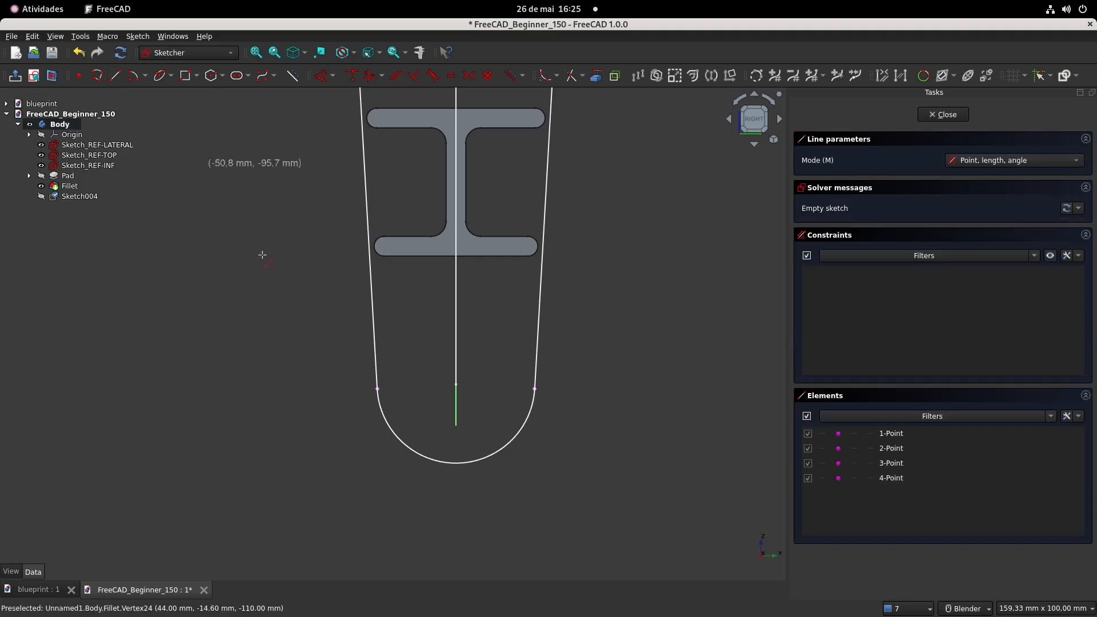
click(377, 387)
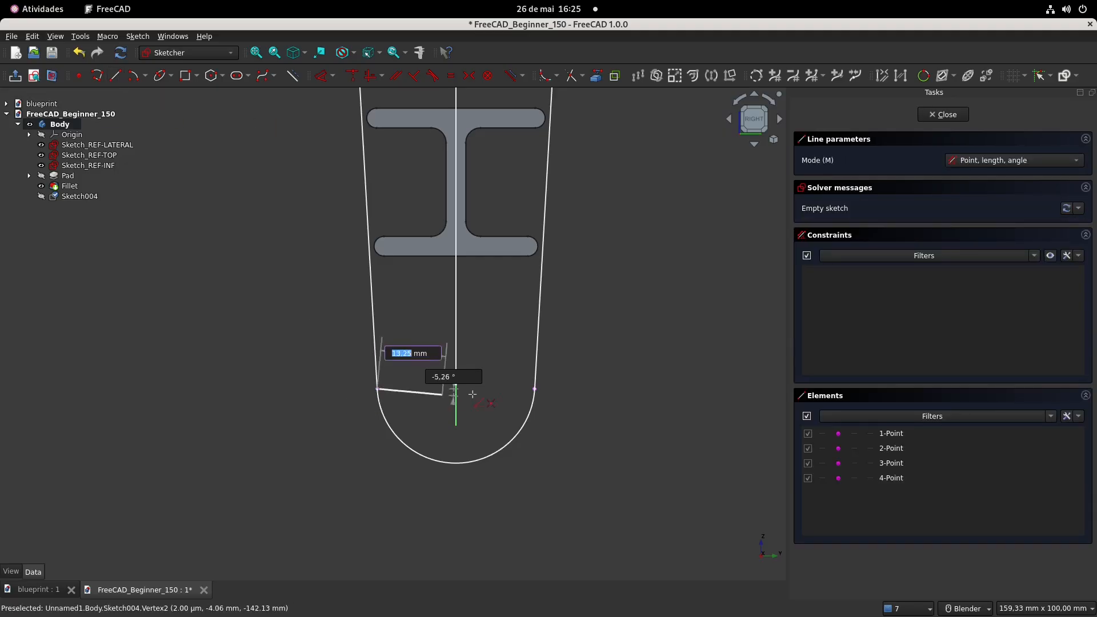
click(534, 388)
scroll(503, 378, down, 4)
shift+middle_drag(506, 263, 515, 478)
scroll(479, 292, up, 5)
click(358, 277)
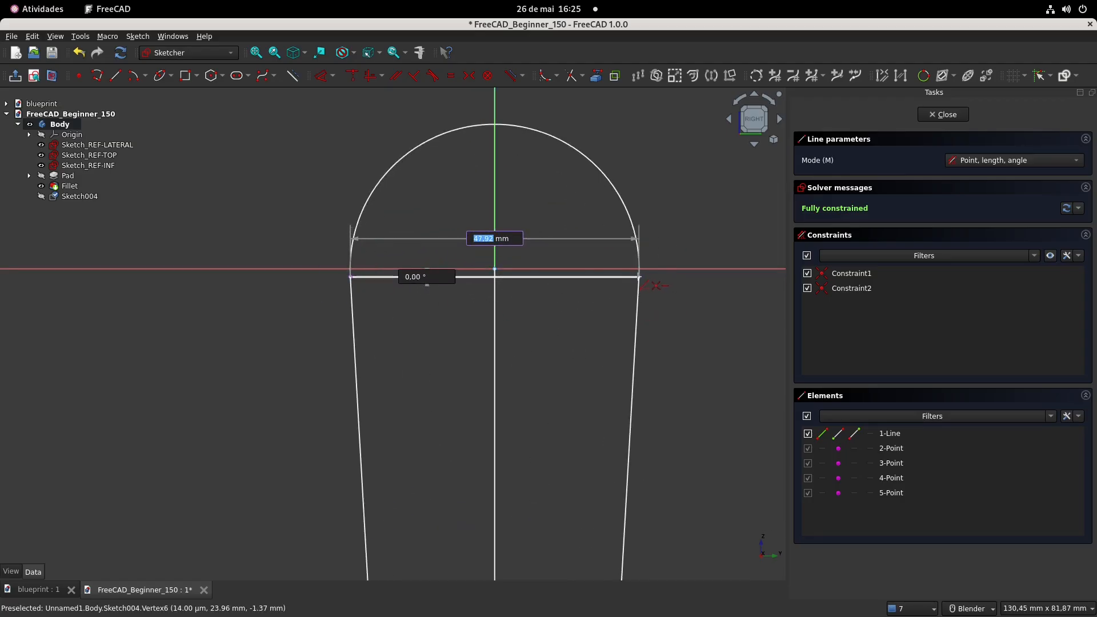
click(639, 278)
scroll(564, 339, down, 5)
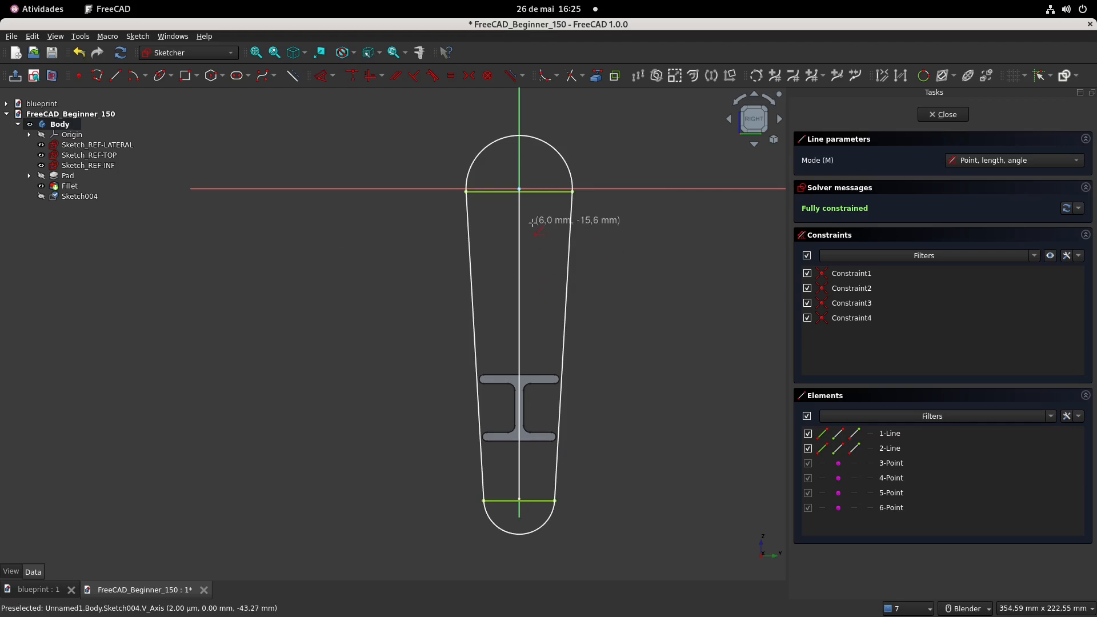
Try to dimension the vertical distance between the upper line's right endpoint and the horizontal axis
scroll(483, 189, up, 2)
scroll(484, 190, up, 4)
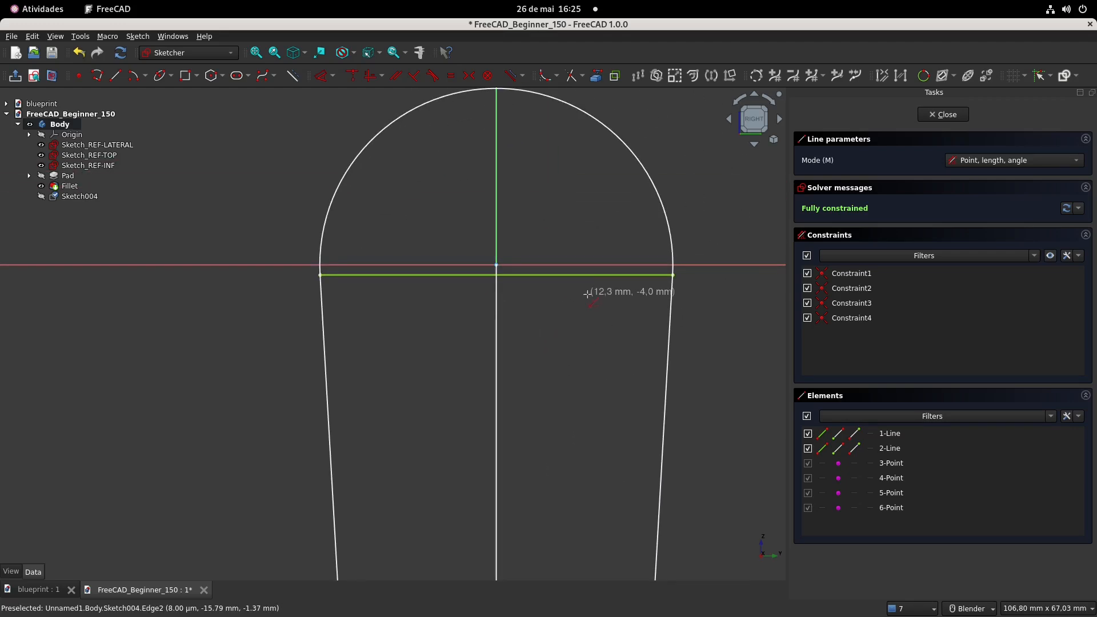
scroll(587, 294, up, 1)
click(691, 271)
key(Escape)
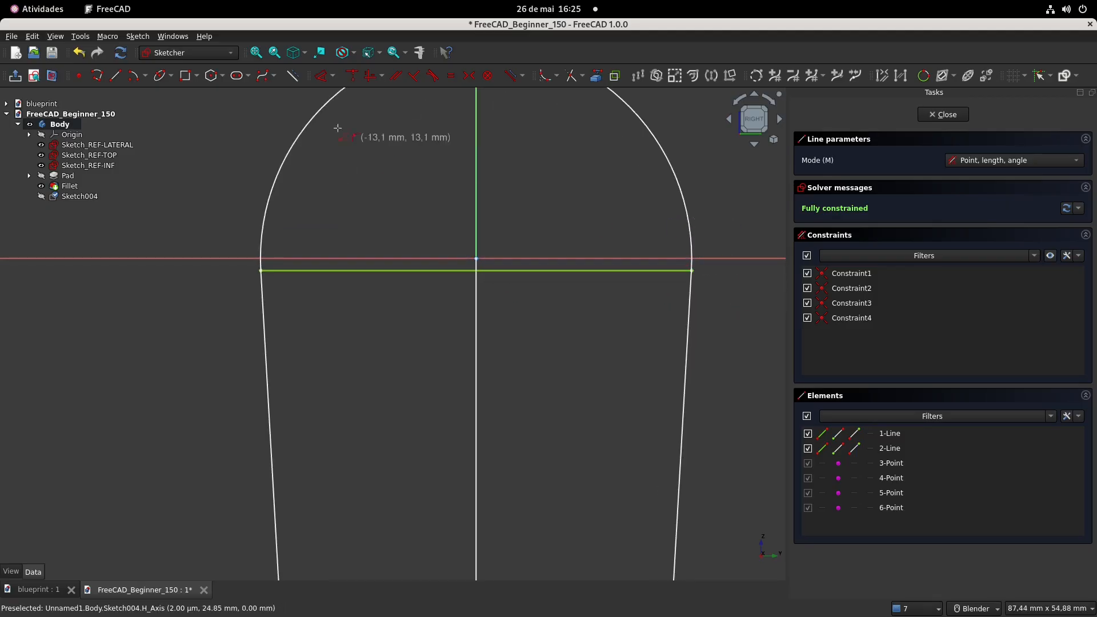
key(Escape)
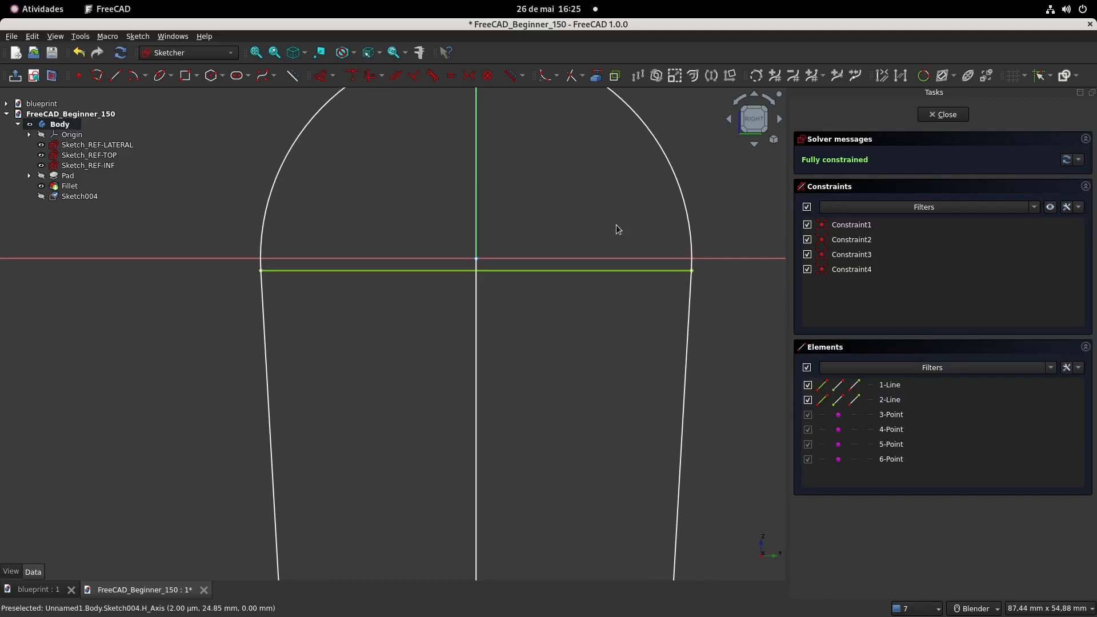
click(692, 270)
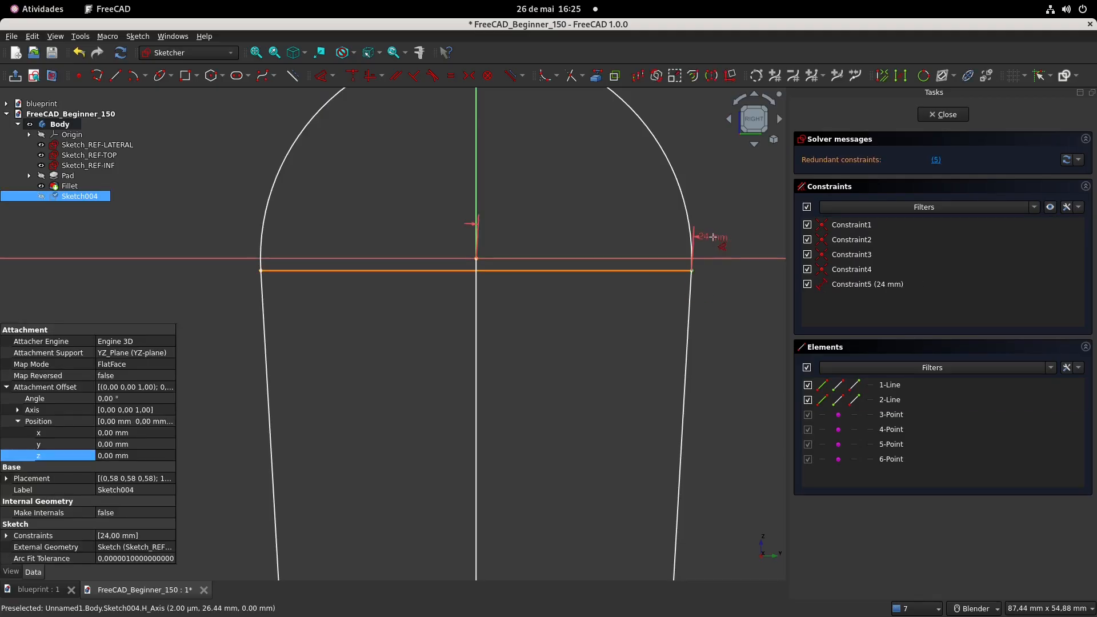
click(718, 258)
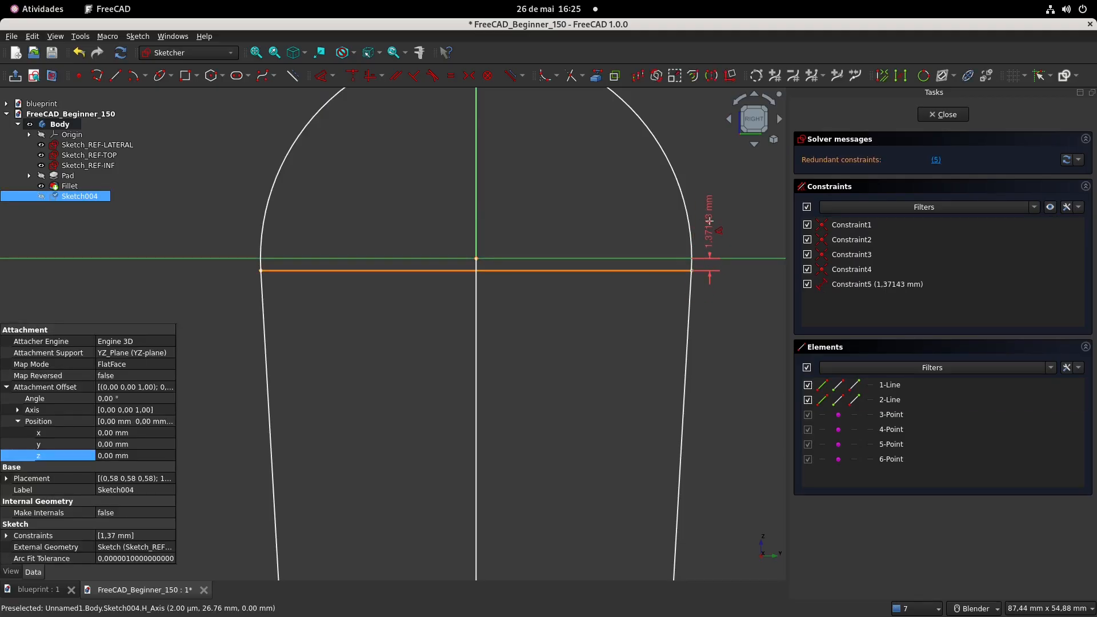
click(708, 220)
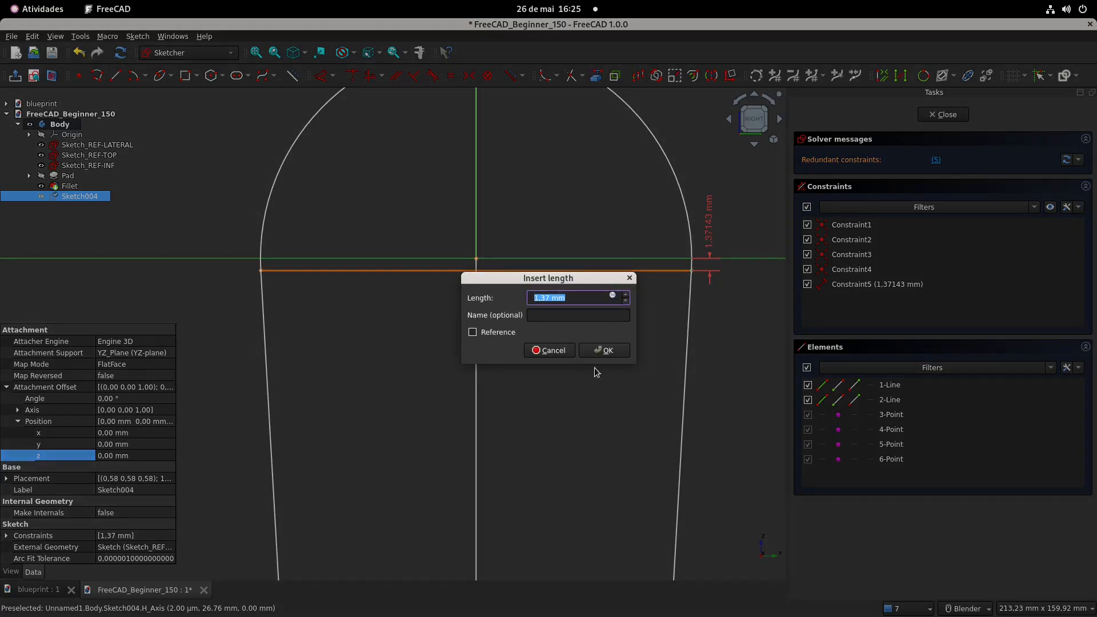
click(605, 350)
Try to dimension the vertical distance from the lower line's left endpoint to the origin level
scroll(611, 354, down, 6)
shift+middle_drag(604, 434, 581, 191)
scroll(567, 440, up, 5)
shift+middle_drag(596, 479, 586, 300)
scroll(498, 318, up, 2)
click(334, 329)
click(329, 330)
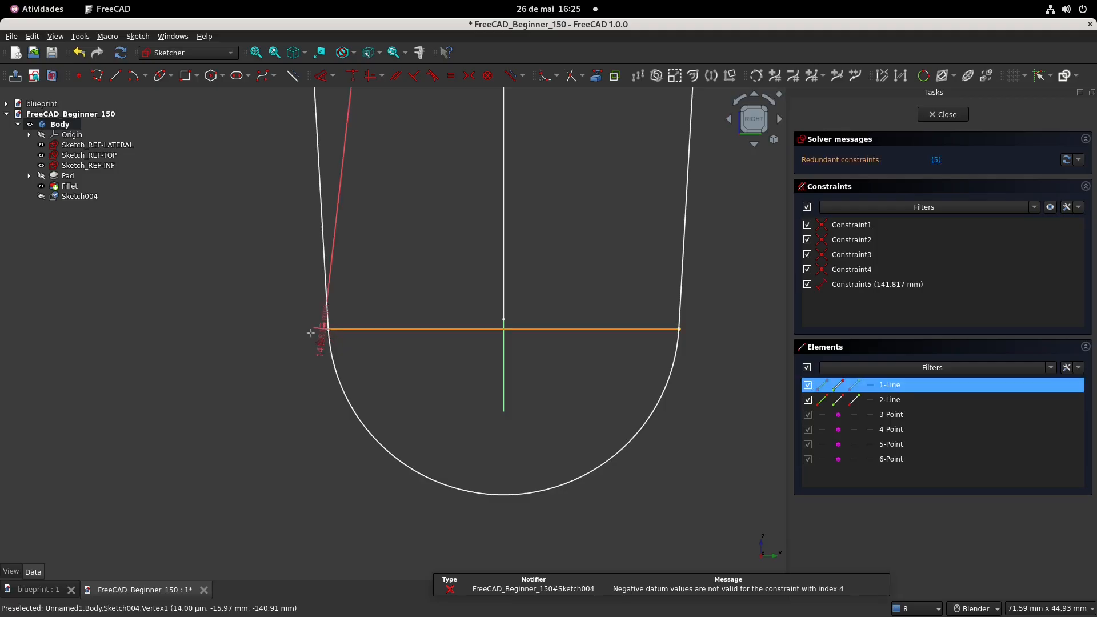
click(247, 282)
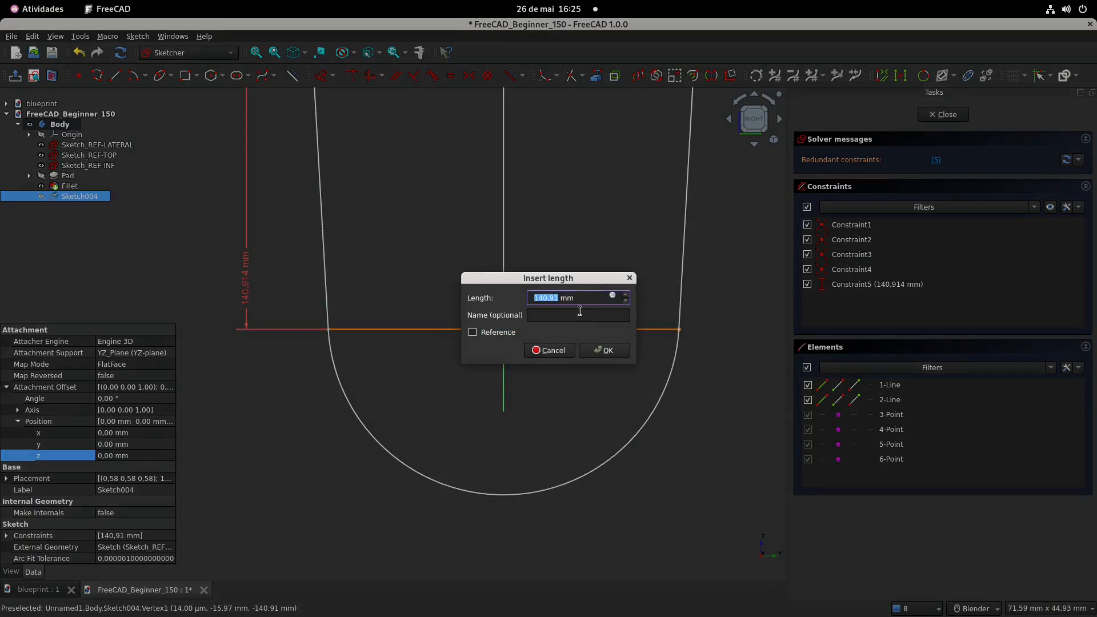
click(613, 354)
Close the sketch containing the upper and lower cross lines
scroll(579, 331, down, 8)
shift+middle_drag(581, 297, 577, 353)
click(943, 114)
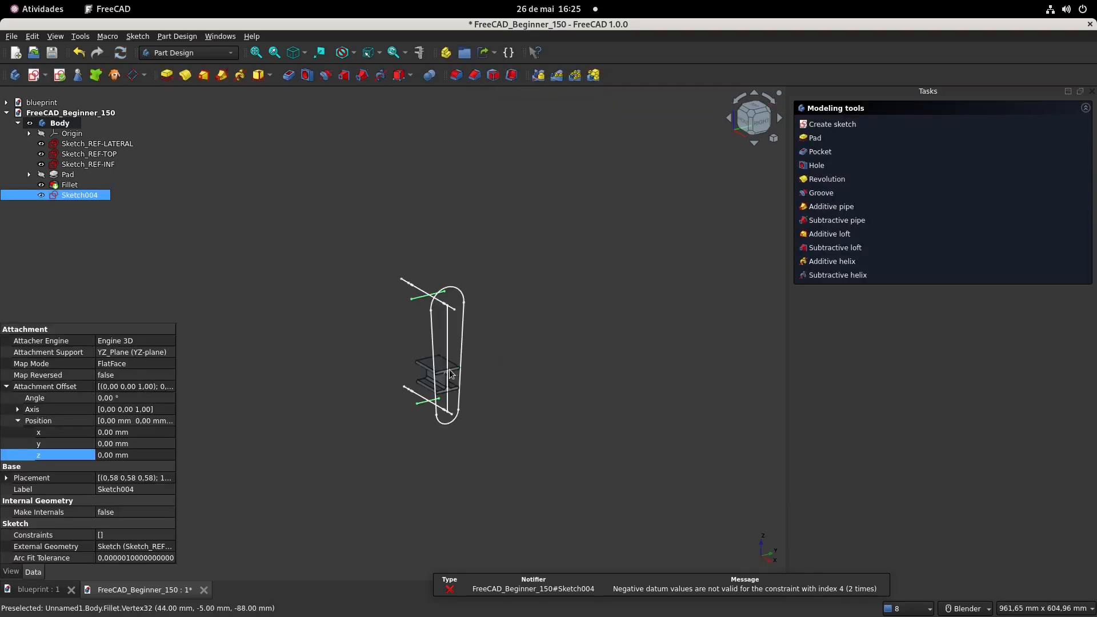
Rename the sketch containing the two cross lines as Sketch_REF-LOFT
shift+middle_drag(431, 352, 448, 323)
mouse_move(464, 285)
shift+middle_down()
mouse_move(456, 348)
mouse_move(500, 330)
mouse_move(517, 297)
shift+middle_up()
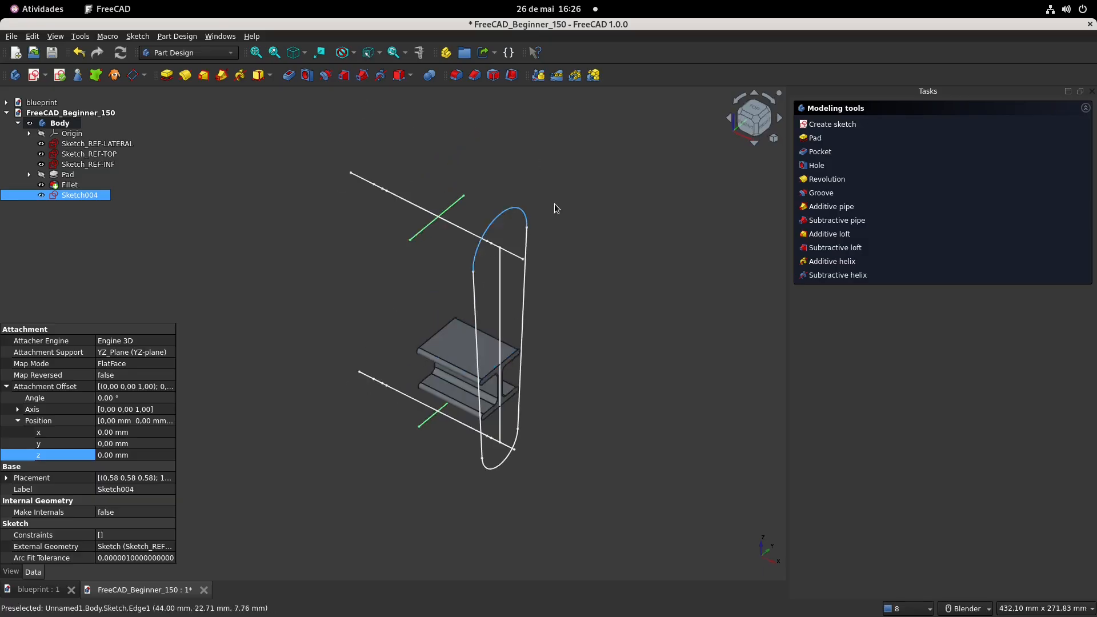
shift+middle_drag(190, 199, 231, 225)
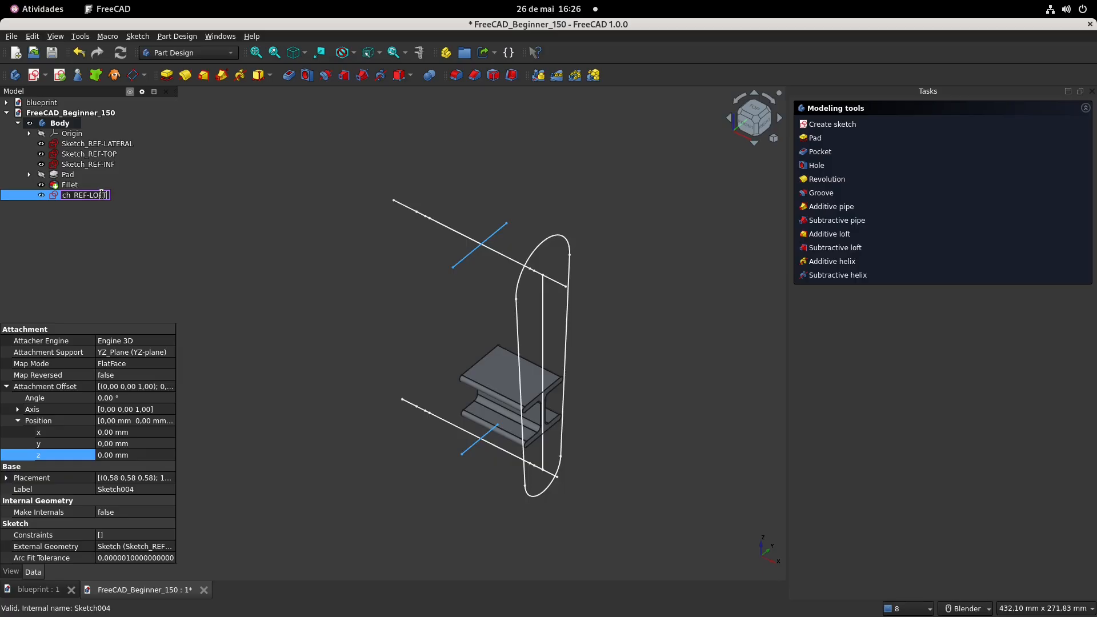
key(Return)
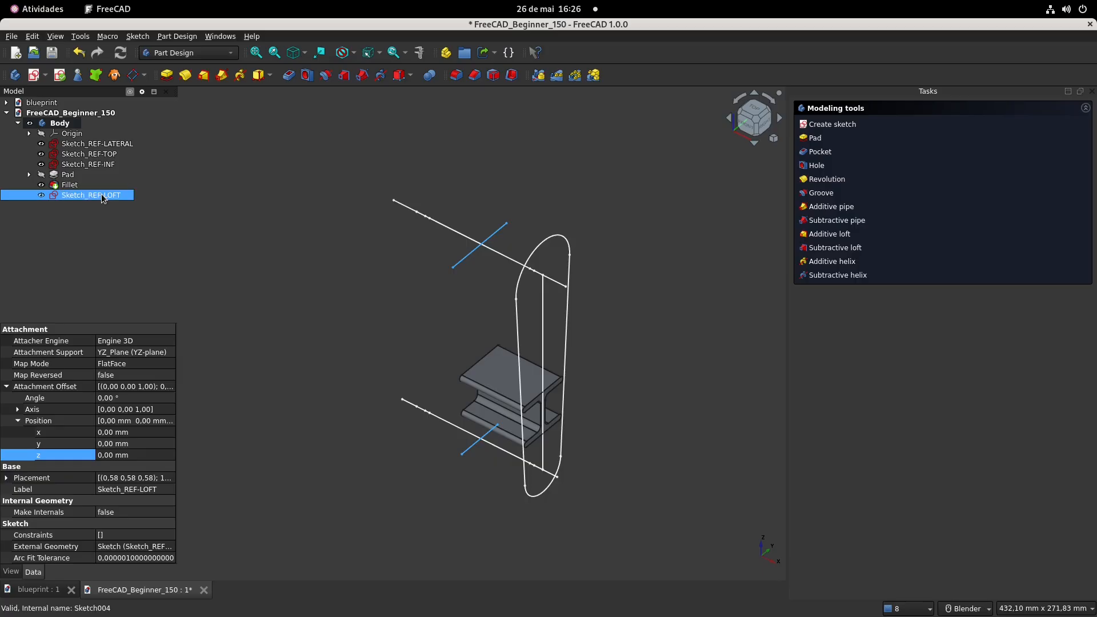
click(307, 273)
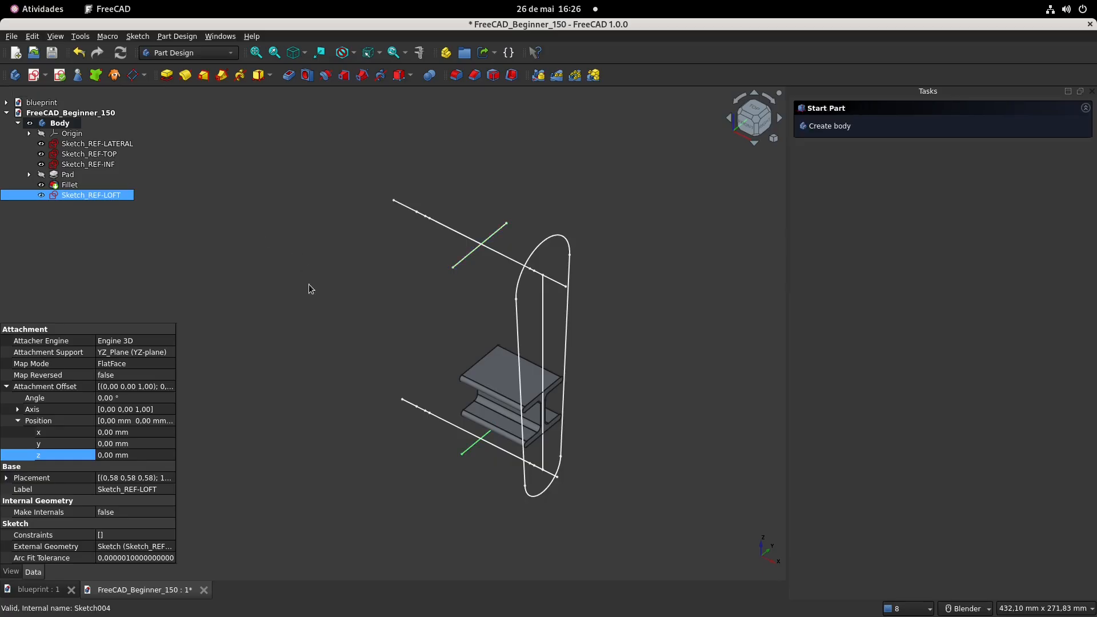
Try an attachment offset of 44 mm along X for Sketch_REF-LOFT
click(93, 195)
mouse_move(368, 283)
middle_down()
mouse_move(411, 286)
mouse_move(362, 306)
middle_up()
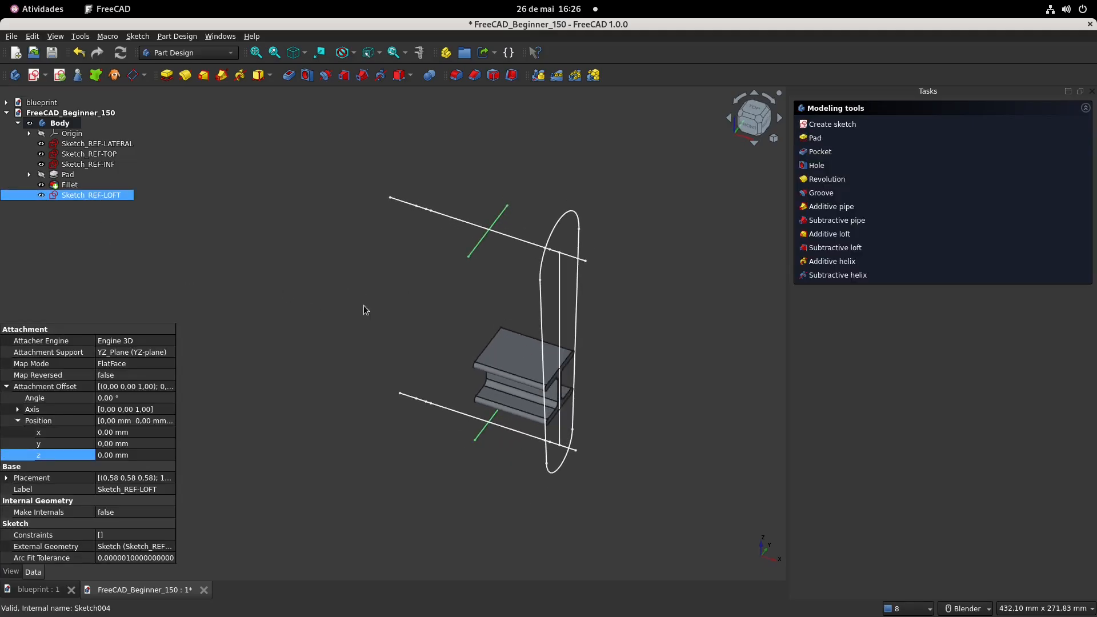
click(140, 441)
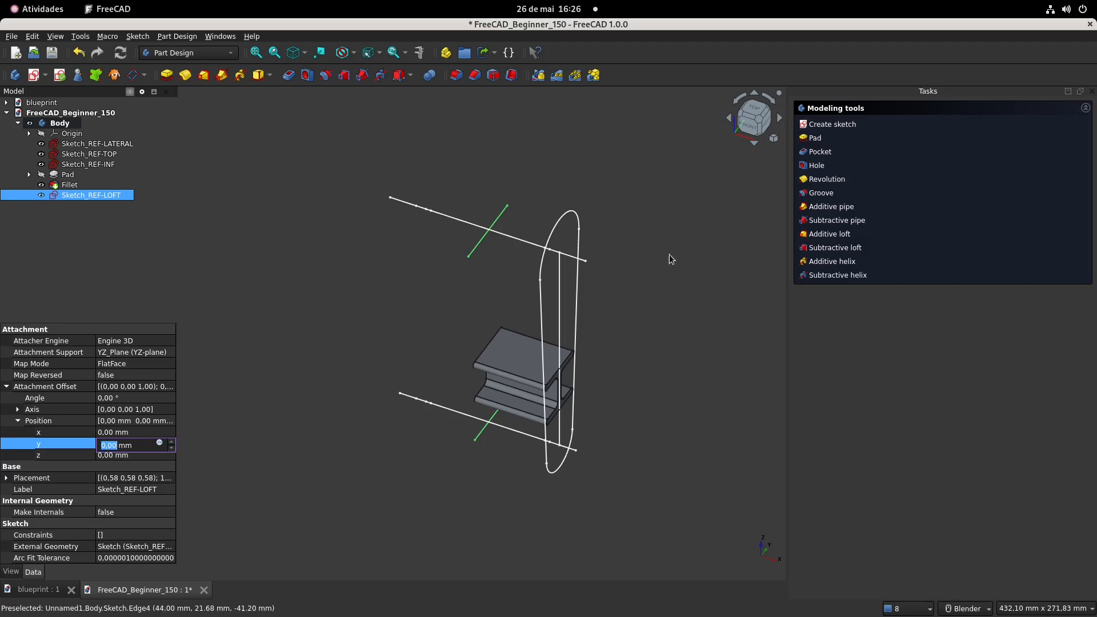
click(141, 431)
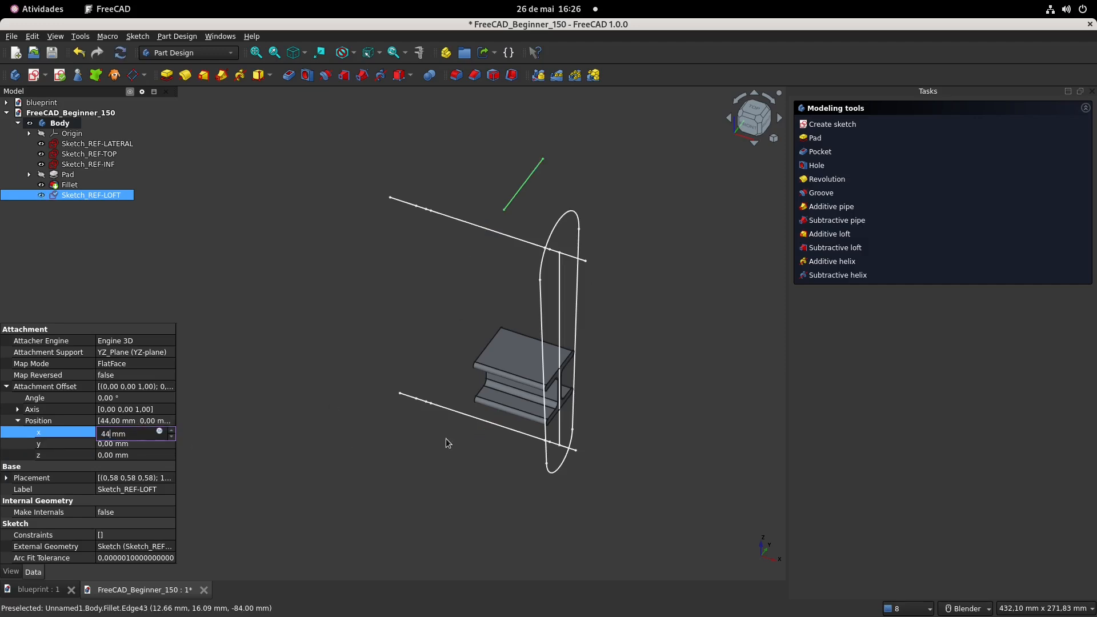
text(44)
key(Return)
mouse_move(377, 336)
middle_down()
mouse_move(293, 335)
mouse_move(268, 461)
middle_up()
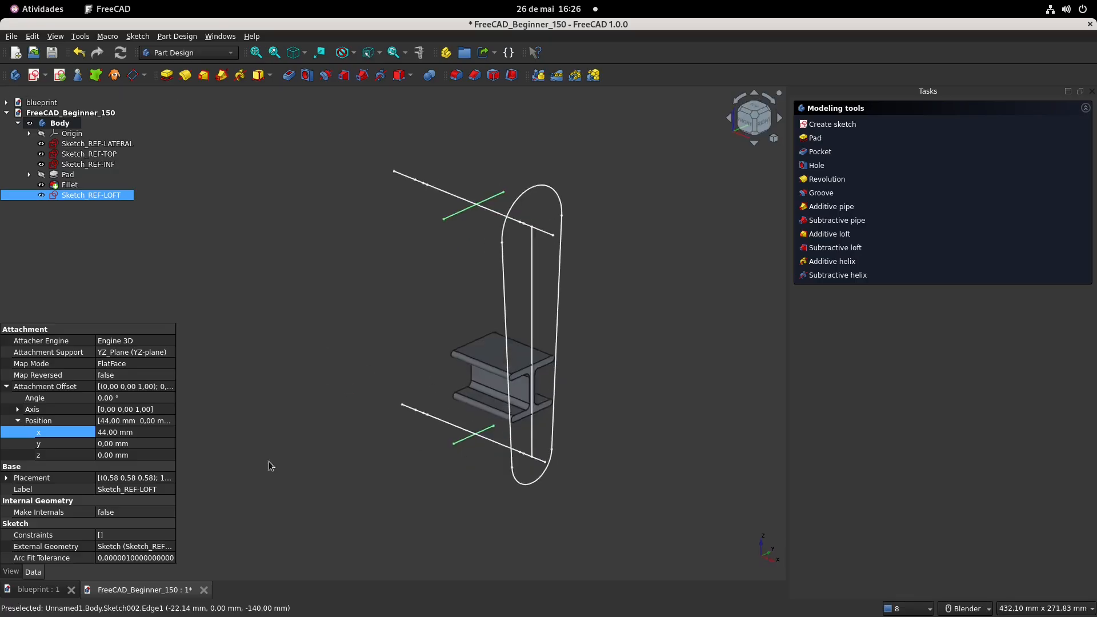
Reset the X attachment offset of Sketch_REF-LOFT and set its Z offset to 44 mm
click(141, 432)
click(151, 454)
text(77)
key(BackSpace)
key(BackSpace)
text(44)
key(Return)
click(606, 457)
mouse_move(446, 320)
middle_down()
mouse_move(440, 340)
mouse_move(434, 276)
mouse_move(440, 381)
middle_up()
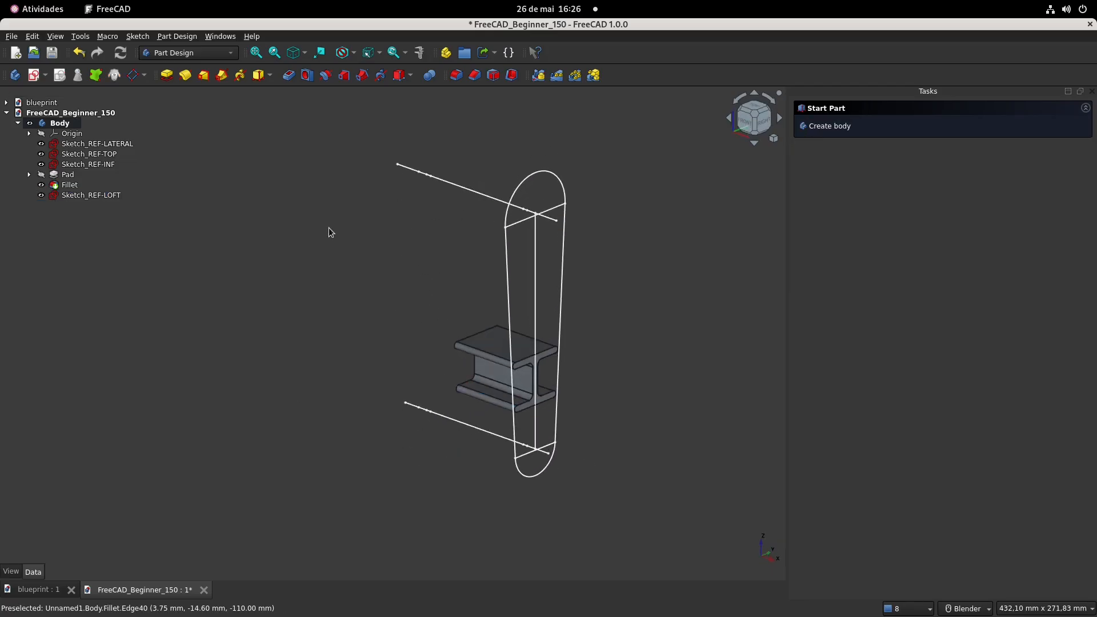
Examine the position of the two loft reference lines relative to the H-profile web
scroll(569, 191, up, 3)
mouse_move(497, 269)
middle_down()
mouse_move(446, 279)
mouse_move(443, 266)
middle_up()
scroll(453, 259, up, 2)
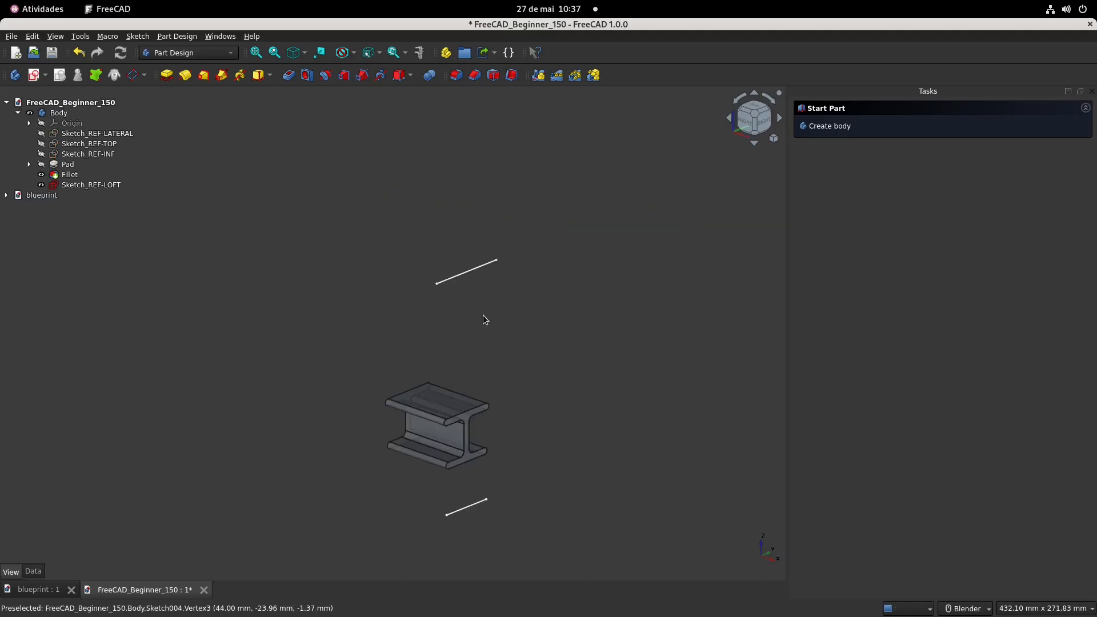
mouse_move(481, 313)
middle_down()
mouse_move(517, 343)
mouse_move(470, 269)
middle_up()
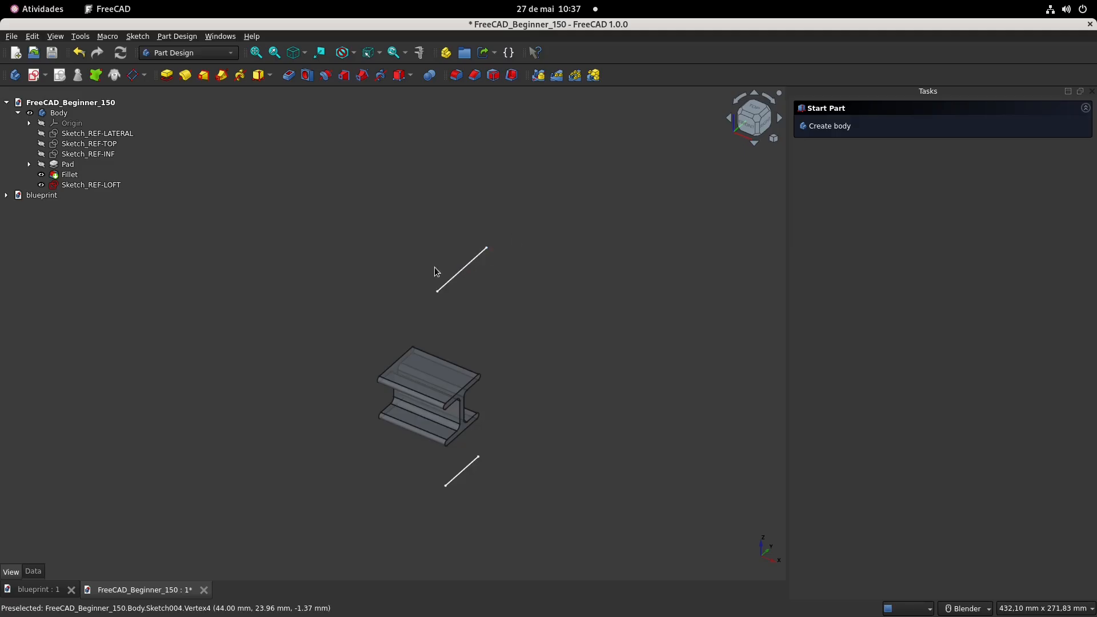
scroll(434, 269, up, 1)
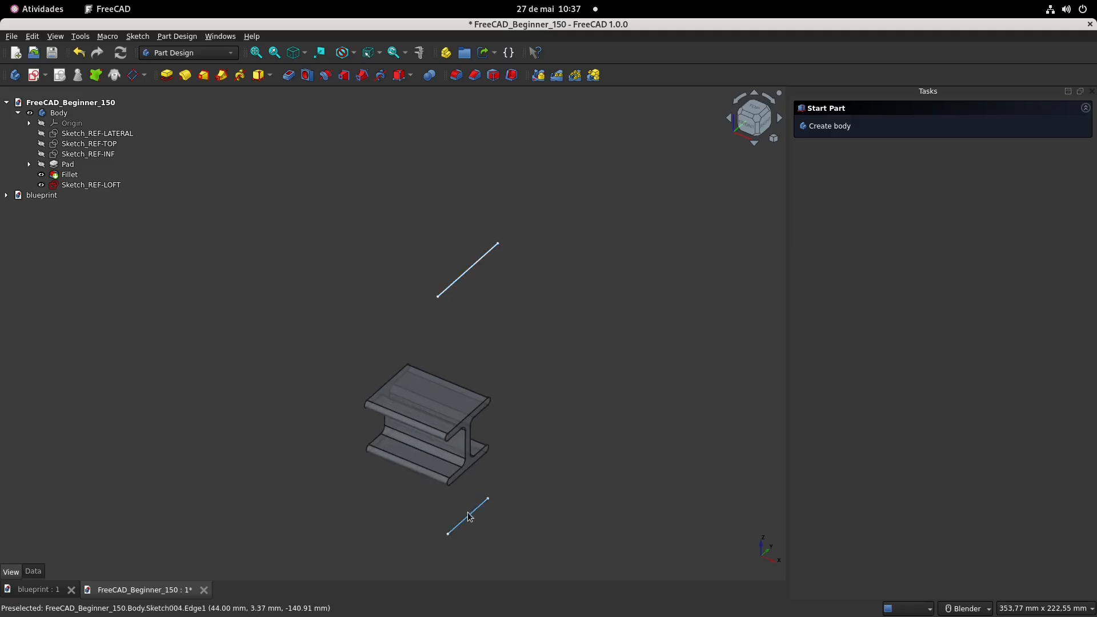
shift+middle_drag(497, 336, 512, 327)
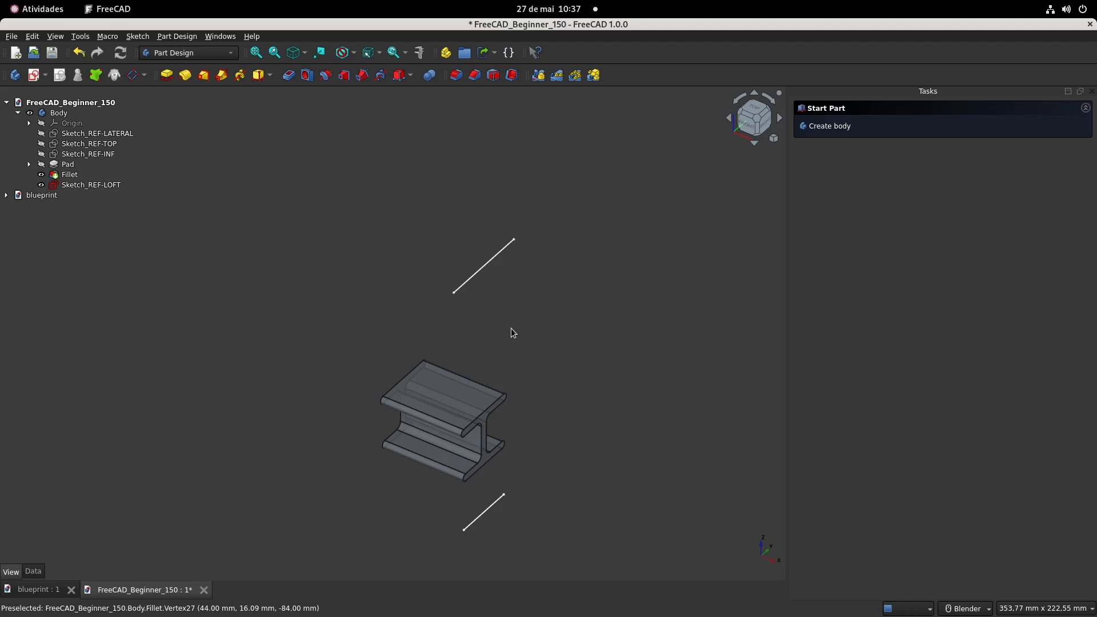
middle_drag(487, 314, 495, 286)
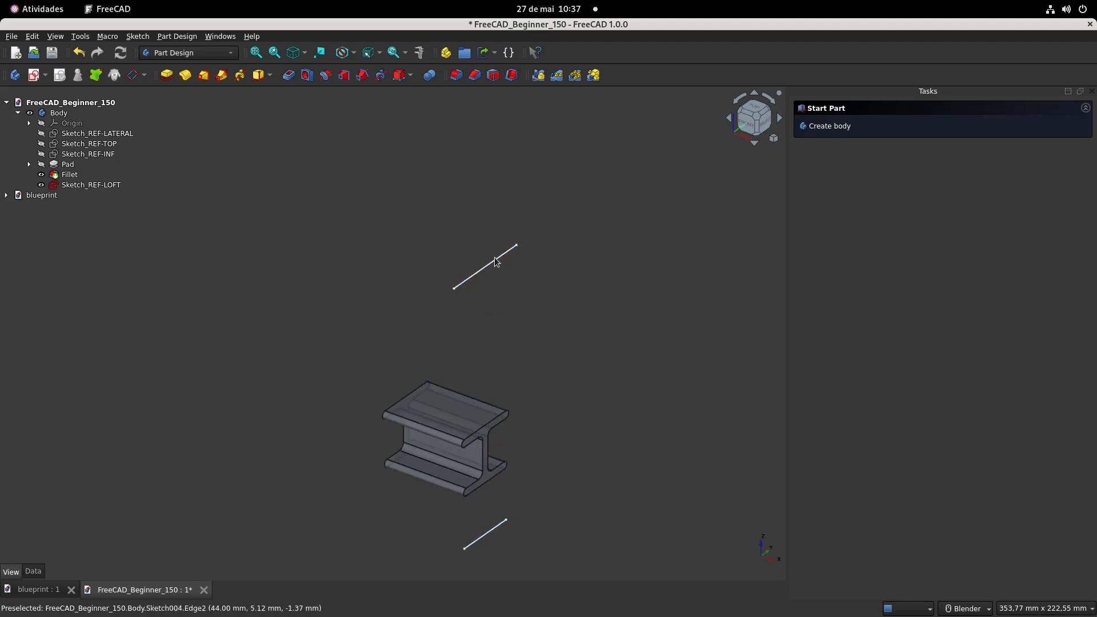
shift+middle_drag(336, 255, 344, 255)
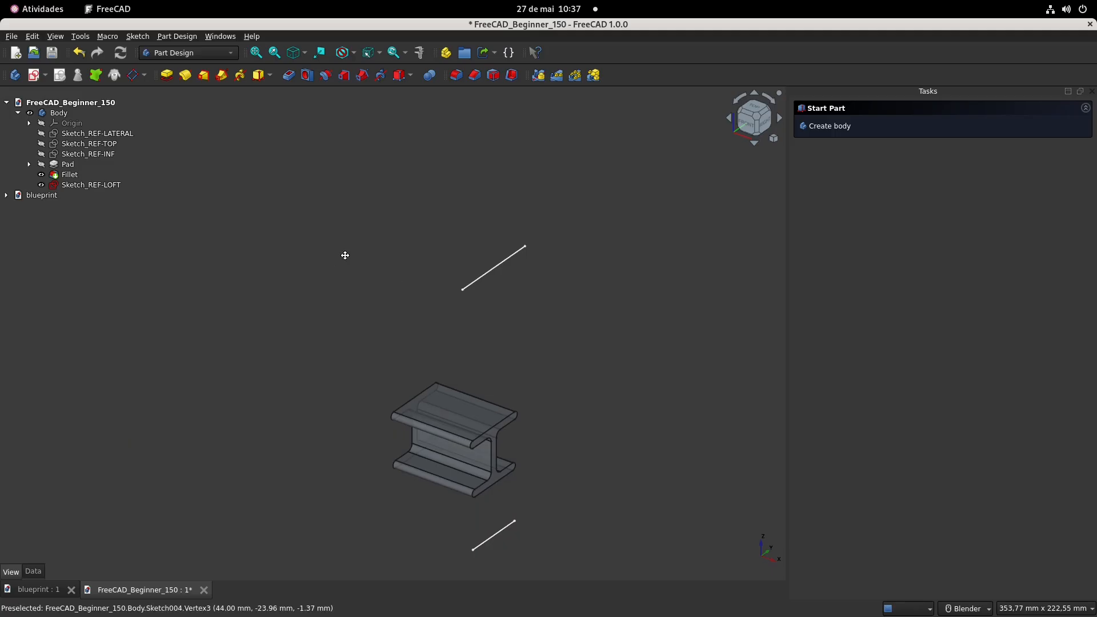
Create a new sketch on the XY plane of the body
click(32, 77)
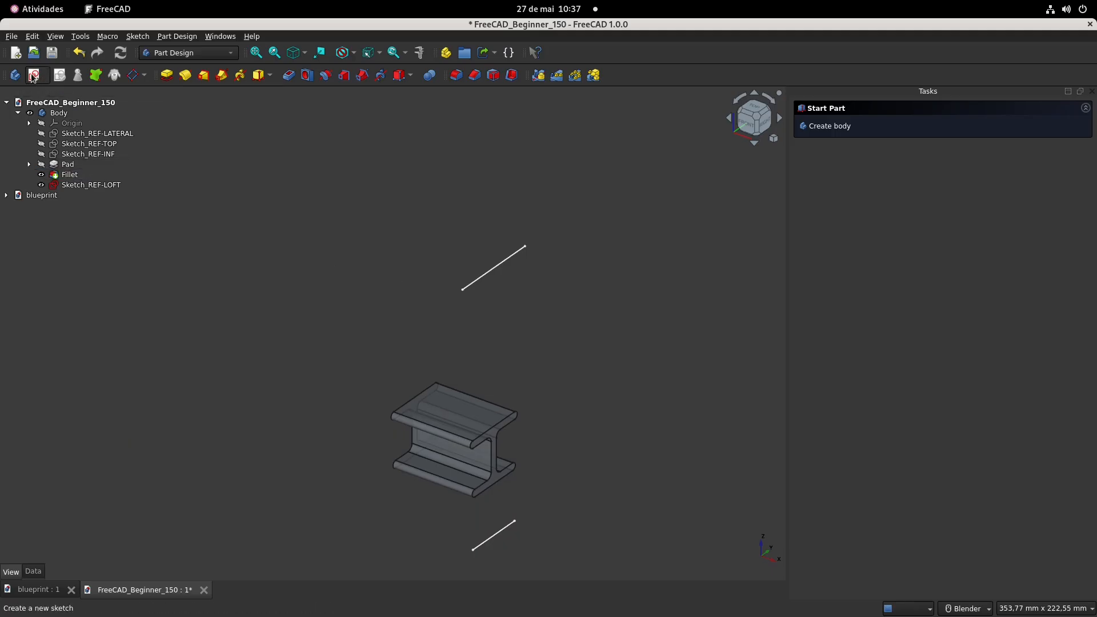
scroll(444, 235, down, 3)
middle_drag(445, 235, 463, 321)
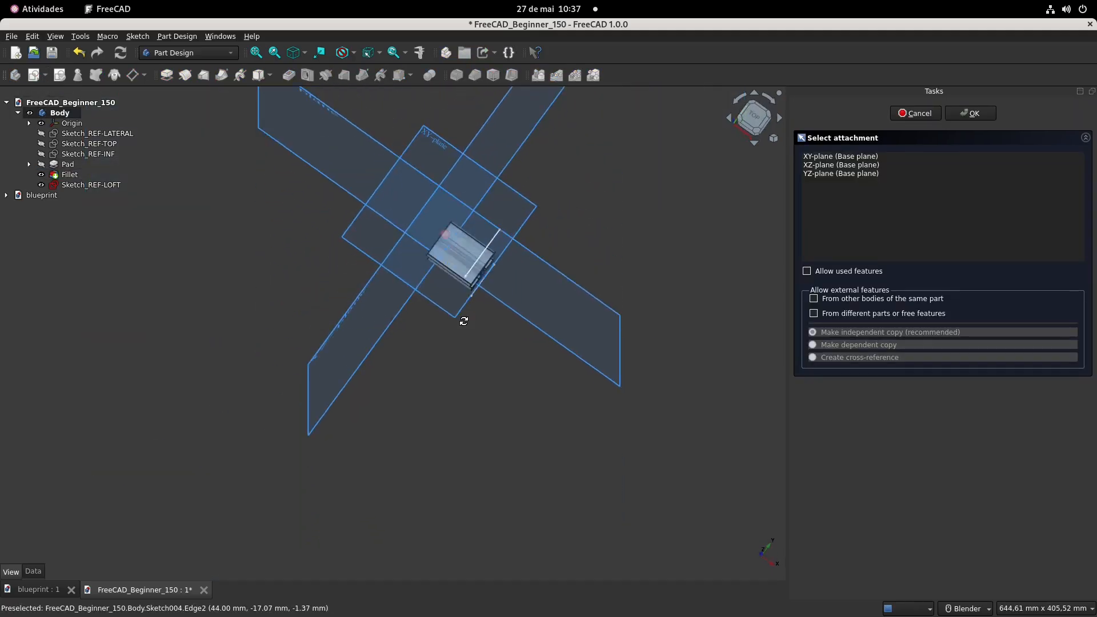
click(433, 143)
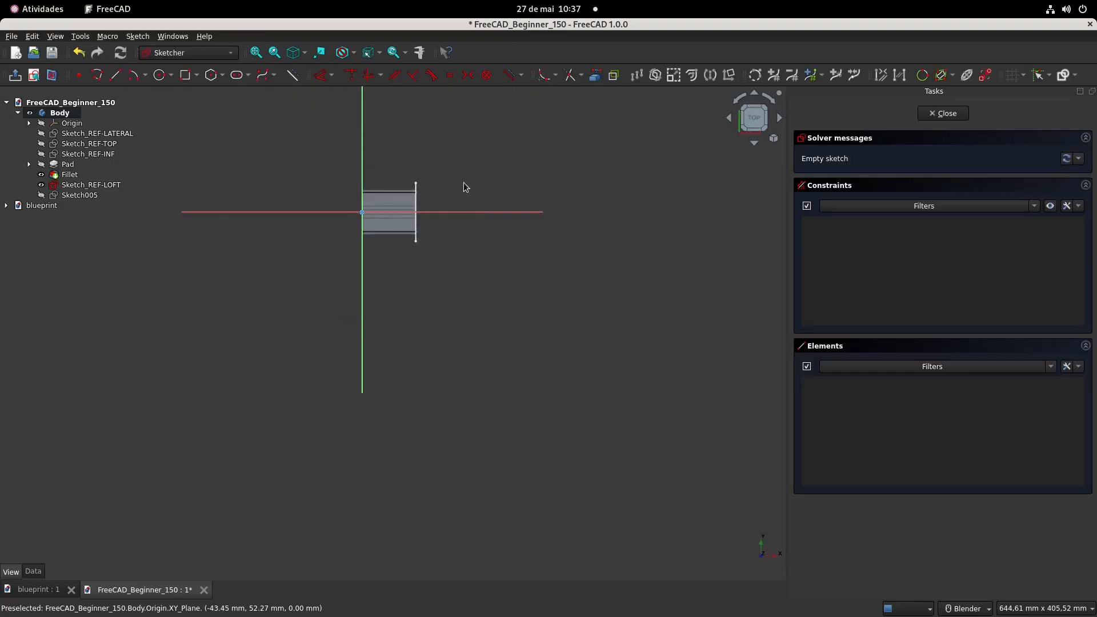
Project the upper loft reference line into the sketch as external geometry and view the sketch from the top
mouse_move(457, 249)
middle_down()
mouse_move(399, 251)
mouse_move(314, 213)
middle_up()
scroll(451, 239, up, 3)
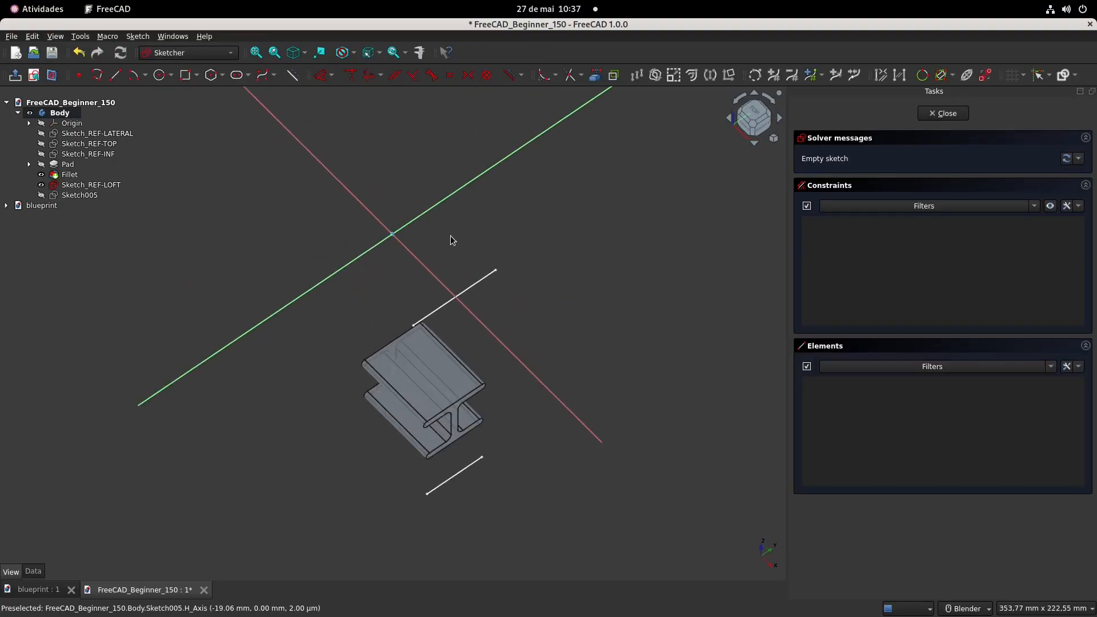
click(596, 74)
click(464, 290)
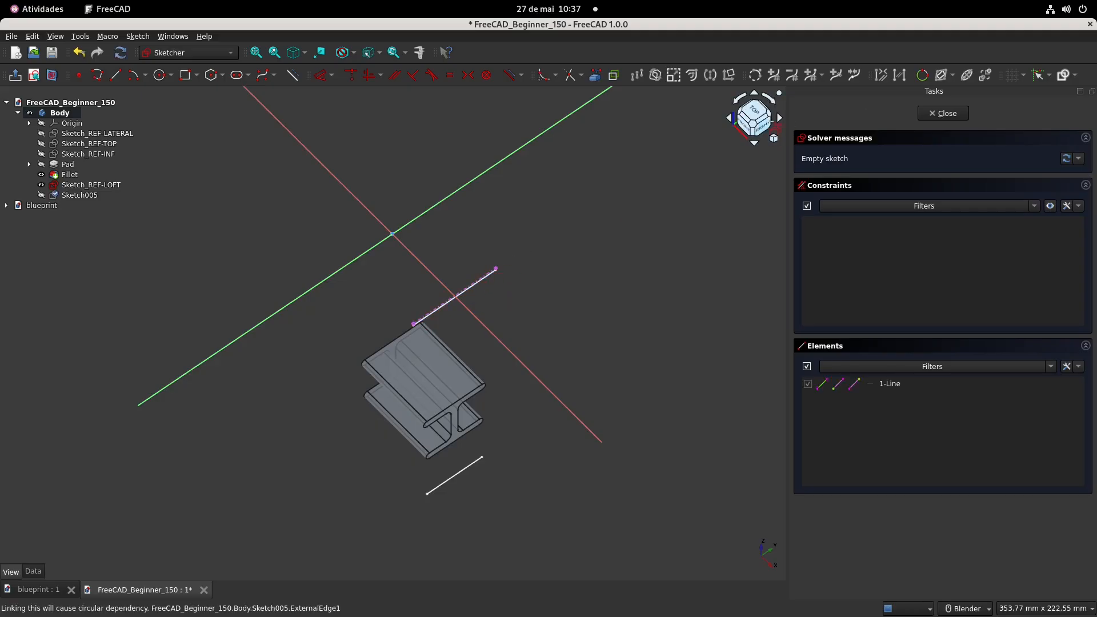
scroll(481, 275, up, 2)
key(2)
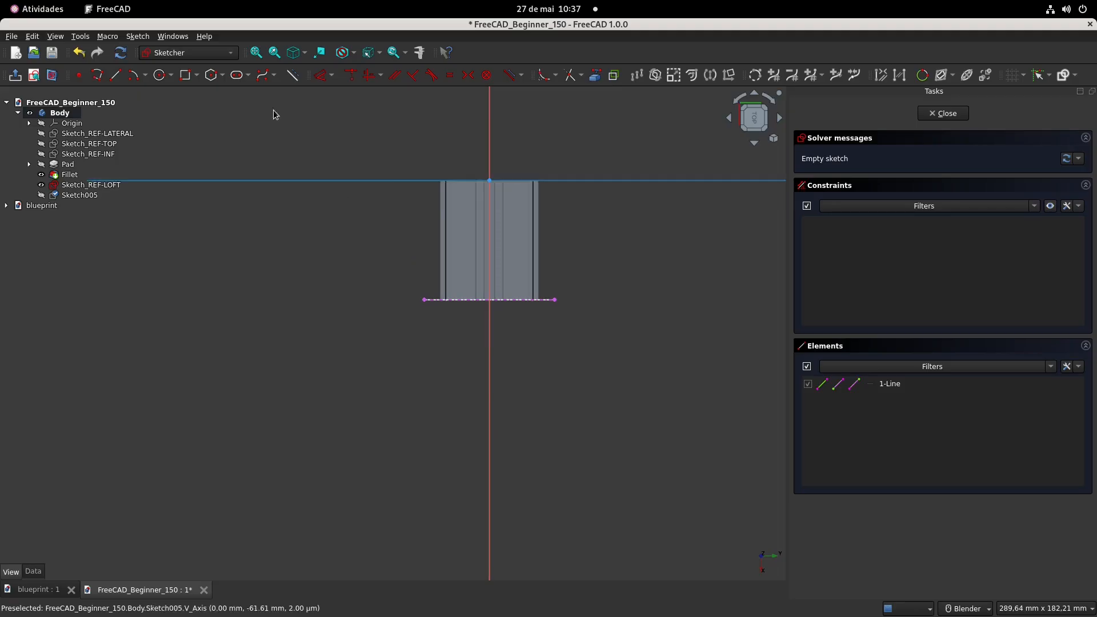
Draw a center ellipse about 47 by 12 mm, centered on the horizontal axis just beyond the projected line
click(171, 74)
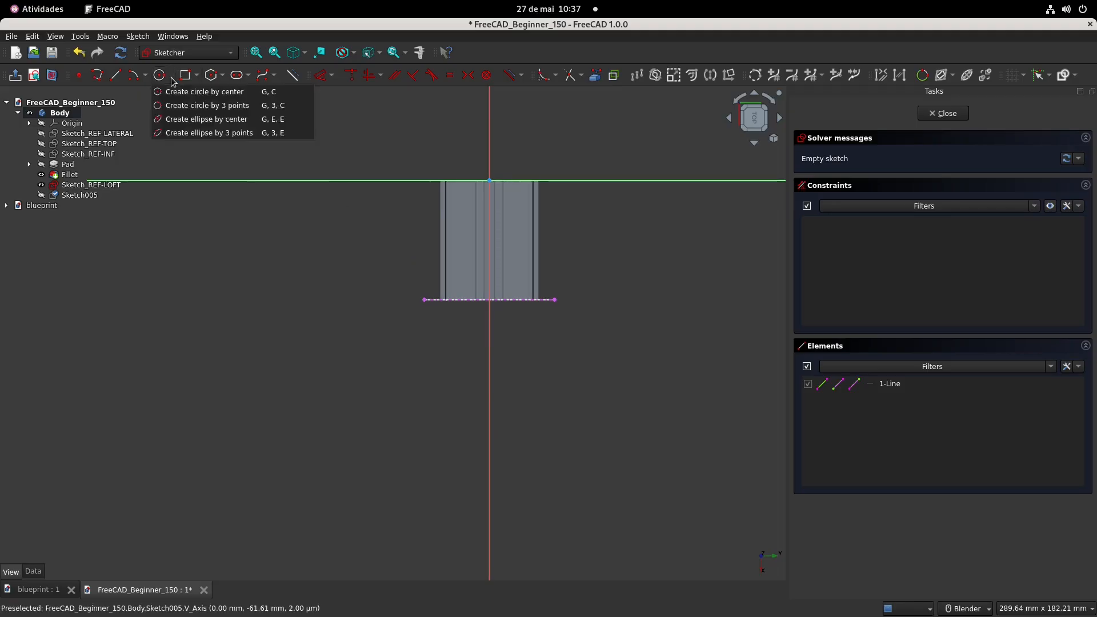
click(172, 119)
scroll(519, 320, up, 3)
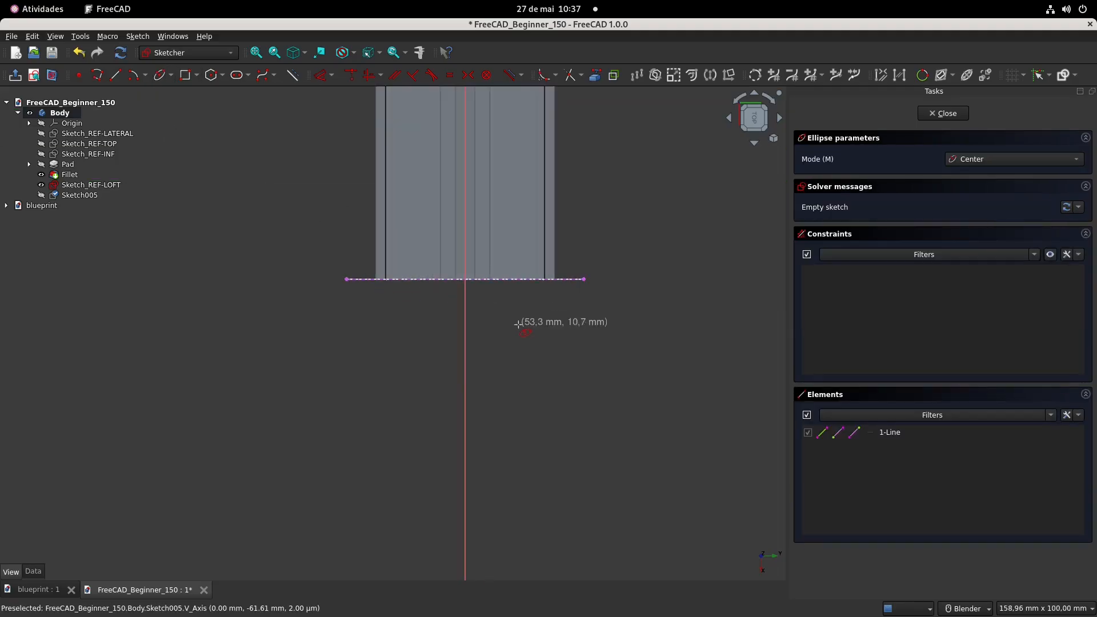
click(465, 296)
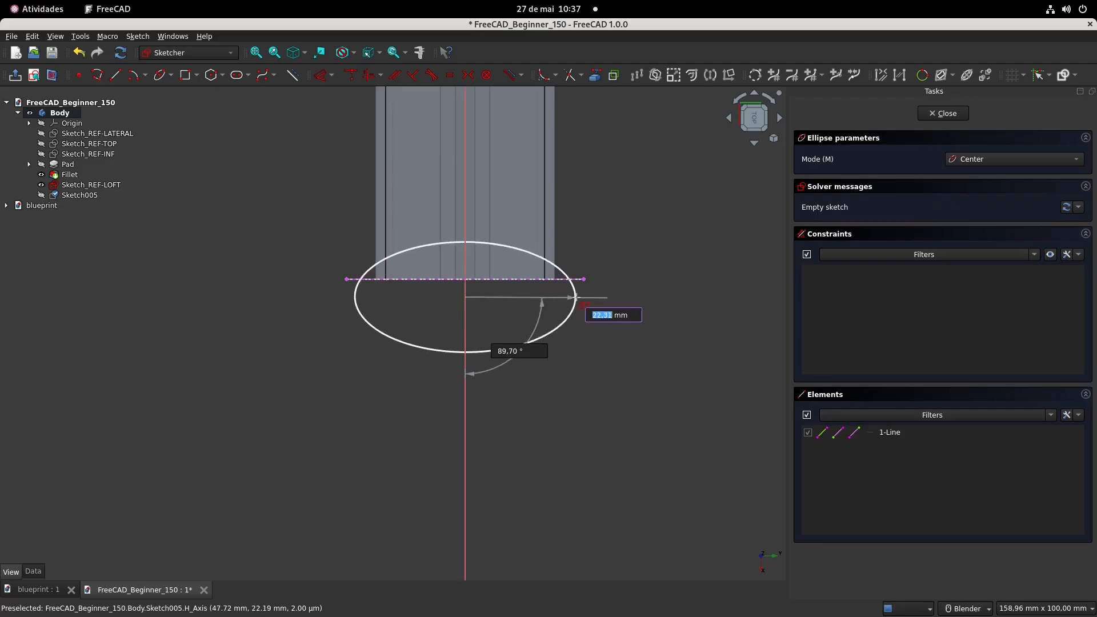
click(579, 295)
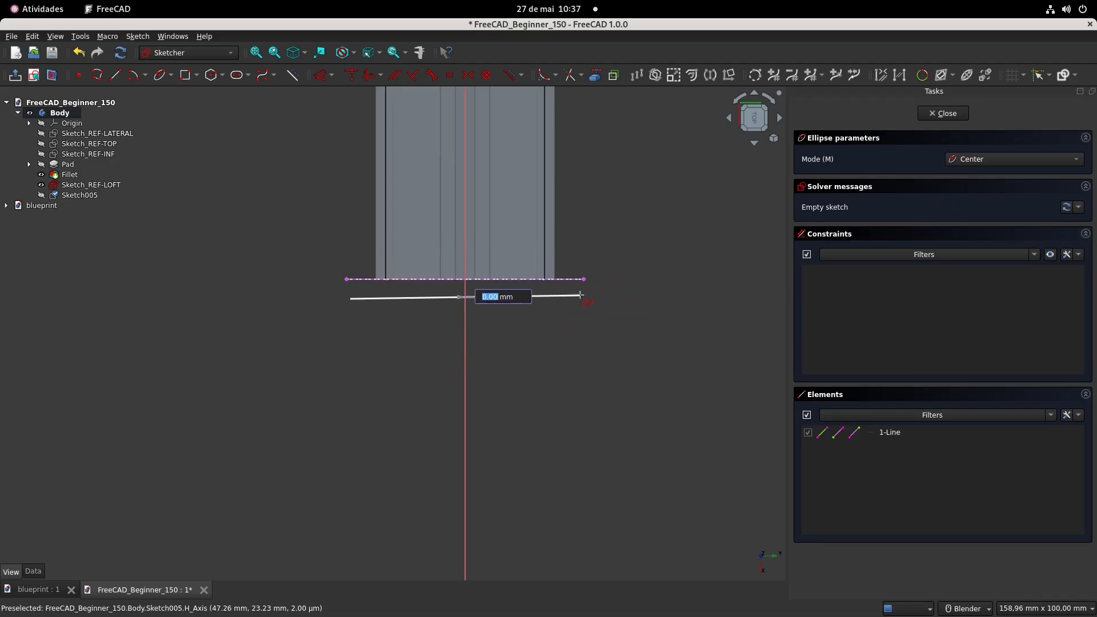
click(524, 321)
Check the elliptical section on the blueprint and dimension the ellipse's minor axis at 12 mm
click(35, 590)
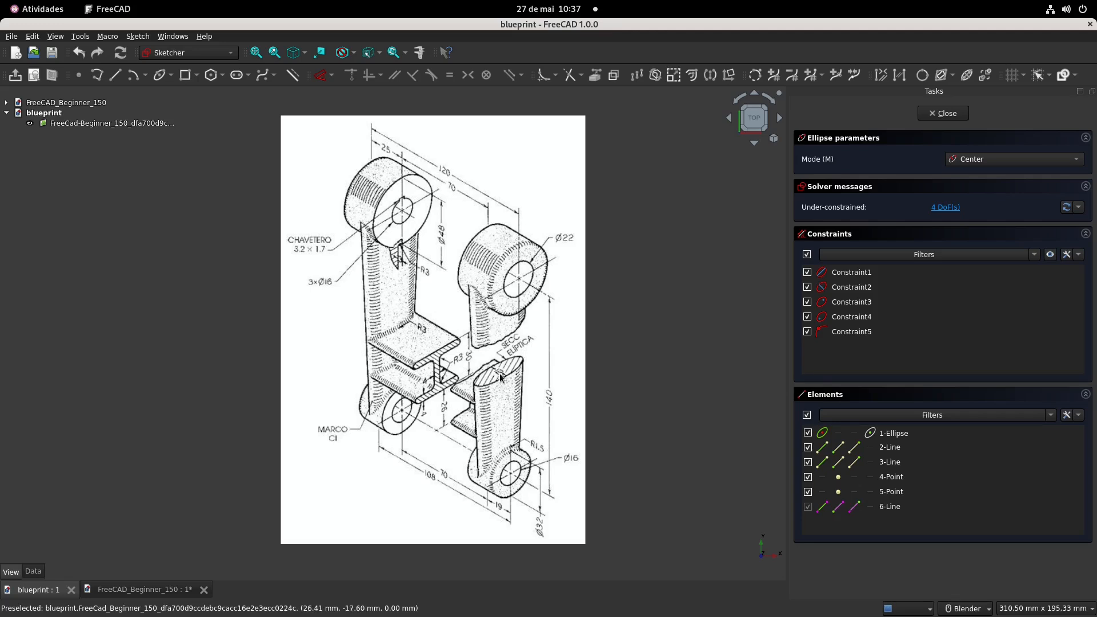
click(145, 589)
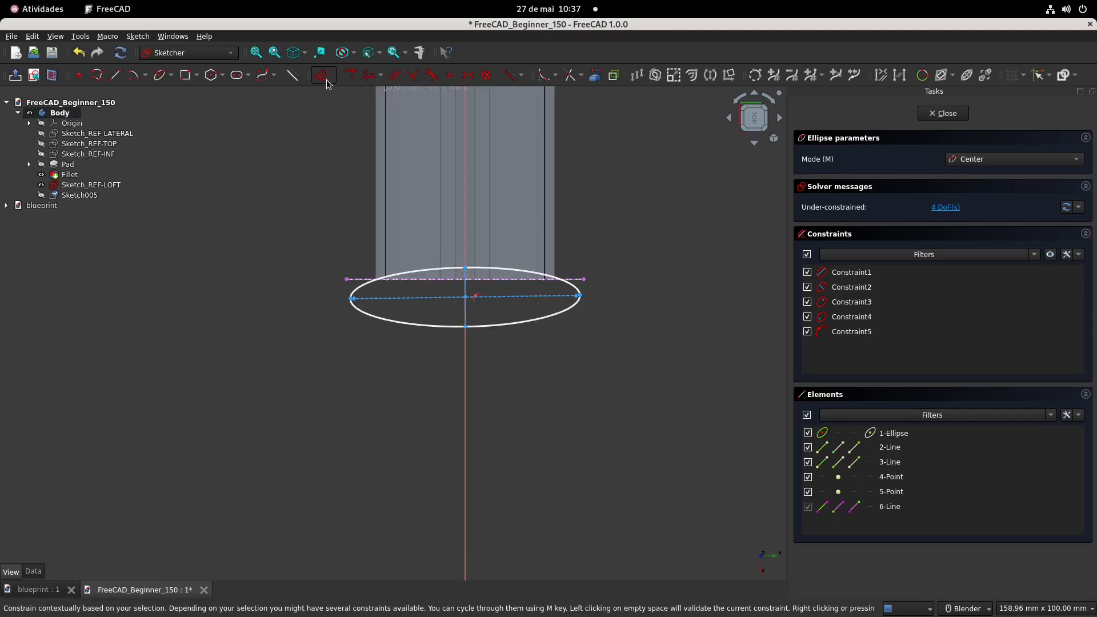
click(326, 80)
scroll(491, 305, up, 4)
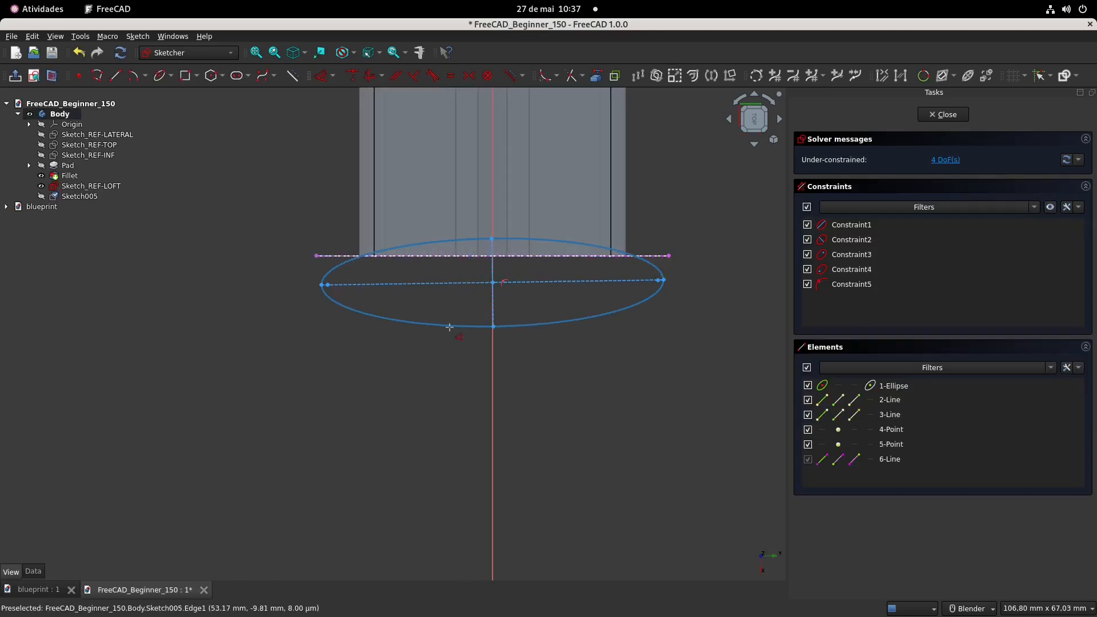
click(494, 309)
click(449, 369)
text(1)
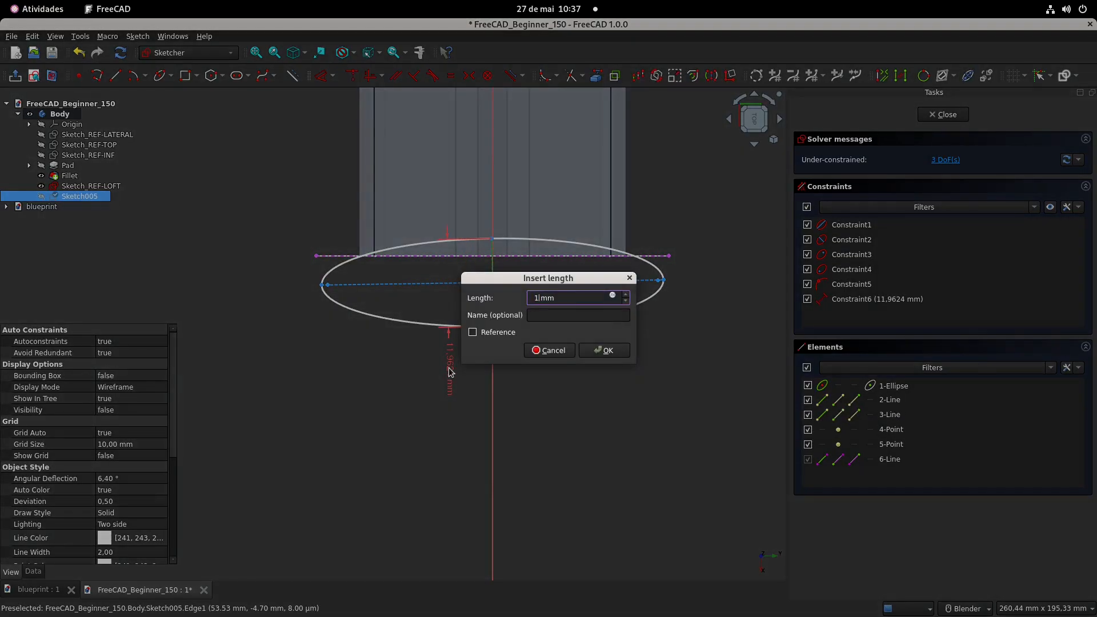
text(2)
key(Return)
Constrain the ellipse's major axis vertical and place the ellipse's center on the projected reference line
click(588, 281)
click(368, 75)
scroll(506, 327, up, 1)
click(469, 294)
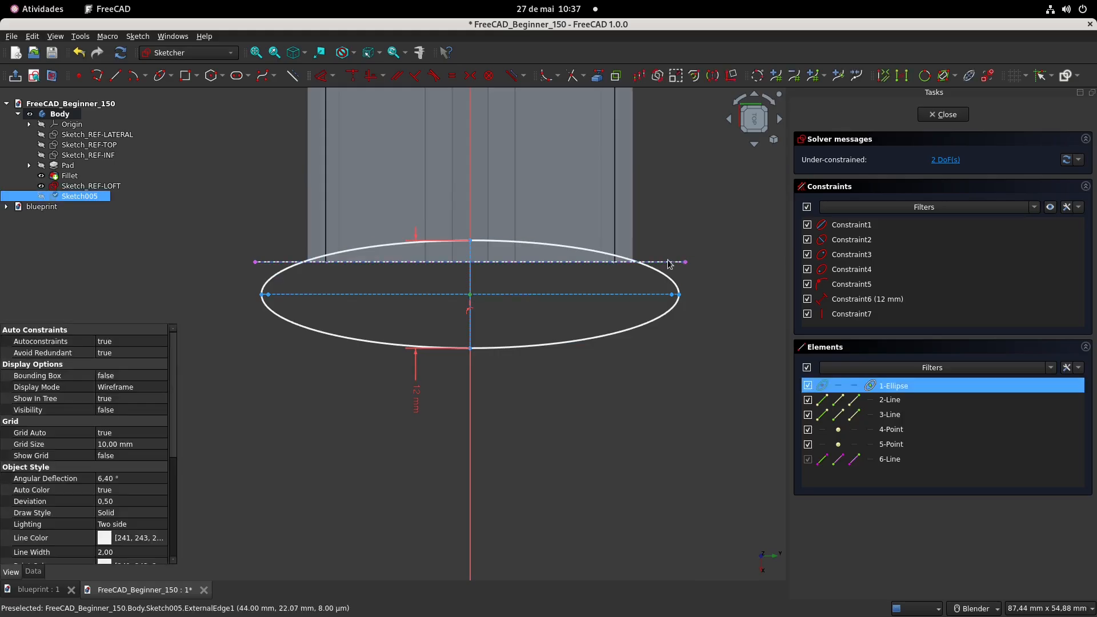
click(668, 262)
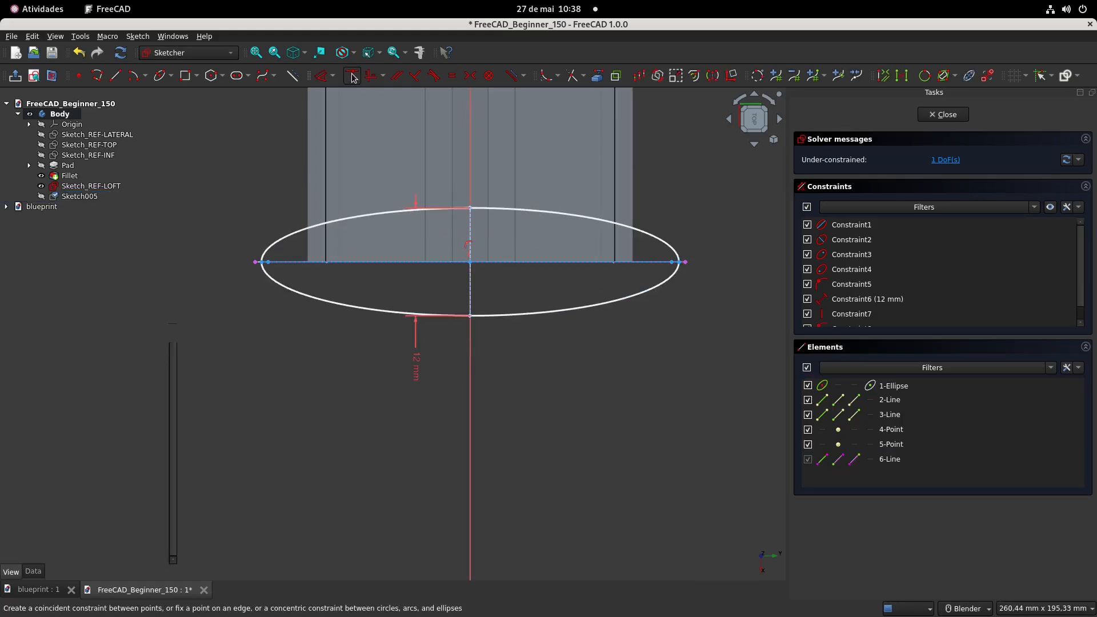
click(353, 75)
Dimension the gap between the end of the ellipse's major axis and the adjacent endpoint of the projected line
shift+middle_drag(631, 257, 461, 280)
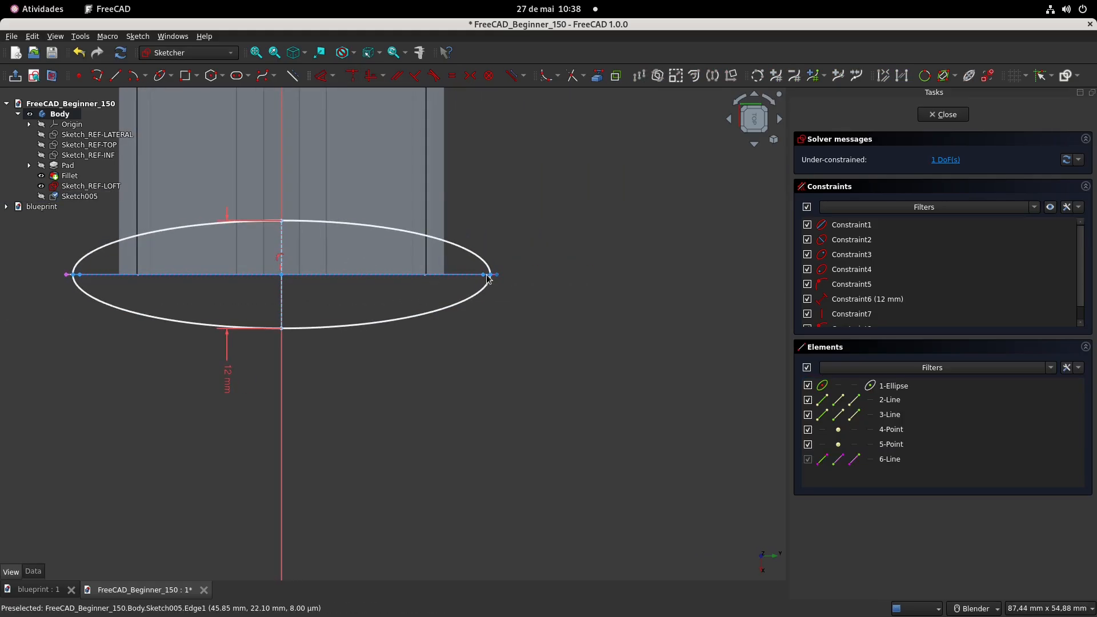
scroll(489, 279, up, 8)
drag(534, 281, 507, 288)
scroll(536, 274, down, 2)
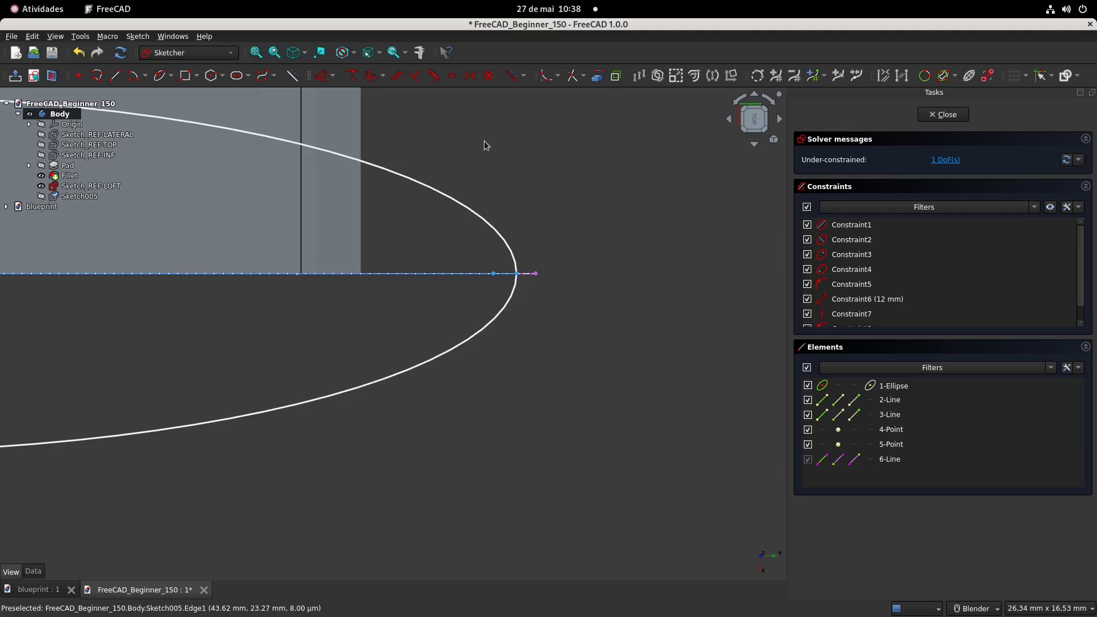
scroll(529, 297, up, 2)
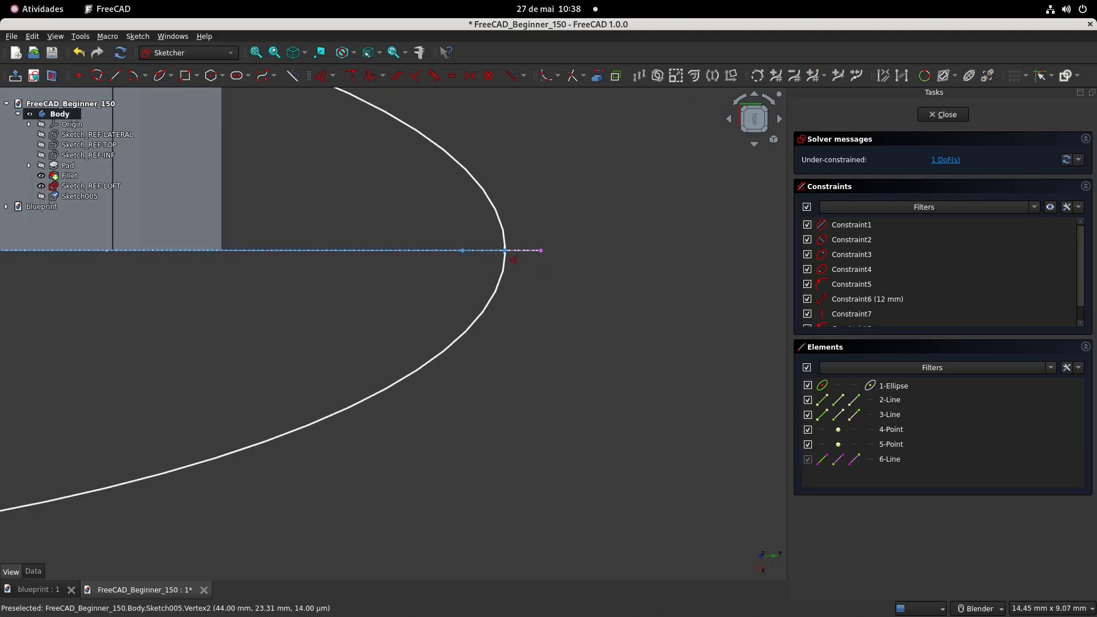
click(504, 250)
click(541, 250)
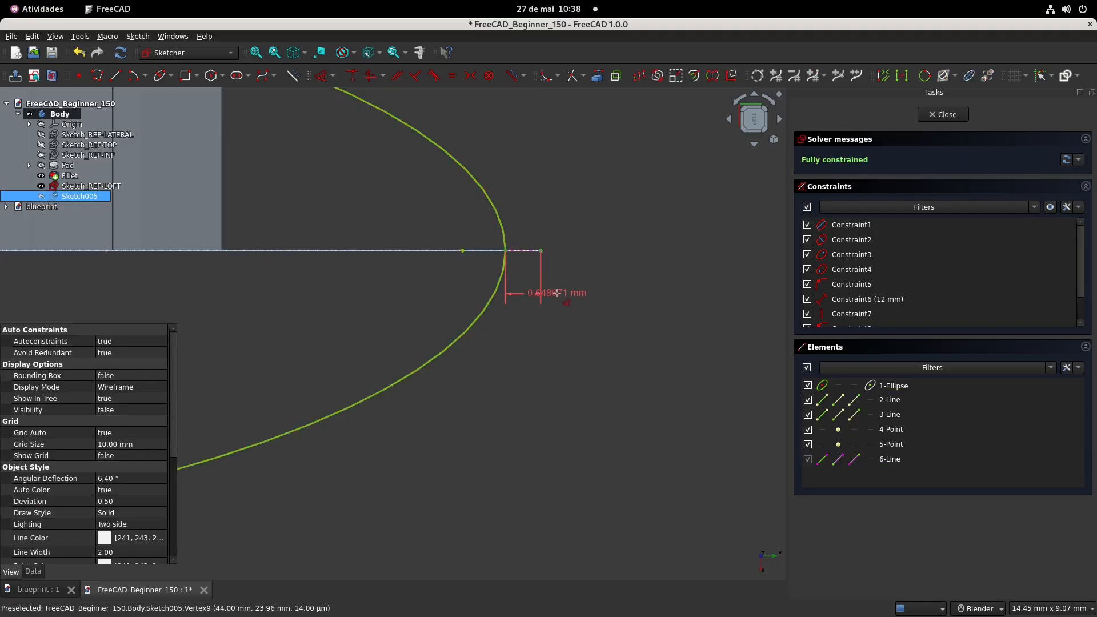
Set the distance between the ellipse's long-axis end and the reference line's endpoint to 0.1 mm and close the sketch
click(590, 298)
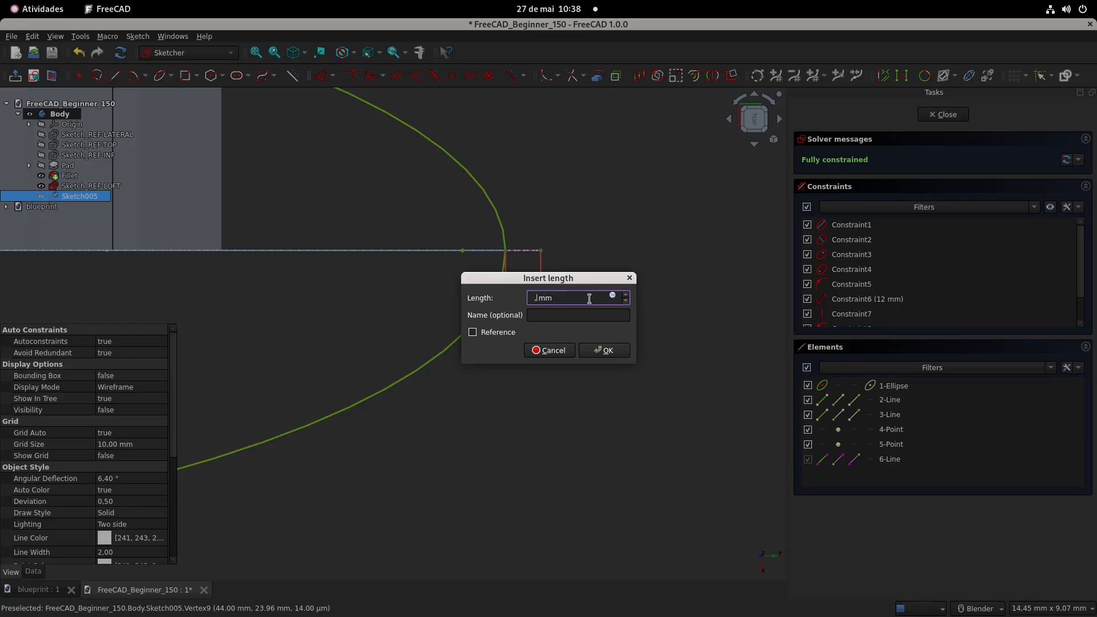
key(Return)
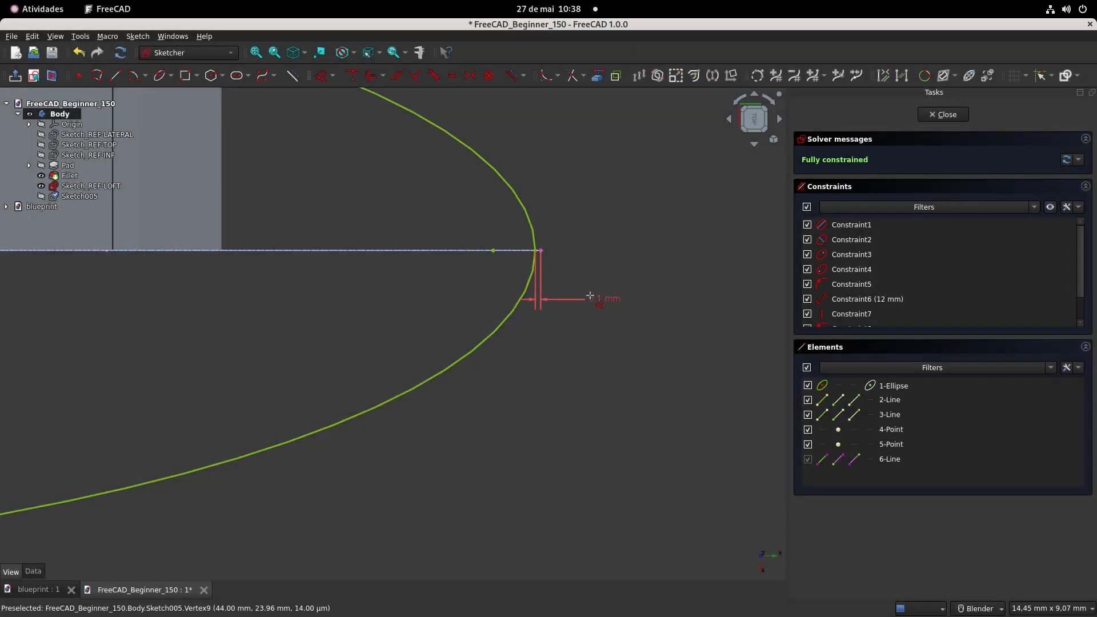
scroll(590, 296, down, 4)
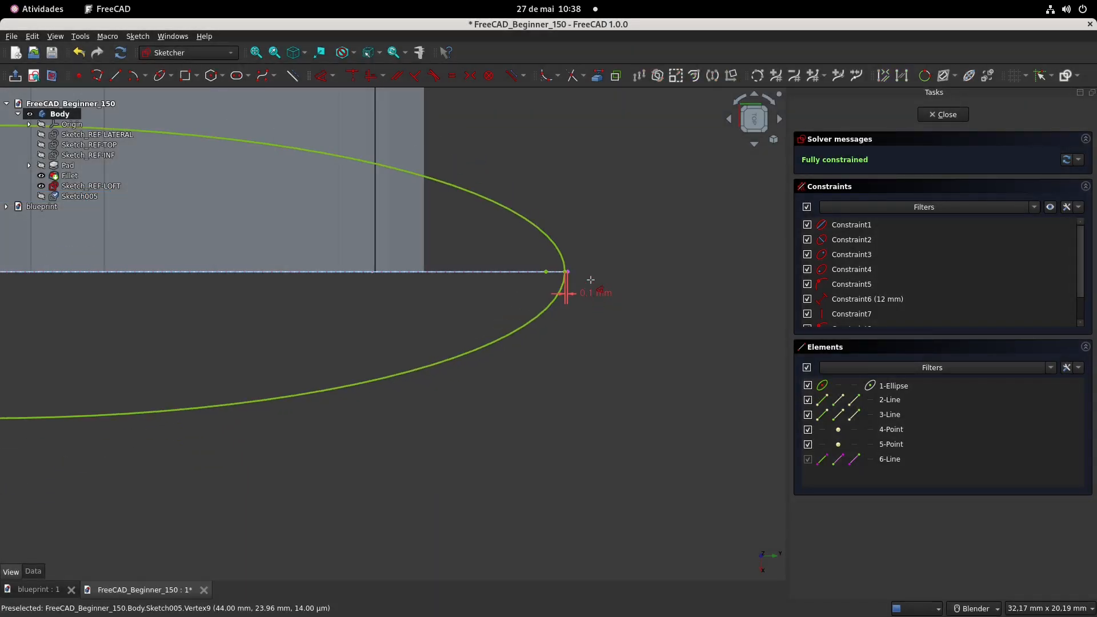
scroll(590, 279, down, 3)
scroll(578, 276, up, 3)
scroll(578, 277, down, 5)
shift+middle_drag(441, 298, 444, 312)
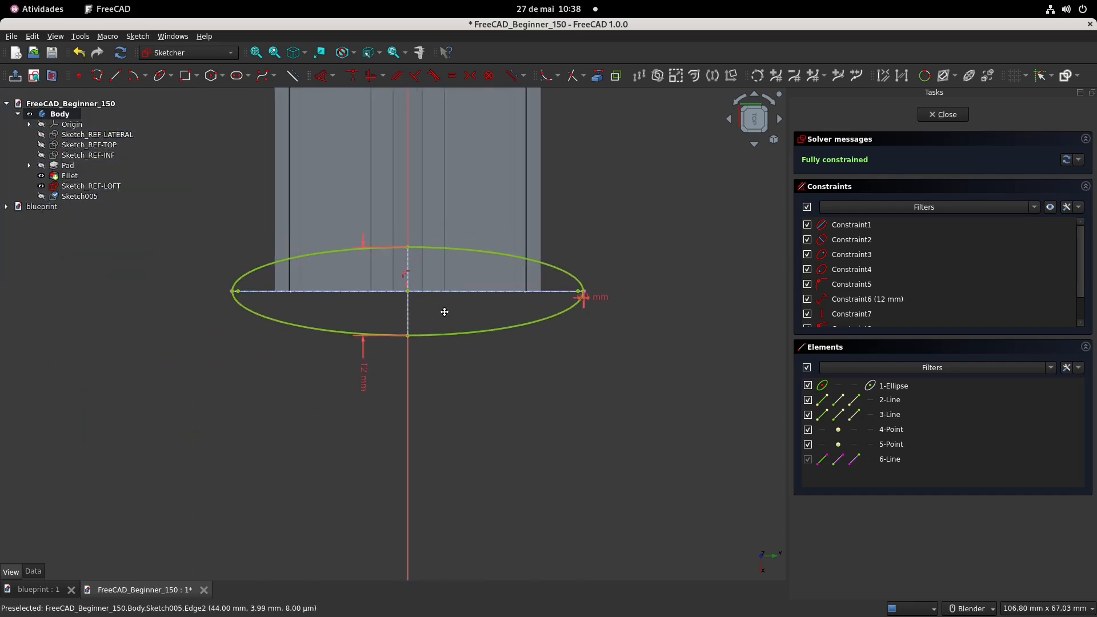
click(944, 114)
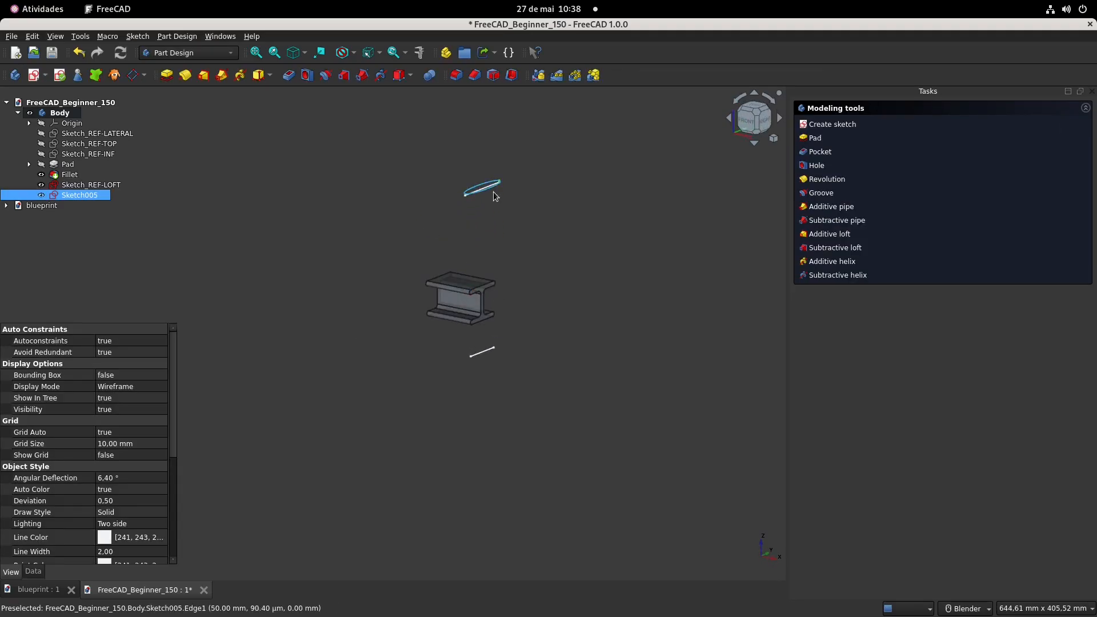
Rename the finished ellipse sketch as Sketch_perfil-TOP
scroll(493, 194, up, 4)
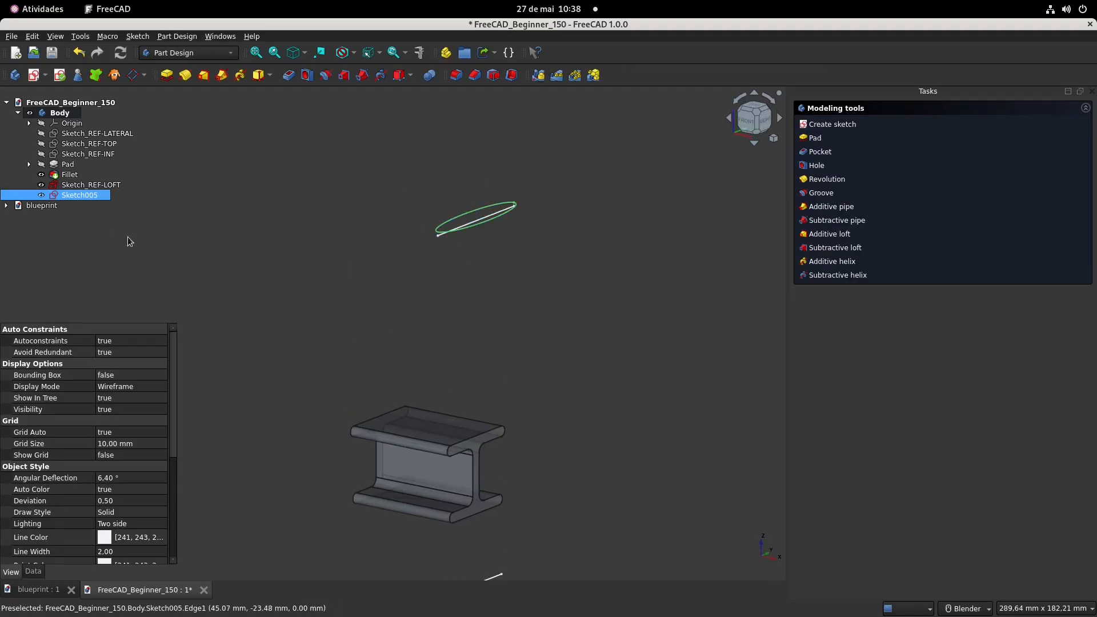
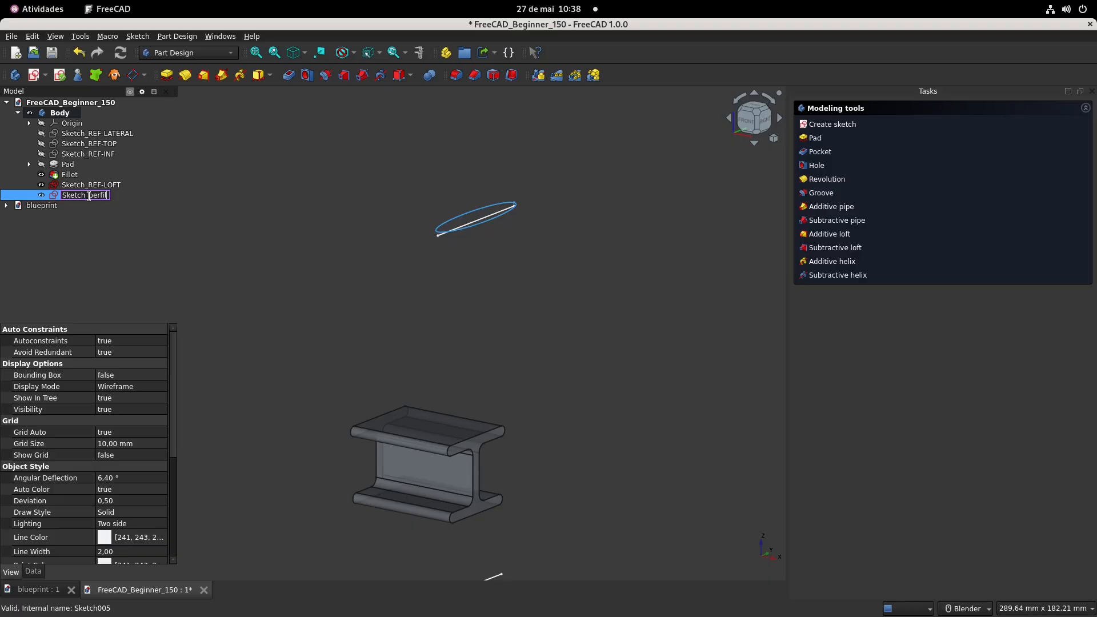
text(OP)
key(Return)
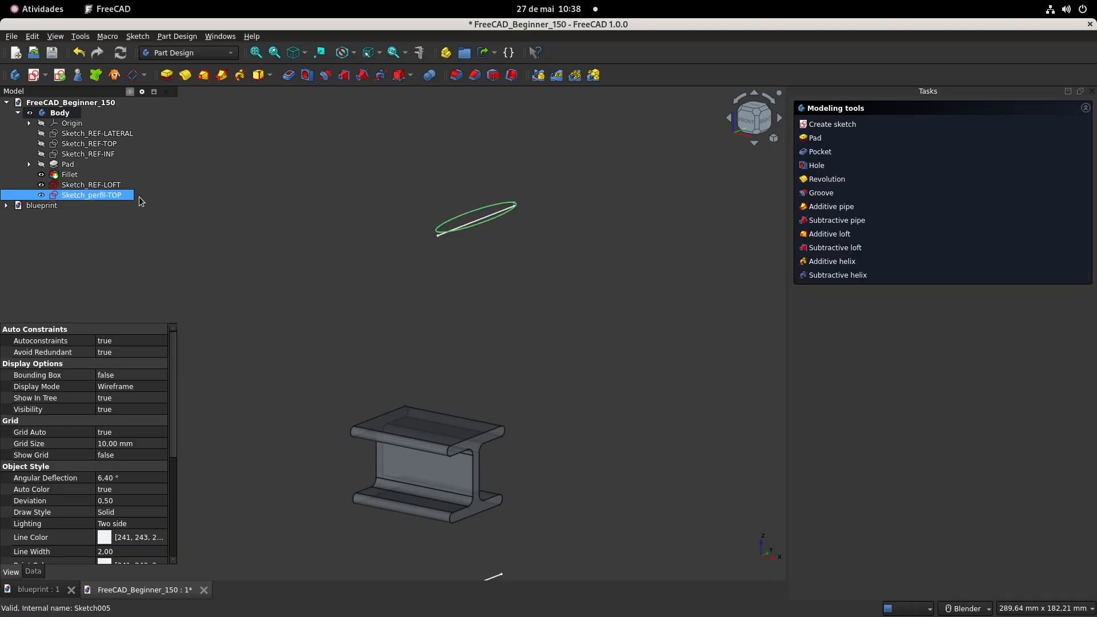
Open Sketch_REF-LOFT for editing and try to dimension from the upper line's endpoint to the origin
double_click(102, 185)
scroll(360, 107, up, 2)
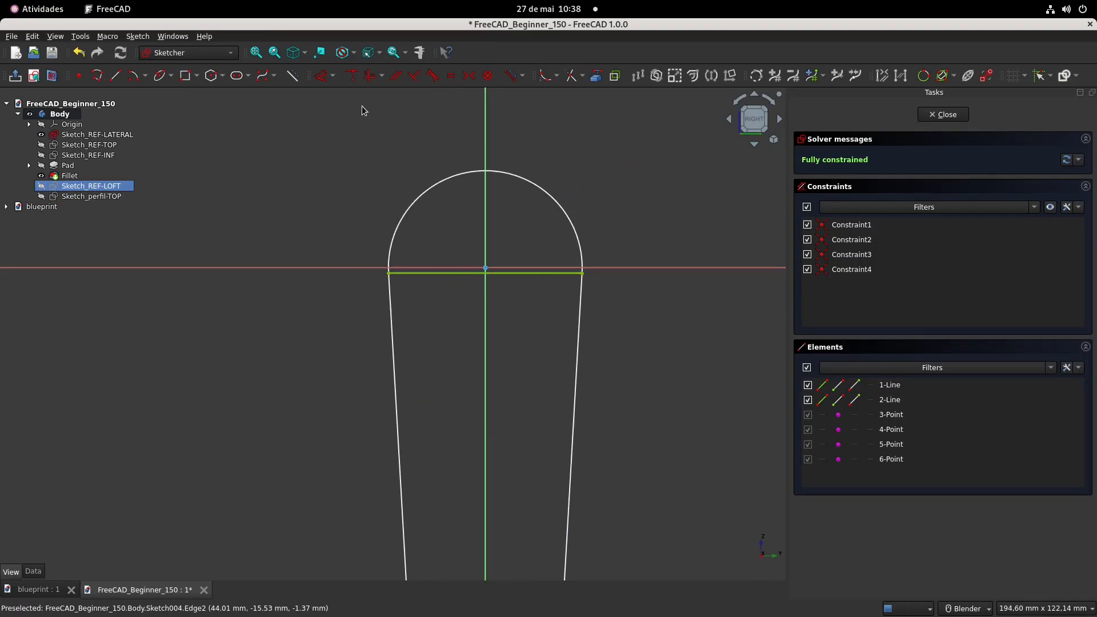
scroll(385, 130, up, 2)
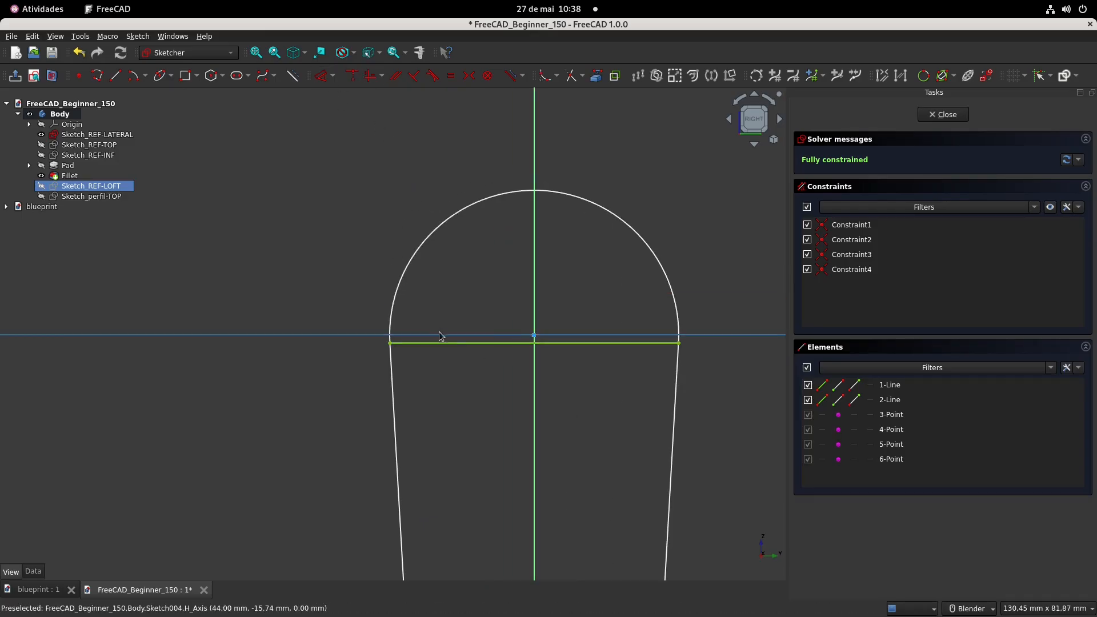
scroll(474, 337, up, 1)
click(325, 80)
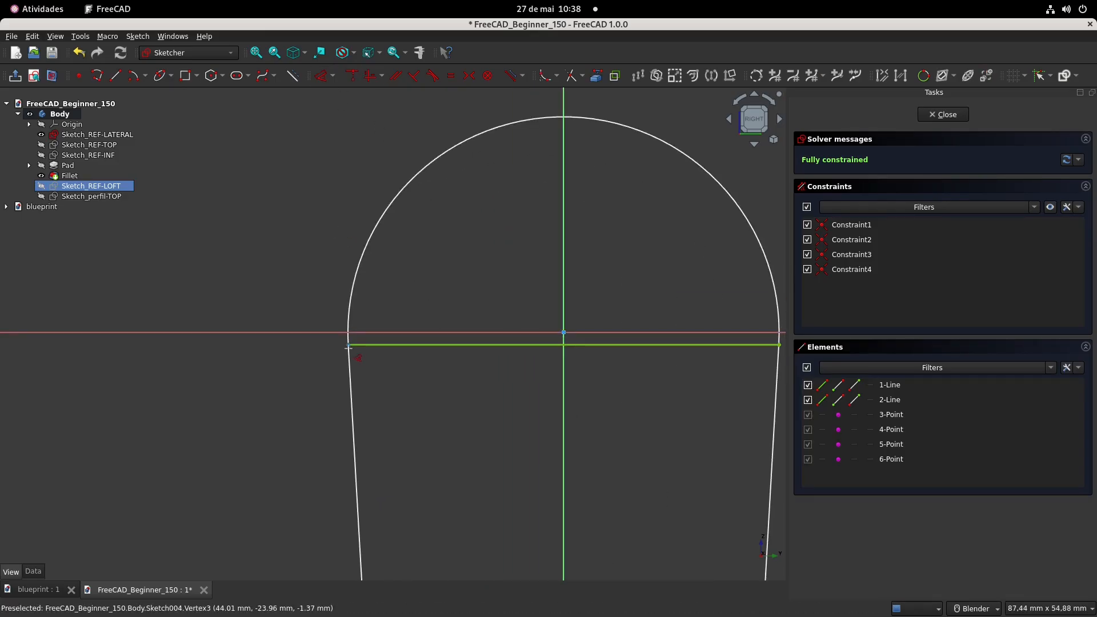
click(347, 345)
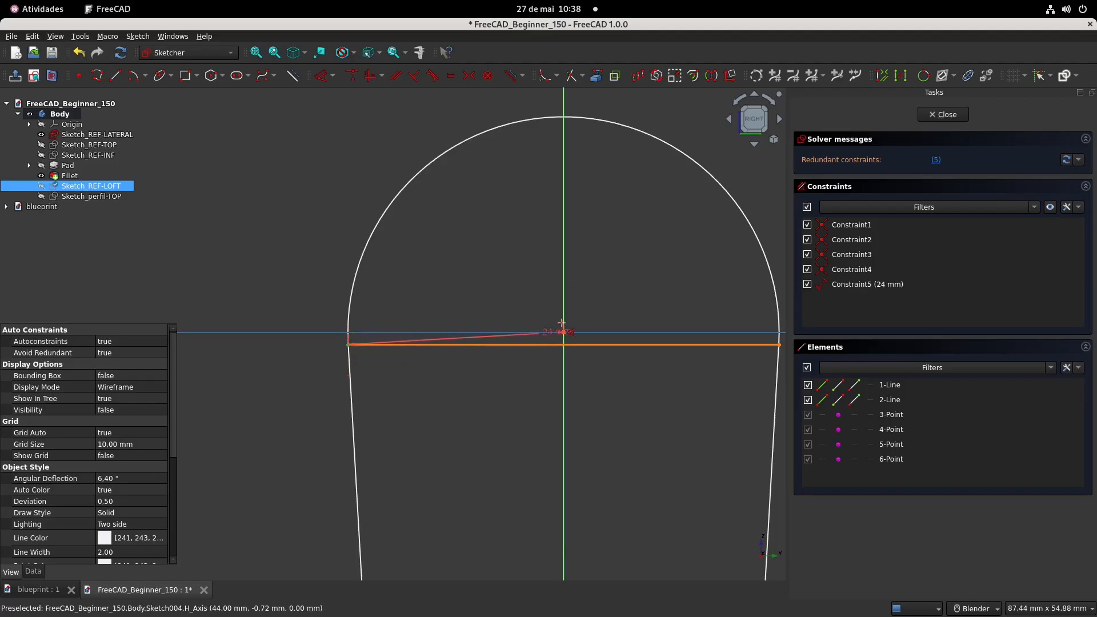
shift+middle_drag(743, 371, 558, 374)
key(Escape)
Measure the vertical distance between the upper line's other endpoint and the horizontal axis, then close Sketch_REF-LOFT
click(594, 347)
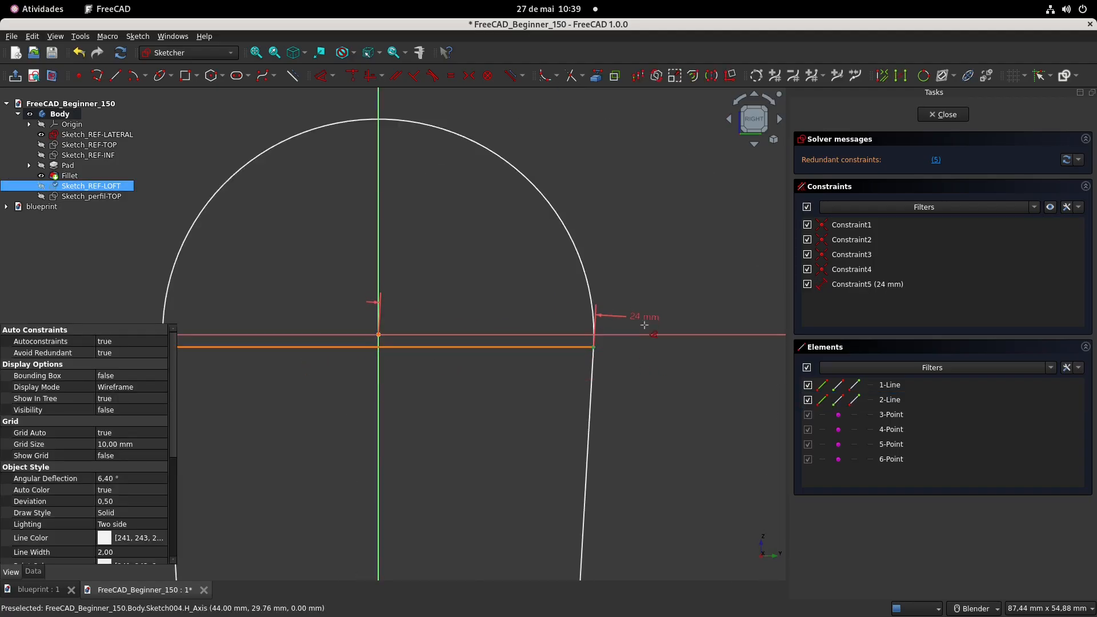
click(652, 335)
click(656, 383)
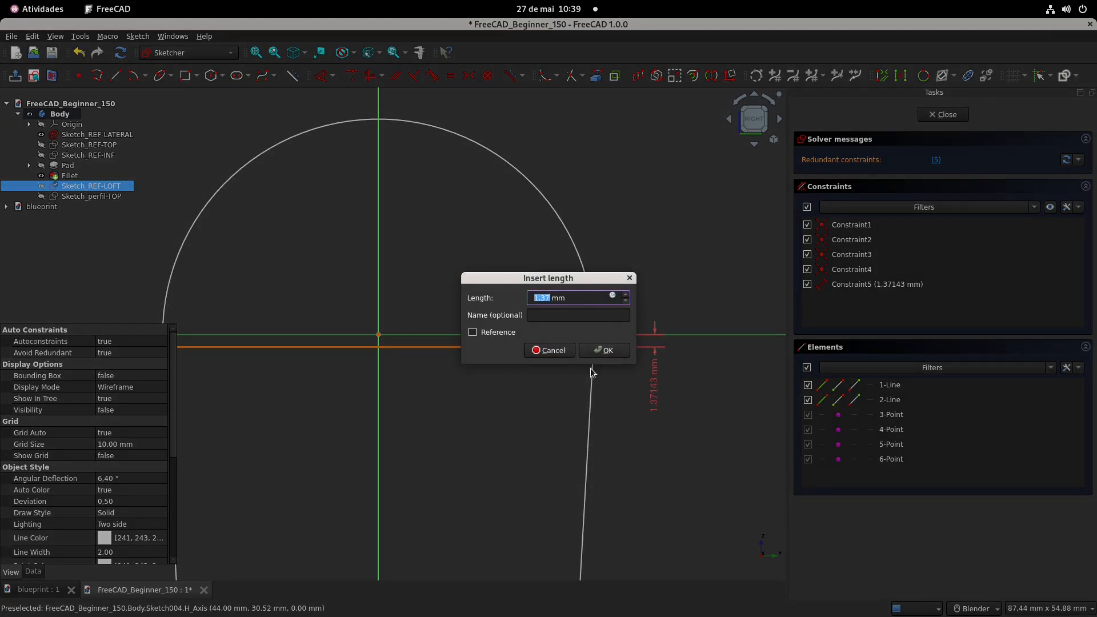
click(604, 349)
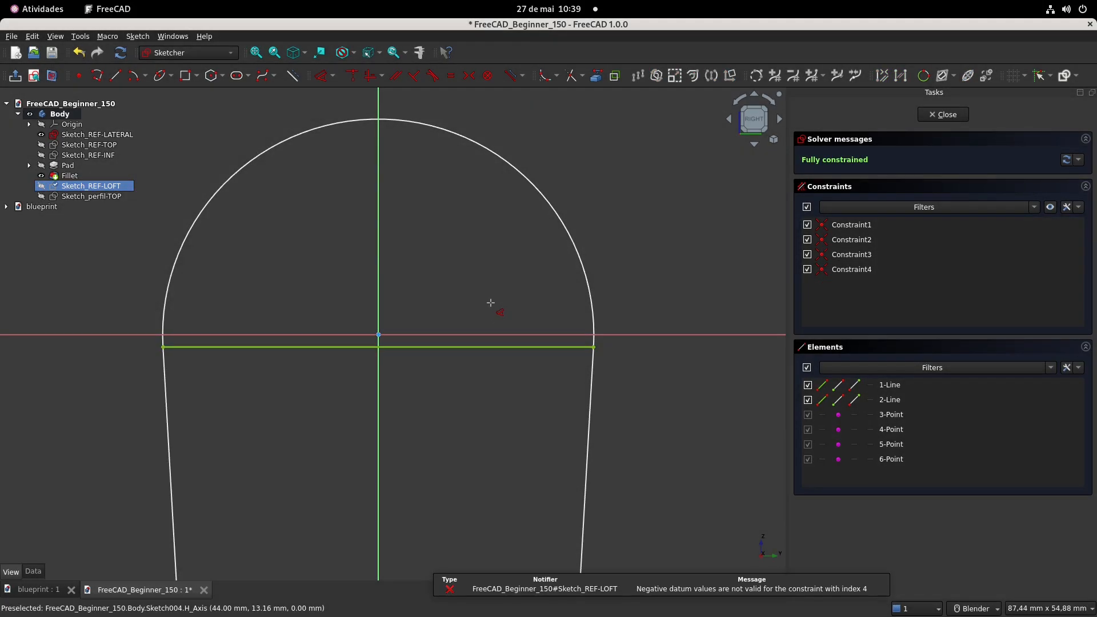
click(94, 198)
click(947, 118)
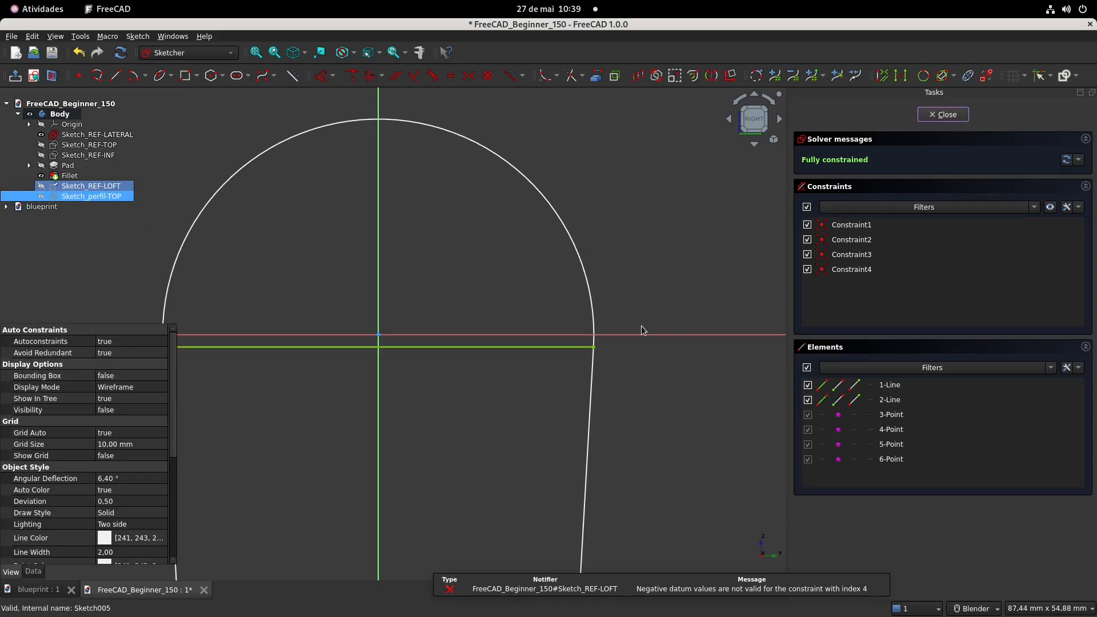
Set the attachment offset of Sketch_perfil-TOP to -1.37 mm in the z position
click(101, 196)
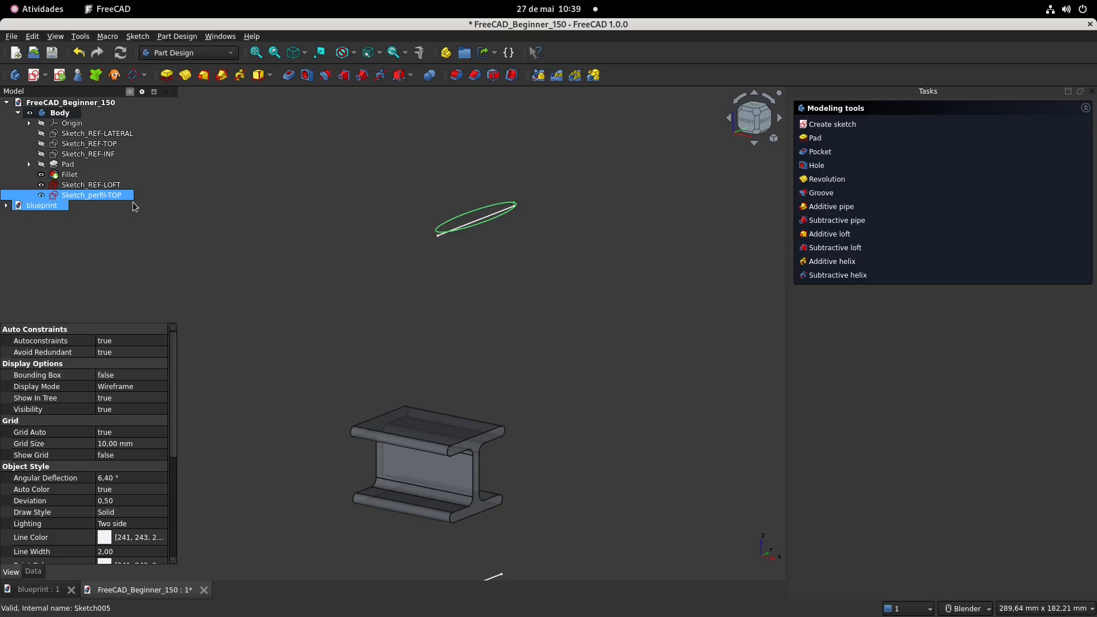
click(111, 195)
click(34, 572)
click(7, 387)
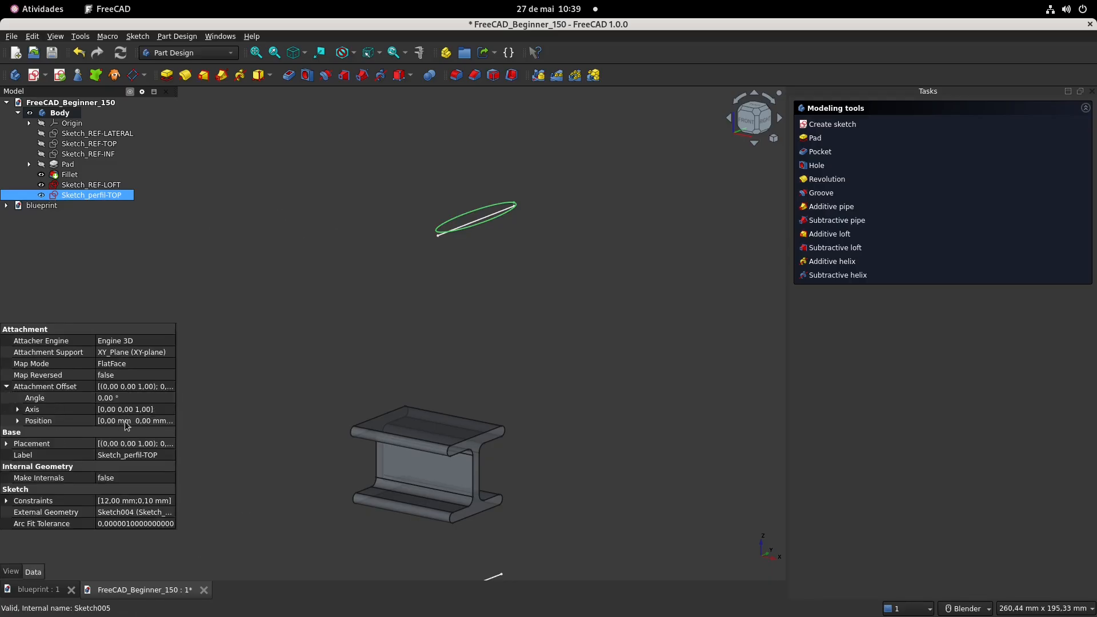
click(18, 421)
click(148, 455)
text(1,37)
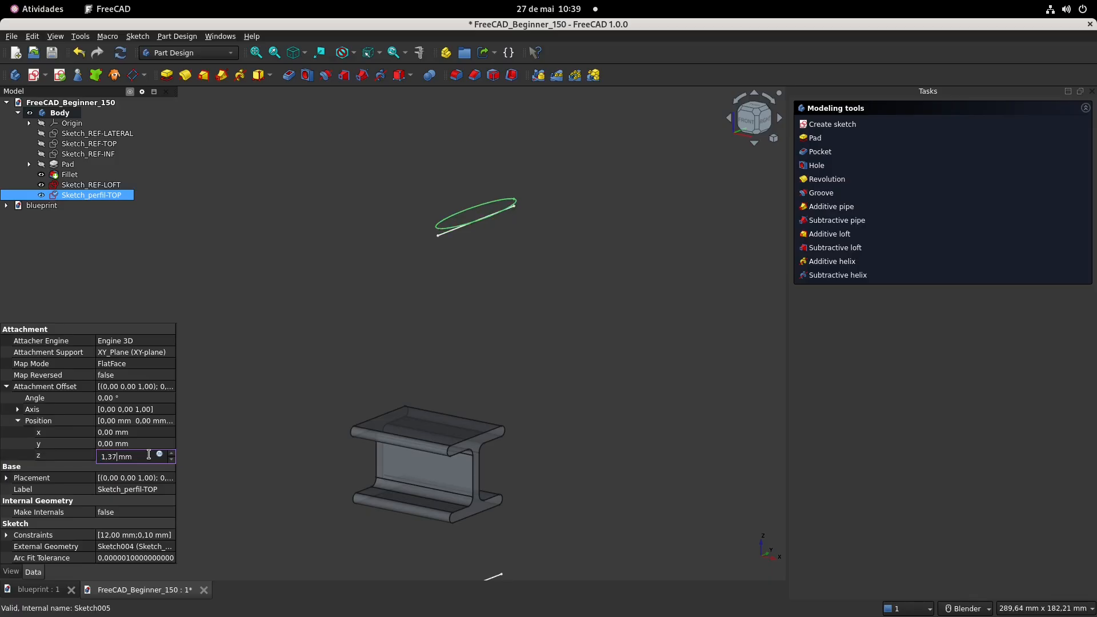
text(-)
key(Return)
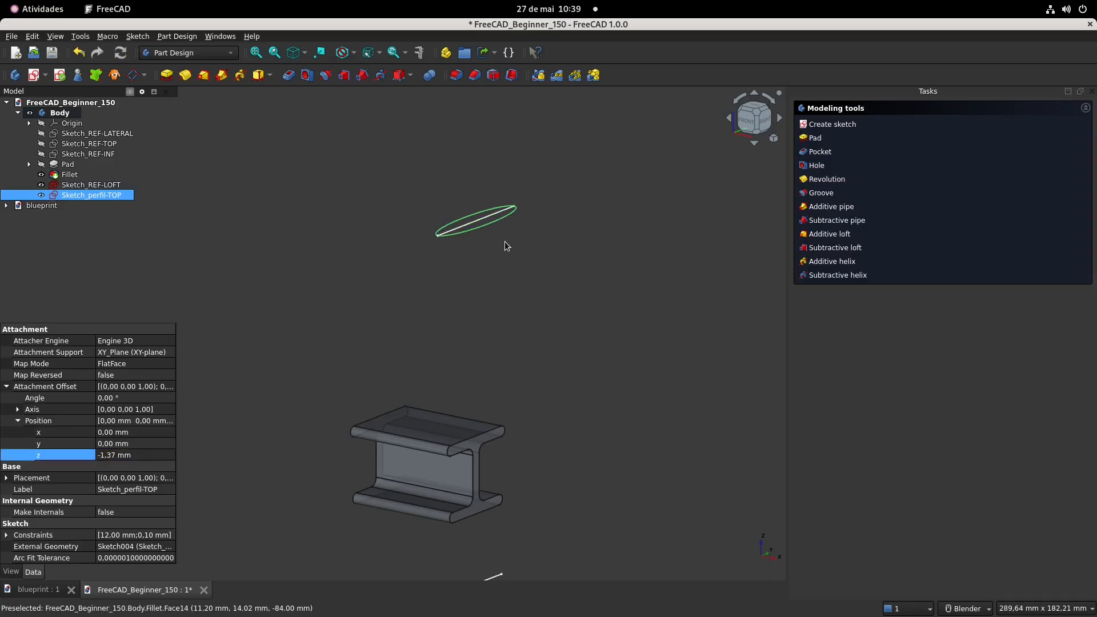
Hide Sketch_perfil-TOP in the model and clear the selection
scroll(506, 239, up, 3)
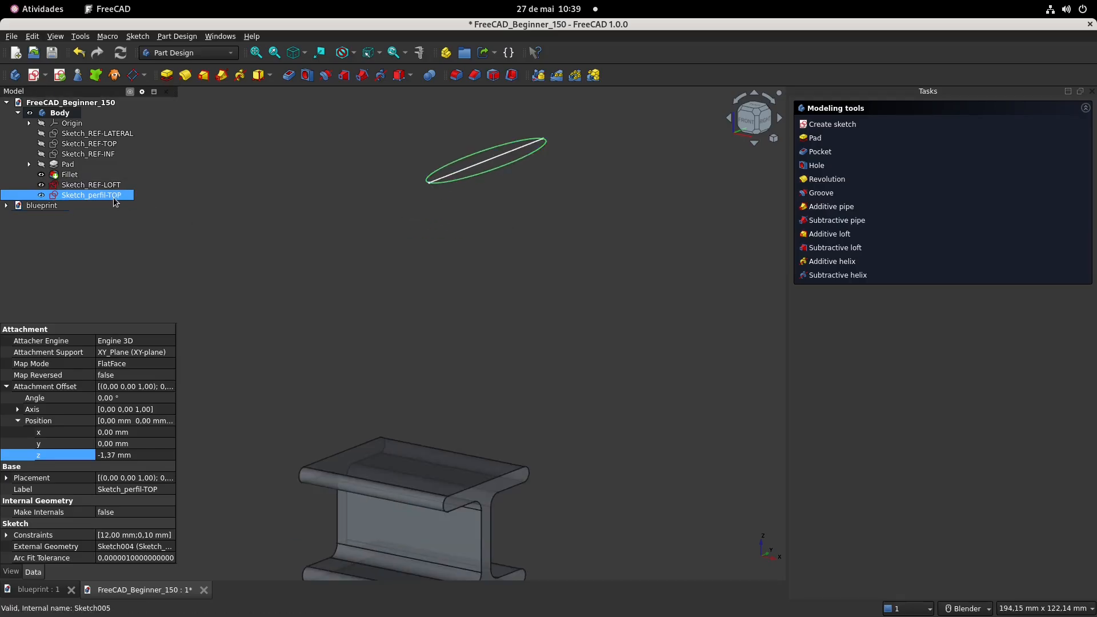
key(space)
scroll(160, 235, down, 3)
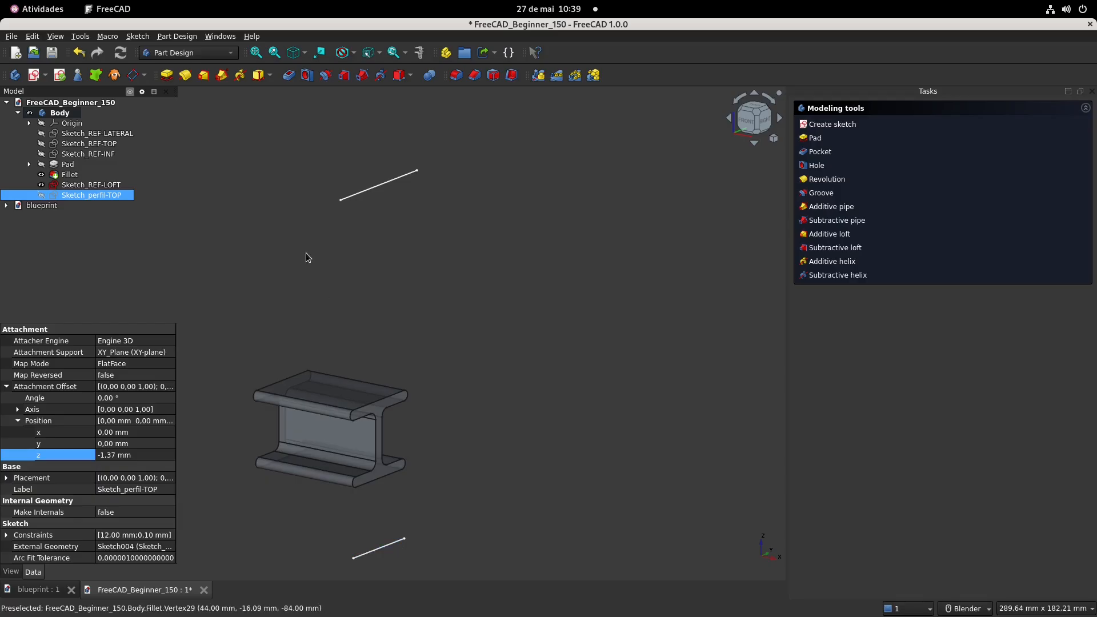
click(226, 181)
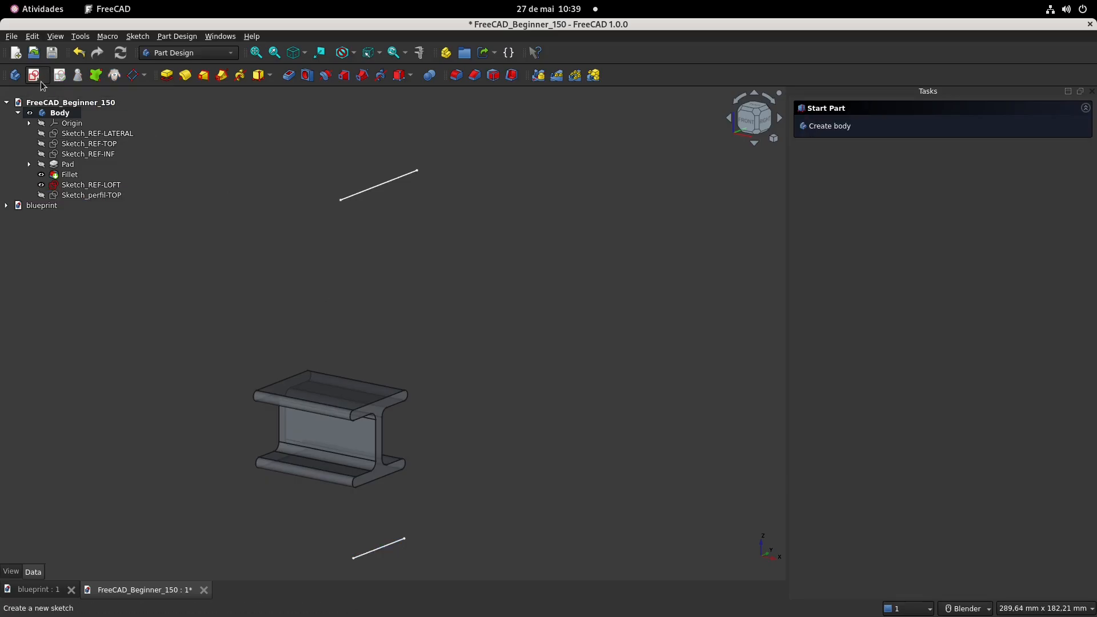
Create a sketch on the XY-plane and add the lower line of Sketch_REF-LOFT as external geometry, viewed from the top
click(40, 82)
mouse_move(379, 289)
middle_down()
mouse_move(423, 383)
mouse_move(353, 183)
middle_up()
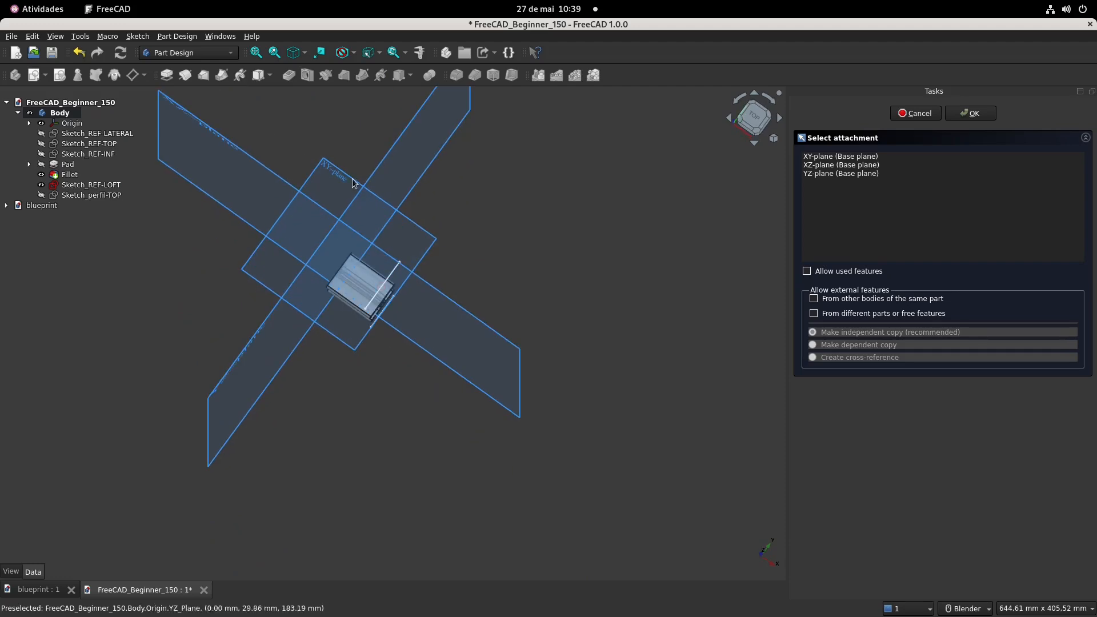
click(341, 181)
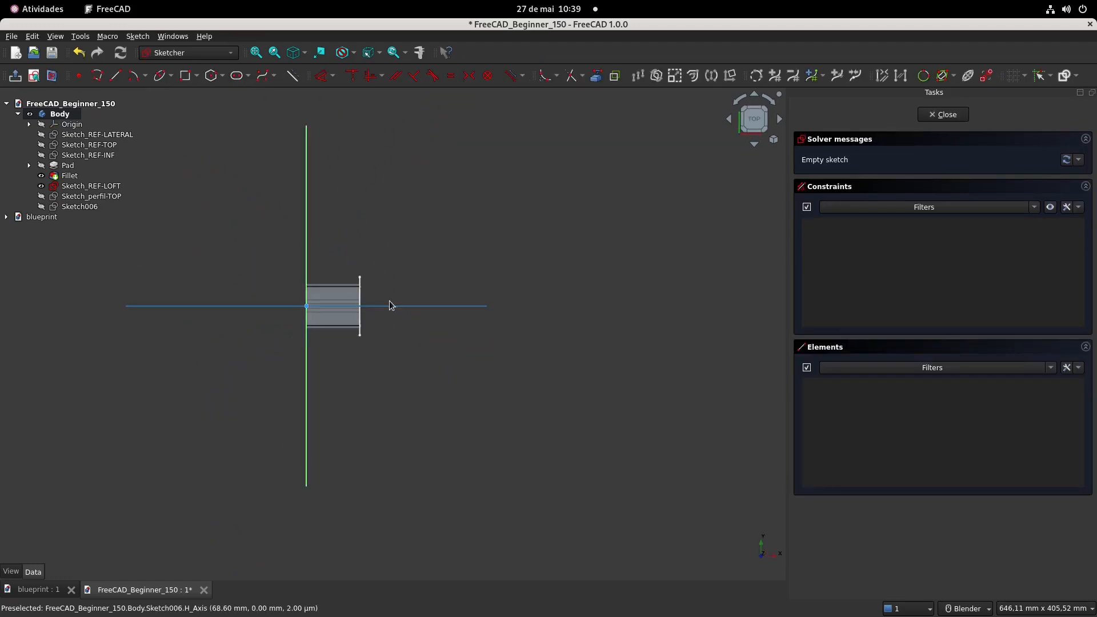
click(596, 77)
key(0)
click(379, 362)
click(753, 110)
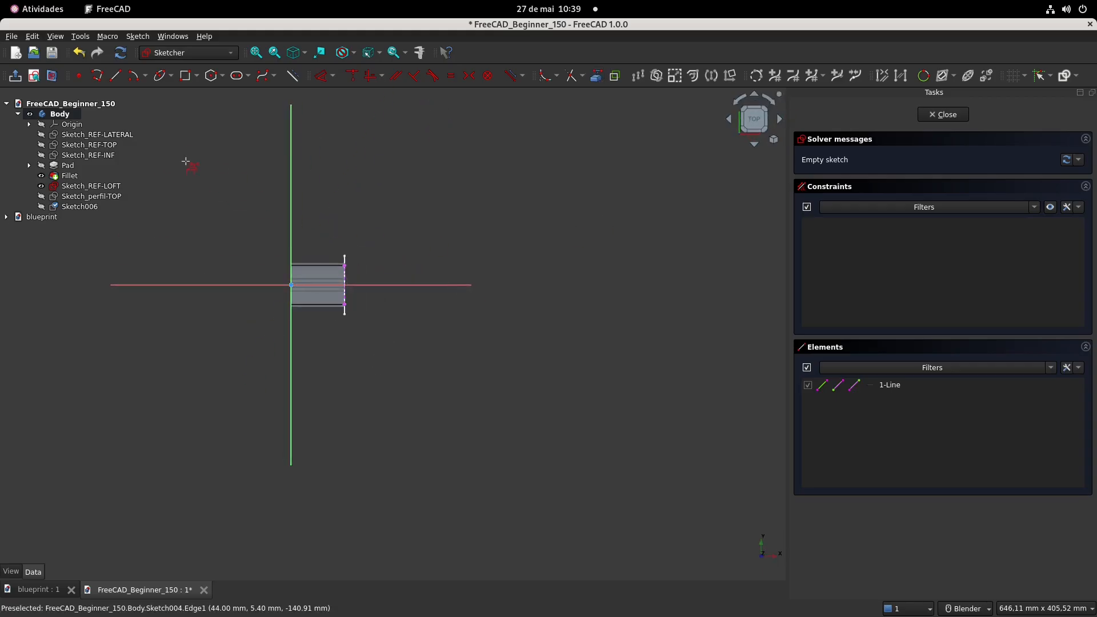
Draw a tall ellipse about 8.6 mm wide, centred on the horizontal axis just beyond the beam's end
click(238, 75)
scroll(314, 261, up, 3)
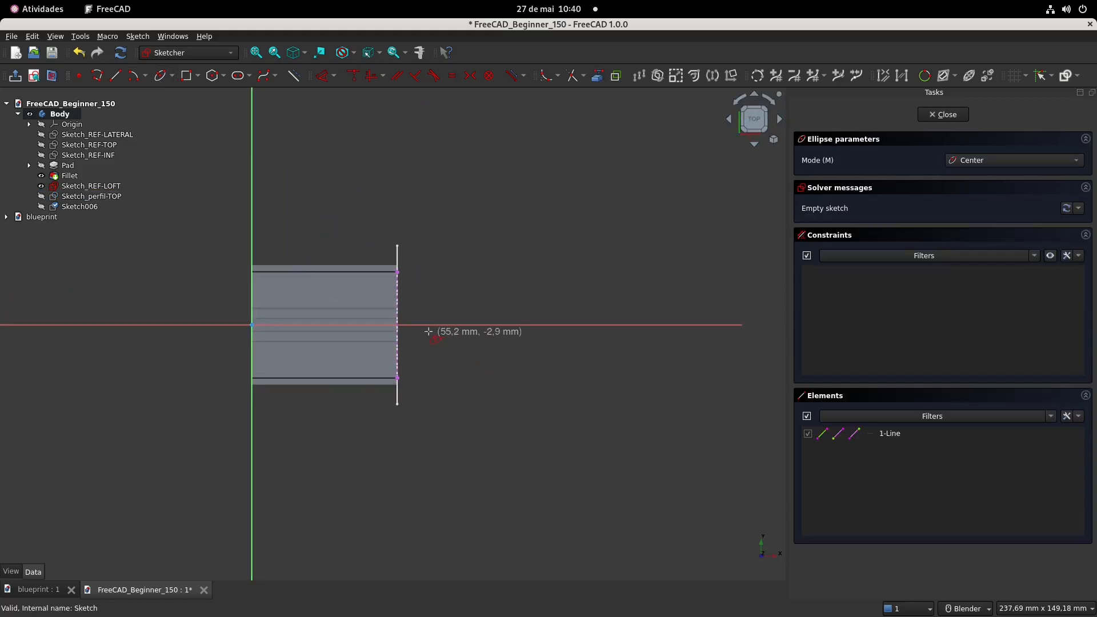
scroll(412, 324, up, 5)
click(411, 326)
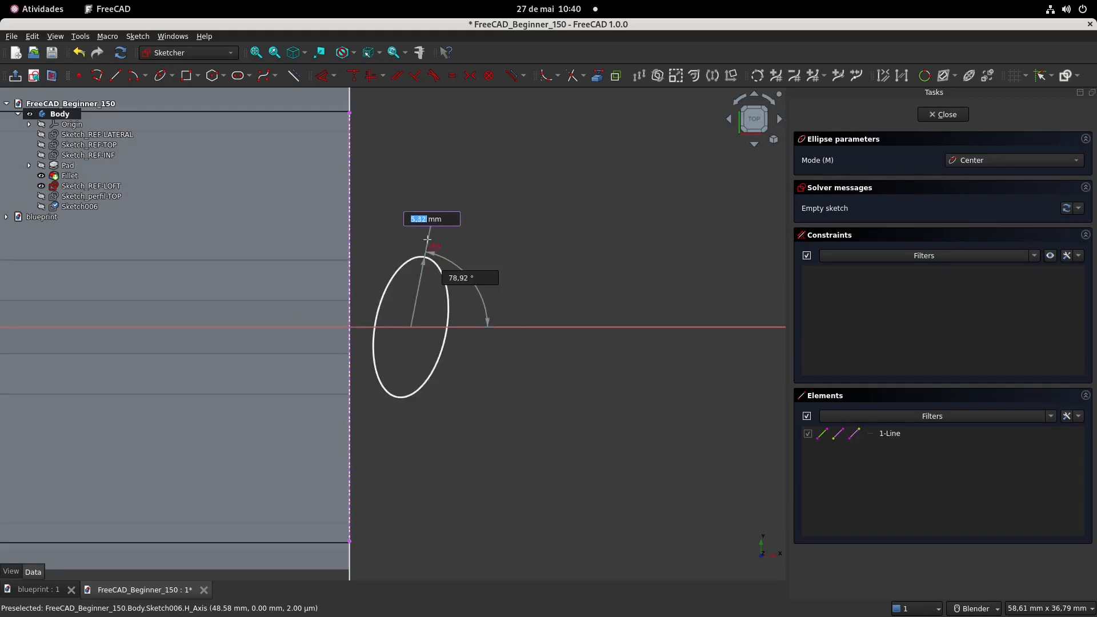
click(407, 142)
click(468, 327)
right_click(508, 196)
Constrain the ellipse's long axis to vertical and set its short axis length to 12 mm
click(372, 75)
click(409, 240)
click(322, 75)
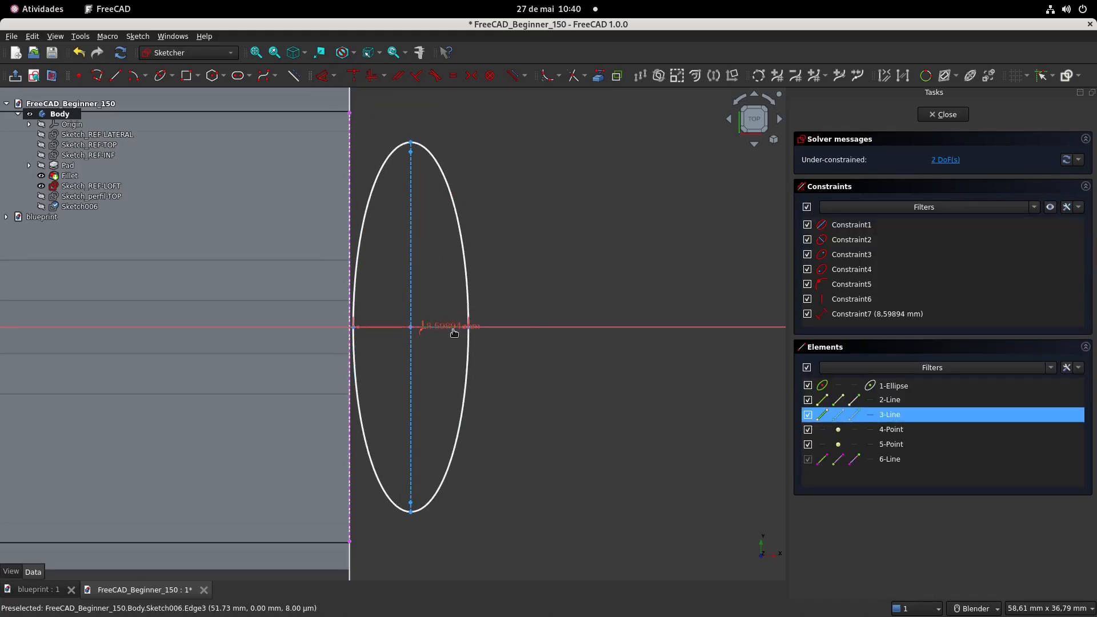
click(449, 327)
click(521, 361)
text(12)
key(Return)
right_click(516, 140)
Constrain the ellipse's centre to lie on the external reference line
click(401, 328)
click(350, 305)
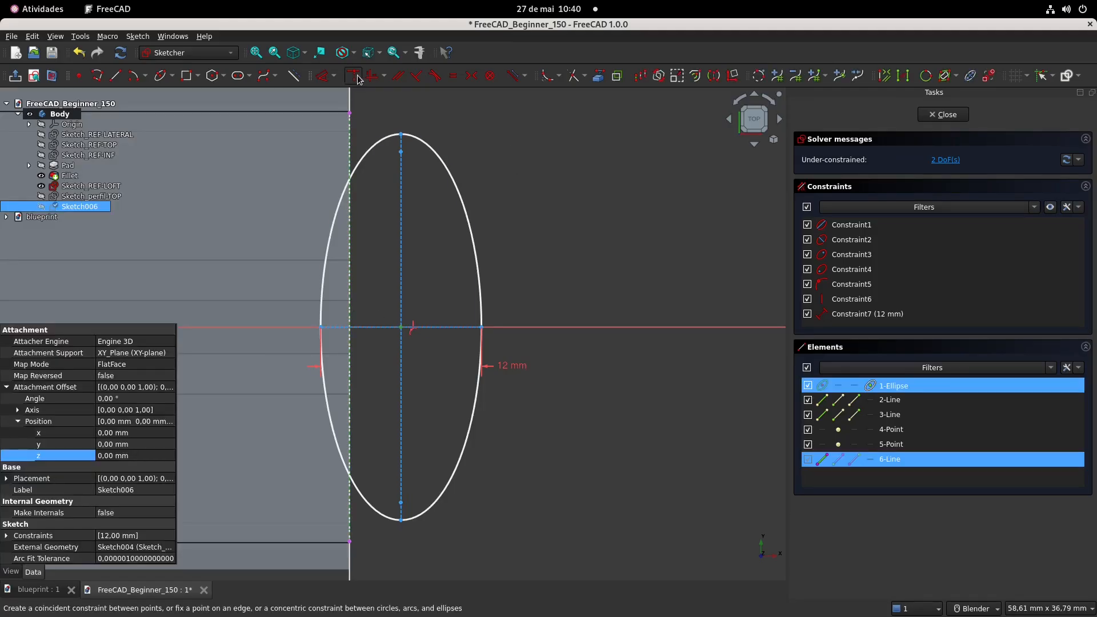
click(356, 76)
Set the distance between the ellipse's upper vertex and the reference line's upper endpoint to 0.1 mm
shift+middle_drag(392, 165, 447, 326)
scroll(408, 298, up, 5)
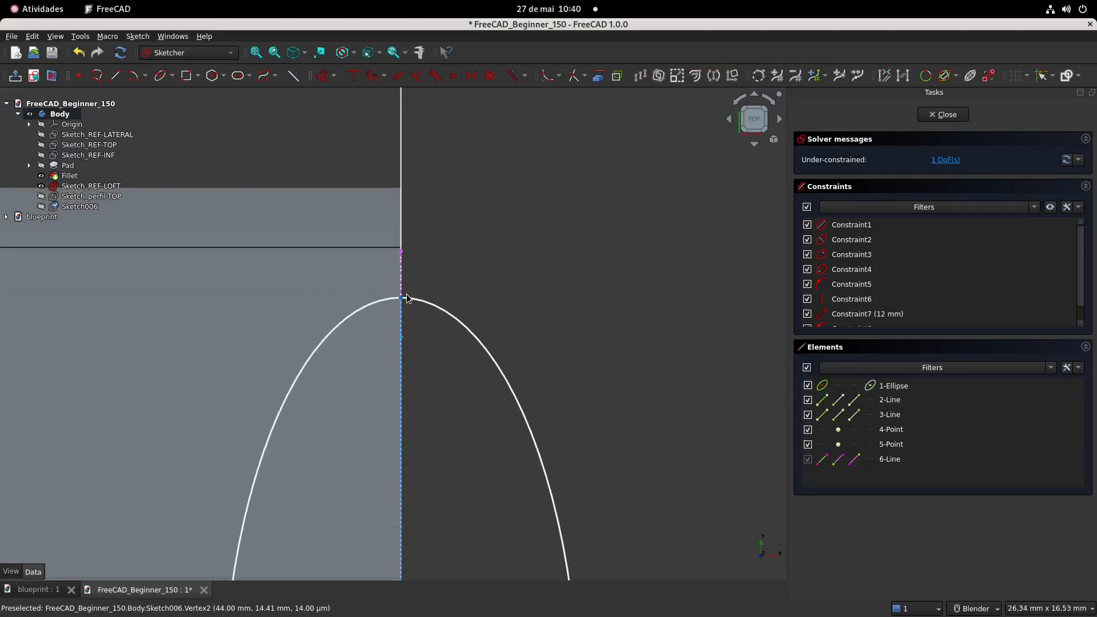
click(399, 234)
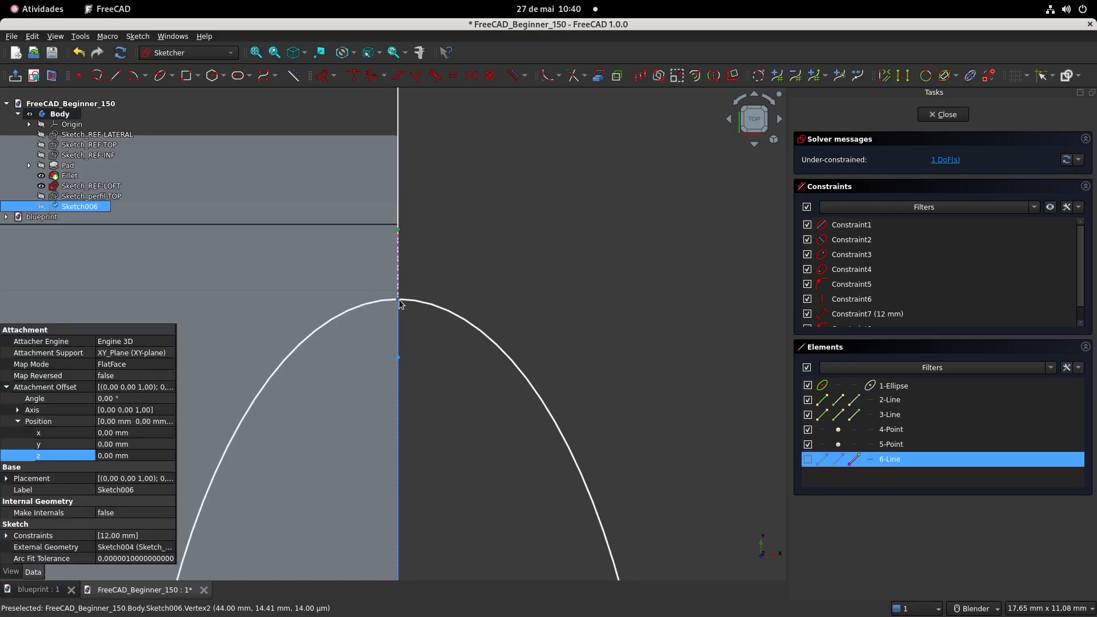
click(401, 307)
click(323, 76)
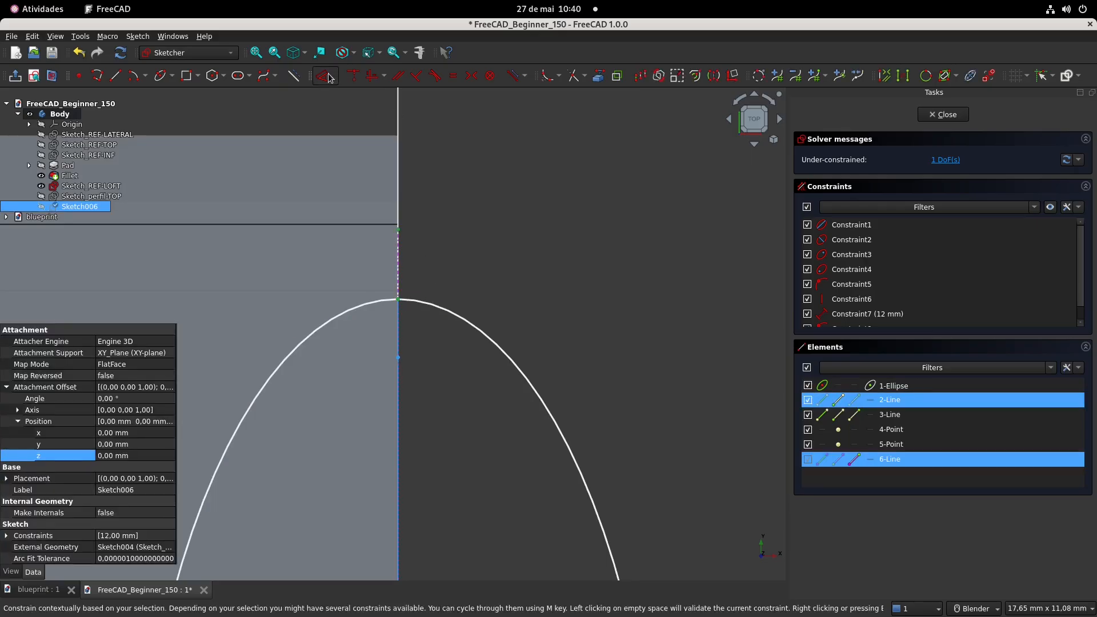
click(452, 207)
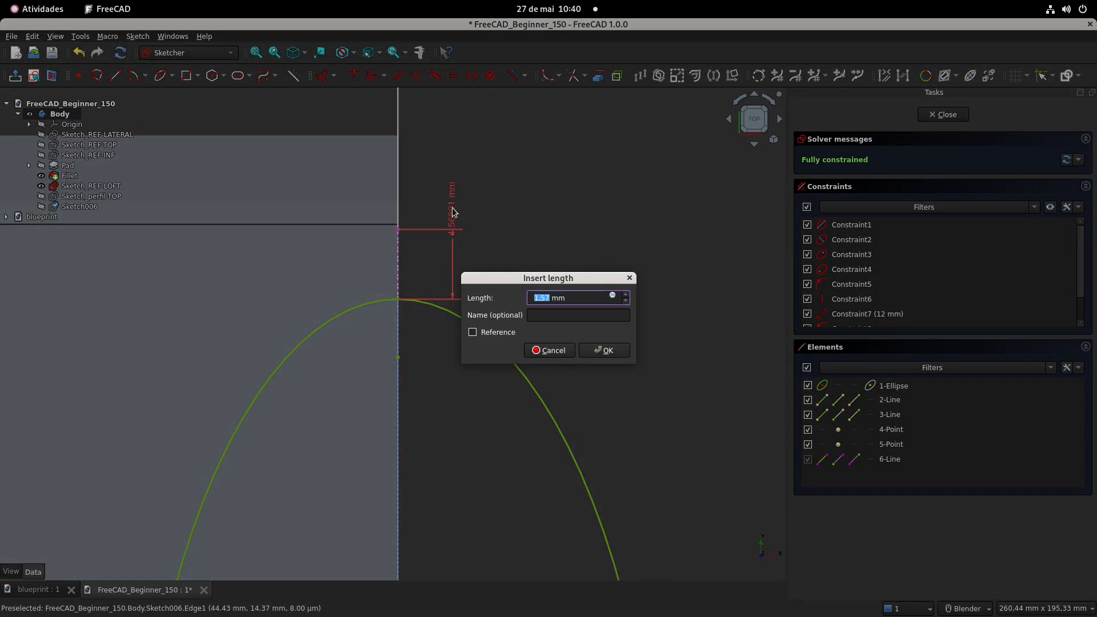
key(Return)
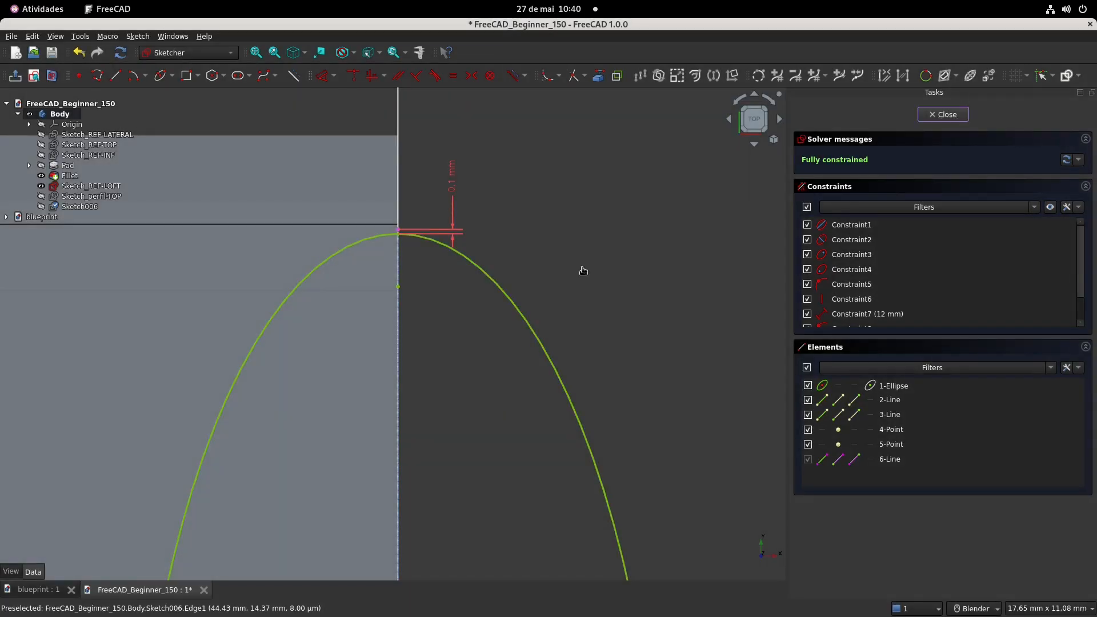
Close the lower ellipse sketch and rename it Sketch_perfil-INF
key(Escape)
click(115, 195)
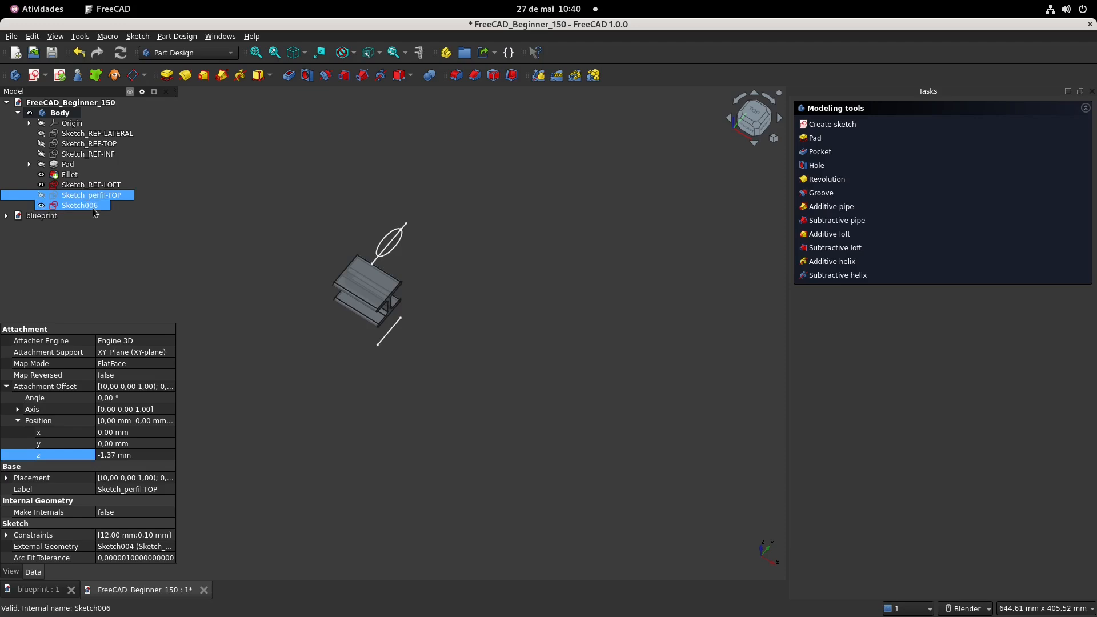
click(94, 207)
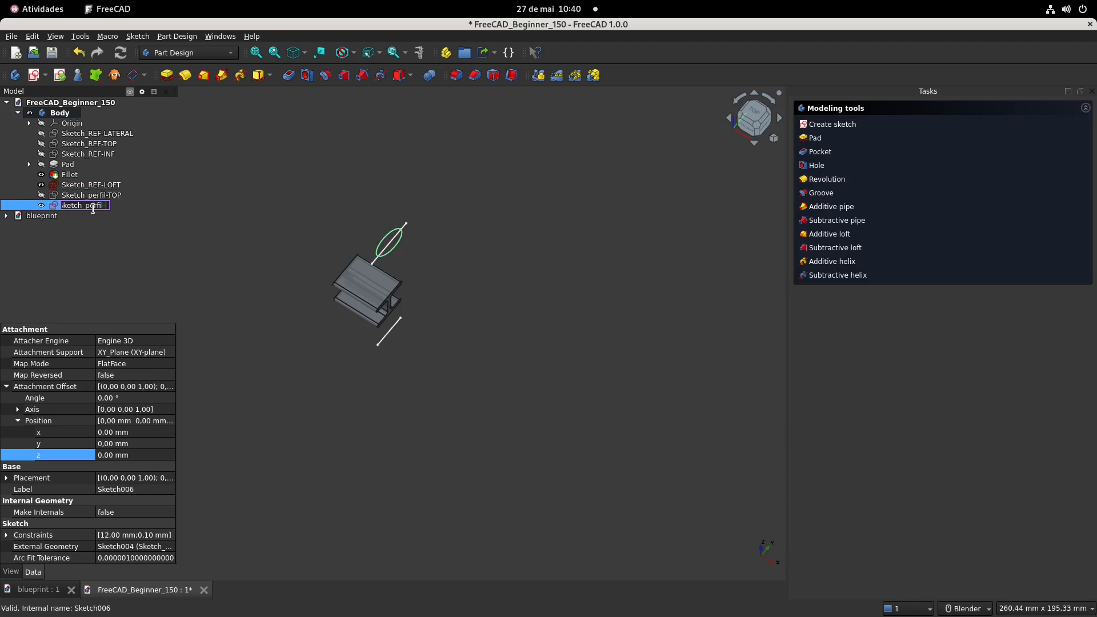
key(Return)
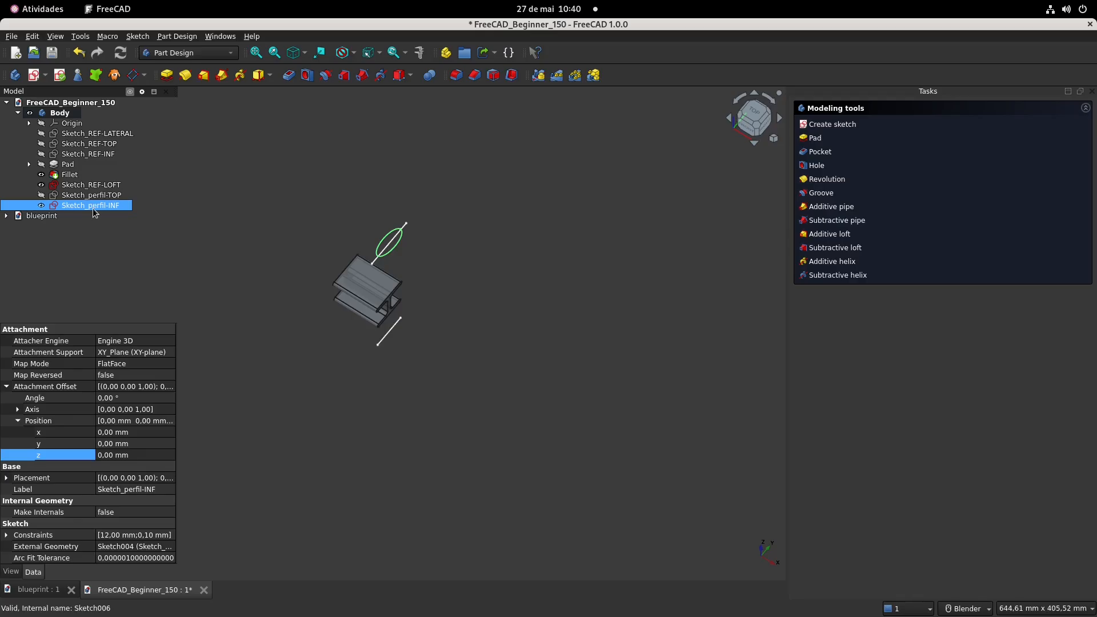
Measure the vertical distance from the sketch origin to the lower reference line in Sketch_REF-LOFT, without keeping the dimension
middle_drag(380, 348, 355, 292)
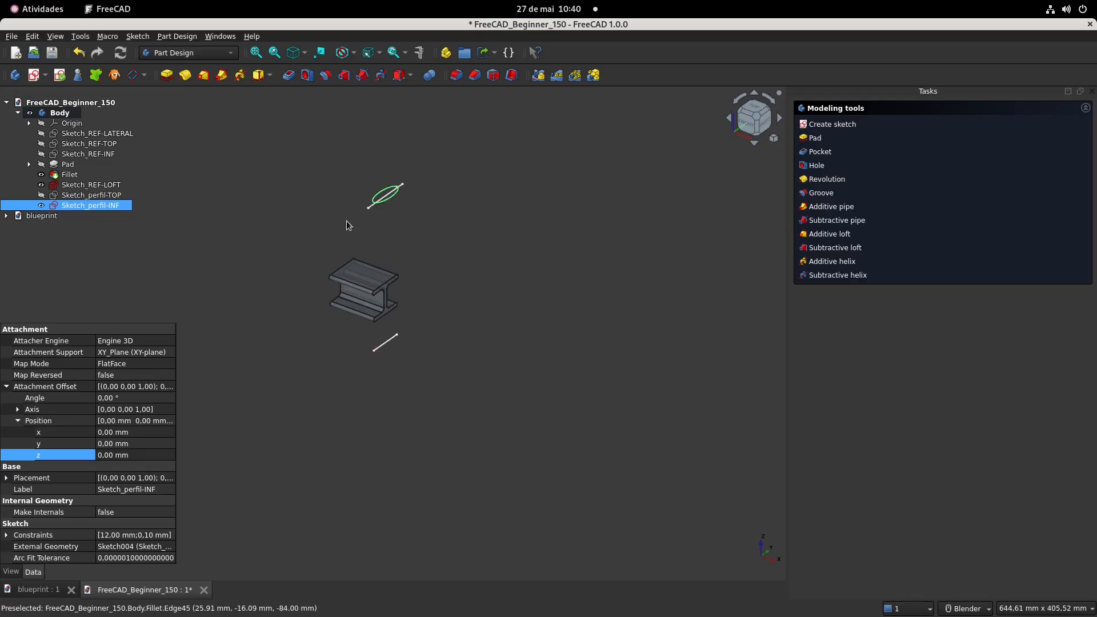
shift+middle_drag(346, 221, 389, 268)
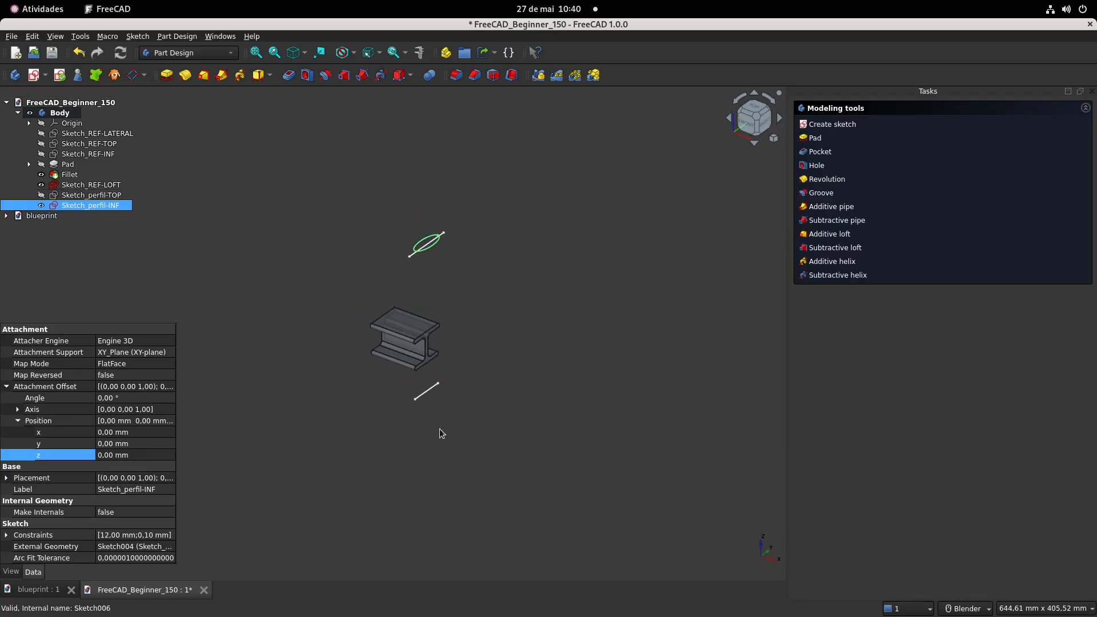
click(111, 186)
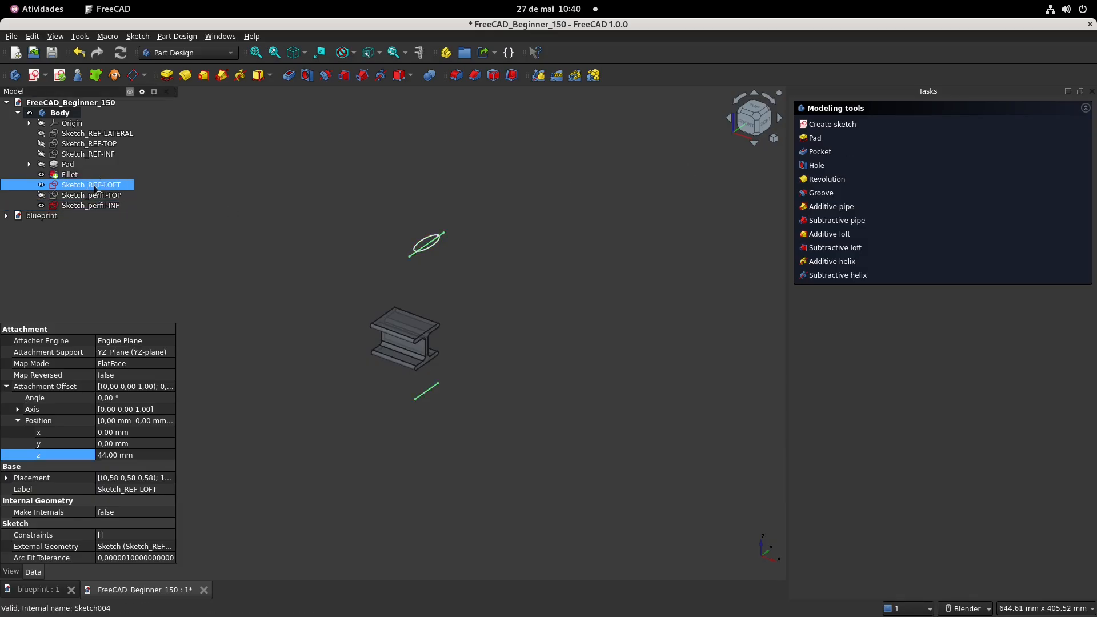
double_click(93, 185)
click(323, 76)
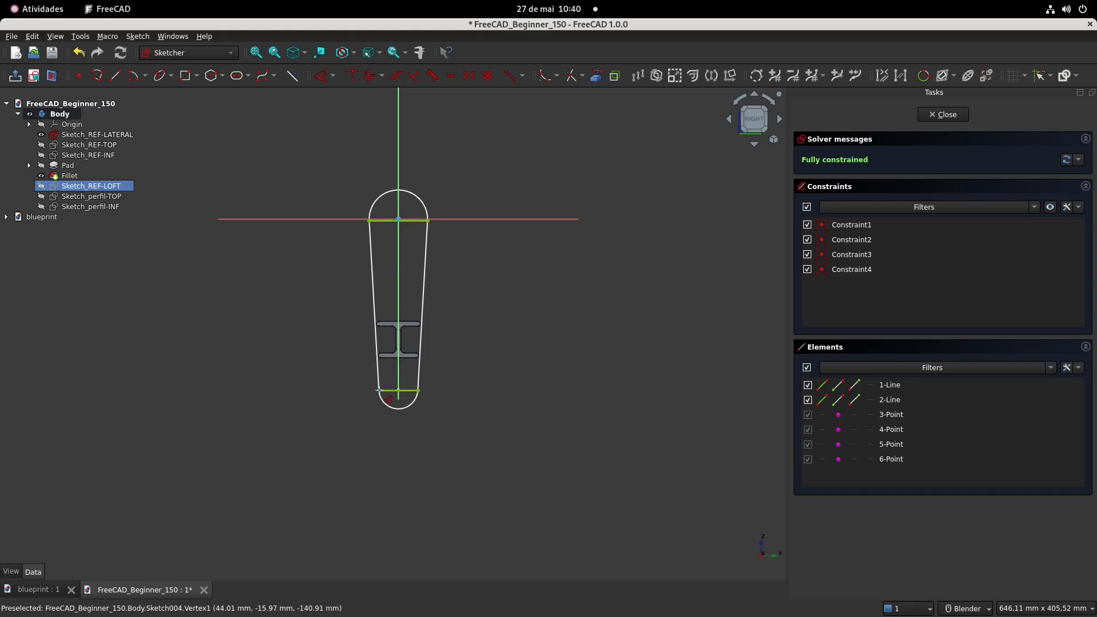
click(378, 390)
click(331, 343)
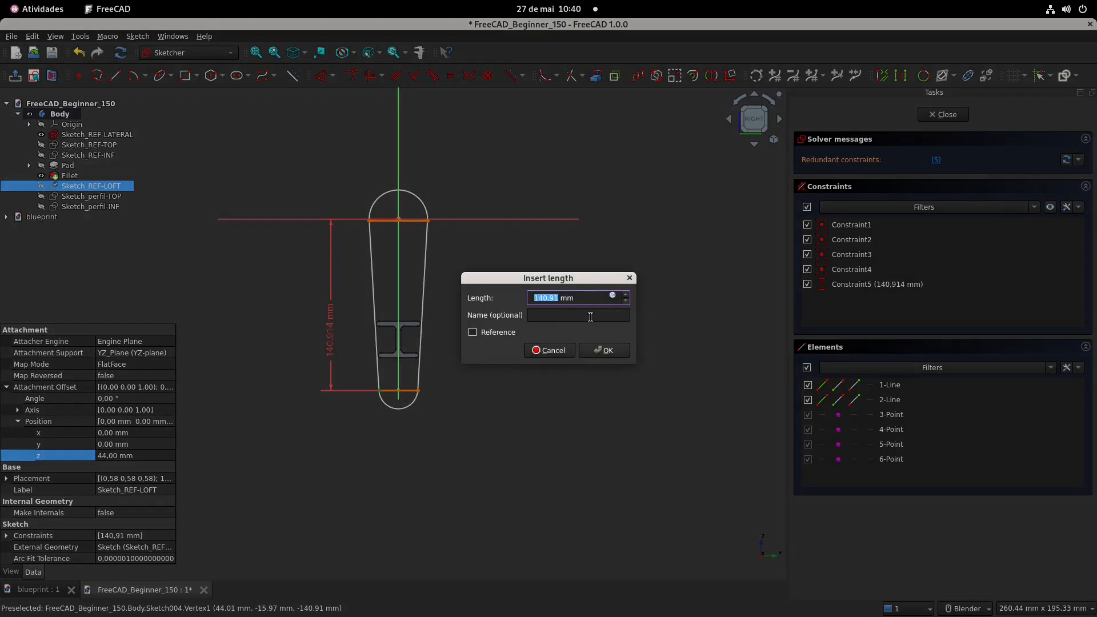
click(547, 350)
key(Escape)
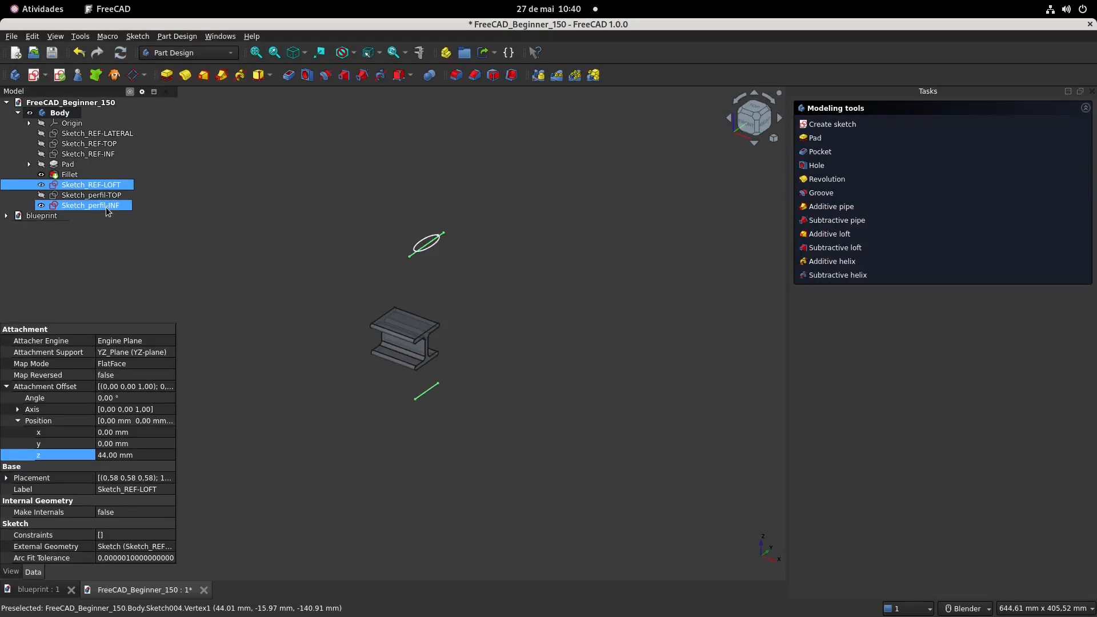
Set the z position of Sketch_perfil-INF's attachment offset to -140,91 mm
click(91, 205)
click(143, 456)
text(-)
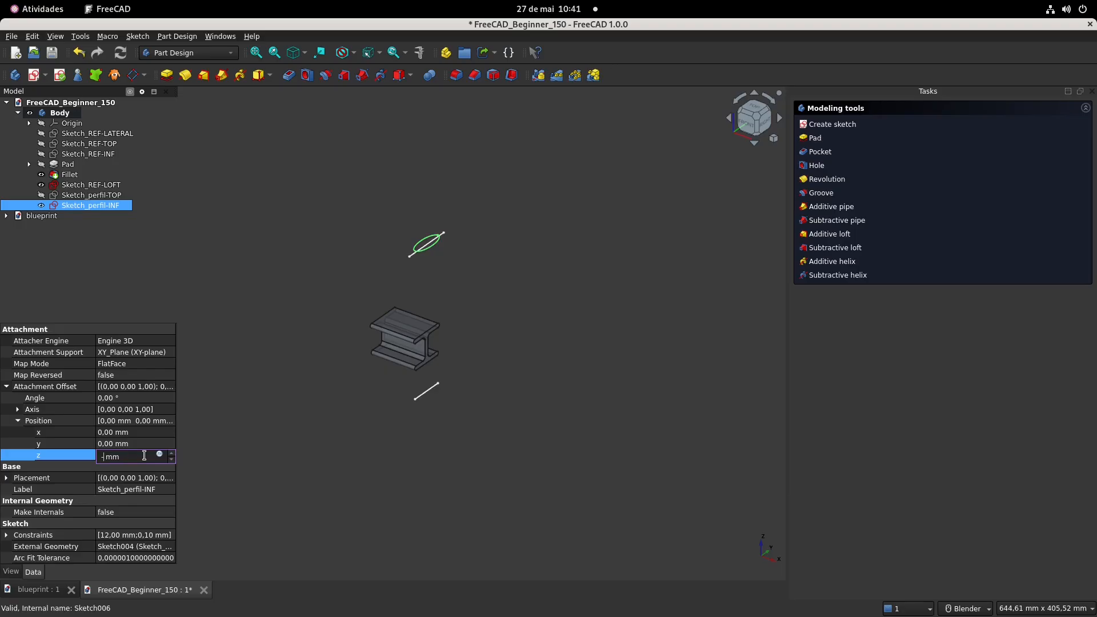
text(140,91)
key(Return)
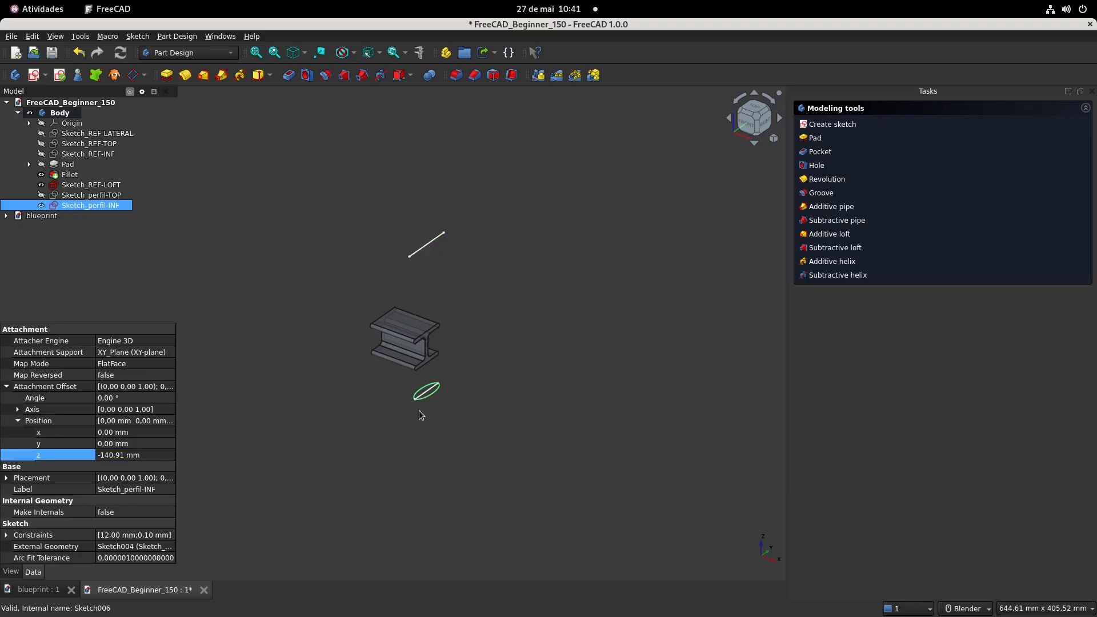
click(478, 295)
Make Sketch_perfil-TOP visible along with the lower profile sketch
click(91, 195)
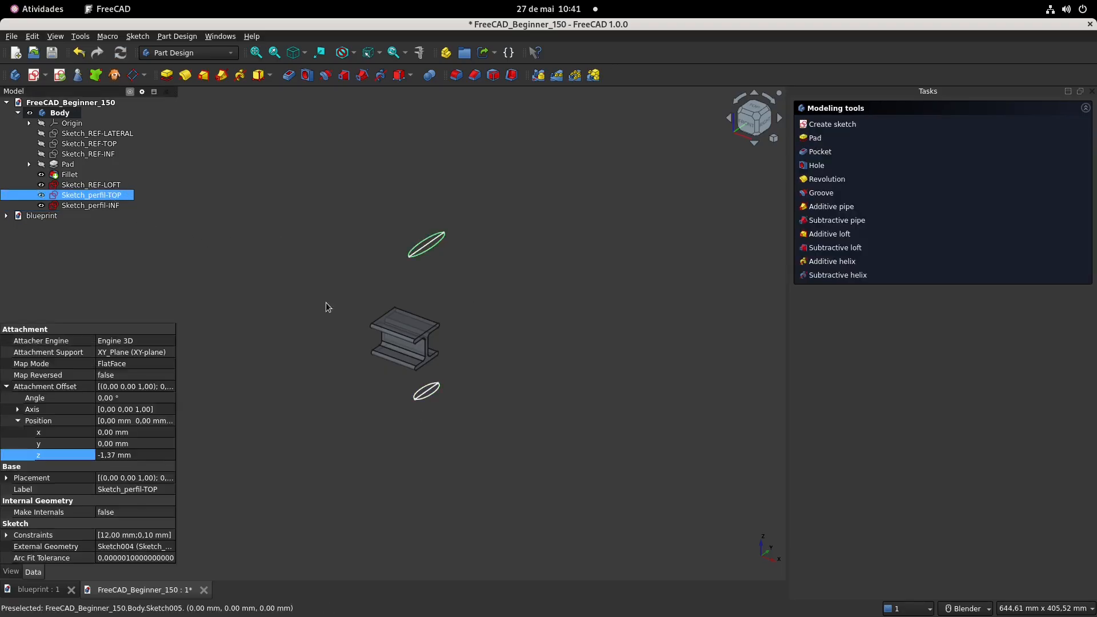
scroll(437, 323, up, 3)
click(429, 235)
middle_drag(421, 246, 414, 321)
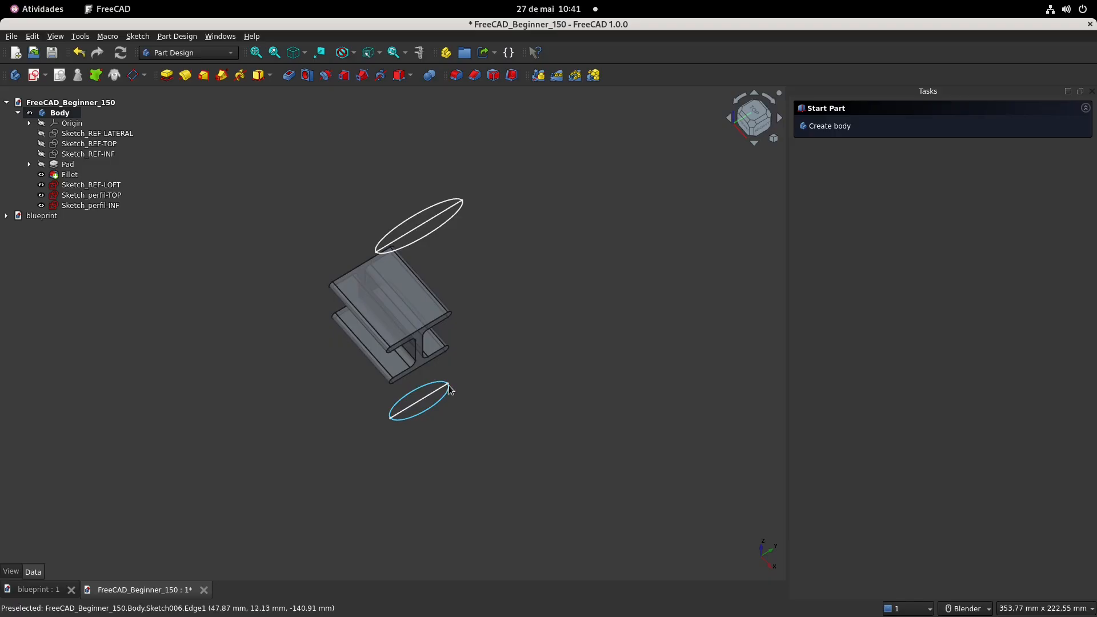
Review Sketch_REF-LOFT and inspect the gap between the ellipse's upper vertex and the reference line's end in Sketch_perfil-TOP
double_click(109, 184)
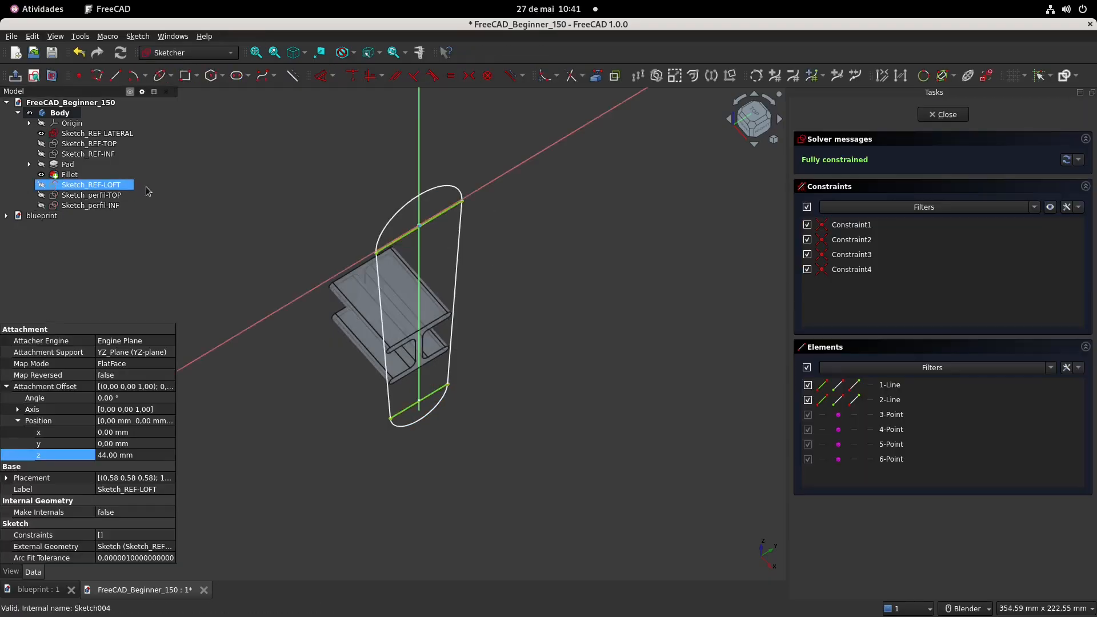
click(943, 115)
double_click(91, 196)
scroll(372, 221, up, 10)
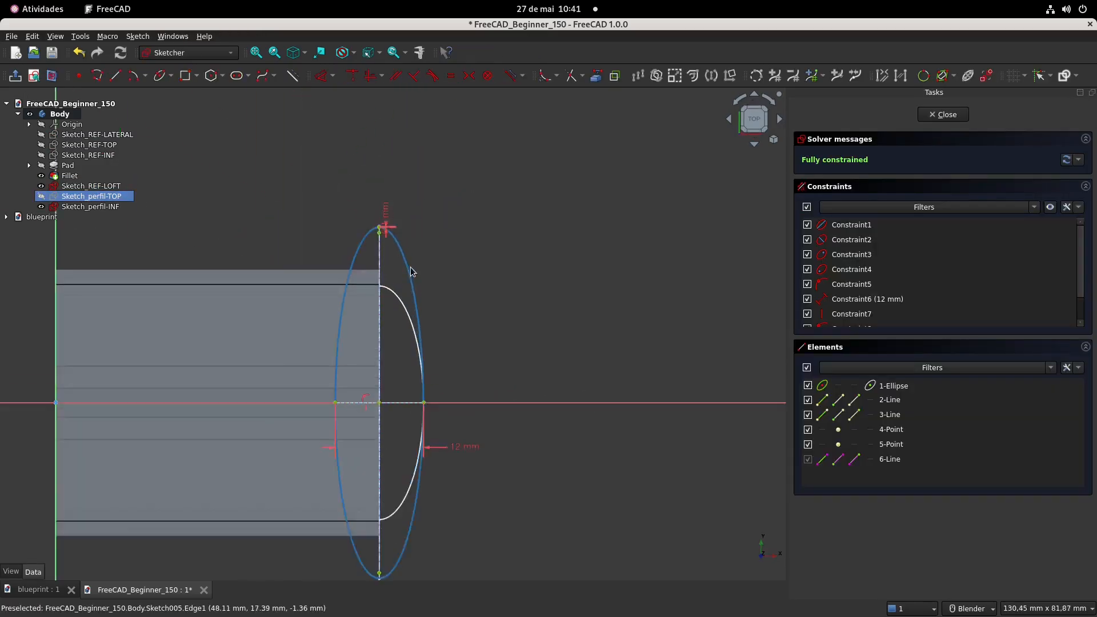
scroll(372, 221, up, 5)
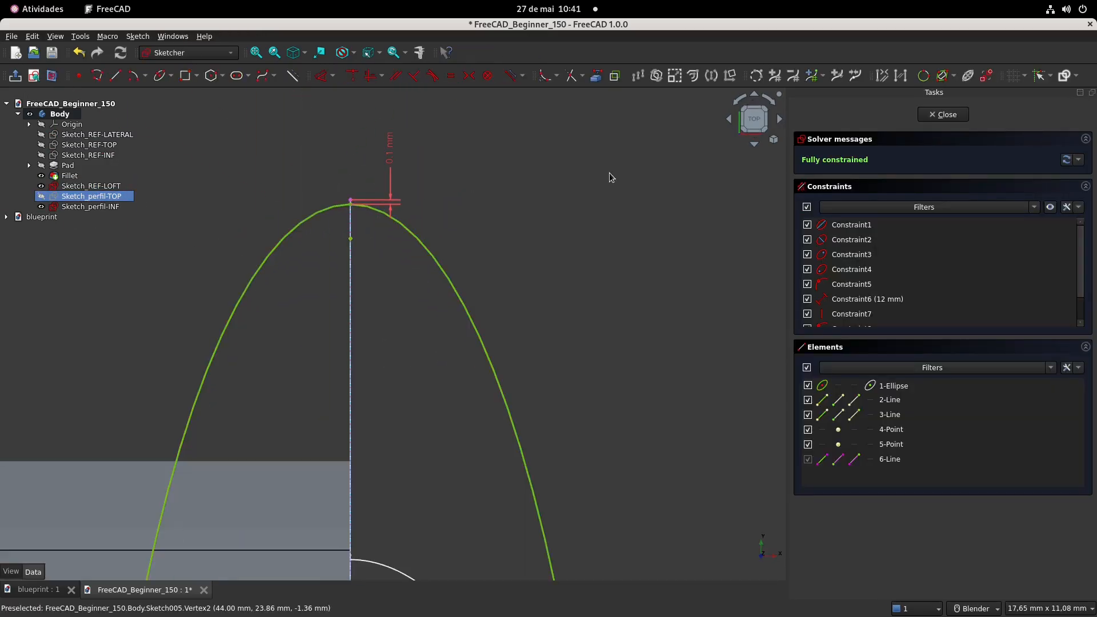
key(Escape)
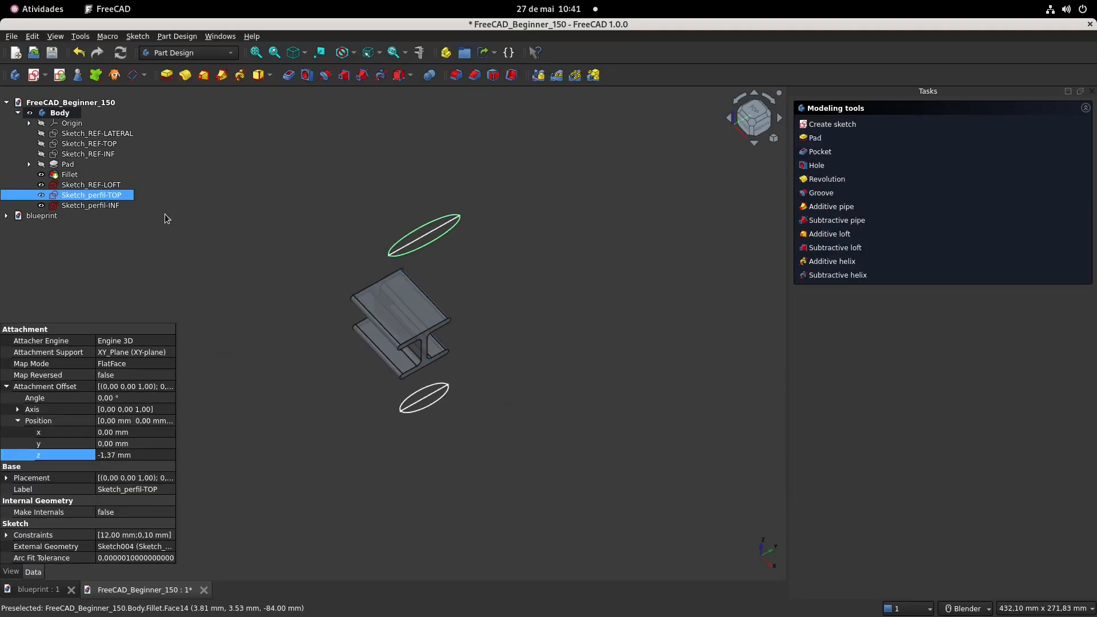
Hide Sketch_REF-LOFT and create an additive loft from Sketch_perfil-TOP to Sketch_perfil-INF
ctrl+click(97, 186)
click(97, 186)
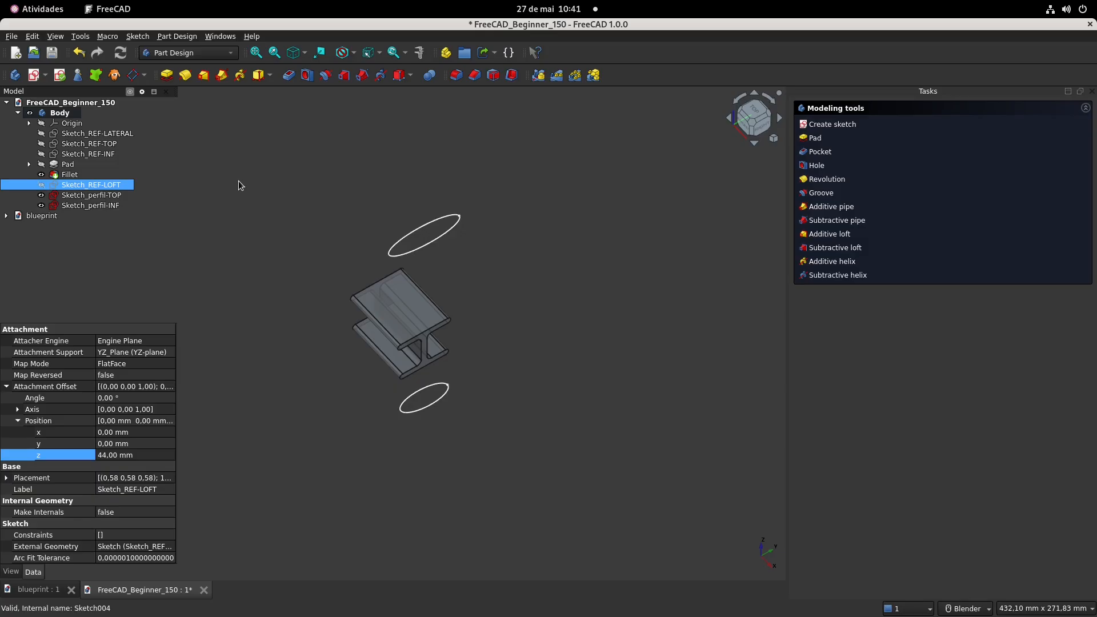
click(104, 196)
ctrl+click(110, 206)
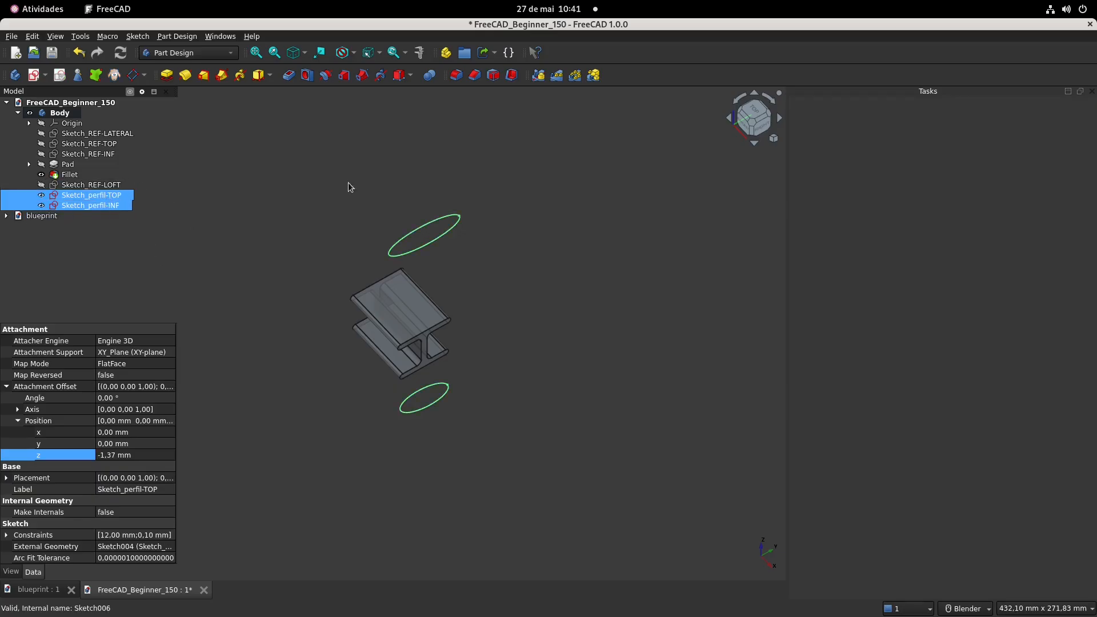
click(203, 75)
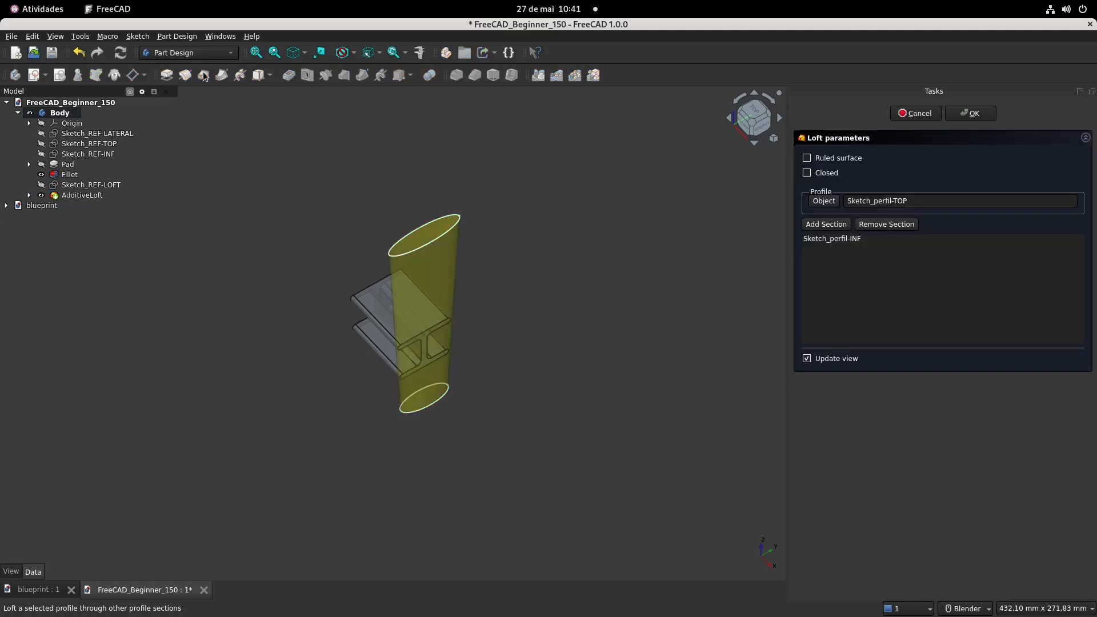
click(980, 114)
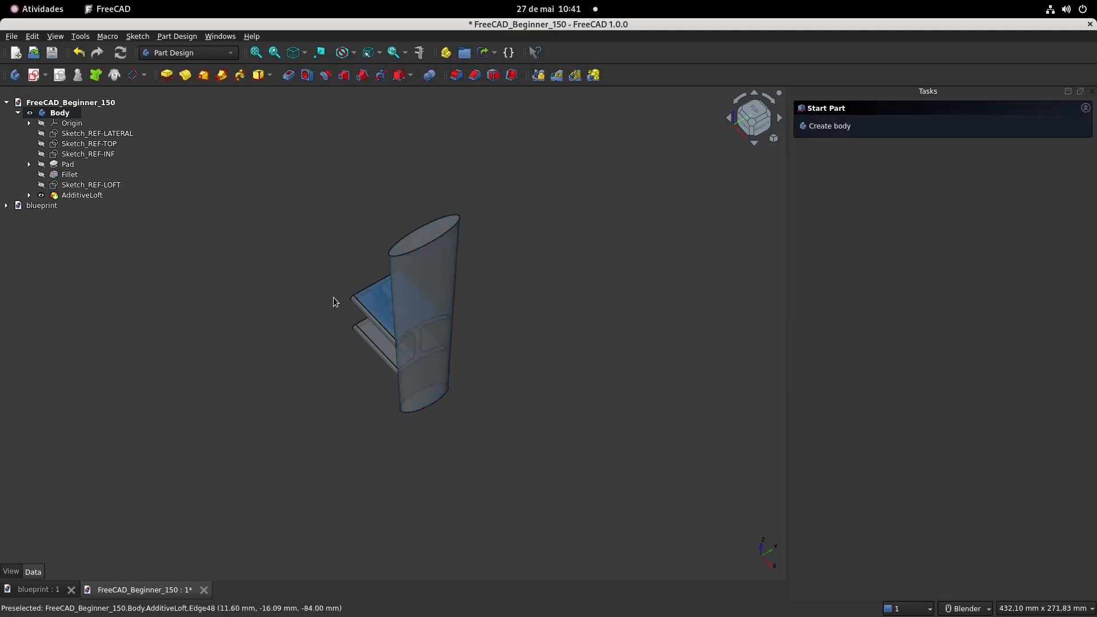
Start a fillet on the curved edge where the loft meets the beam's upper flange
middle_drag(308, 271, 458, 228)
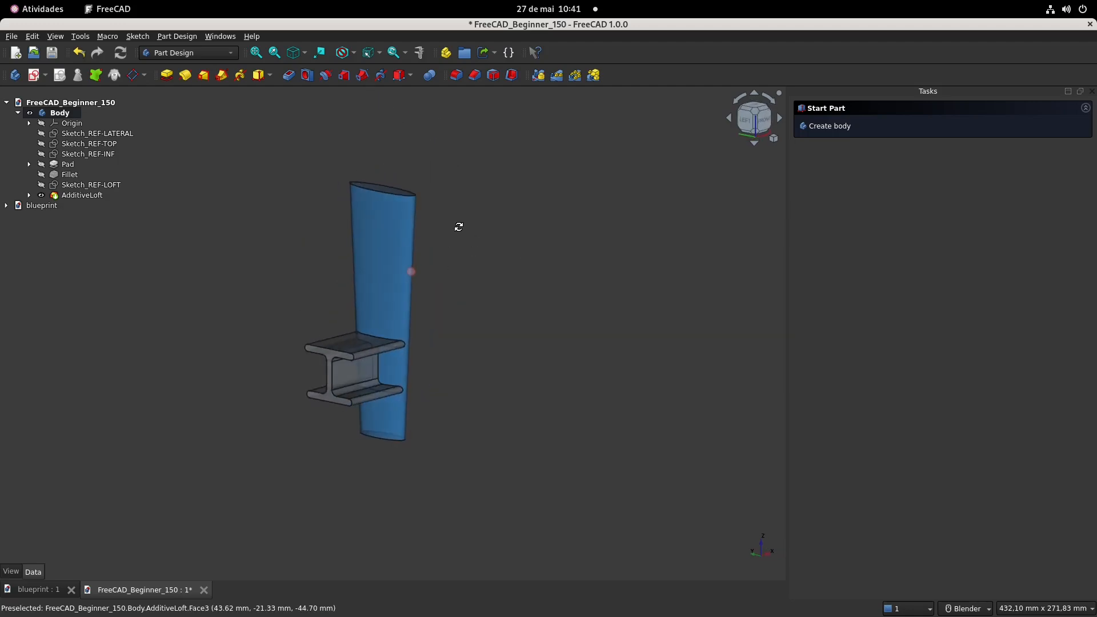
scroll(416, 349, up, 6)
scroll(403, 349, down, 5)
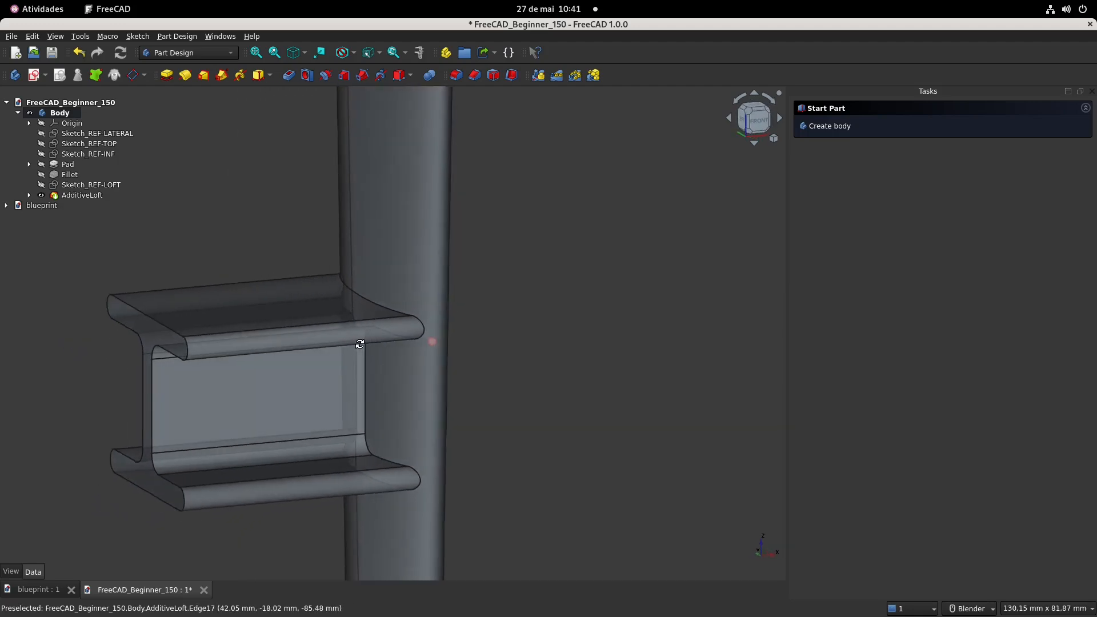
middle_drag(505, 261, 485, 306)
middle_drag(314, 297, 440, 306)
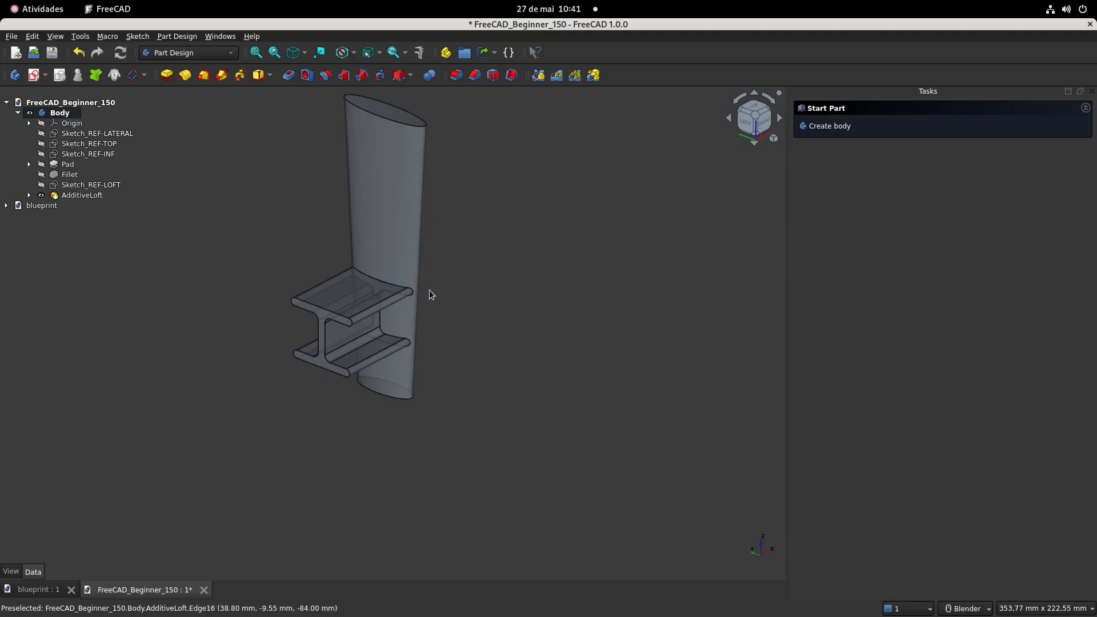
scroll(383, 281, up, 5)
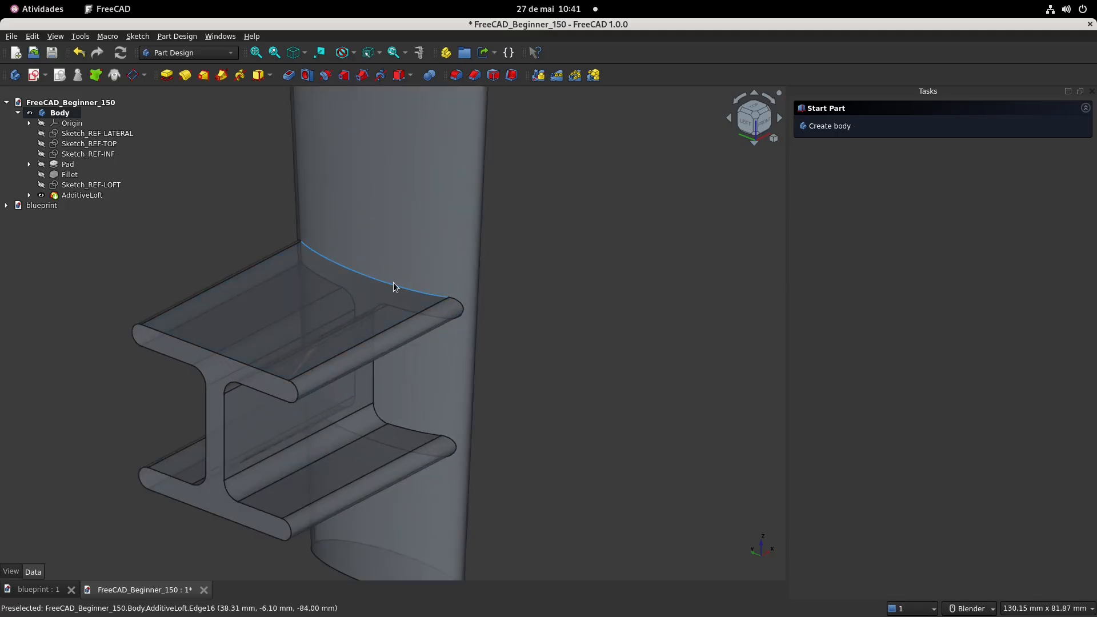
click(395, 286)
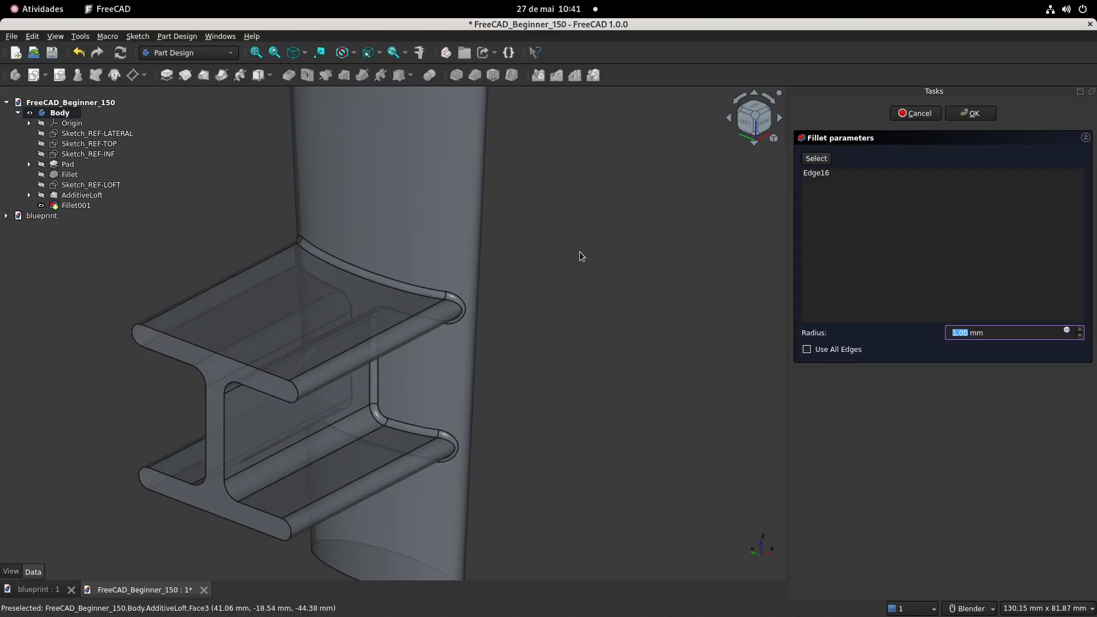
Check the fillet radius in the blueprint, set it to 3 mm and apply the fillet around the beam-loft junction
click(46, 590)
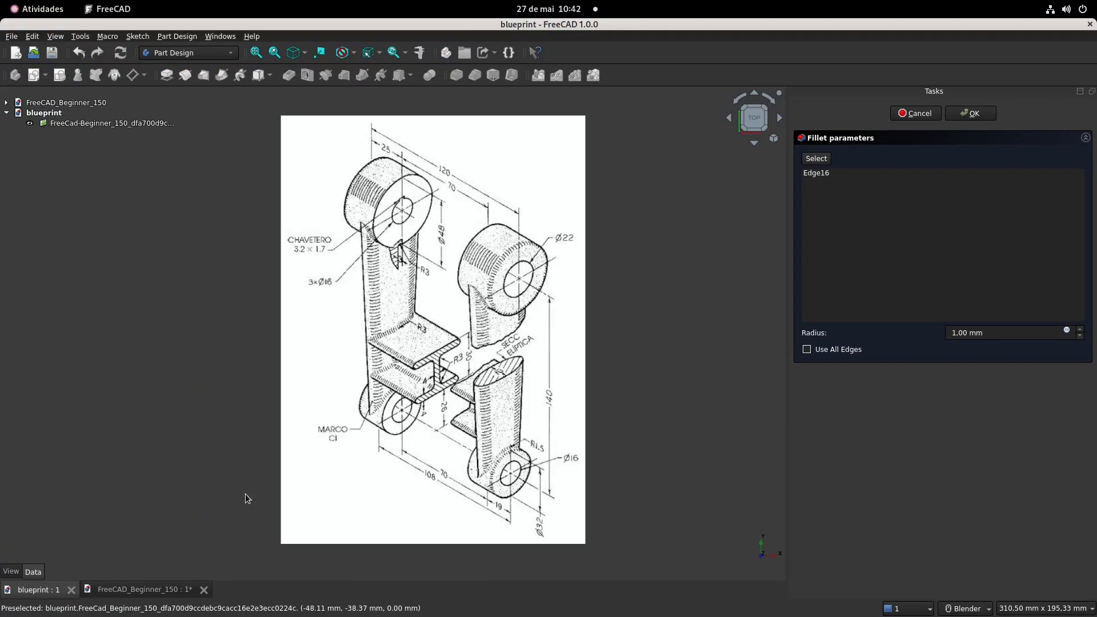
click(138, 590)
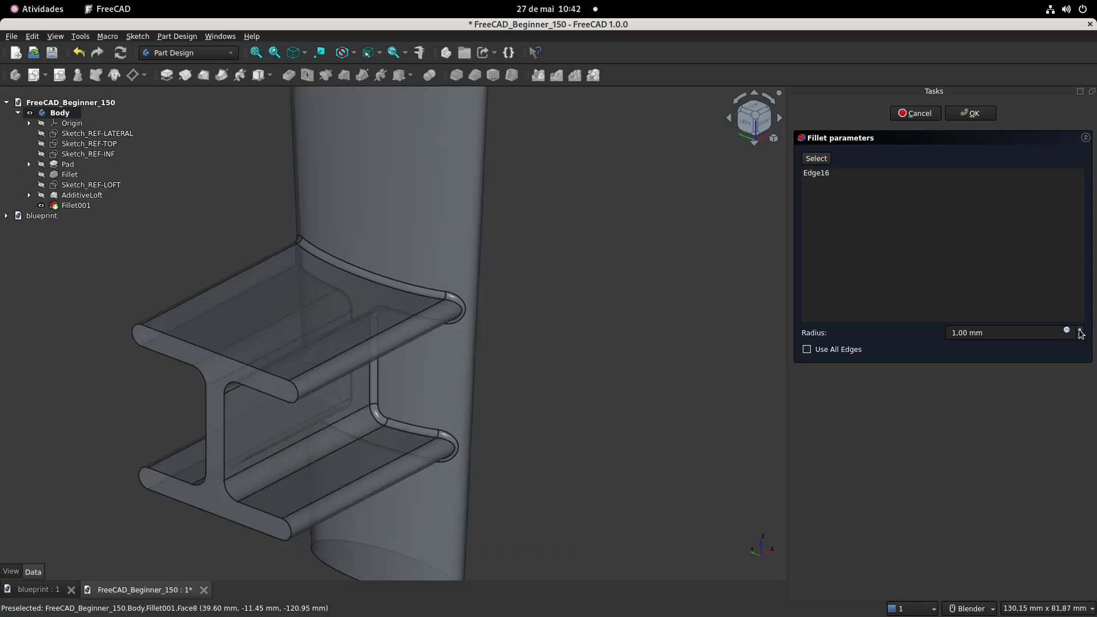
click(1079, 330)
click(1079, 331)
middle_drag(659, 360, 400, 297)
scroll(488, 345, down, 2)
middle_drag(489, 345, 495, 411)
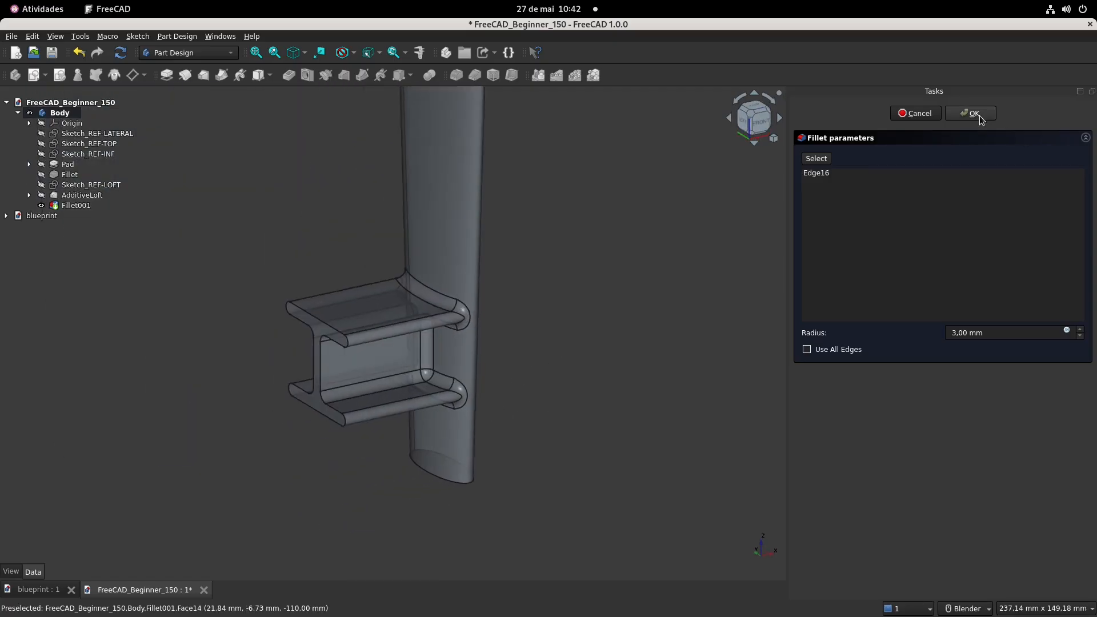
key(Return)
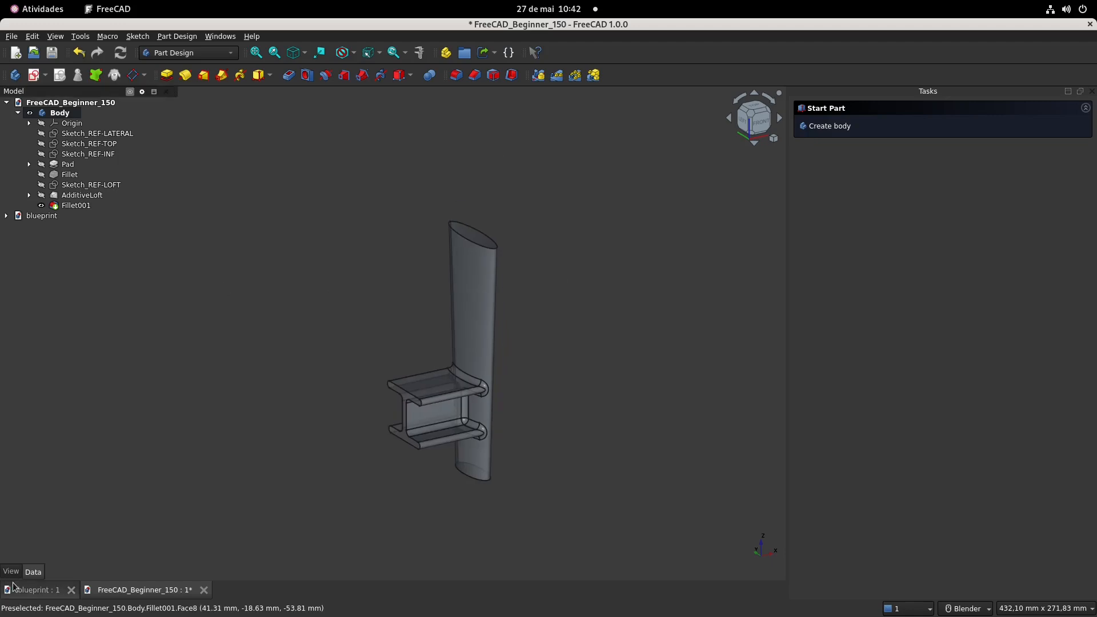
Consult the blueprint for the upper cylinder and create a new sketch on the YZ plane of the part
click(36, 596)
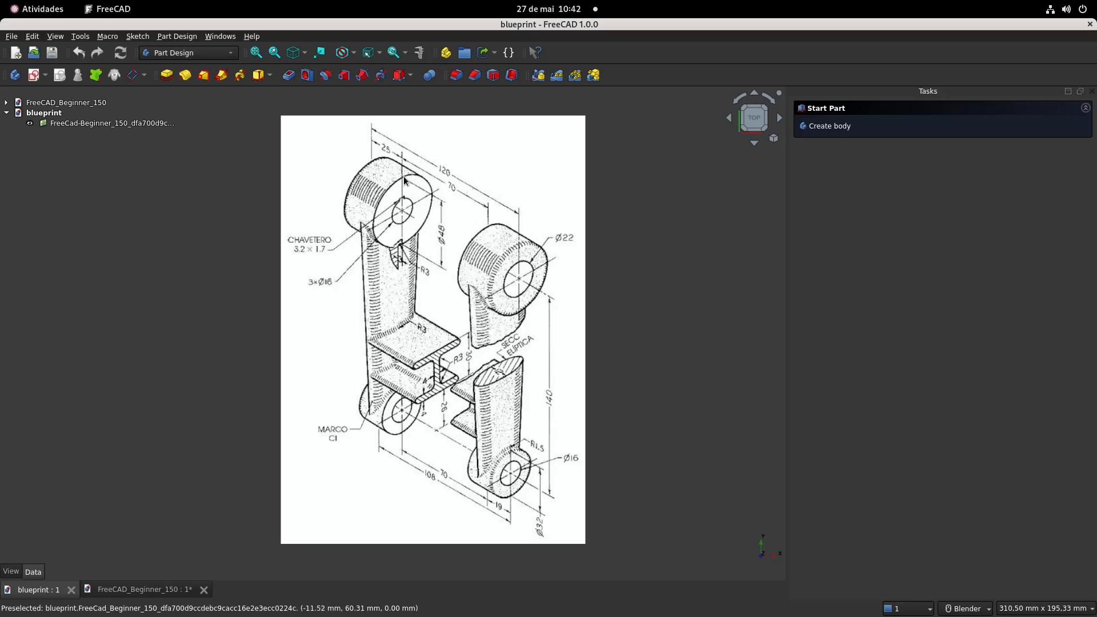
click(191, 588)
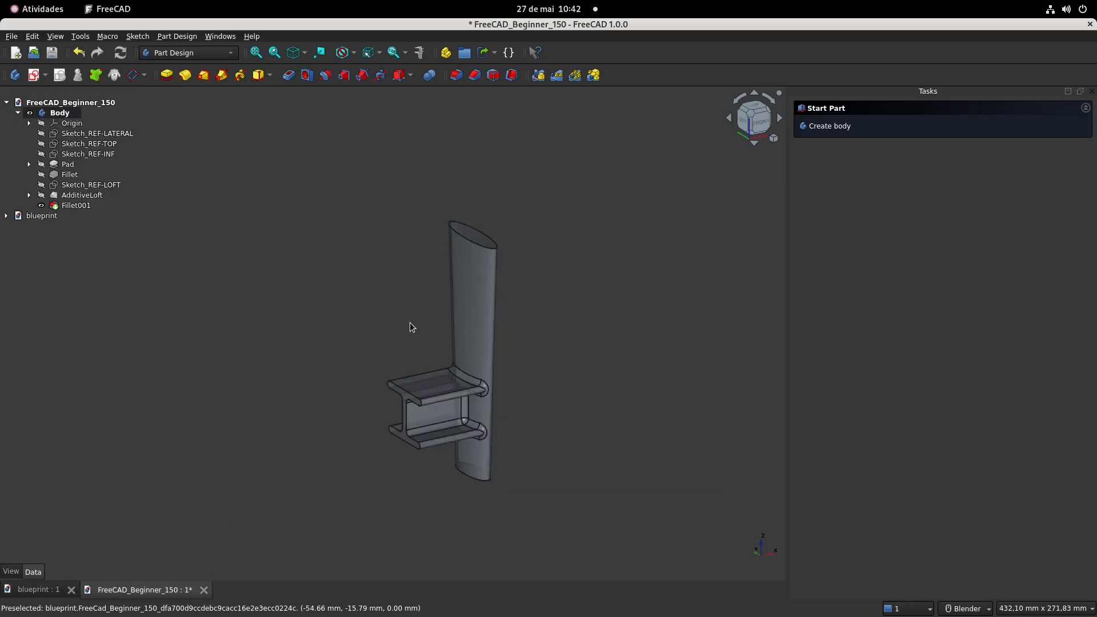
click(34, 75)
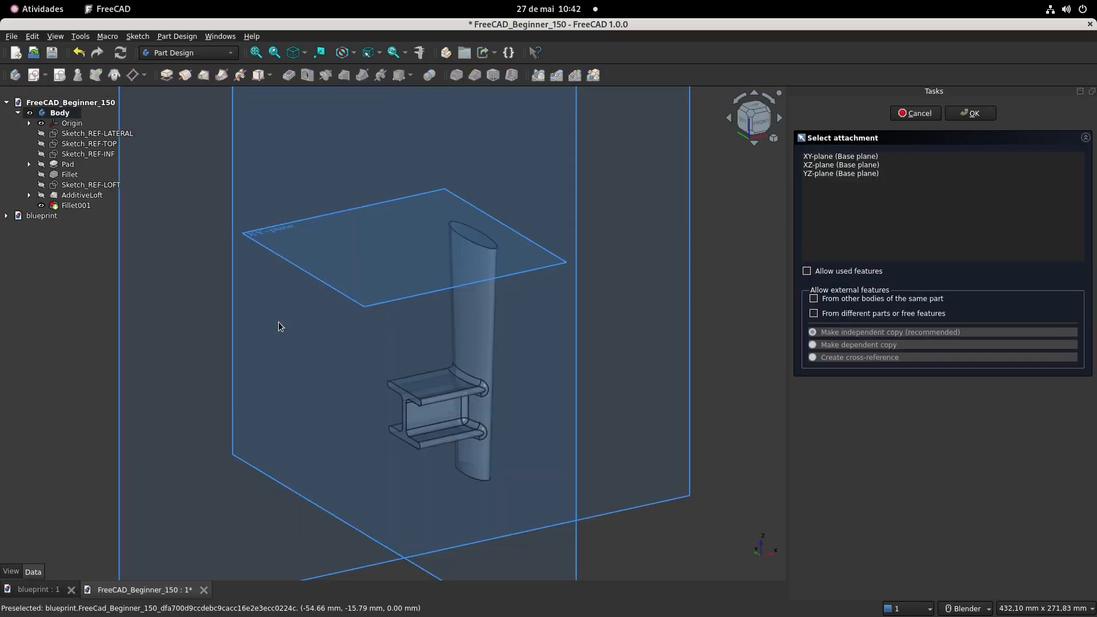
mouse_move(278, 326)
middle_down()
mouse_move(375, 318)
mouse_move(208, 303)
mouse_move(362, 335)
mouse_move(266, 330)
middle_up()
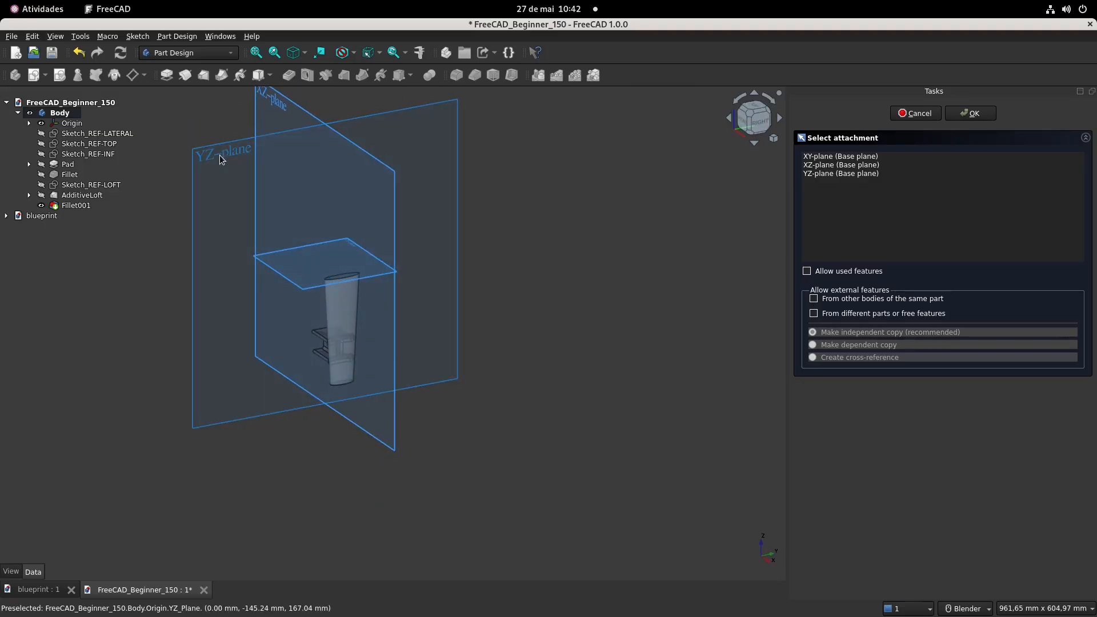
click(242, 233)
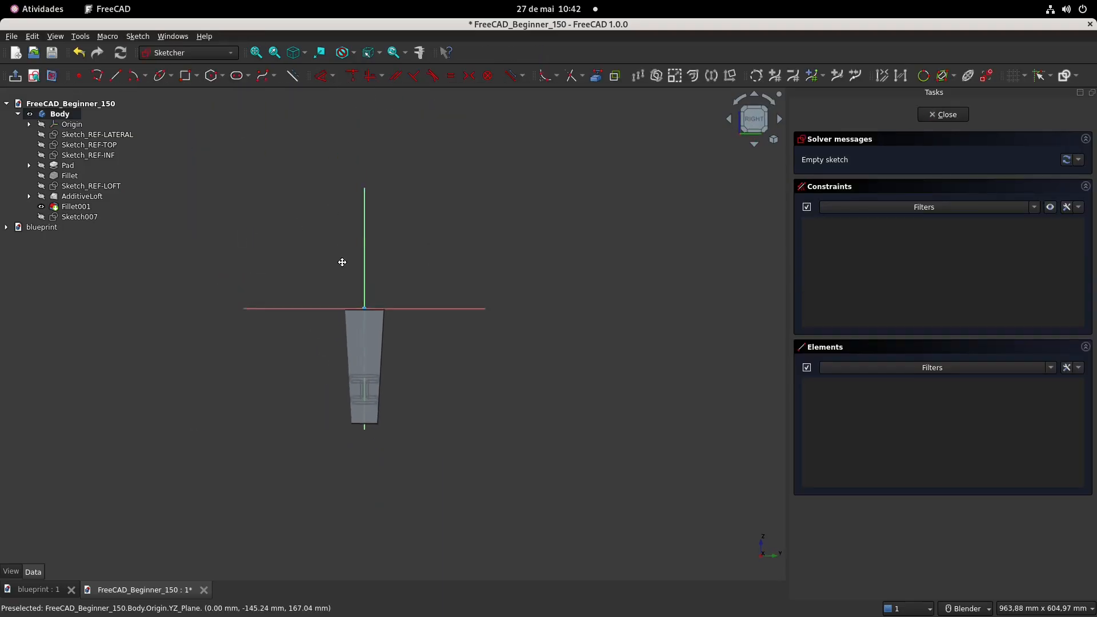
Check the upper cylinder's diameter in the blueprint, draw a 48 mm diameter circle centred on the origin, and close the sketch
click(39, 590)
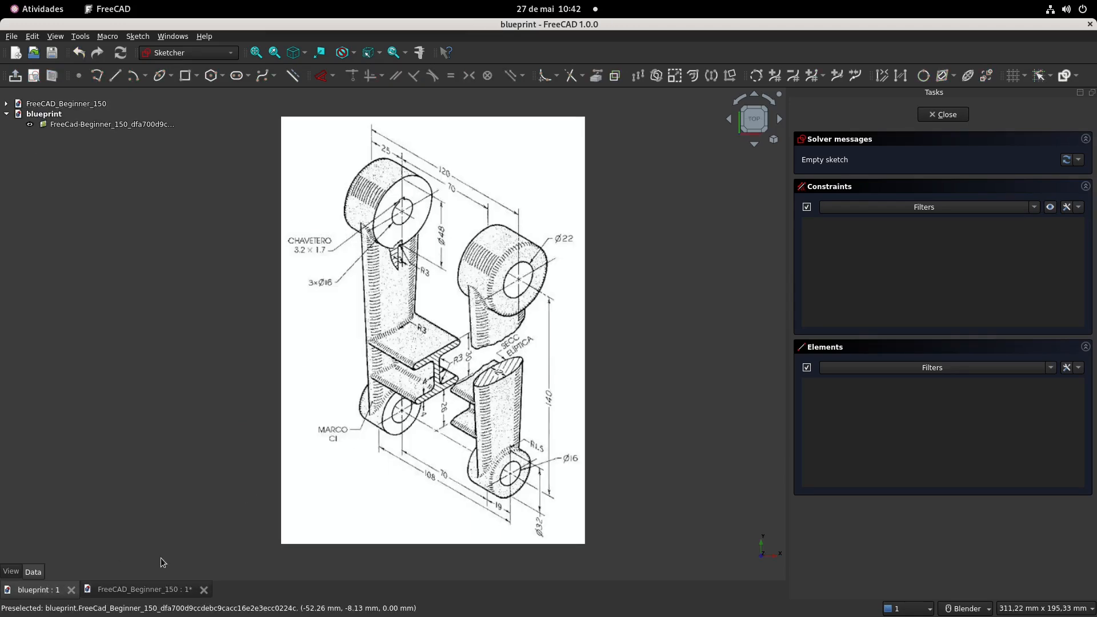
click(143, 589)
click(170, 76)
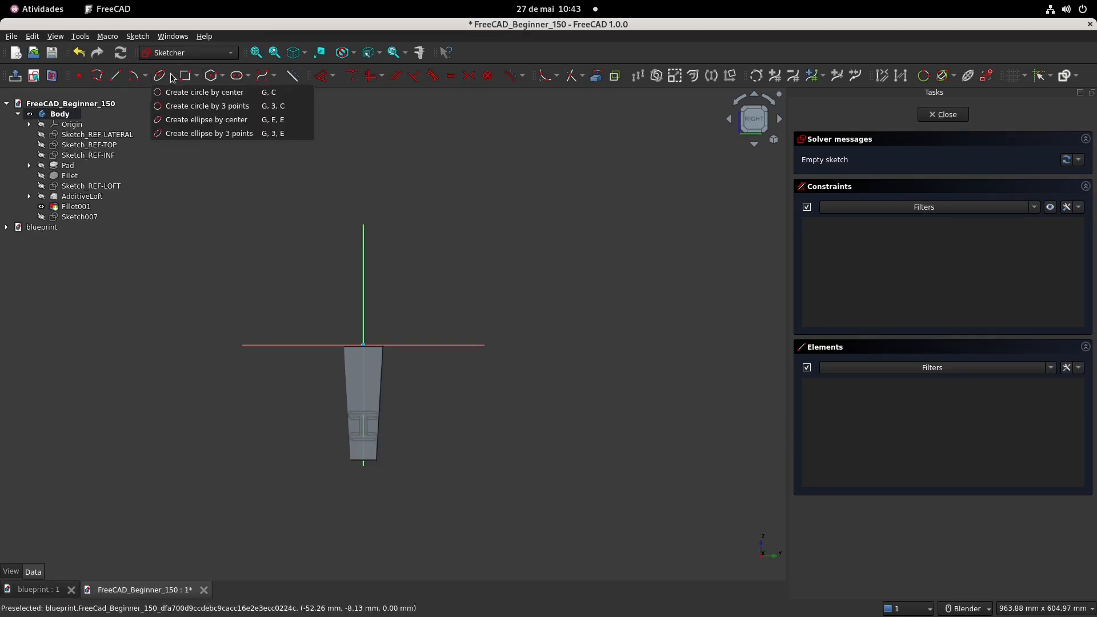
click(189, 89)
scroll(366, 297, up, 5)
click(367, 393)
text(48)
key(Return)
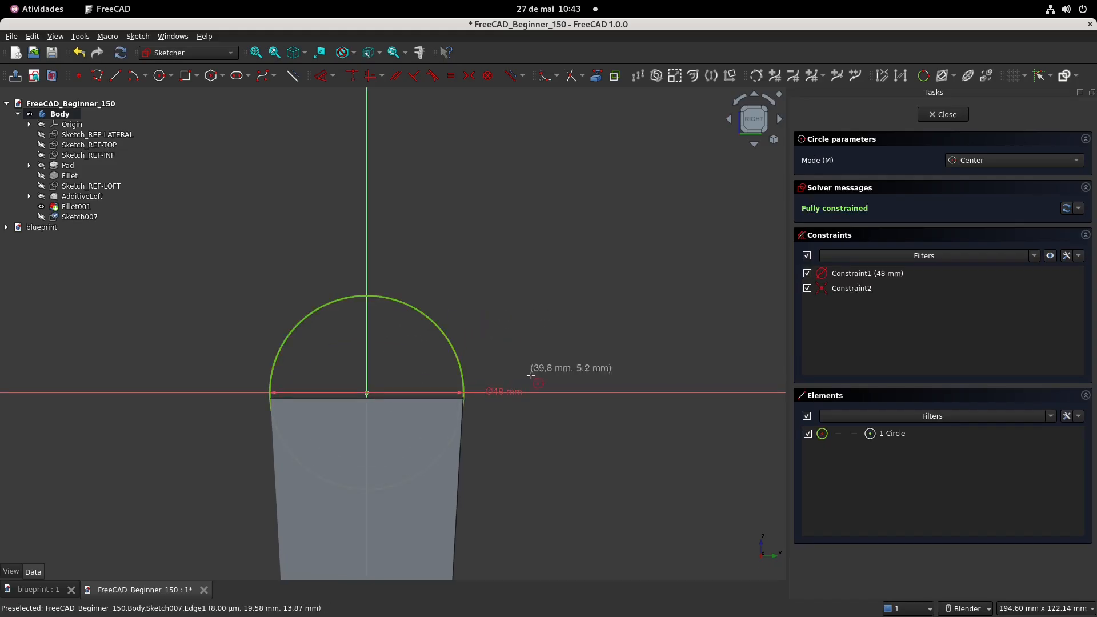
key(Escape)
drag(513, 392, 520, 308)
scroll(550, 343, down, 3)
shift+middle_drag(531, 374, 515, 331)
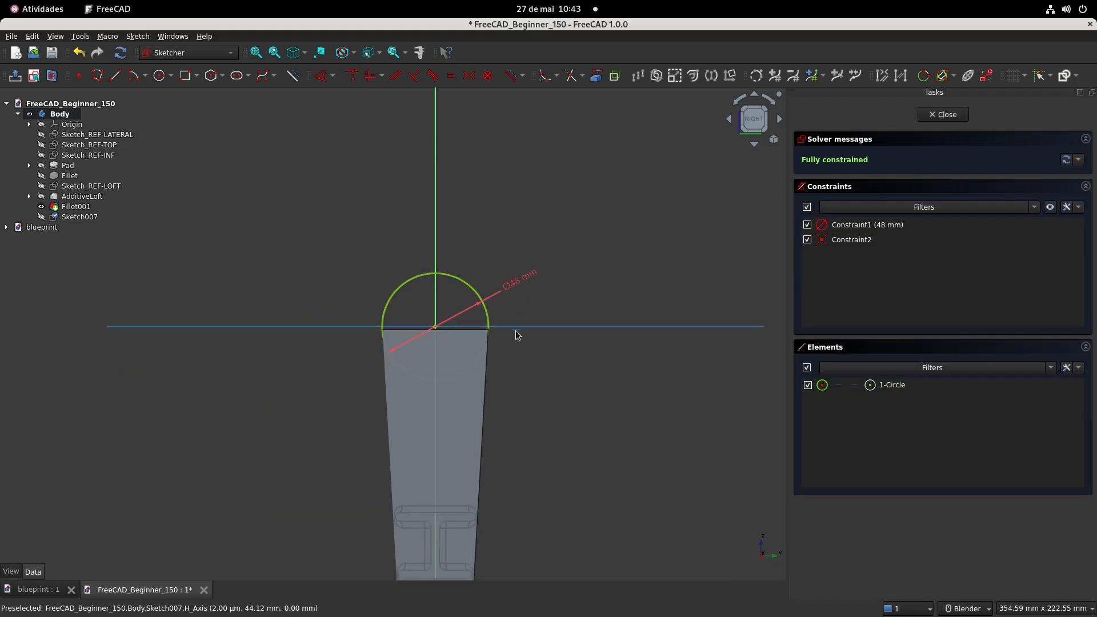
click(954, 117)
Try offsetting the circle sketch by 75/2 mm along x in its attachment position
middle_drag(327, 300, 354, 306)
scroll(344, 286, up, 6)
shift+middle_drag(324, 258, 519, 335)
mouse_move(369, 320)
middle_down()
mouse_move(412, 343)
mouse_move(510, 364)
mouse_move(512, 281)
middle_up()
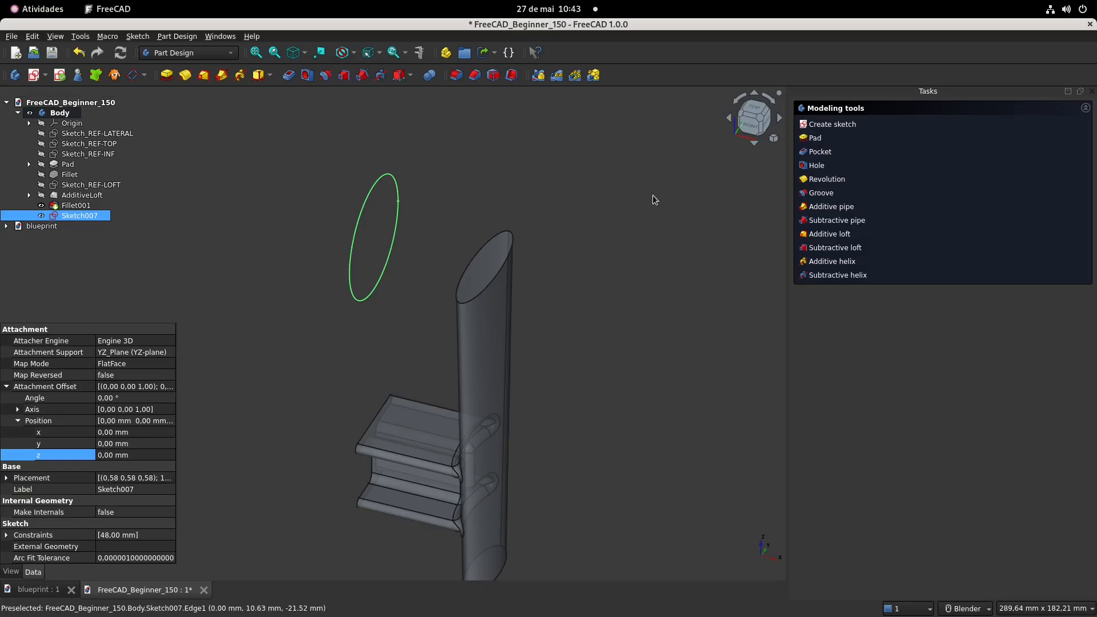
click(137, 432)
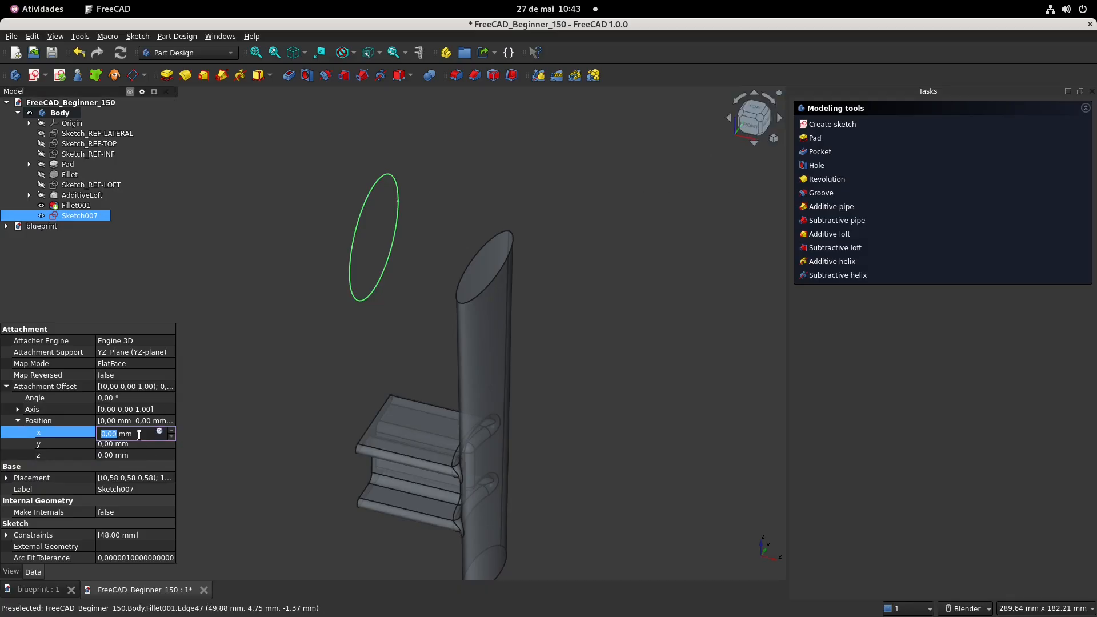
text(75)
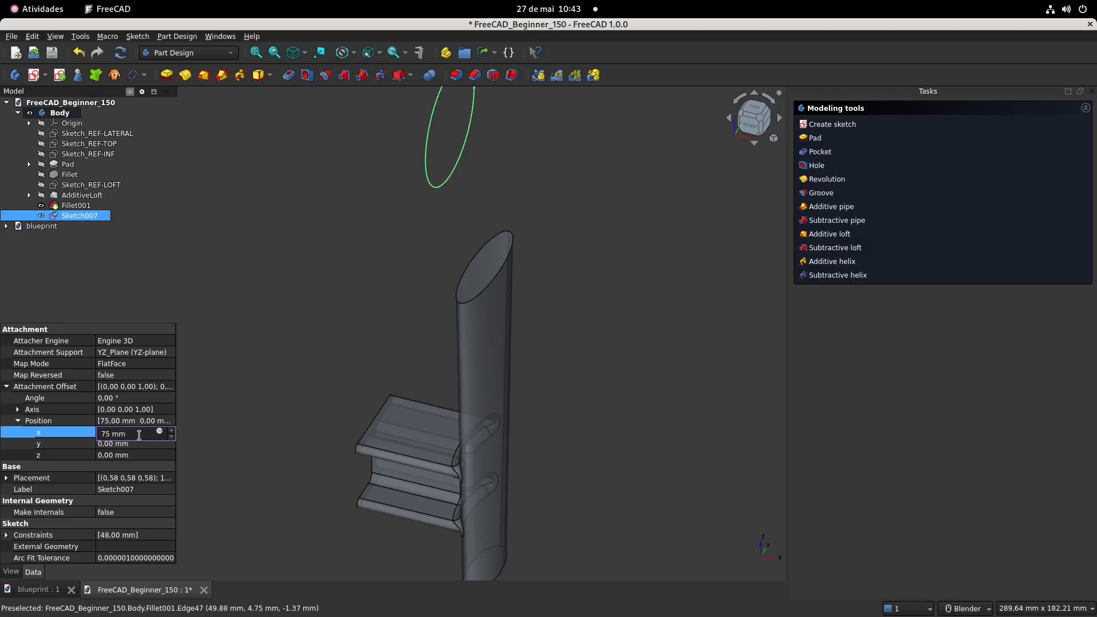
text(/2)
key(Return)
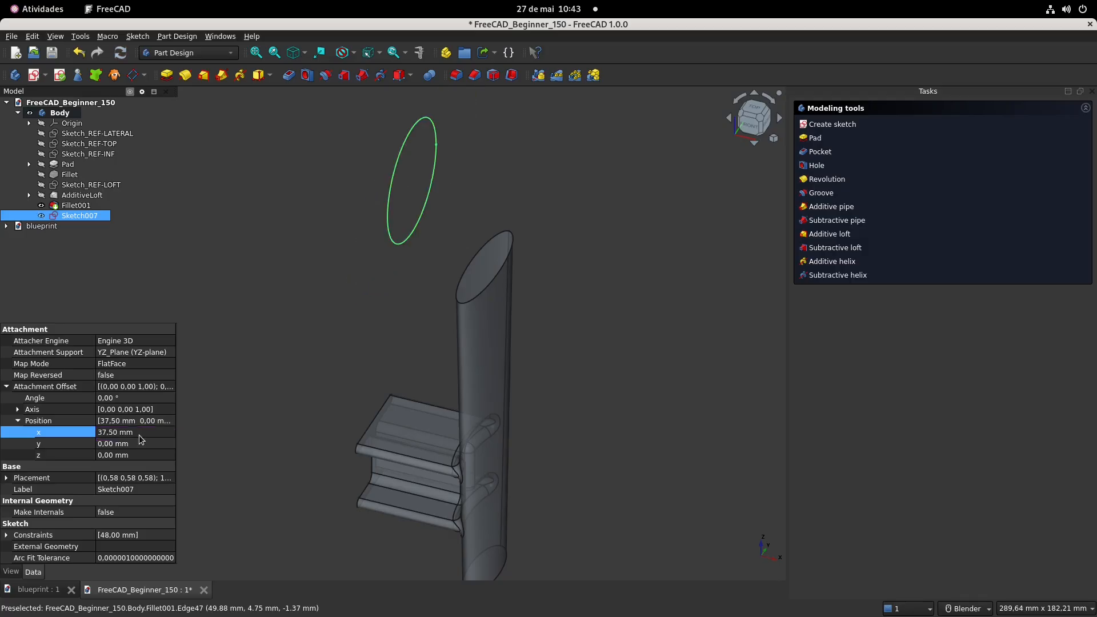
Reset the circle sketch's x attachment offset to 0 and use 37.50 mm as its z offset instead
click(139, 434)
key(ctrl+c)
text(0)
key(Return)
click(135, 456)
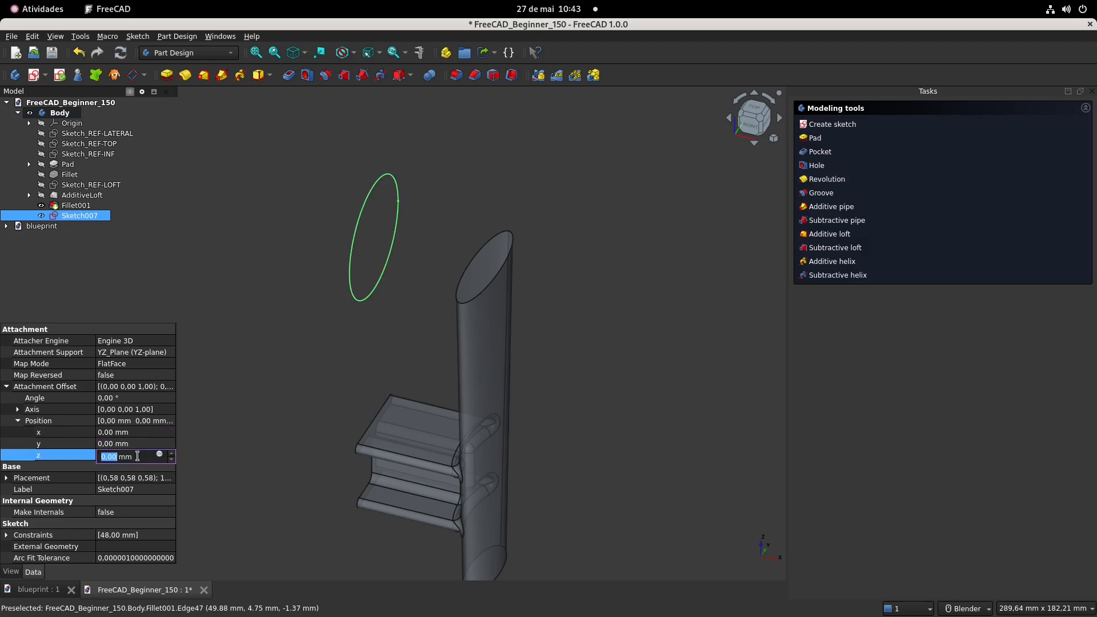
key(ctrl+v)
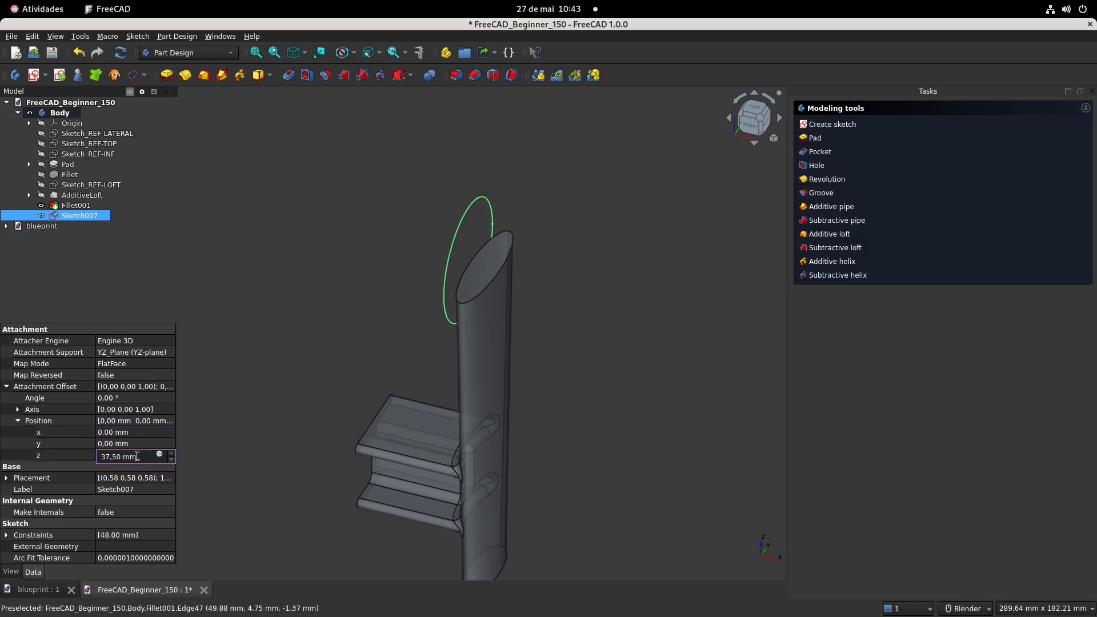
key(Return)
Set the circle sketch's attachment offset angle to 90°
mouse_move(324, 363)
middle_down()
mouse_move(345, 362)
mouse_move(339, 375)
mouse_move(314, 367)
middle_up()
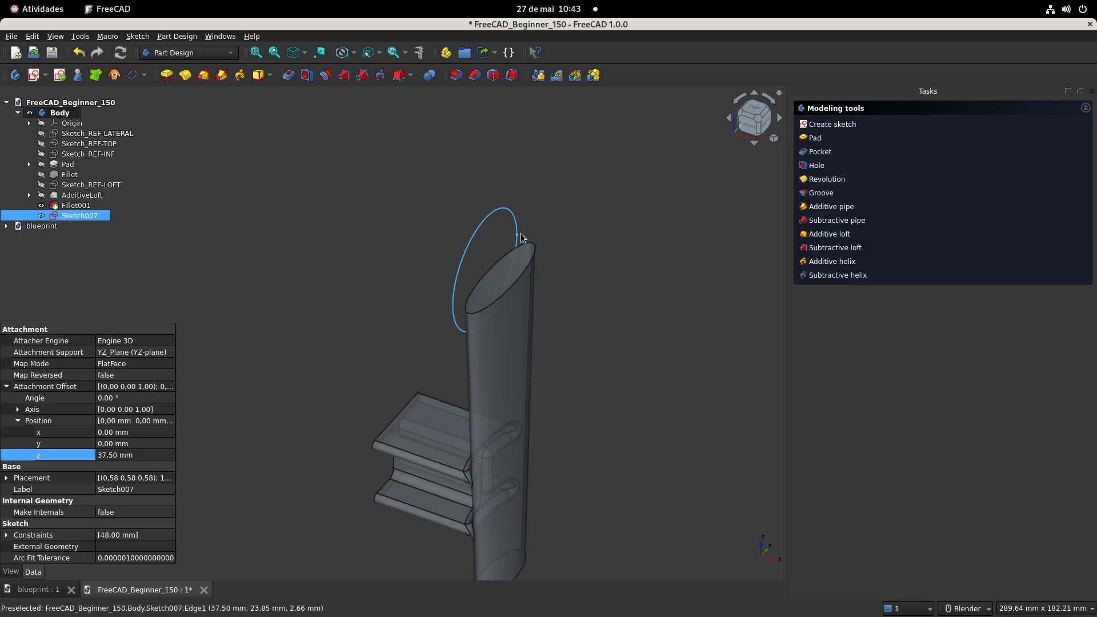
click(136, 397)
text(90)
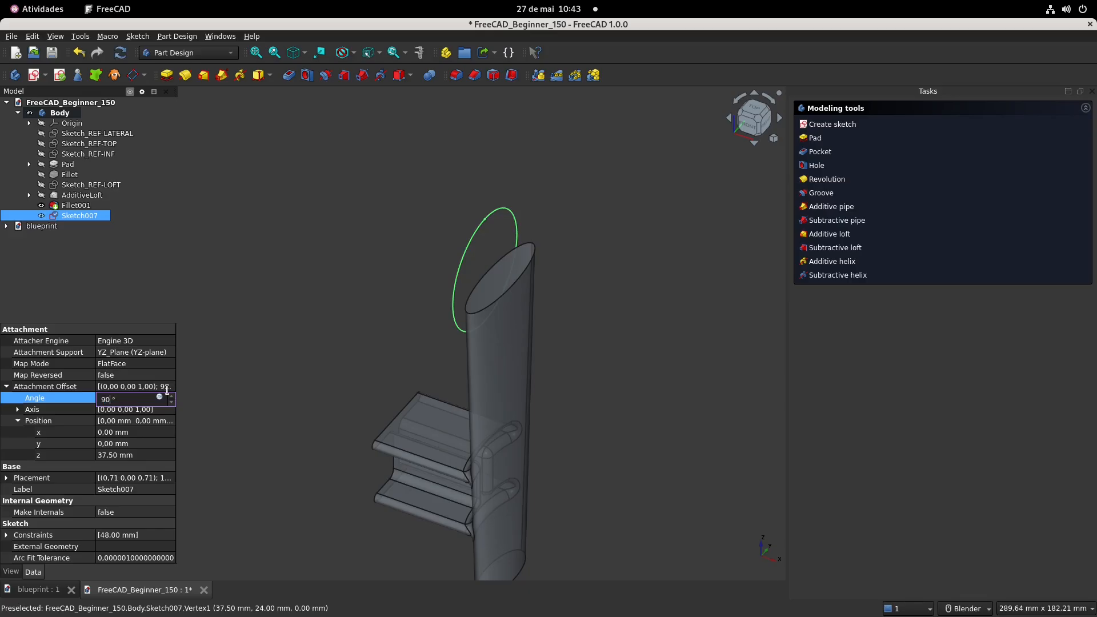
middle_drag(350, 358, 314, 359)
mouse_move(455, 375)
middle_down()
mouse_move(372, 333)
mouse_move(548, 323)
mouse_move(451, 364)
mouse_move(505, 349)
mouse_move(441, 309)
mouse_move(458, 297)
middle_up()
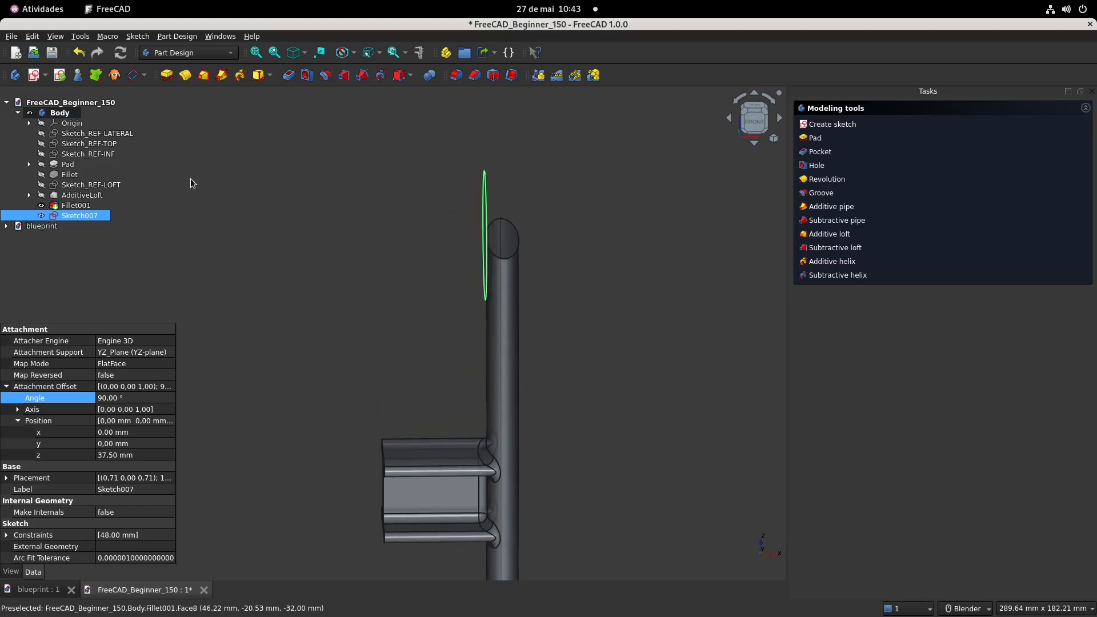
Show Sketch_REF-TOP and compare the circle sketch's position with its reference points in the front view
click(117, 145)
key(space)
middle_drag(370, 277, 385, 271)
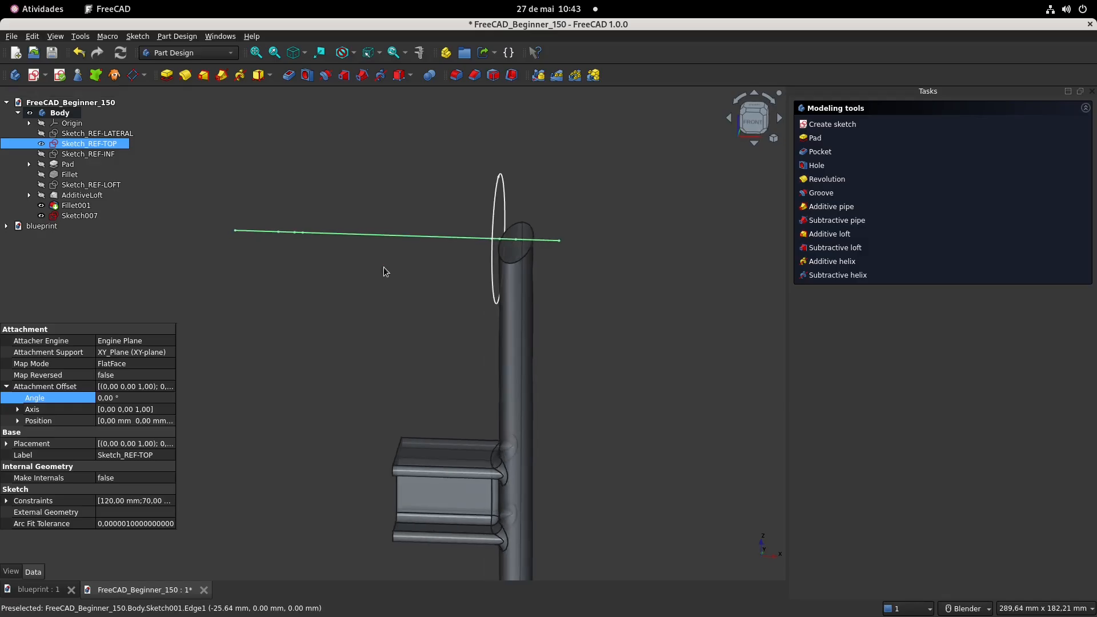
click(753, 121)
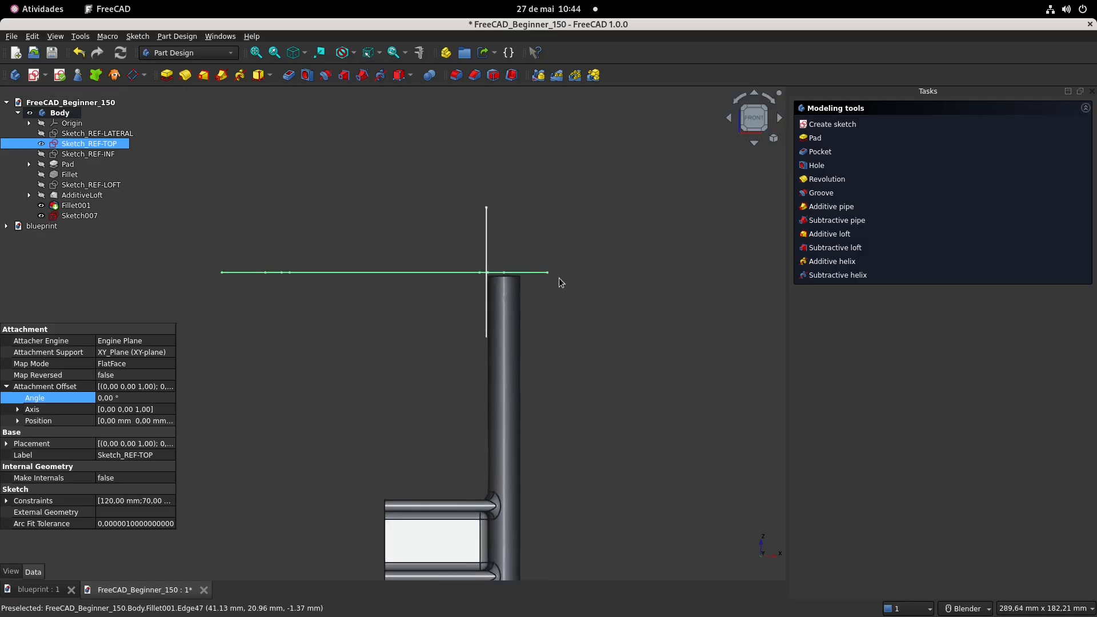
scroll(559, 282, up, 5)
shift+middle_drag(558, 281, 661, 294)
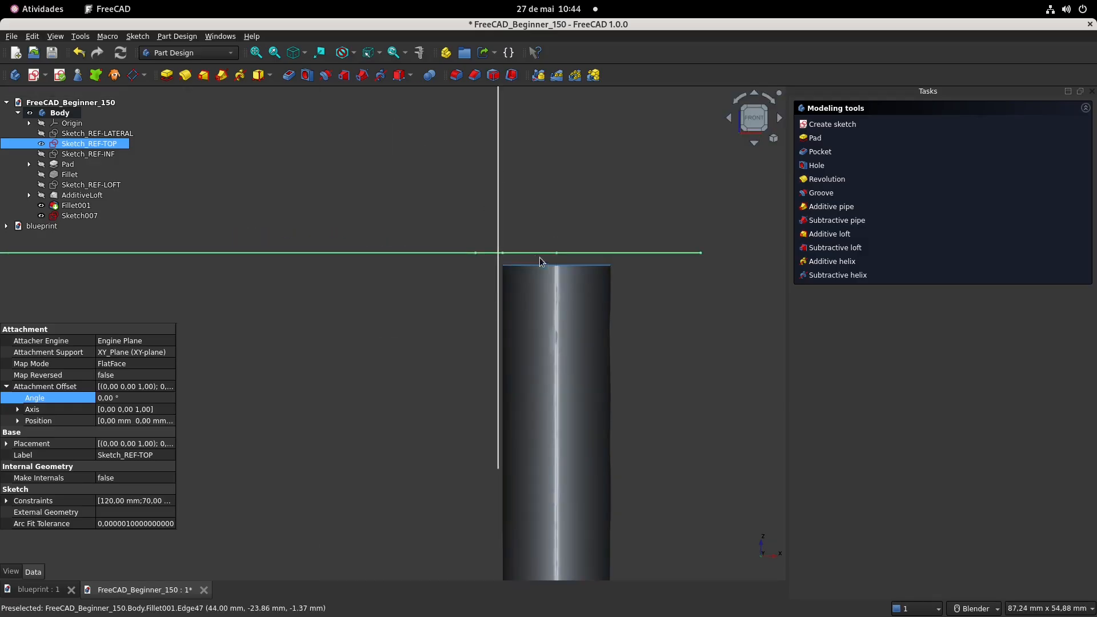
click(477, 255)
scroll(476, 258, down, 5)
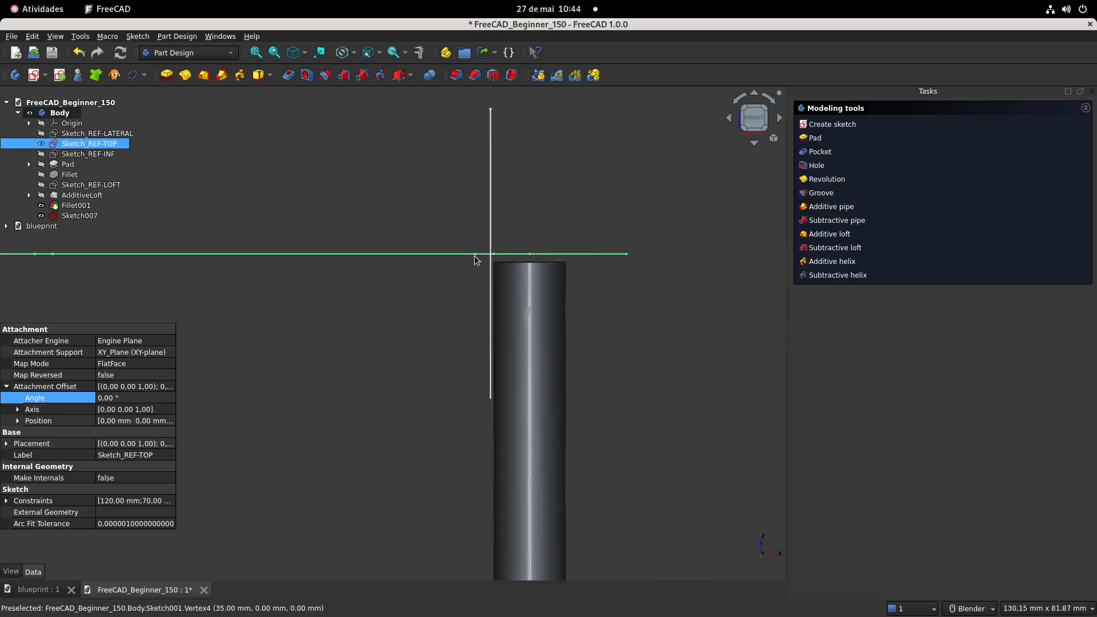
shift+middle_drag(482, 254, 510, 263)
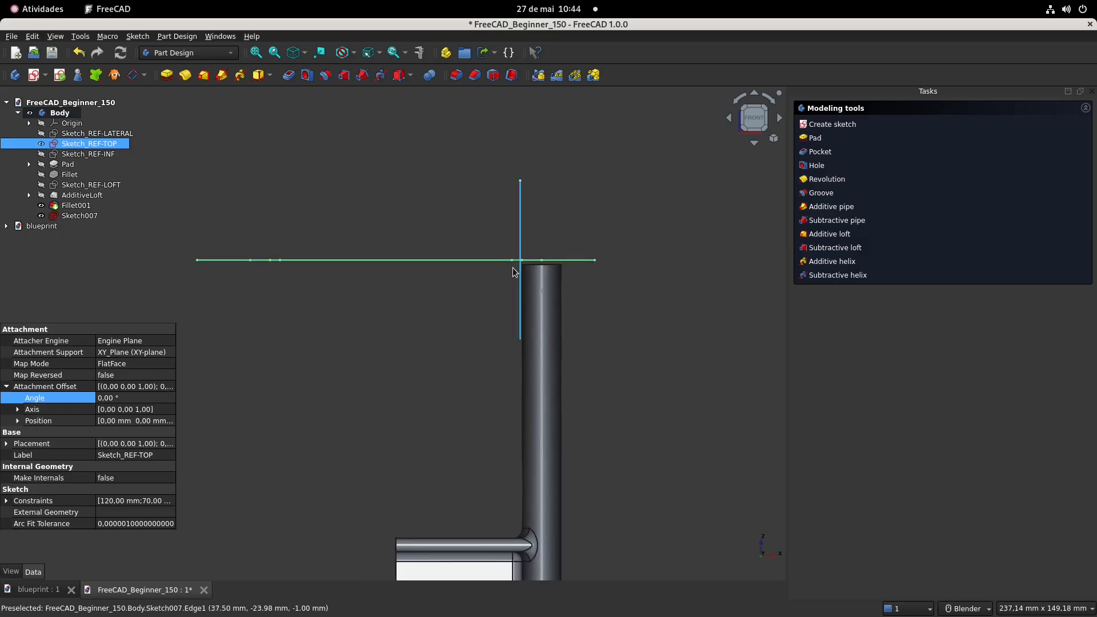
scroll(513, 266, up, 1)
scroll(513, 266, down, 1)
Check the cylinder's position in the blueprint and set the circle sketch's z attachment offset to 35 mm
click(43, 592)
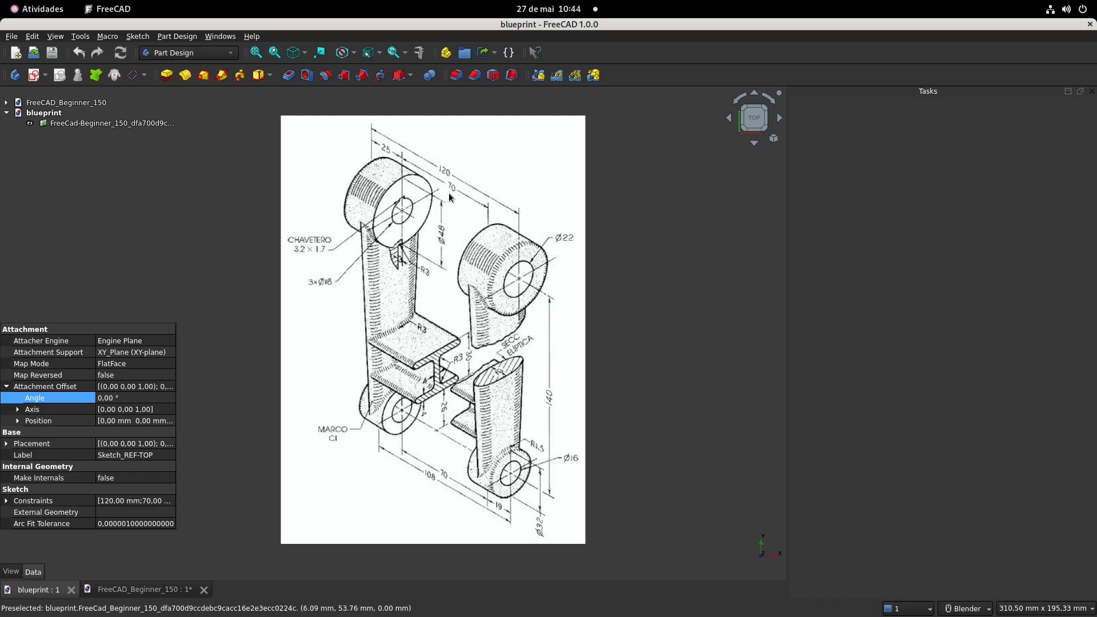
click(135, 590)
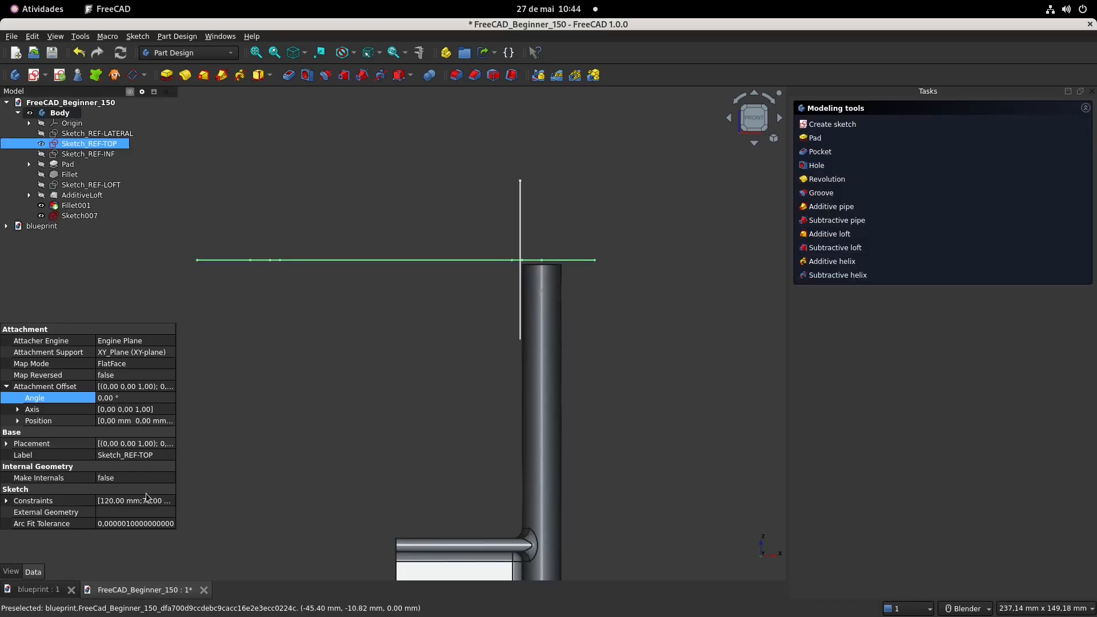
click(84, 216)
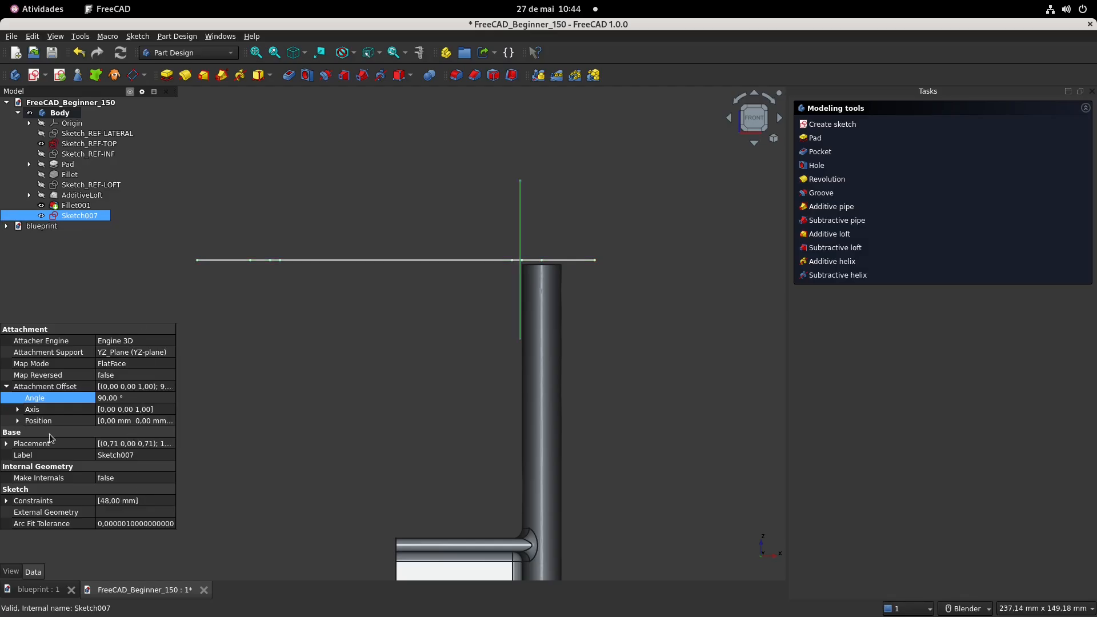
click(18, 421)
click(149, 456)
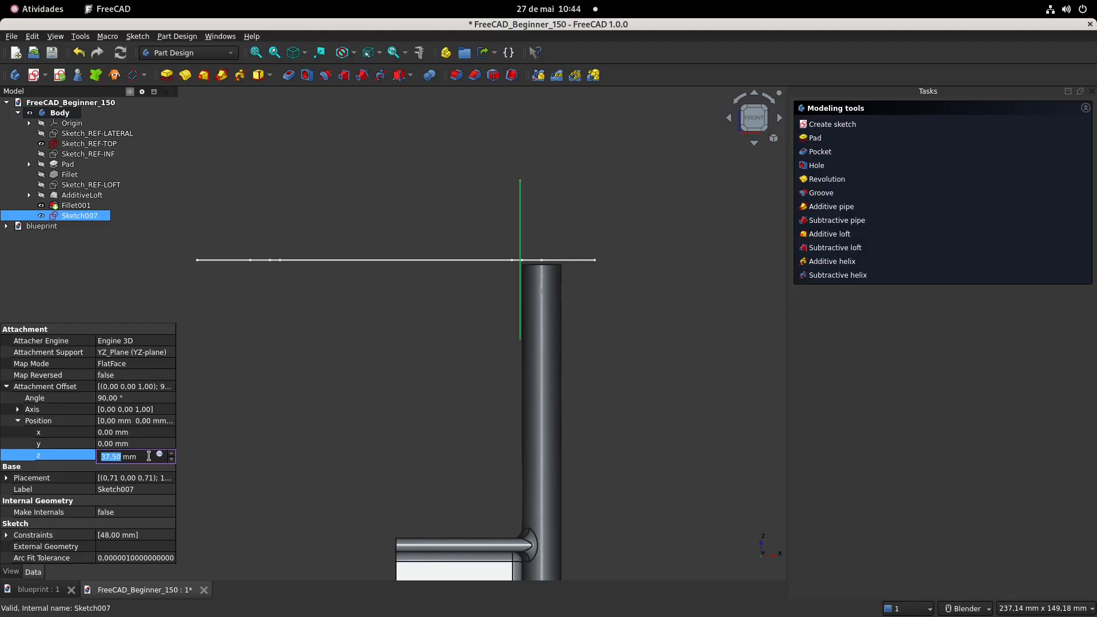
text(35)
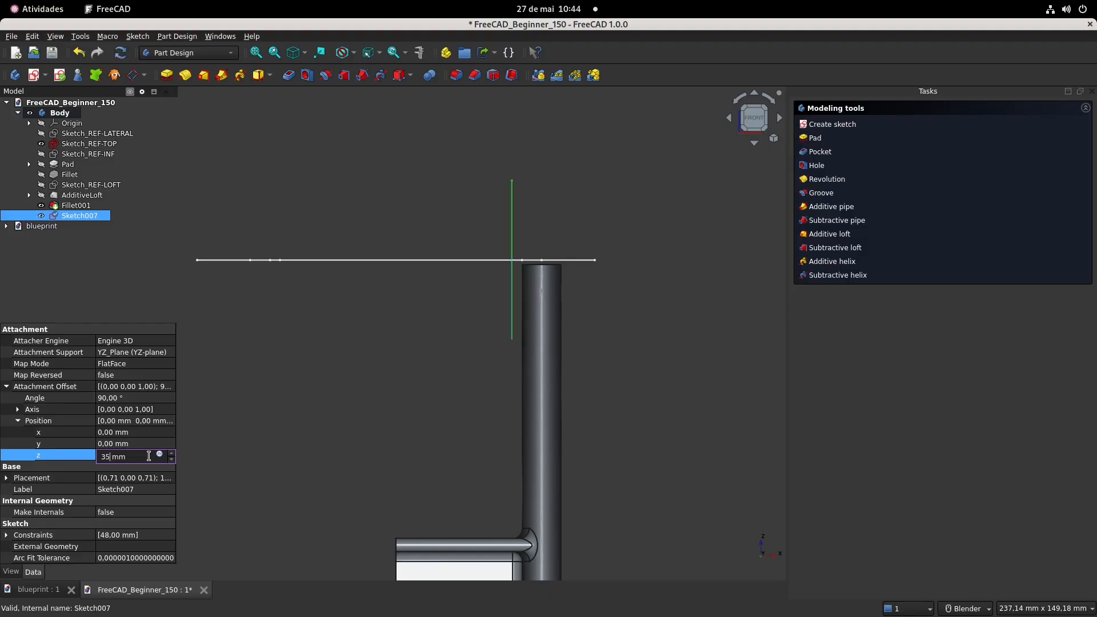
key(Return)
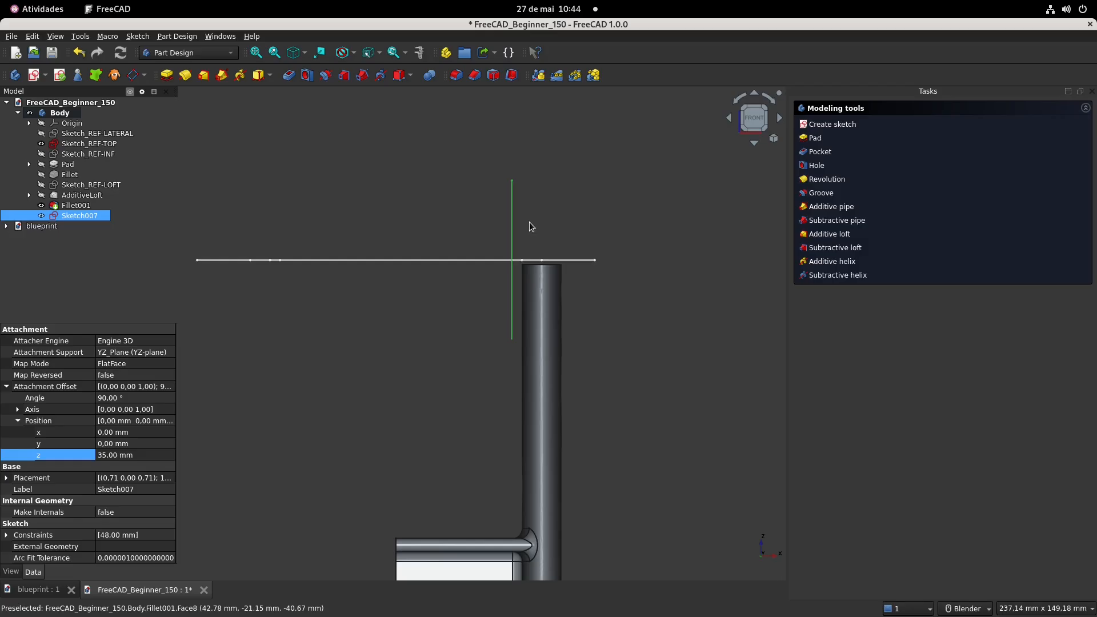
Check the cylinder's width in the blueprint and pad the circle sketch 25 mm along its normal
scroll(438, 323, down, 2)
click(38, 589)
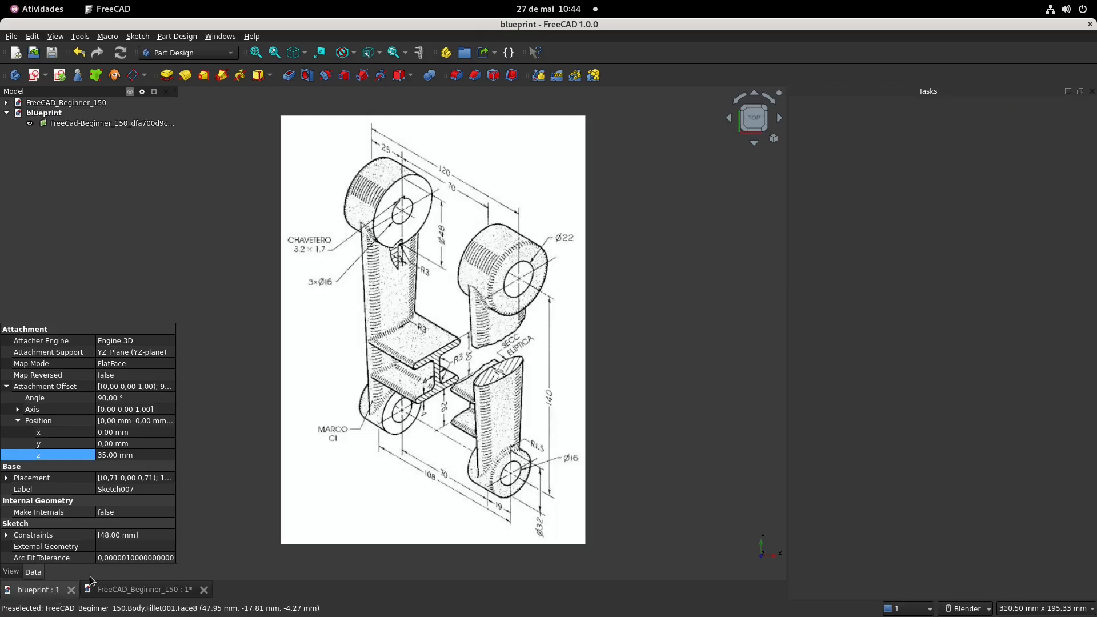
click(143, 589)
middle_drag(547, 330, 529, 317)
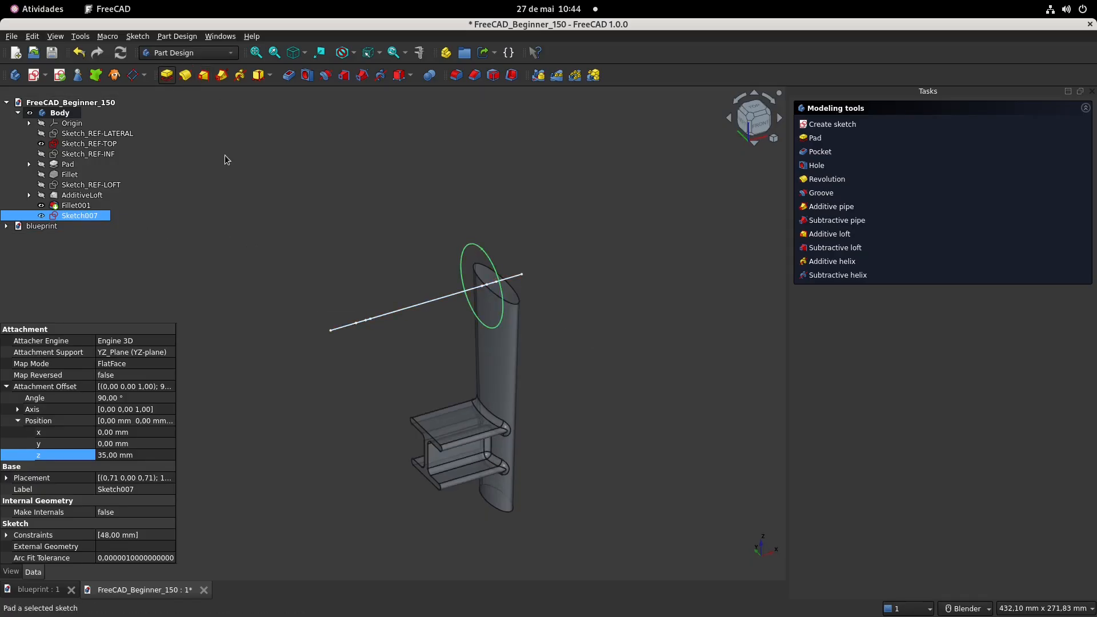
text(25)
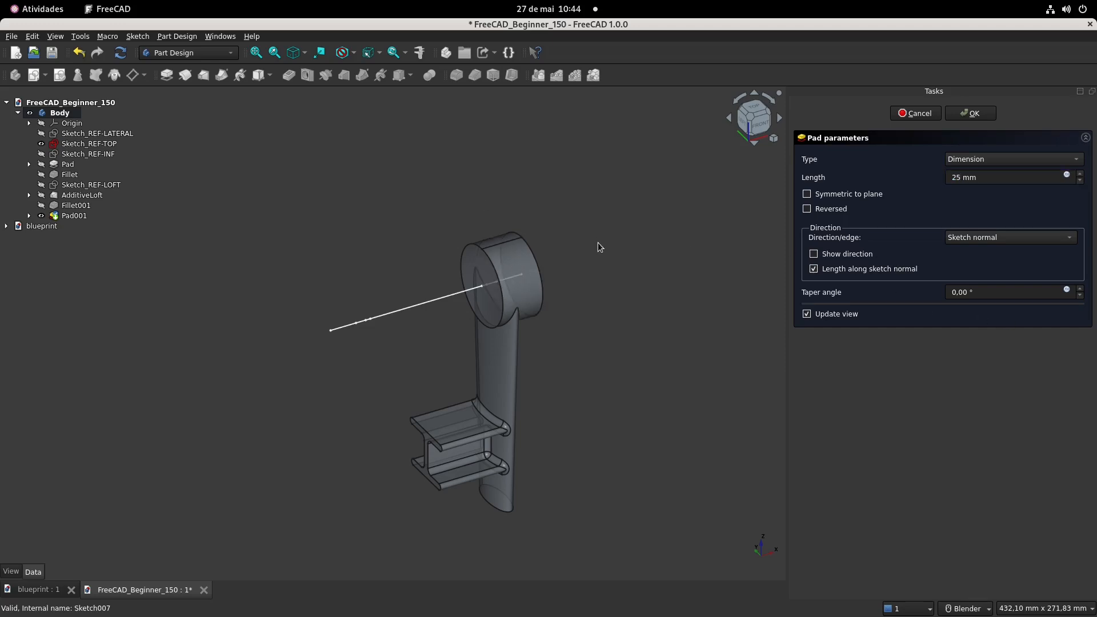
click(955, 117)
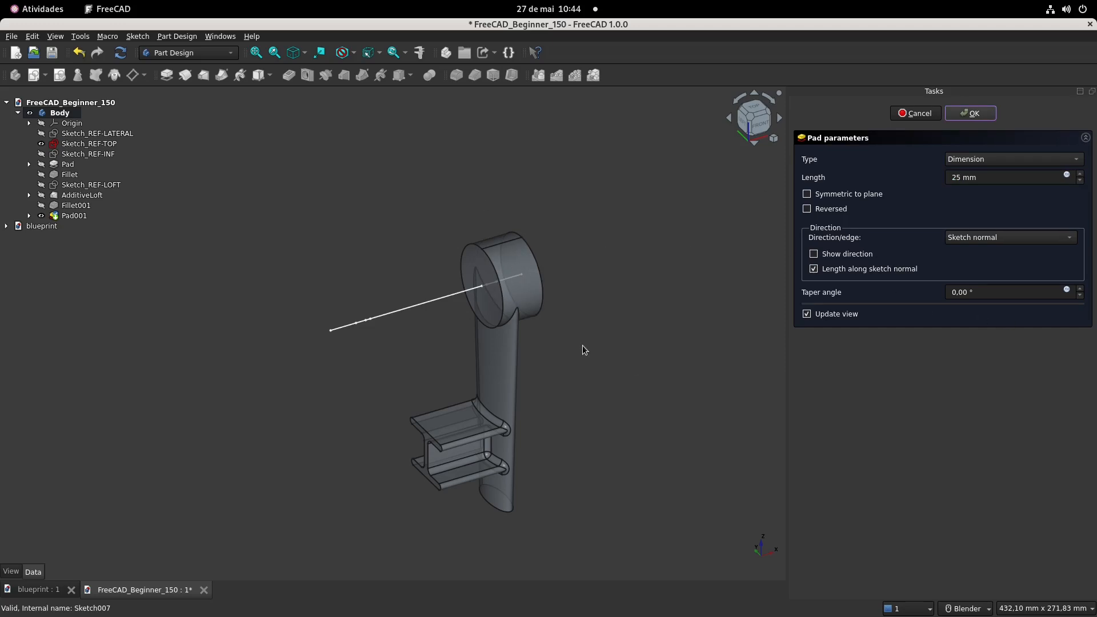
Examine the intersection edge where the upper cylinder meets the elliptical arm
middle_drag(578, 326, 523, 299)
scroll(513, 297, up, 6)
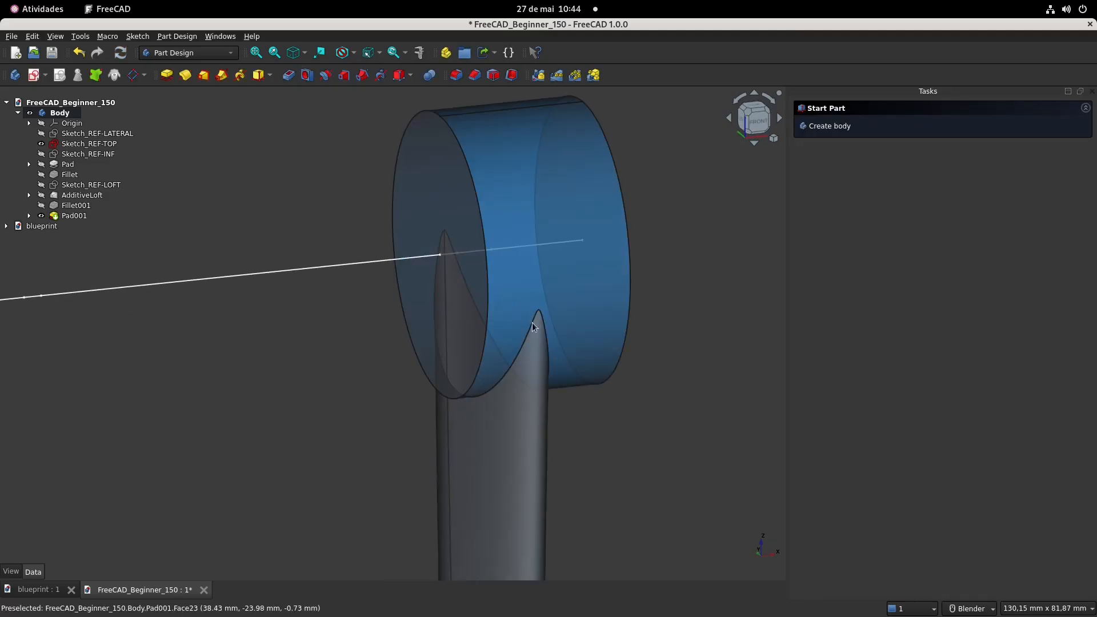
shift+middle_drag(604, 357, 570, 312)
scroll(532, 320, down, 5)
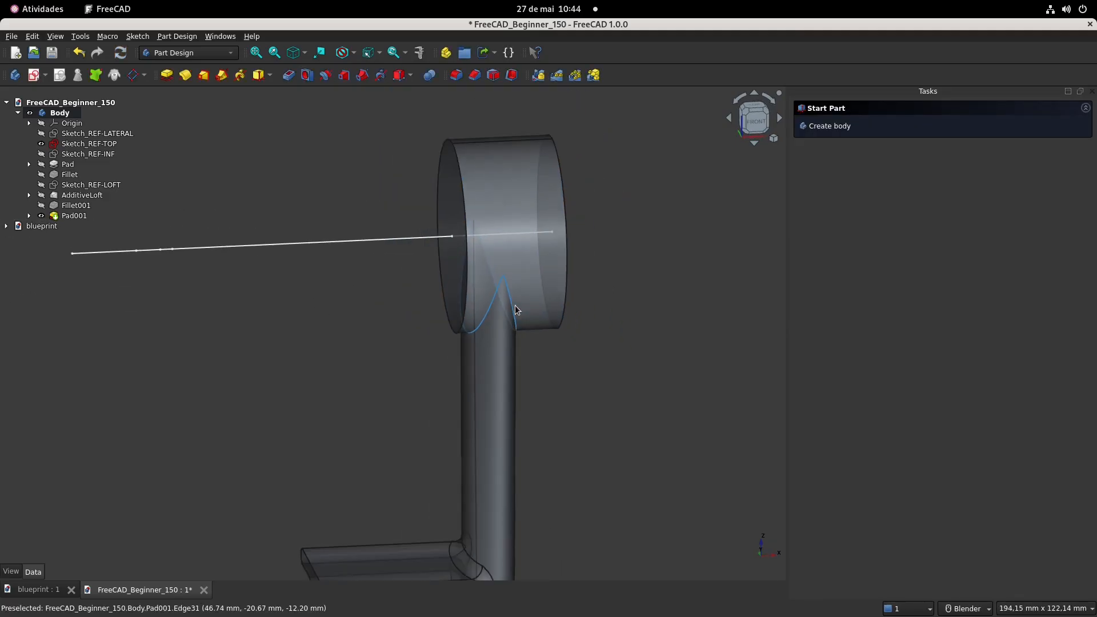
shift+middle_drag(541, 368, 517, 264)
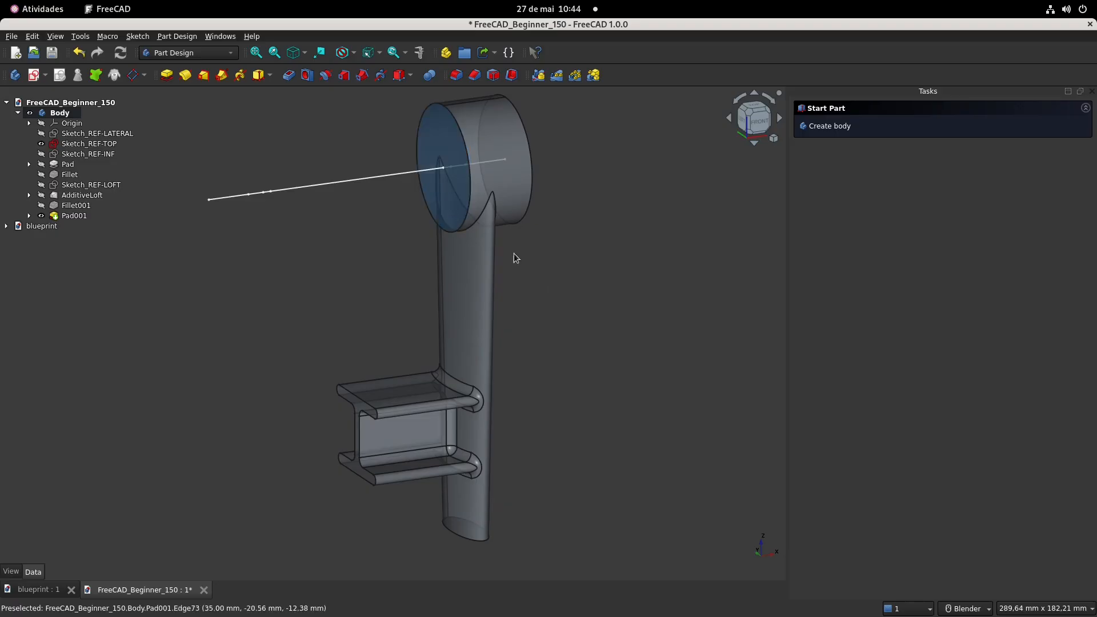
scroll(513, 205, up, 7)
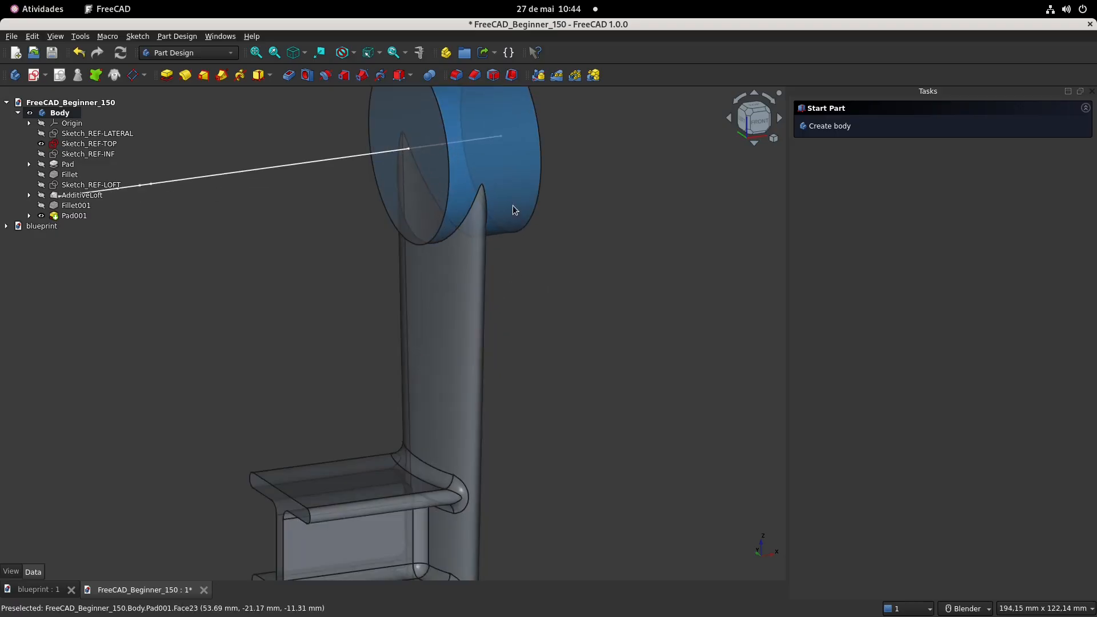
shift+middle_drag(513, 209, 529, 321)
scroll(465, 298, up, 3)
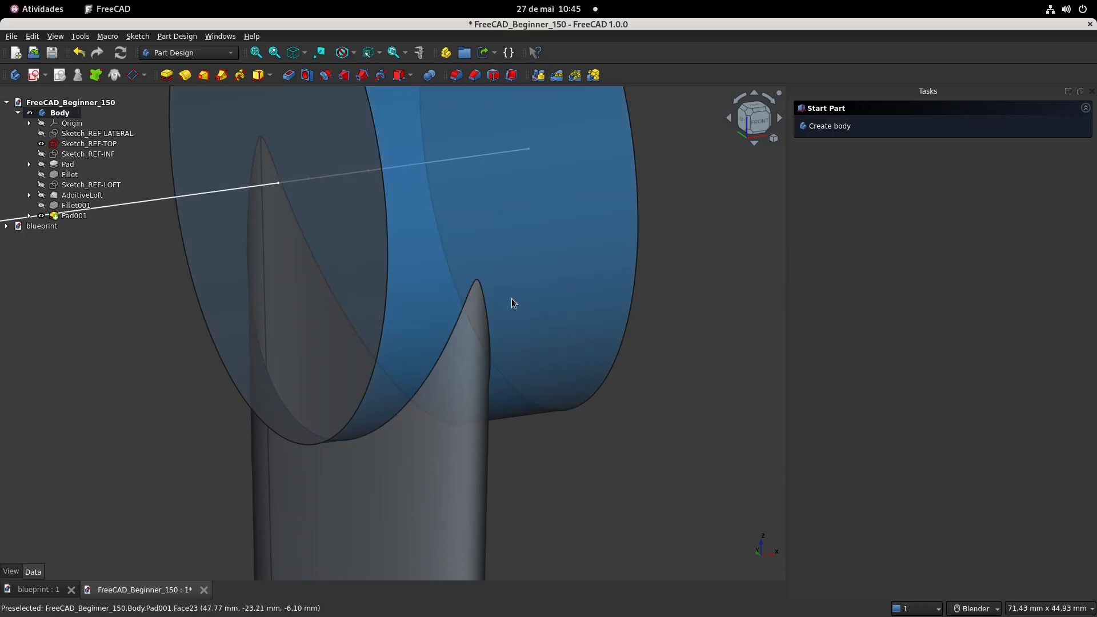
scroll(500, 316, down, 5)
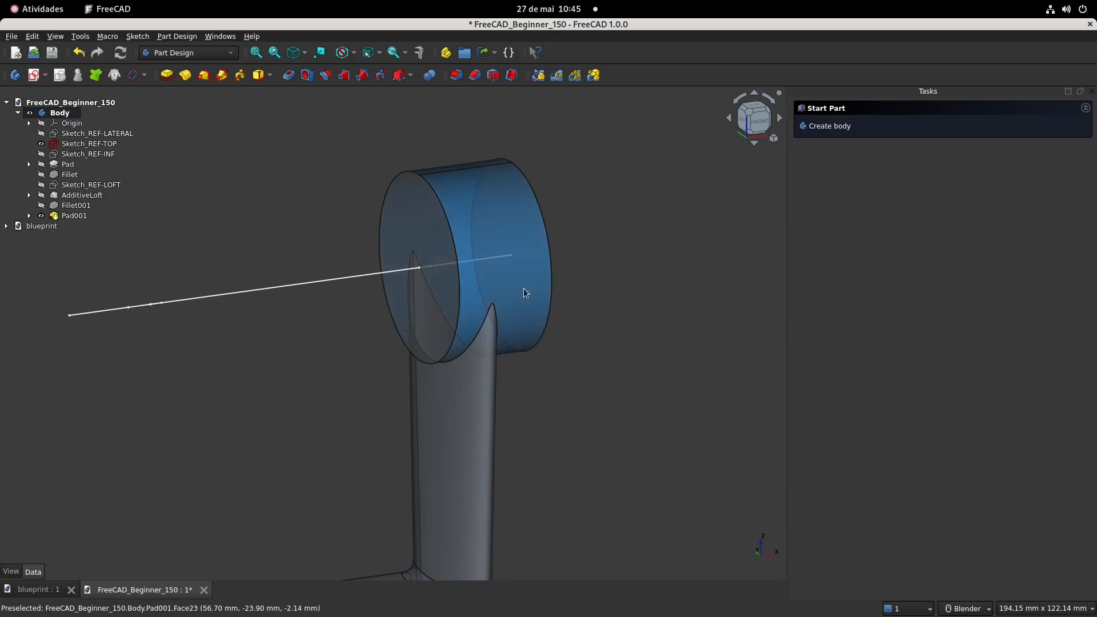
scroll(517, 288, up, 3)
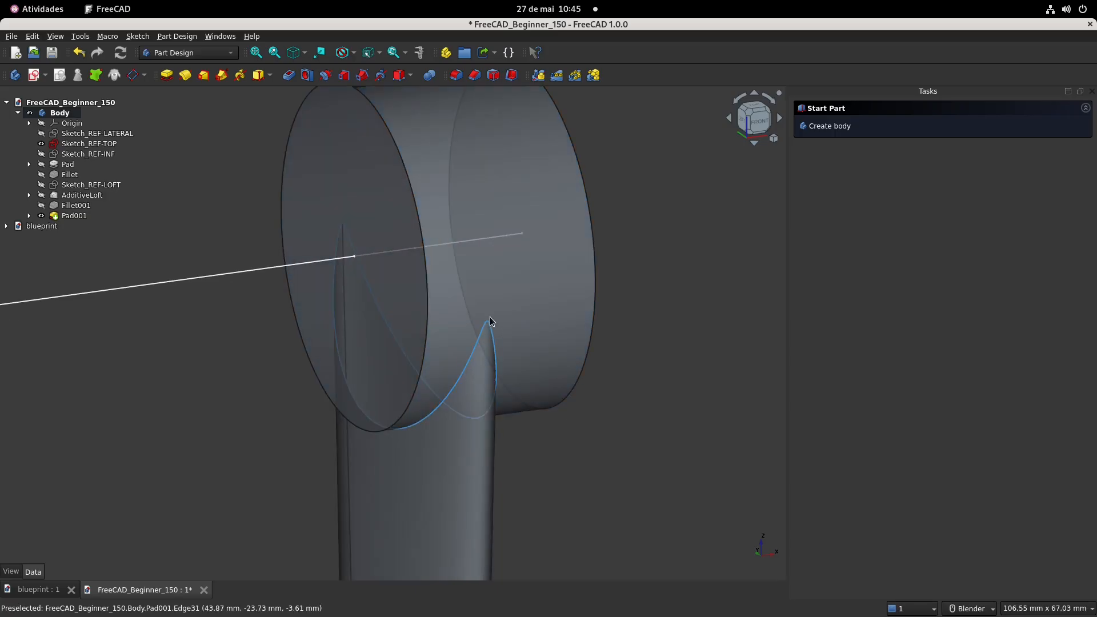
Create a new sketch in the body on the YZ plane
scroll(489, 321, up, 3)
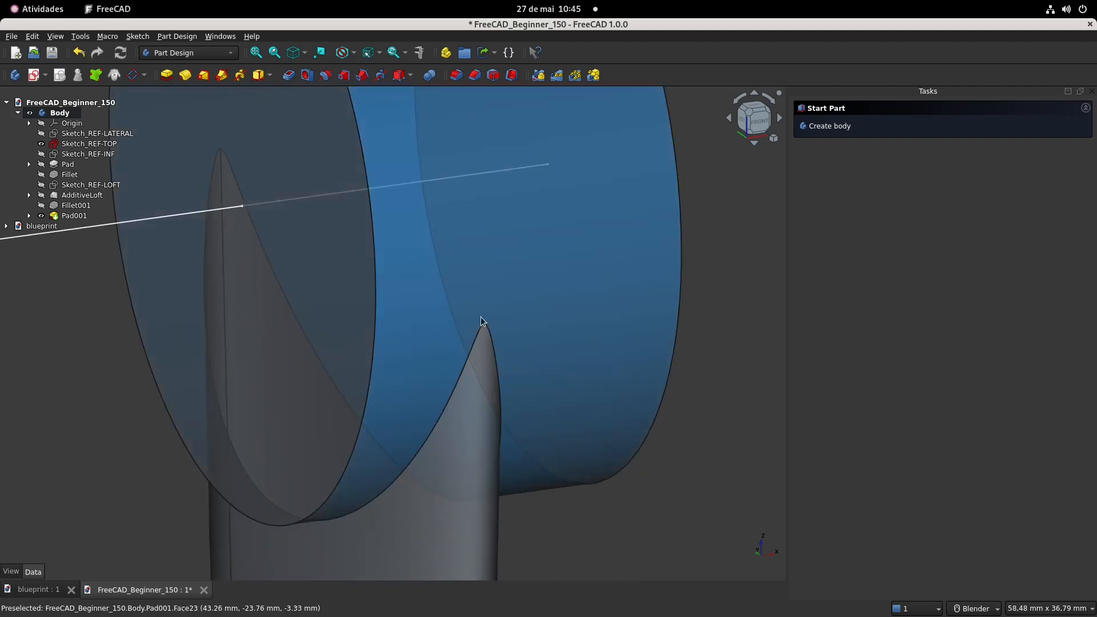
scroll(479, 336, down, 10)
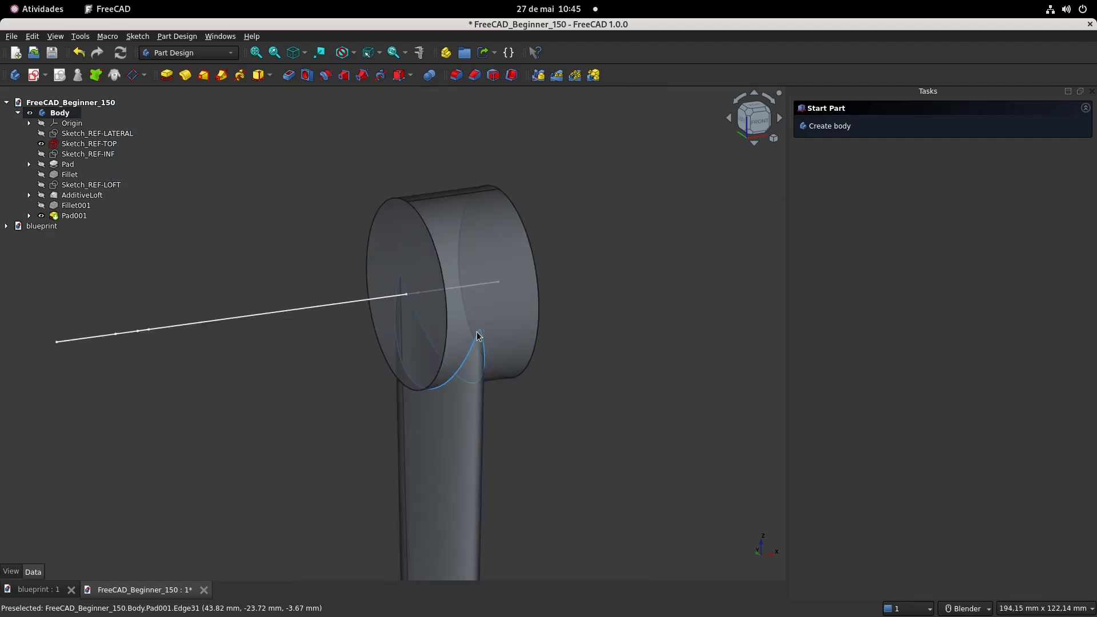
shift+middle_drag(497, 400, 498, 312)
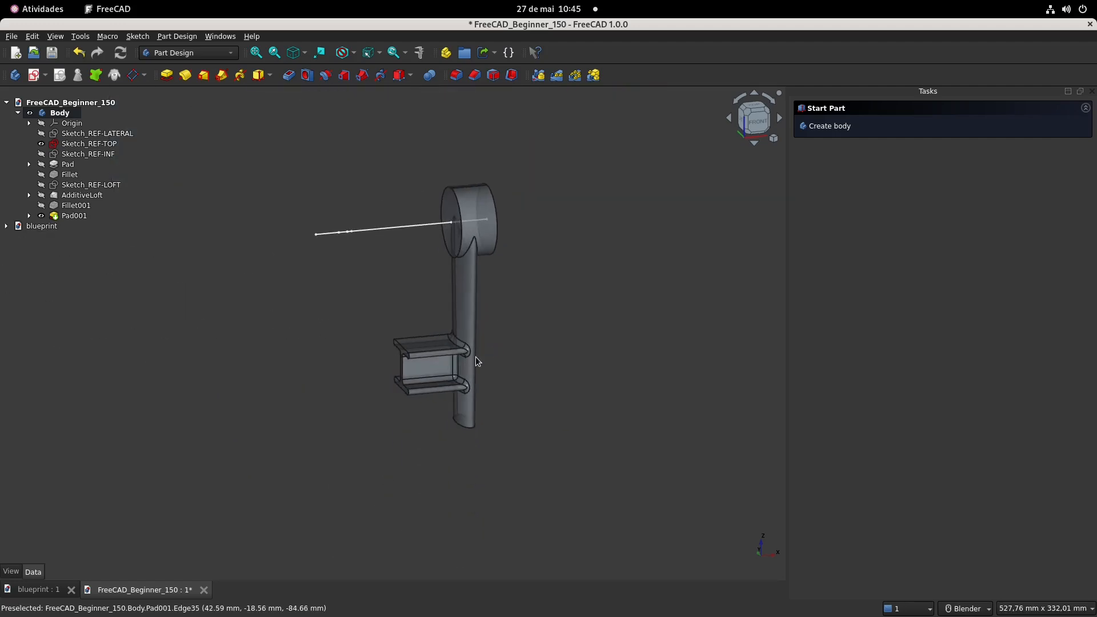
scroll(476, 358, up, 2)
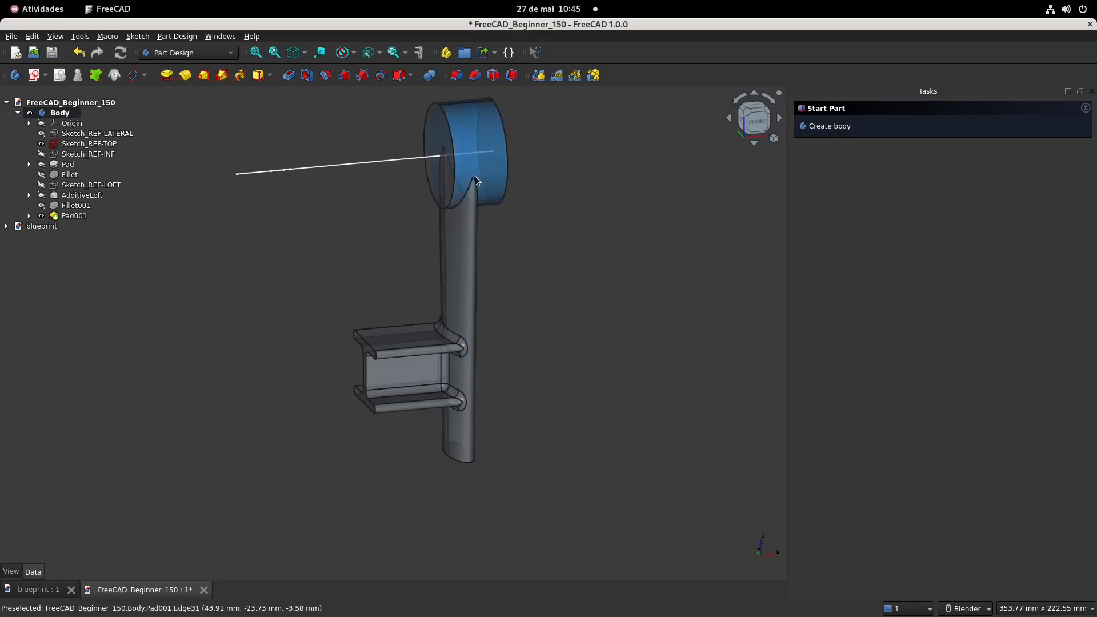
middle_drag(491, 226, 520, 409)
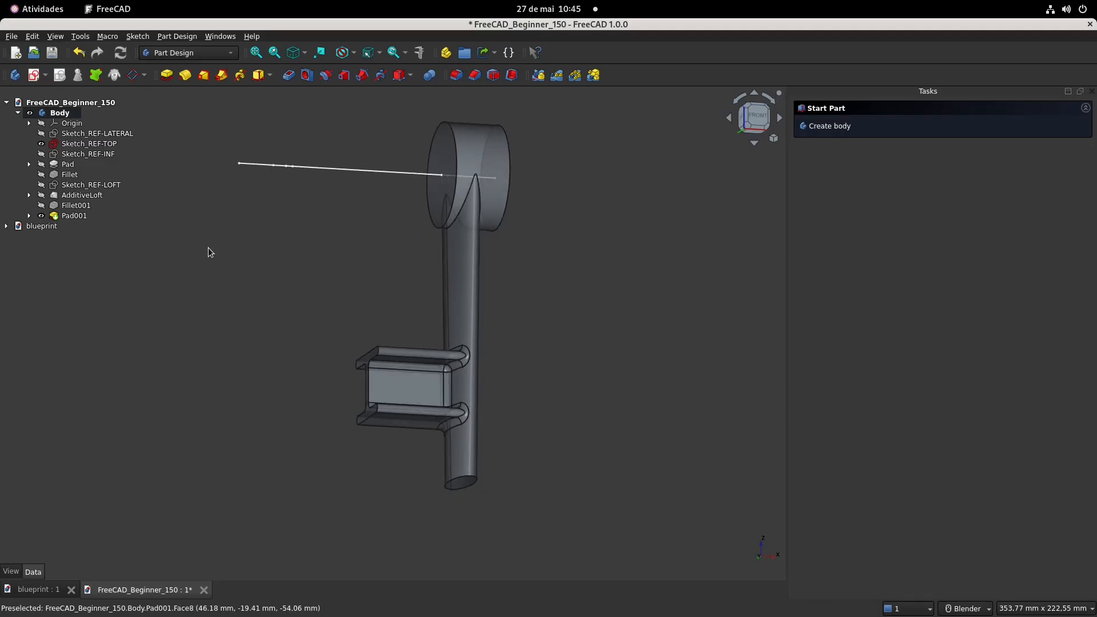
mouse_move(541, 300)
middle_down()
mouse_move(384, 367)
mouse_move(200, 149)
middle_up()
click(35, 76)
middle_drag(416, 231, 318, 202)
click(318, 198)
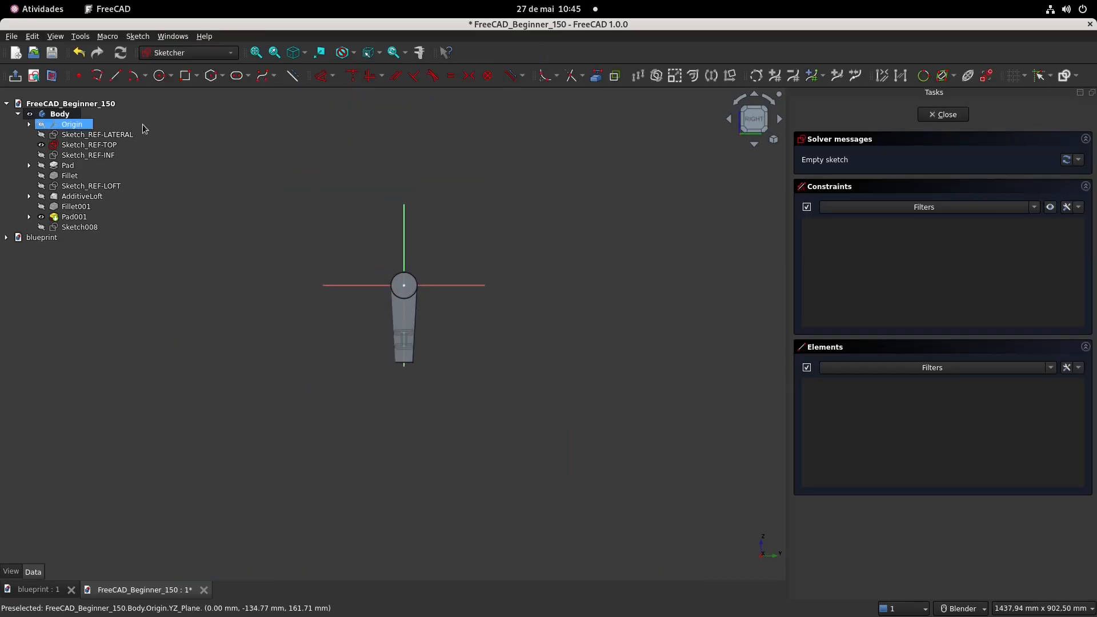
Check the lower cylinder in the blueprint and draw a circle centred on the vertical axis at the arm's lower end
click(37, 589)
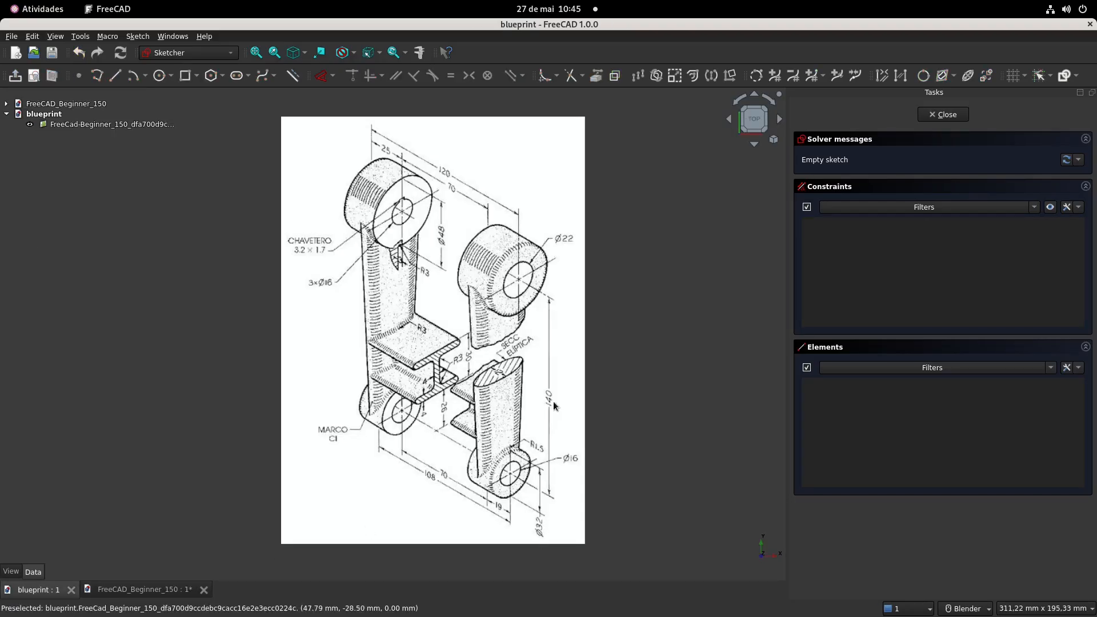
key(ctrl+Tab)
key(g)
key(c)
click(415, 416)
click(431, 431)
scroll(434, 435, up, 2)
Set the circle's diameter to 32 mm and its centre 140 mm below the origin, and close the sketch
click(328, 73)
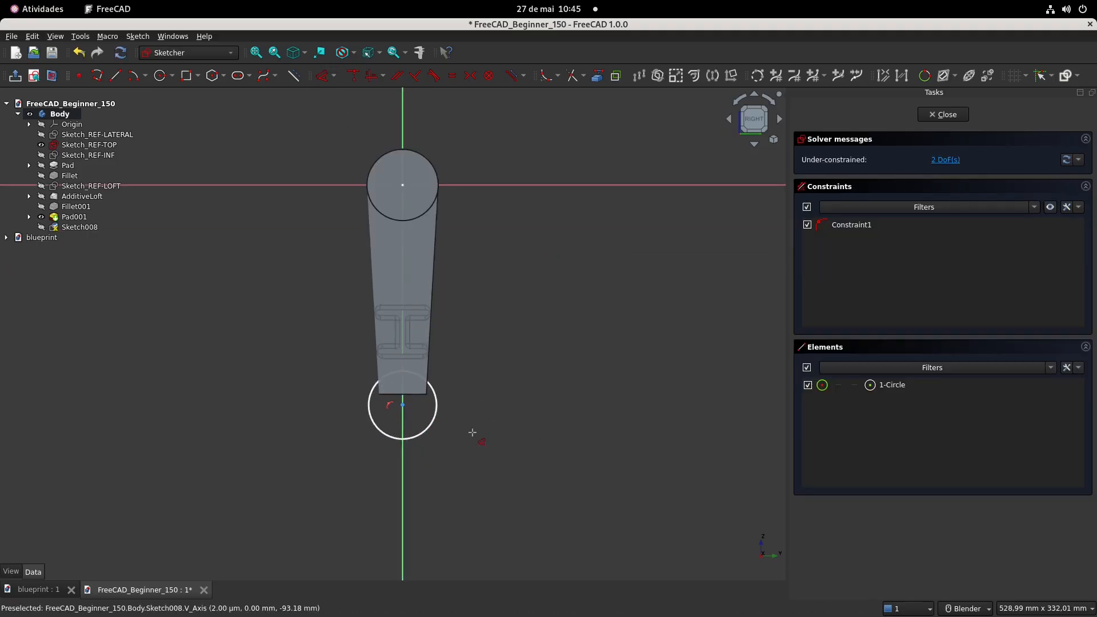
click(436, 406)
click(539, 391)
text(32)
key(Return)
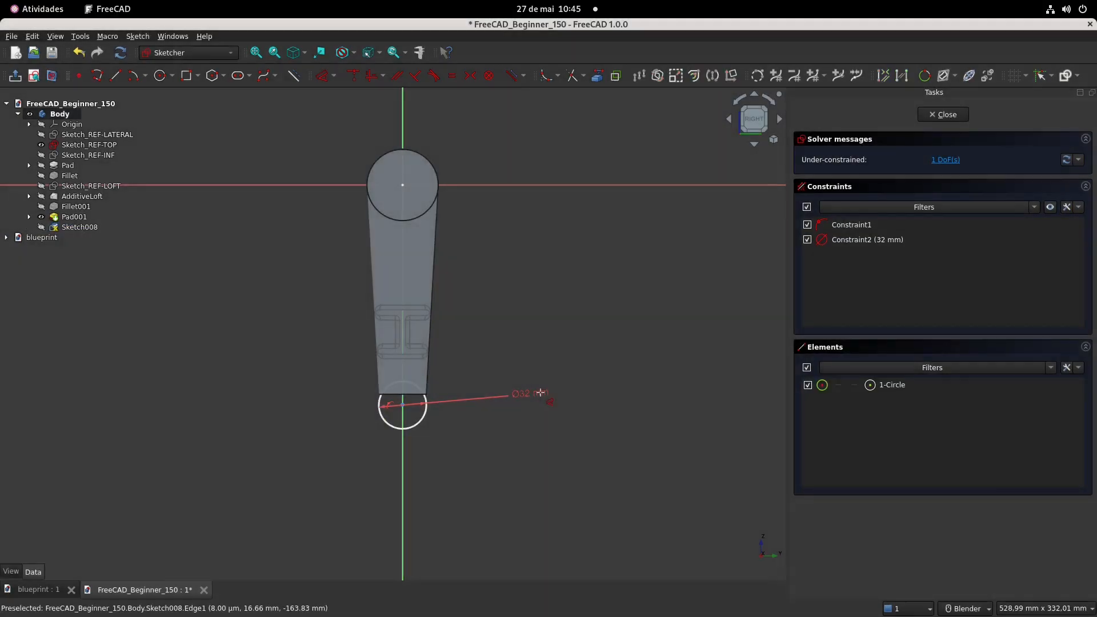
click(402, 404)
click(491, 337)
text(140)
key(Return)
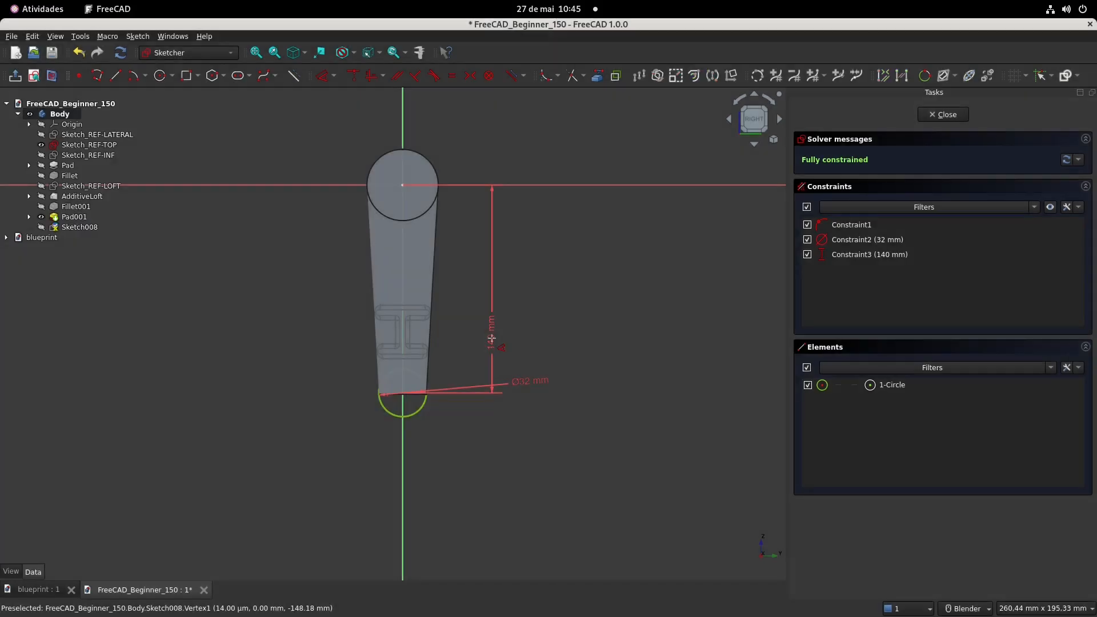
key(Escape)
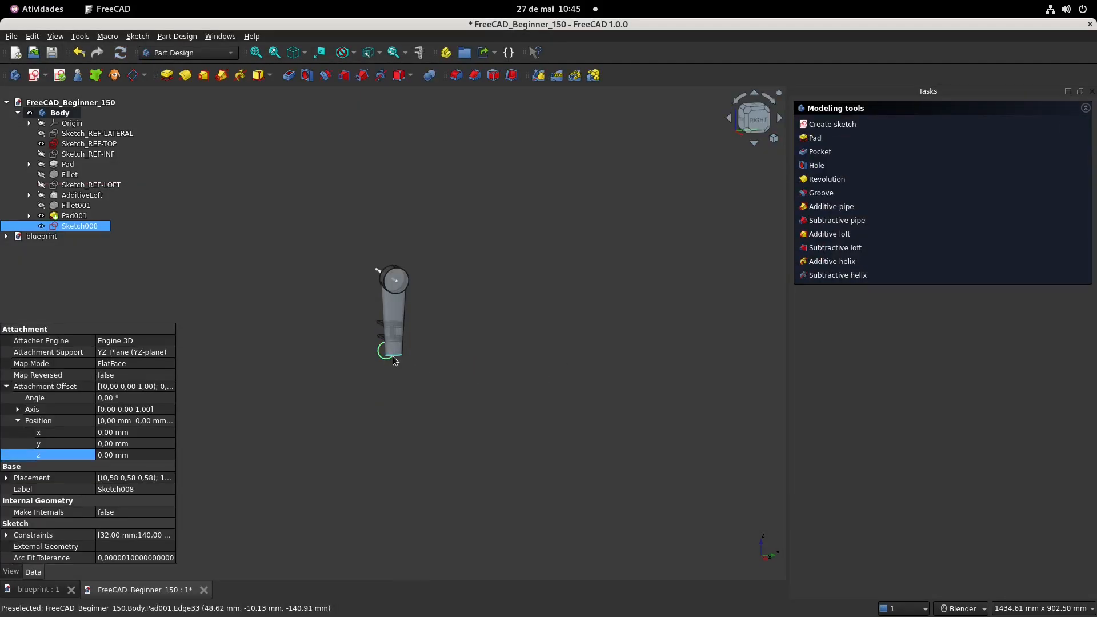
Try an attachment offset angle of 270° on the lower circle sketch and reset it to 0°
key(0)
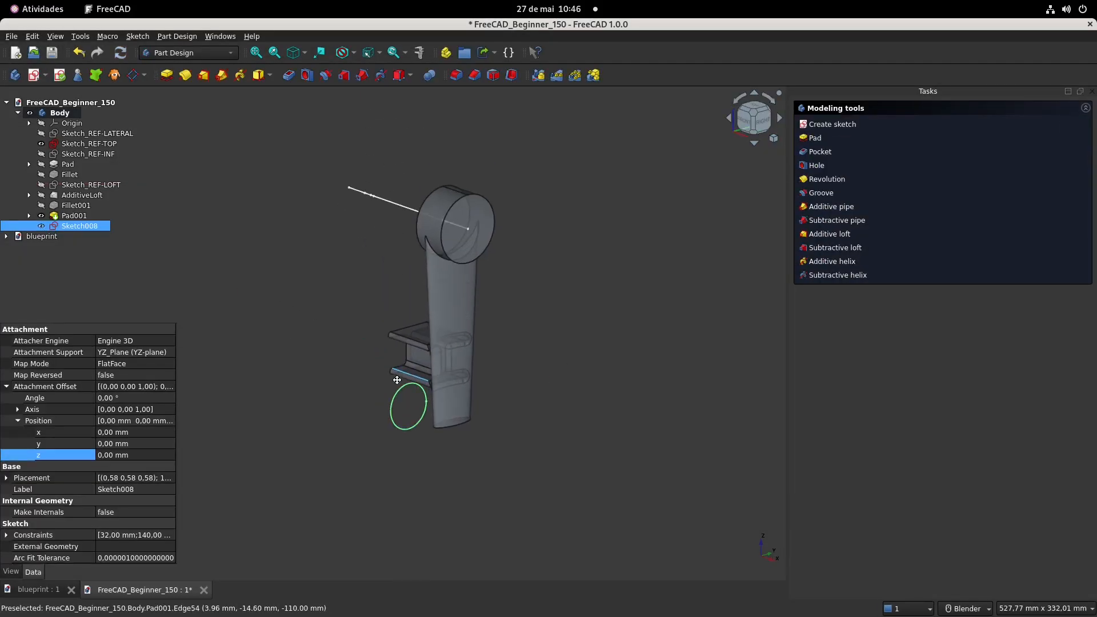
click(128, 399)
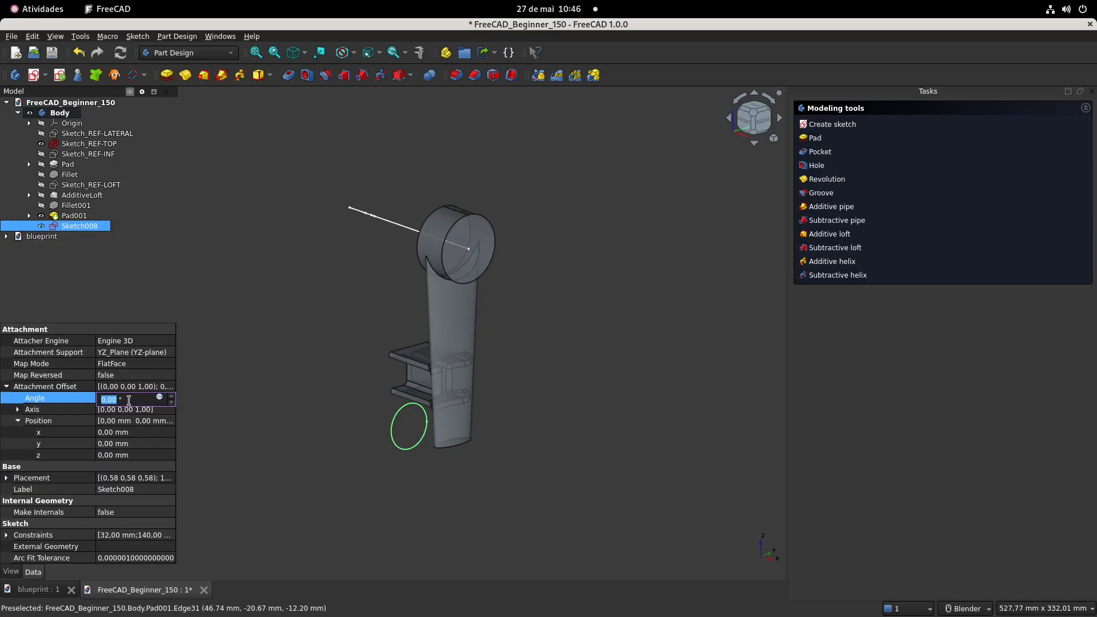
text(270)
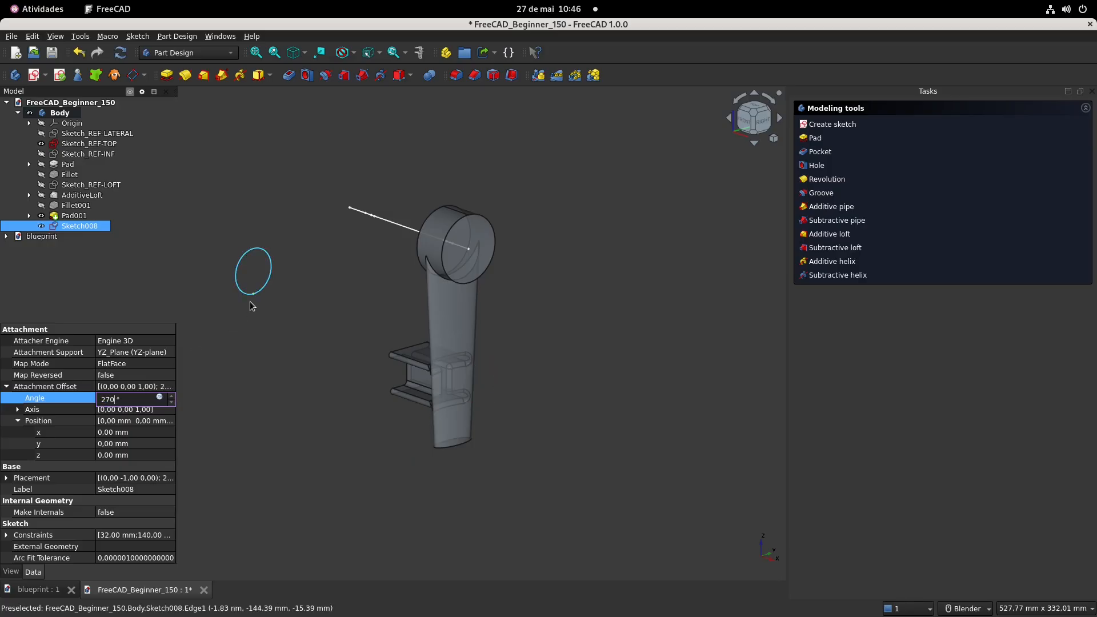
mouse_move(252, 307)
middle_down()
mouse_move(287, 338)
mouse_move(345, 345)
mouse_move(230, 386)
middle_up()
click(147, 398)
text(0)
key(Return)
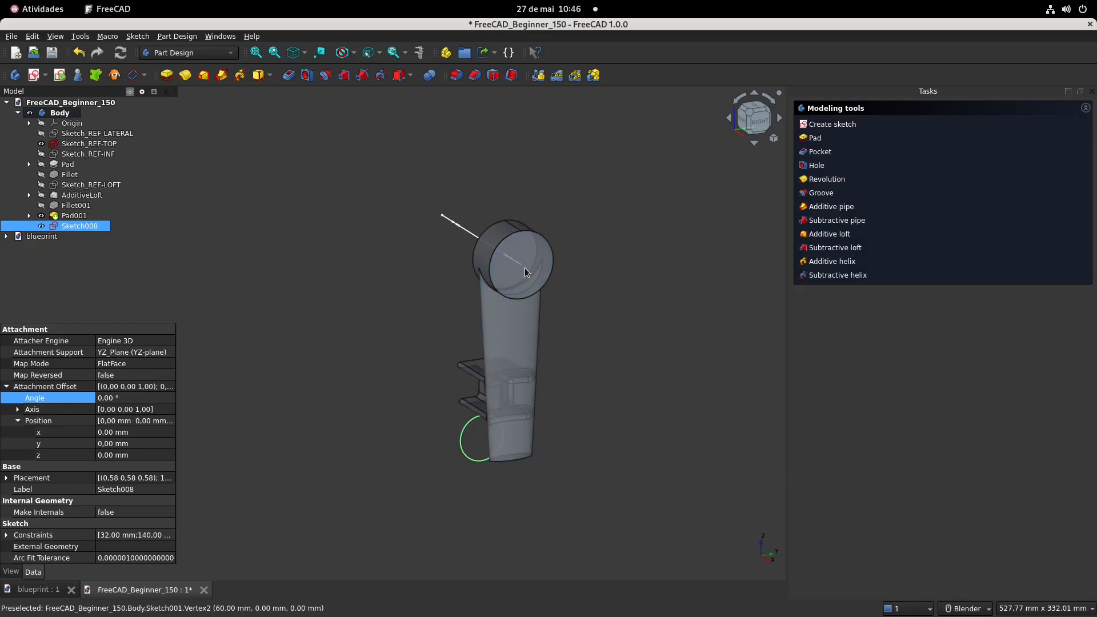
Set the lower circle sketch's z attachment offset to 35 mm
middle_drag(483, 330, 474, 425)
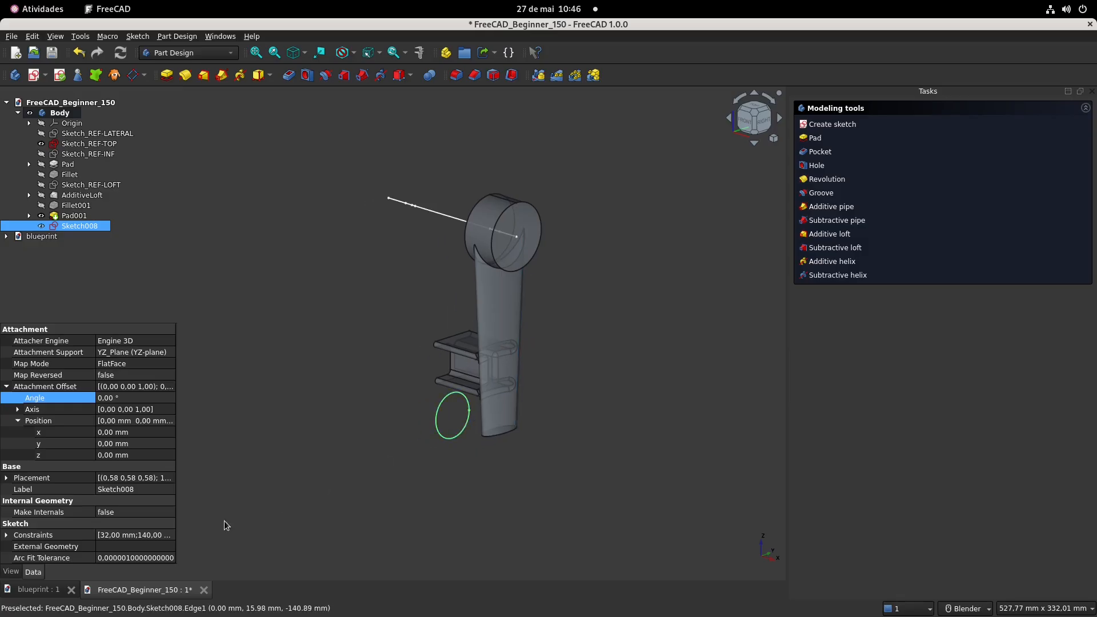
click(144, 455)
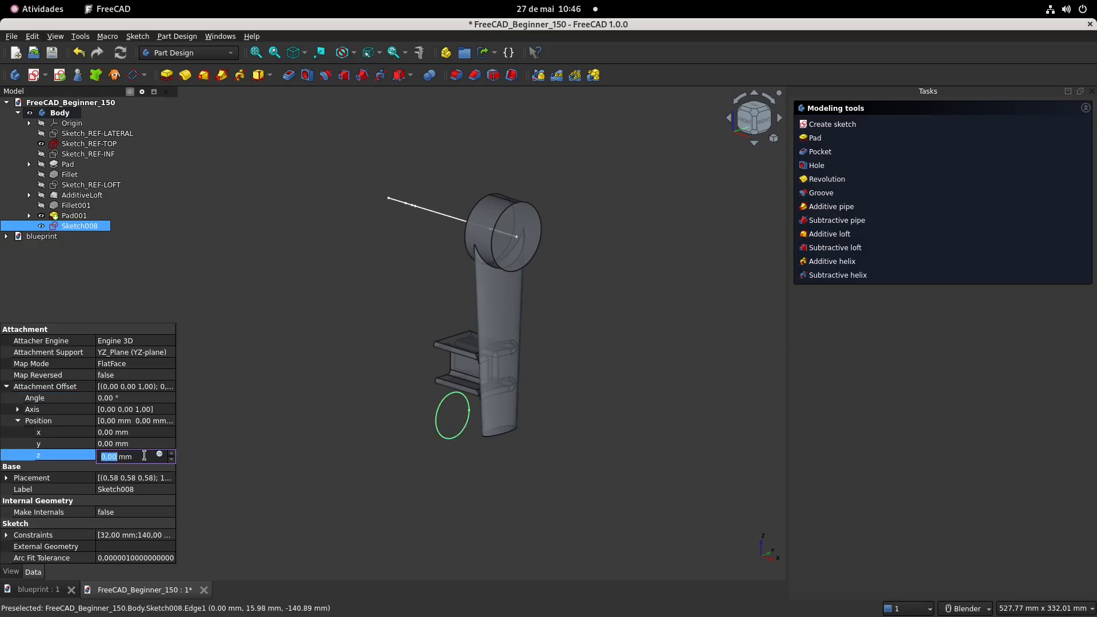
text(35)
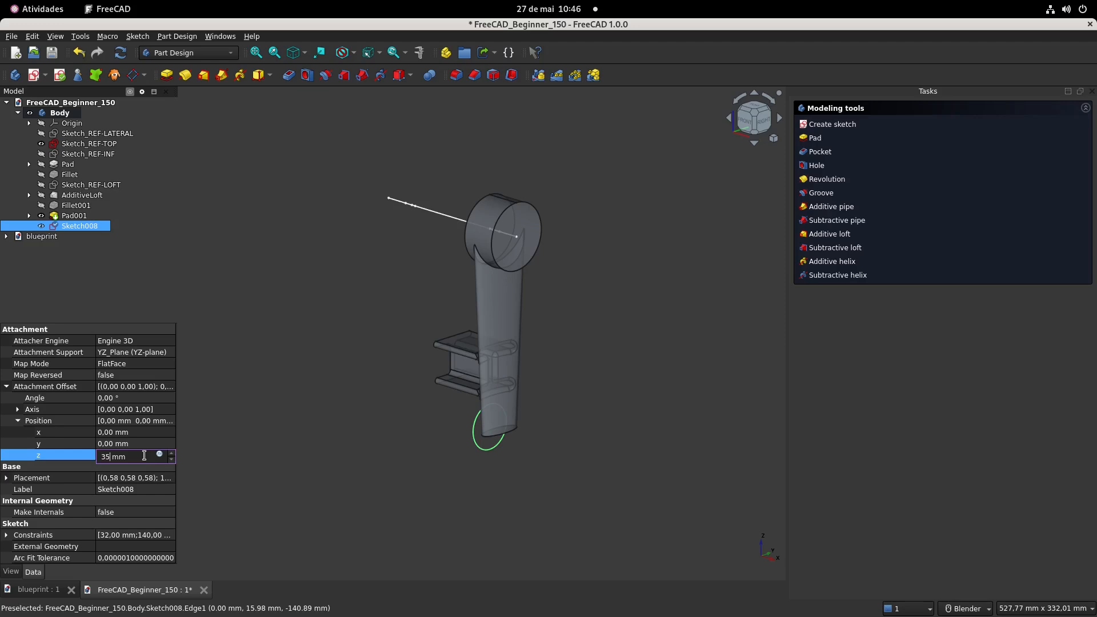
click(333, 399)
mouse_move(332, 399)
middle_down()
mouse_move(413, 394)
mouse_move(367, 454)
middle_up()
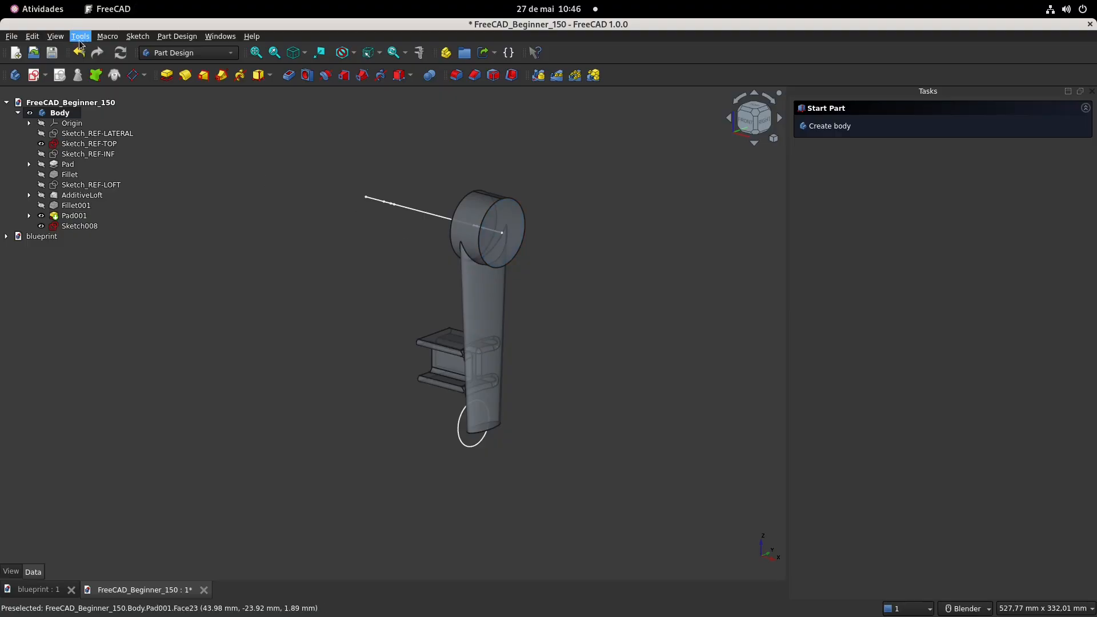
Display the axis cross at the origin of the 3D view
click(56, 36)
click(91, 199)
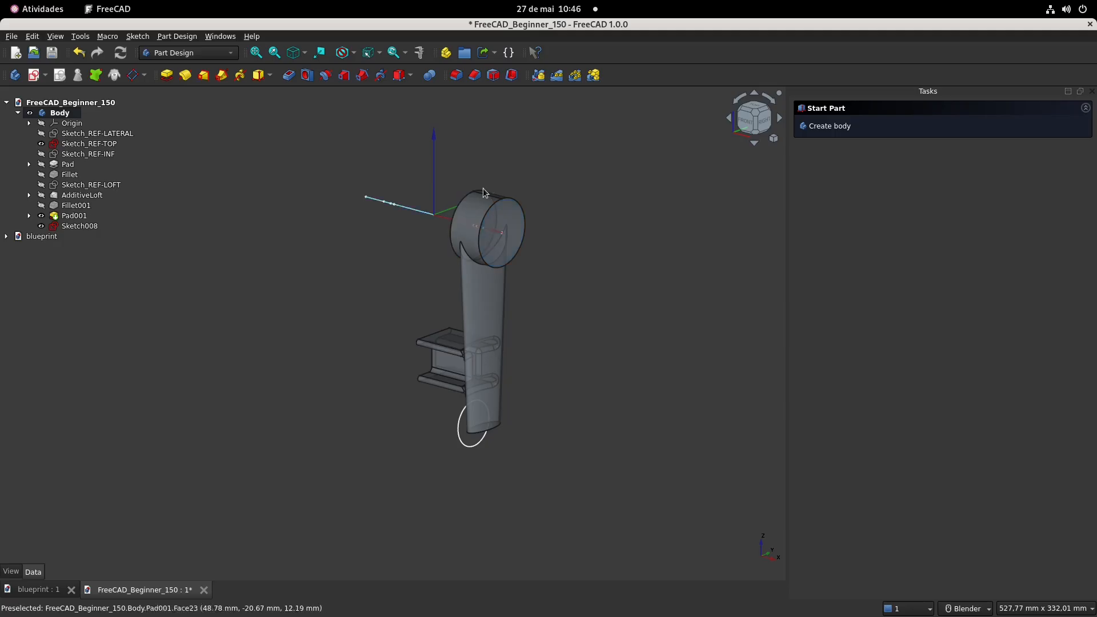
shift+middle_drag(425, 213, 416, 303)
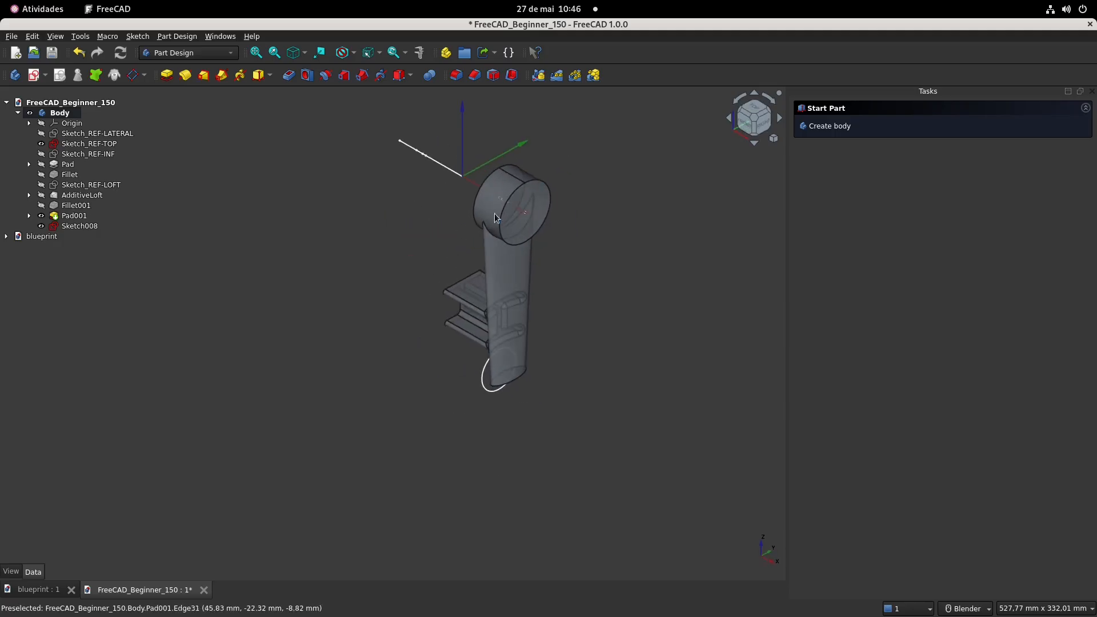
shift+middle_drag(469, 183, 438, 242)
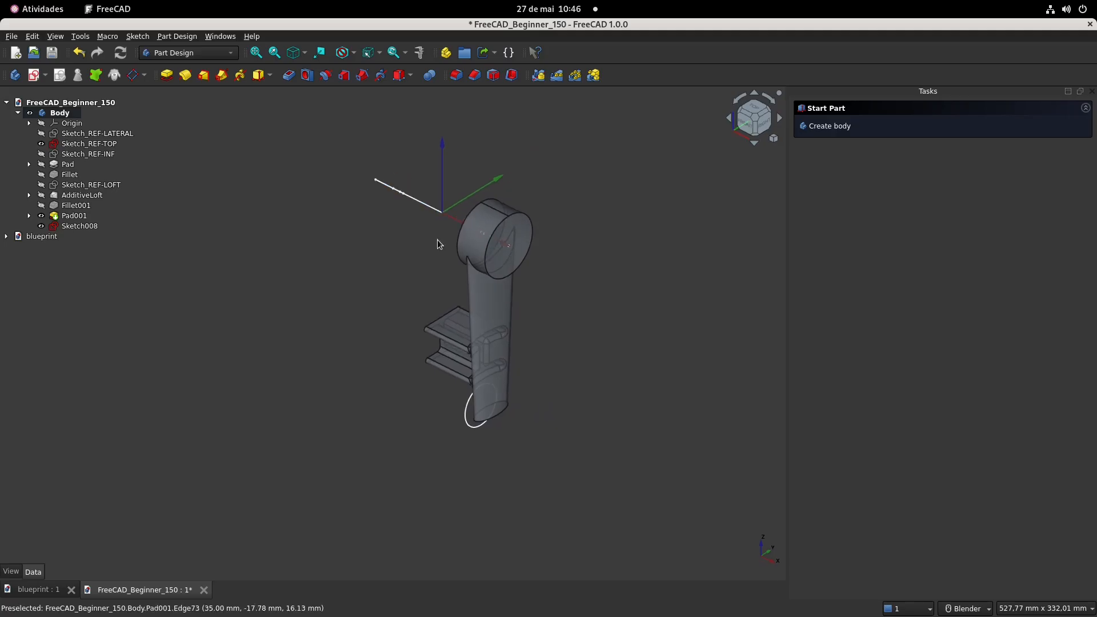
Check the lower cylinder's width in the blueprint and pad the 32 mm circle sketch 19 mm along its normal
click(86, 226)
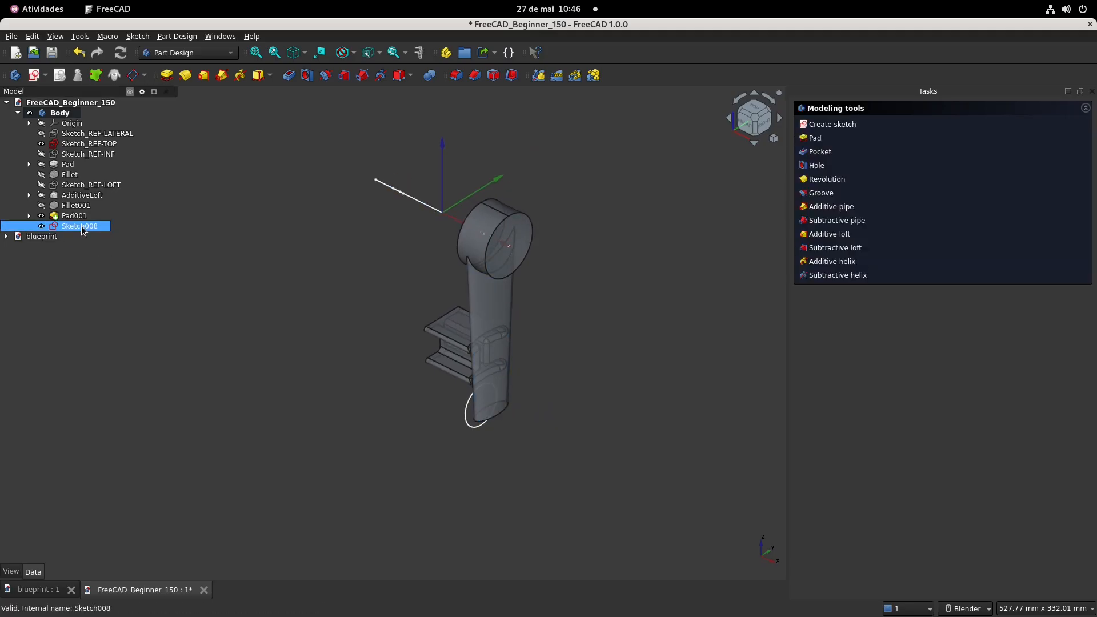
click(38, 590)
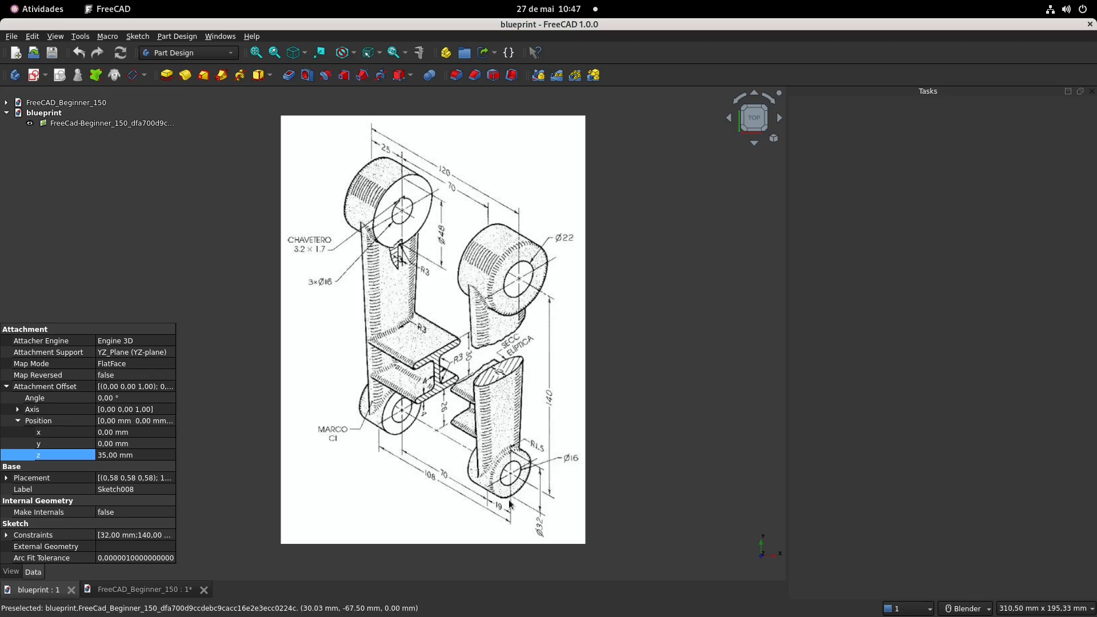
click(151, 589)
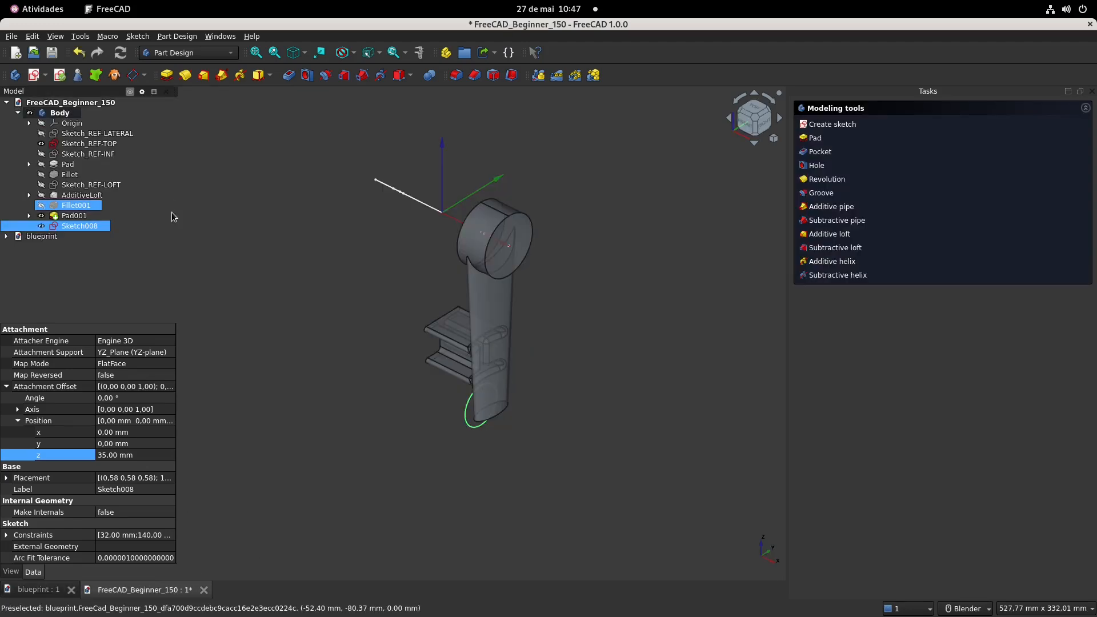
mouse_move(434, 450)
middle_down()
mouse_move(408, 379)
mouse_move(246, 306)
middle_up()
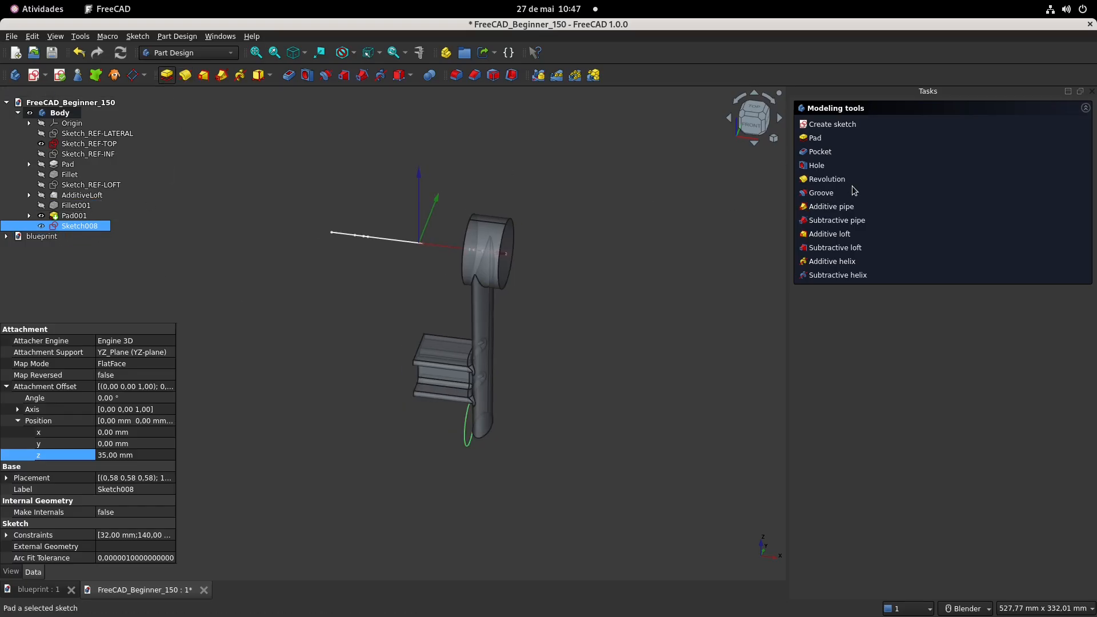
key(ctrl+a)
text(19)
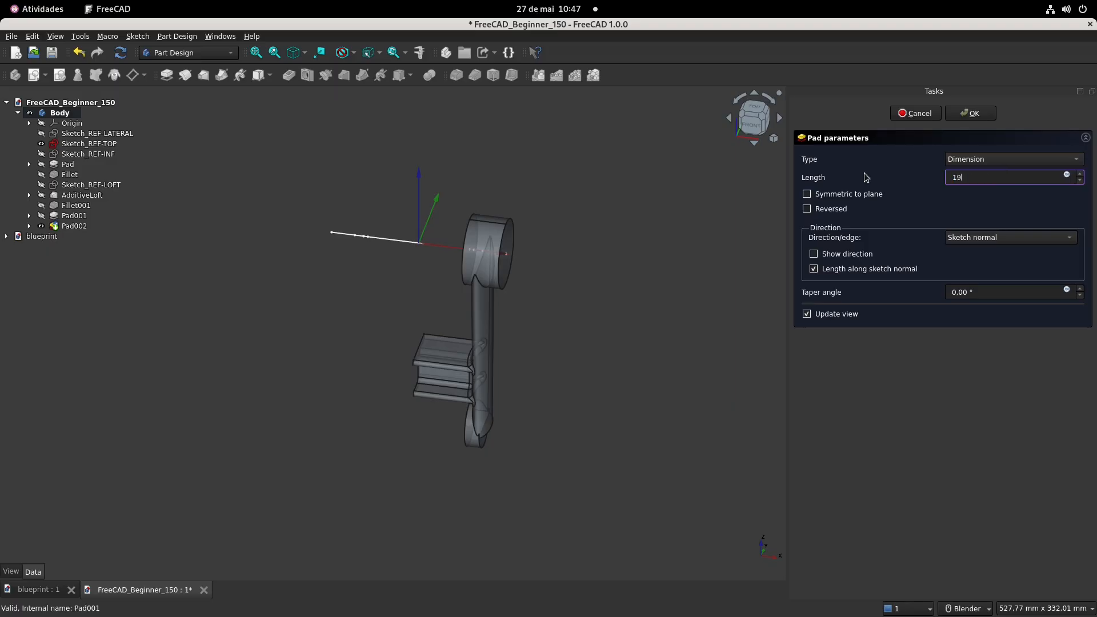
key(Return)
Check the fillets in the blueprint and apply a 3 mm fillet to the outer circular edge of the upper cylinder
middle_drag(553, 306, 690, 215)
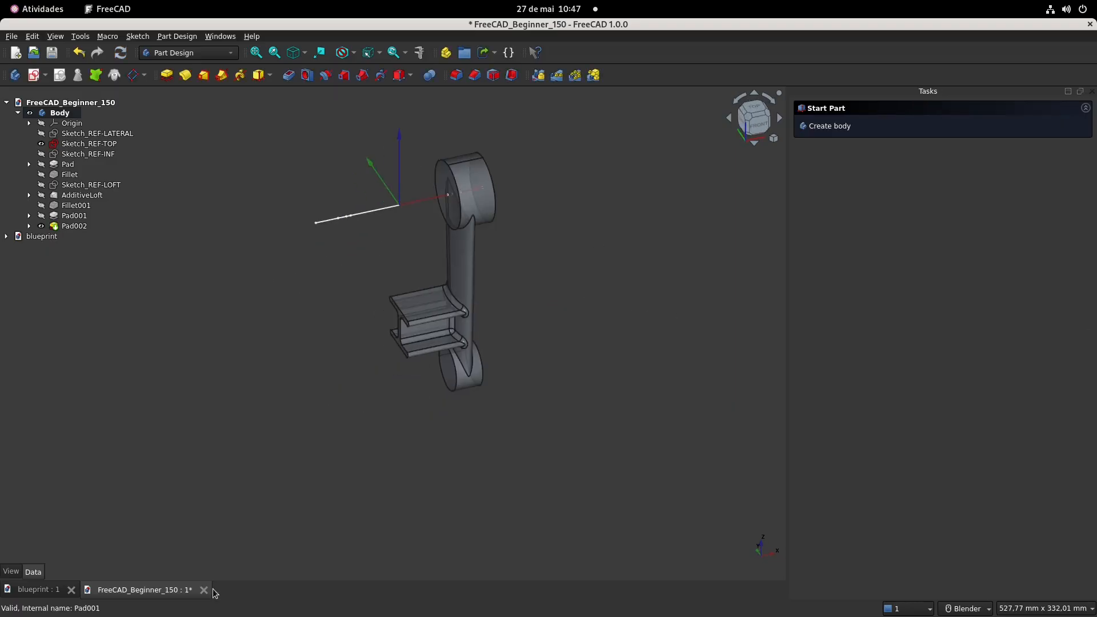
click(38, 590)
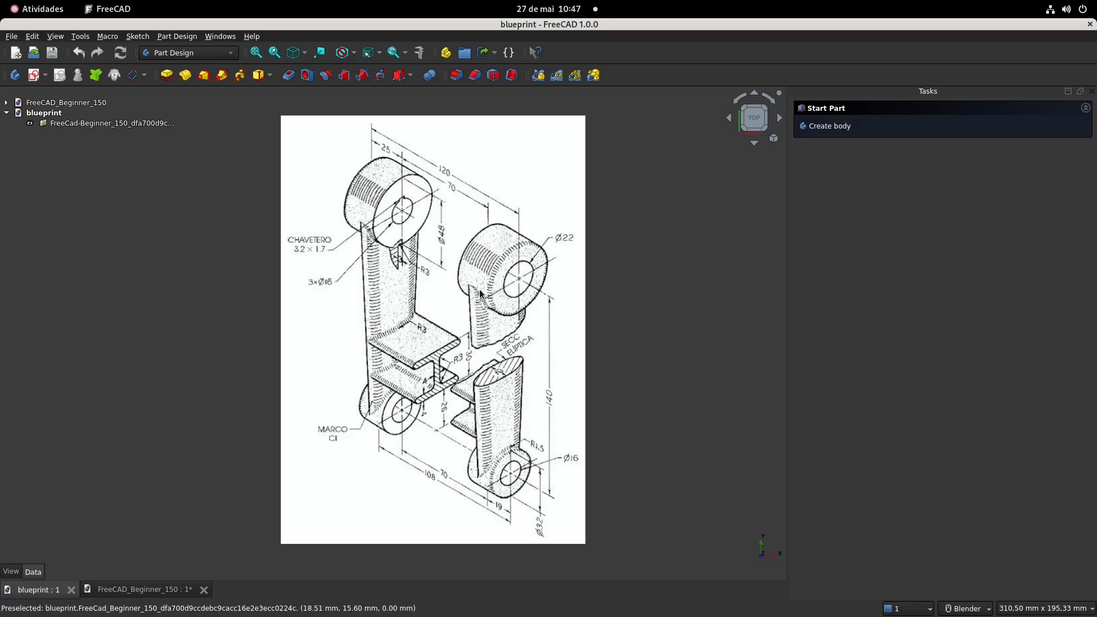
click(142, 592)
scroll(500, 256, up, 2)
shift+middle_drag(508, 225, 354, 289)
click(554, 195)
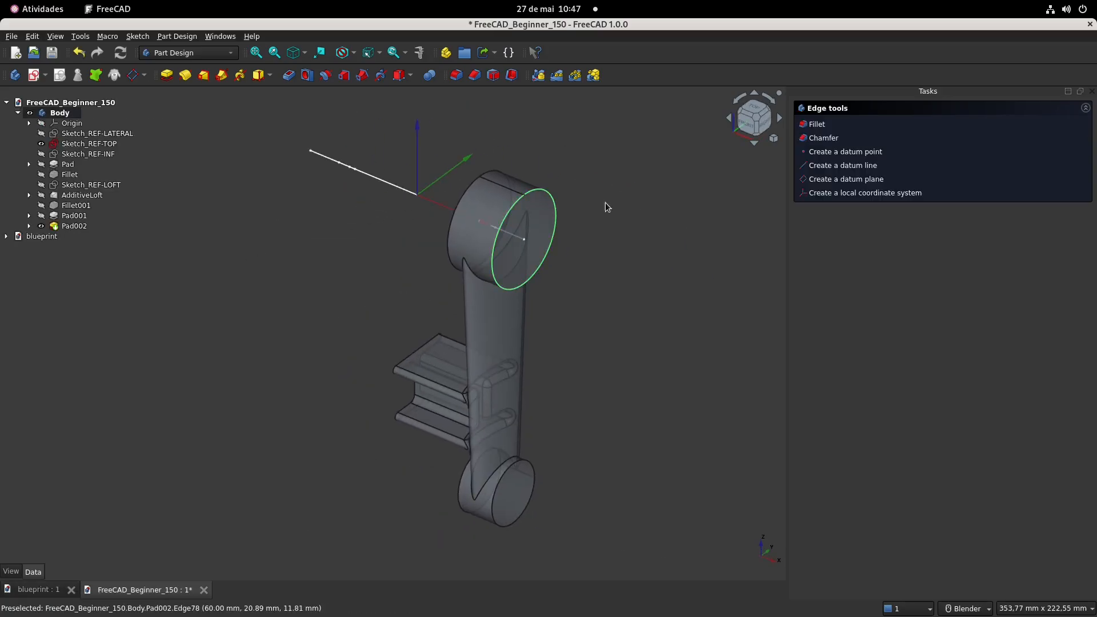
click(456, 75)
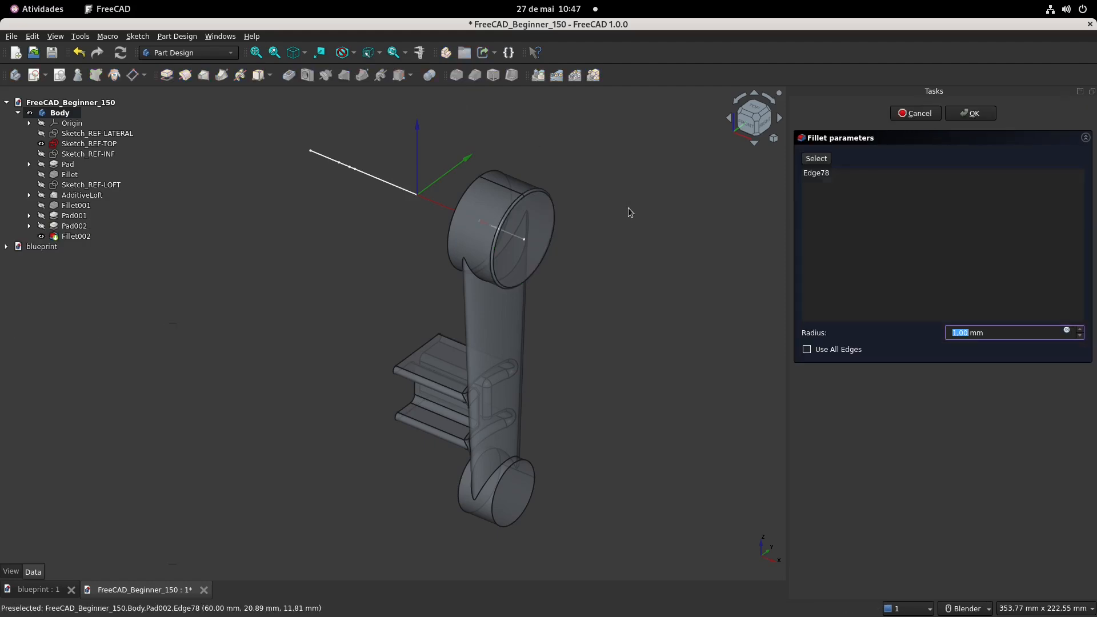
click(1081, 330)
click(1081, 330)
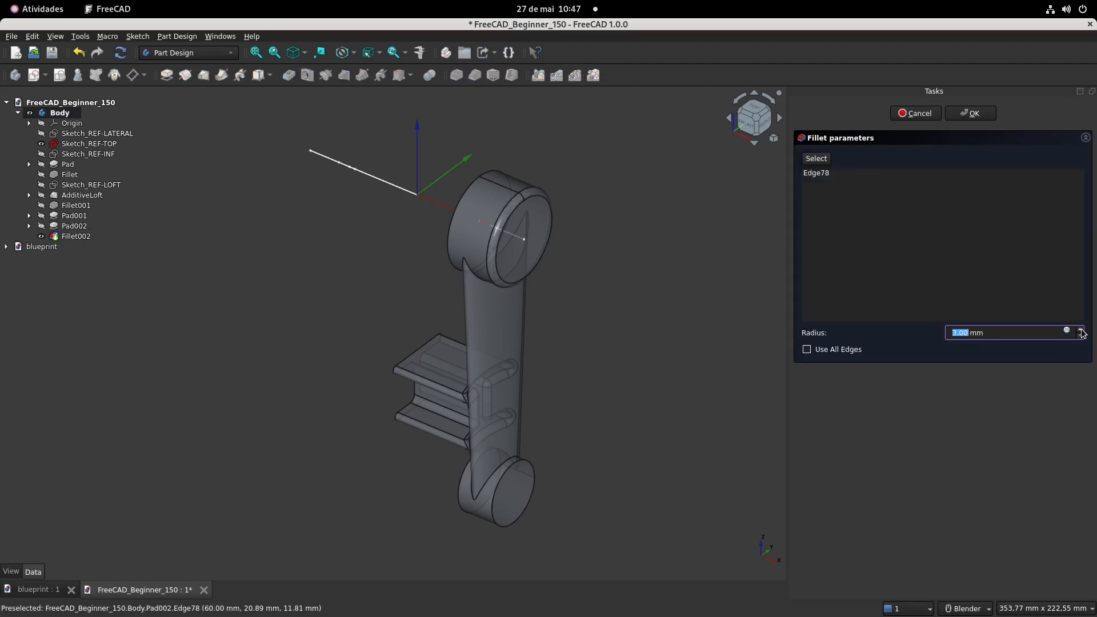
Try to add the junction edge between the arm and the upper cylinder to the 3 mm fillet
click(816, 158)
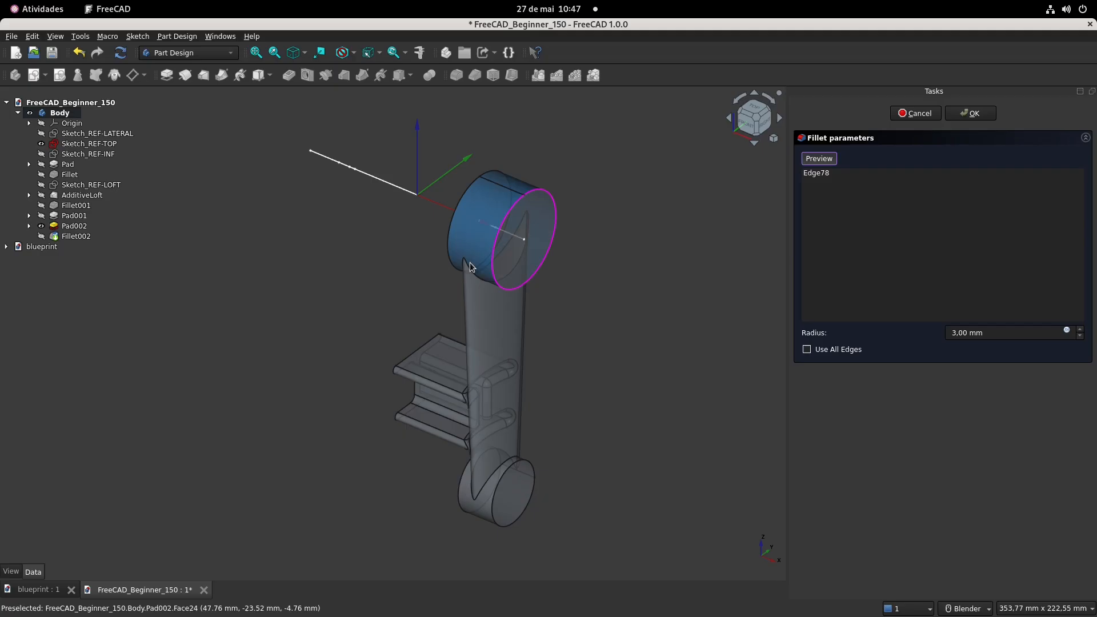
click(470, 269)
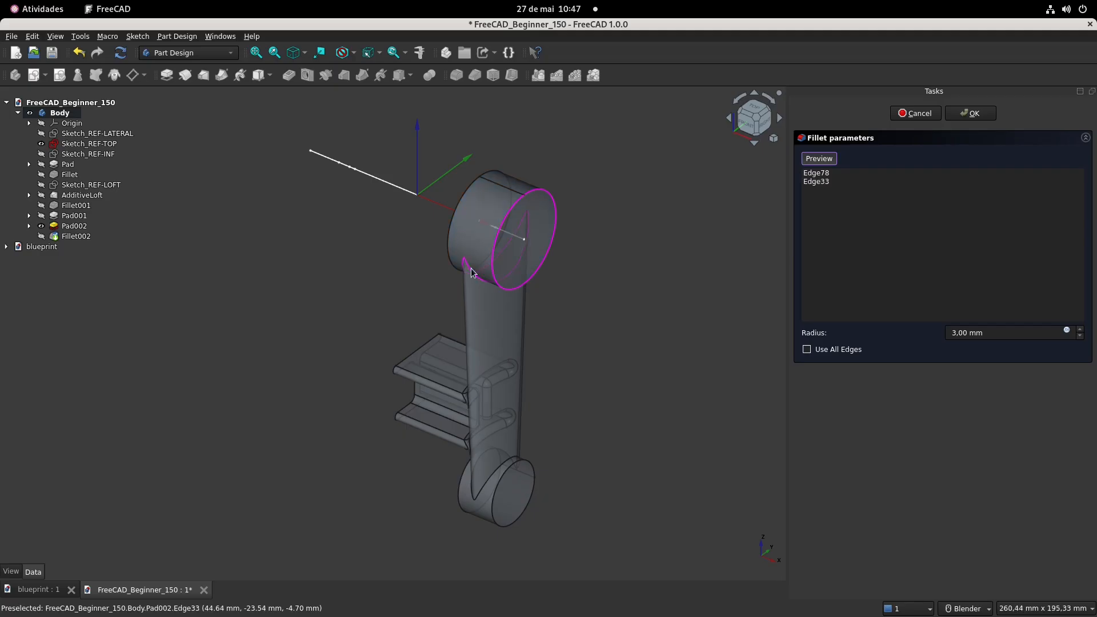
click(818, 158)
middle_drag(489, 309, 455, 283)
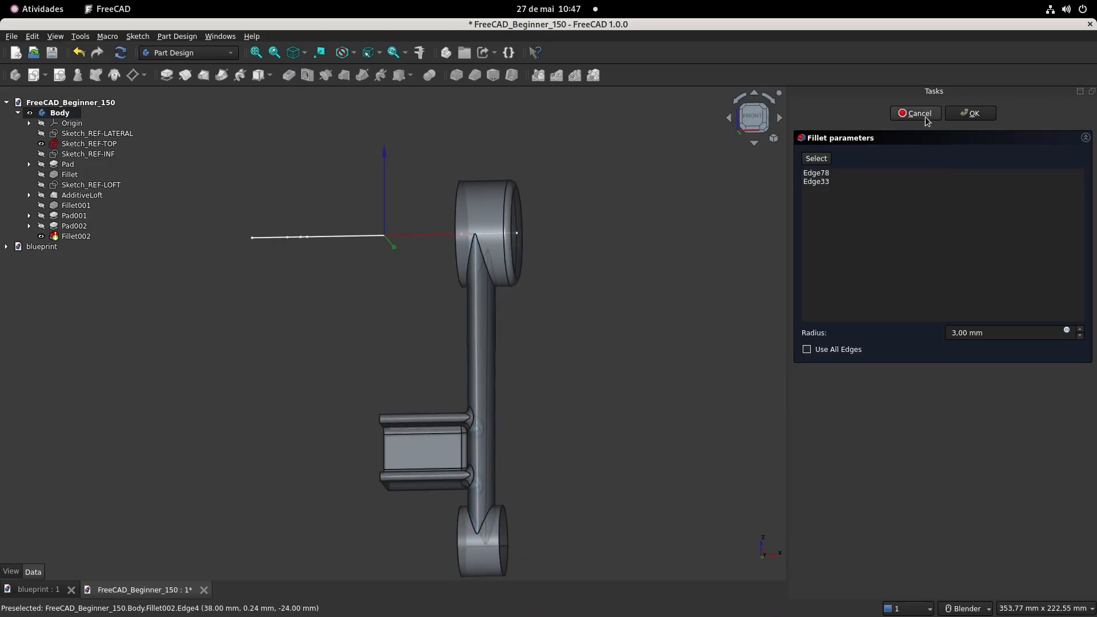
Clear the fillet's edge list and apply the 3 mm fillet only to the upper cylinder's outer circular edge
click(814, 182)
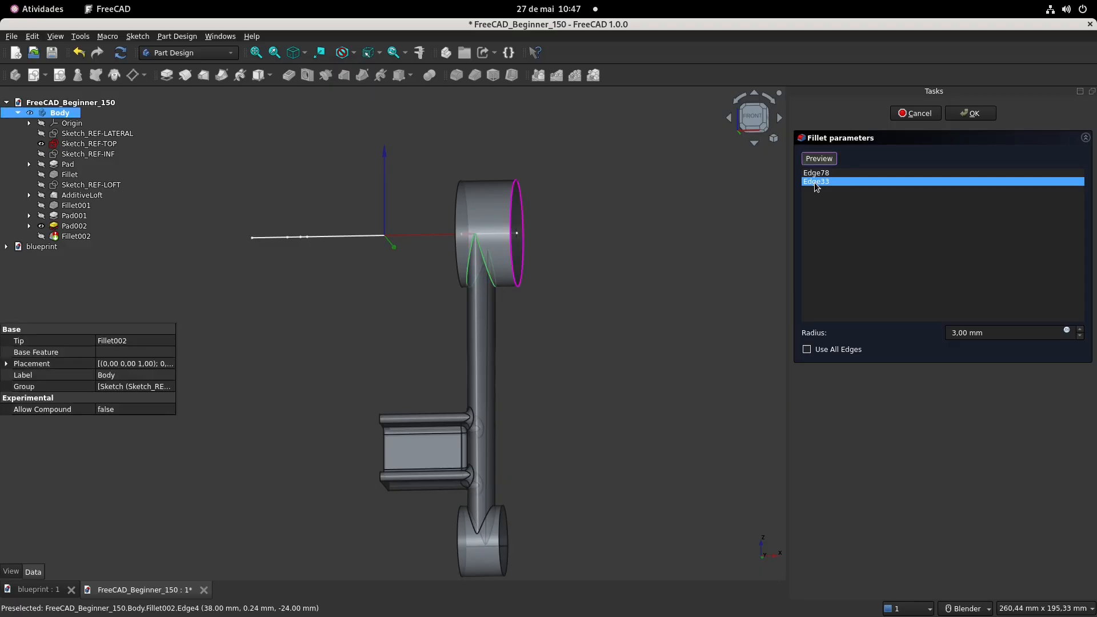
click(817, 173)
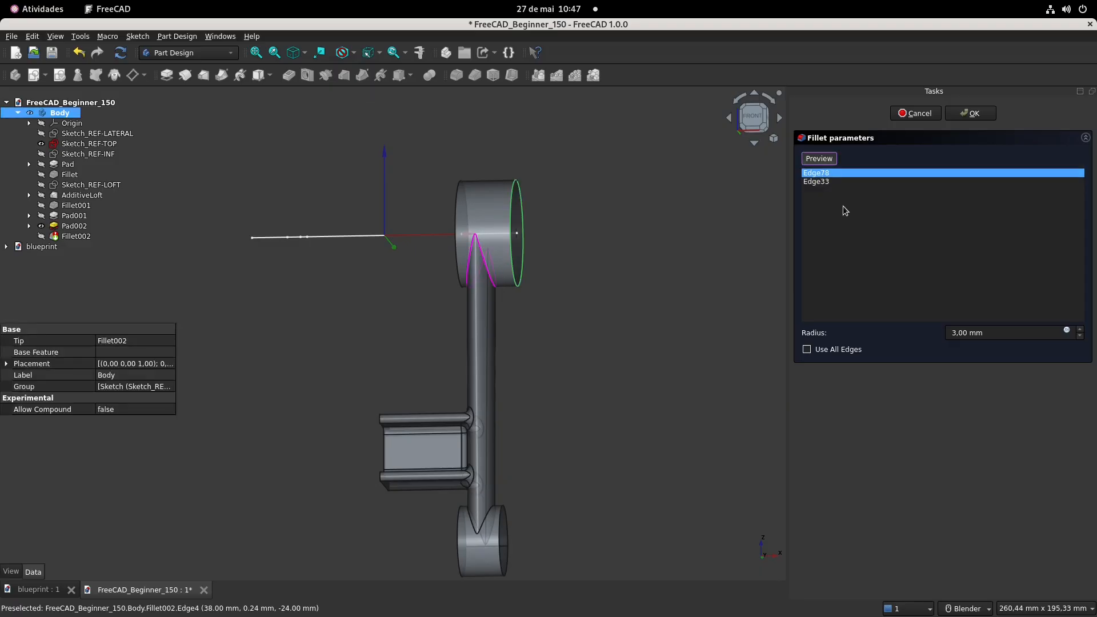
key(Delete)
click(822, 173)
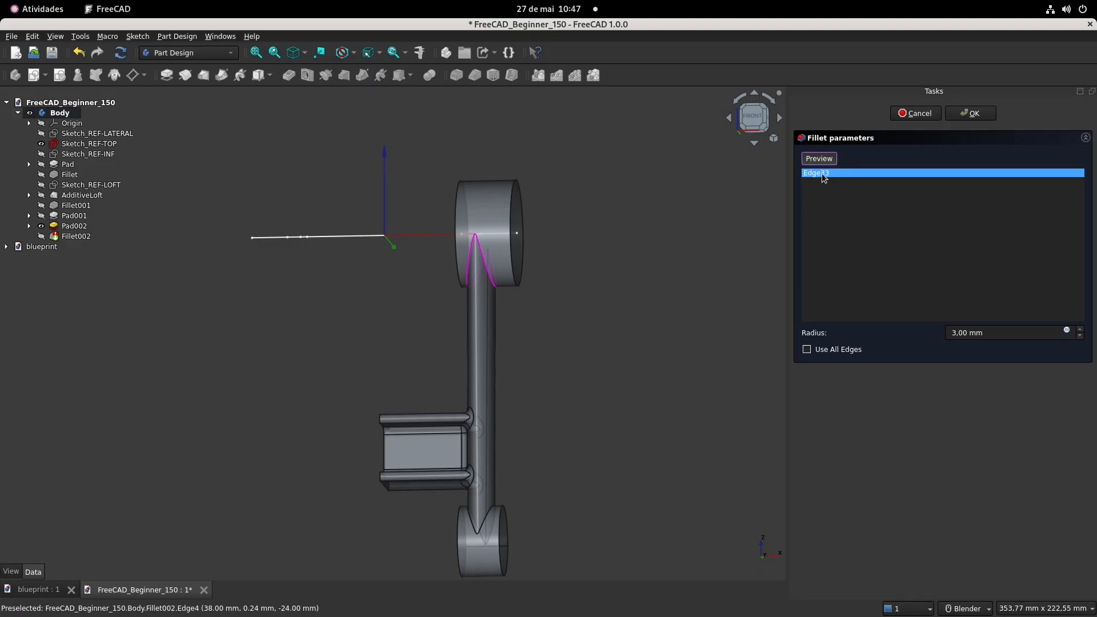
key(Delete)
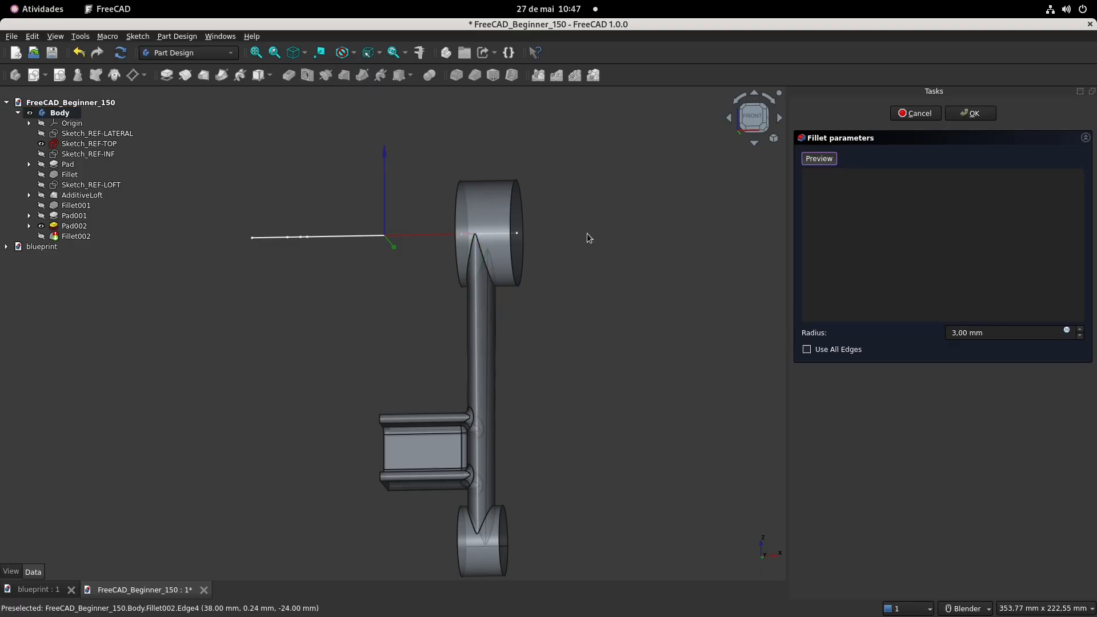
click(521, 251)
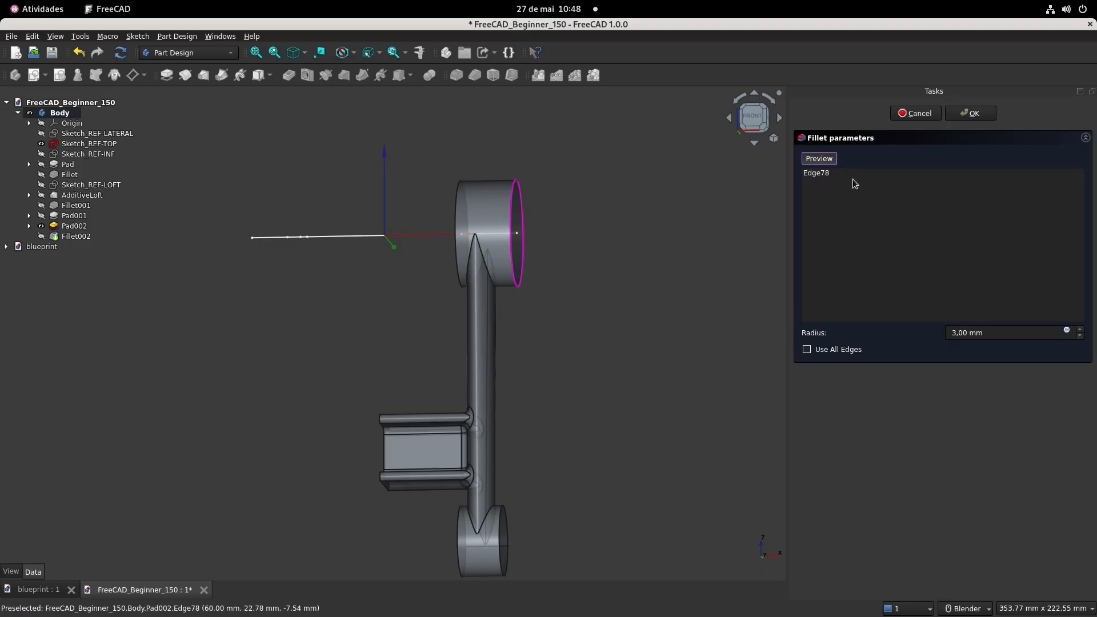
key(Return)
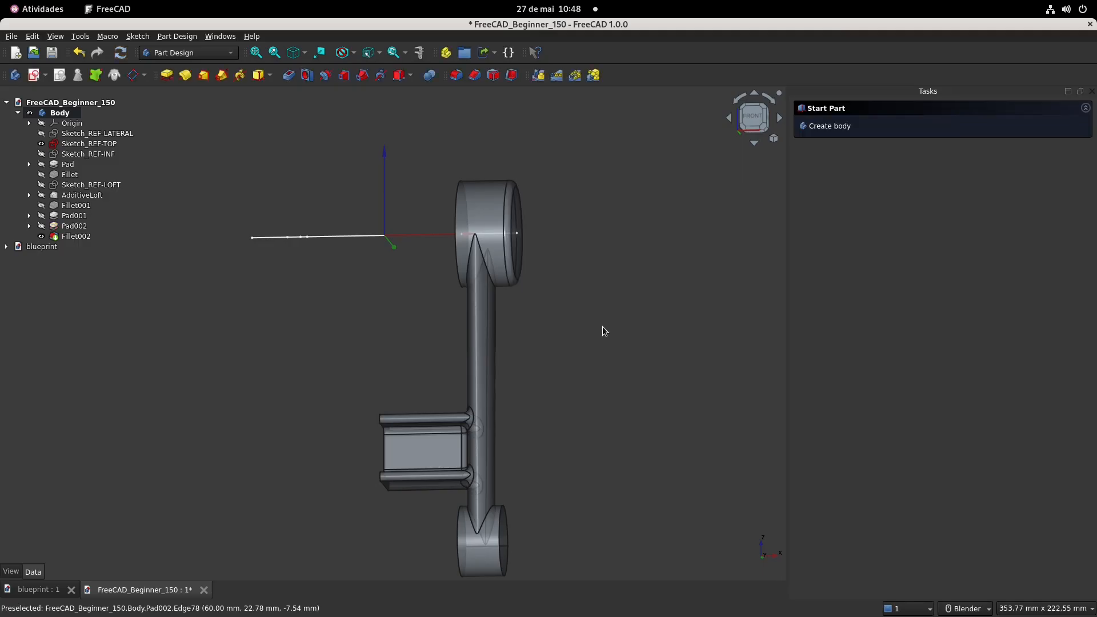
Add a fillet to the lower cylinder's outer circular edge with a 3 mm radius
scroll(554, 337, down, 2)
shift+middle_drag(555, 384, 532, 353)
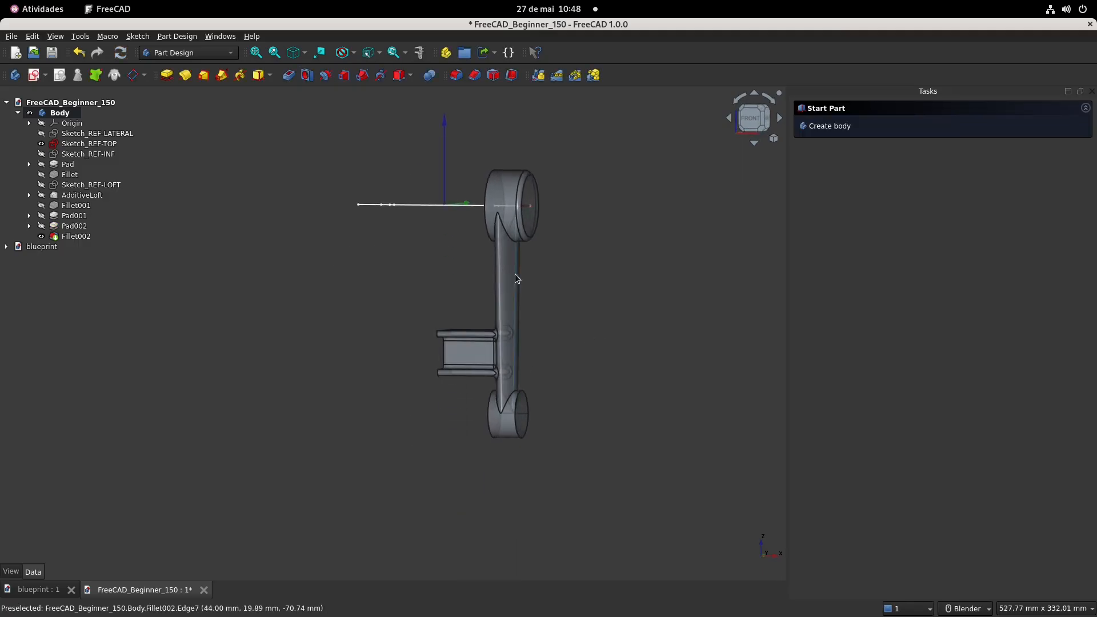
scroll(532, 405, up, 2)
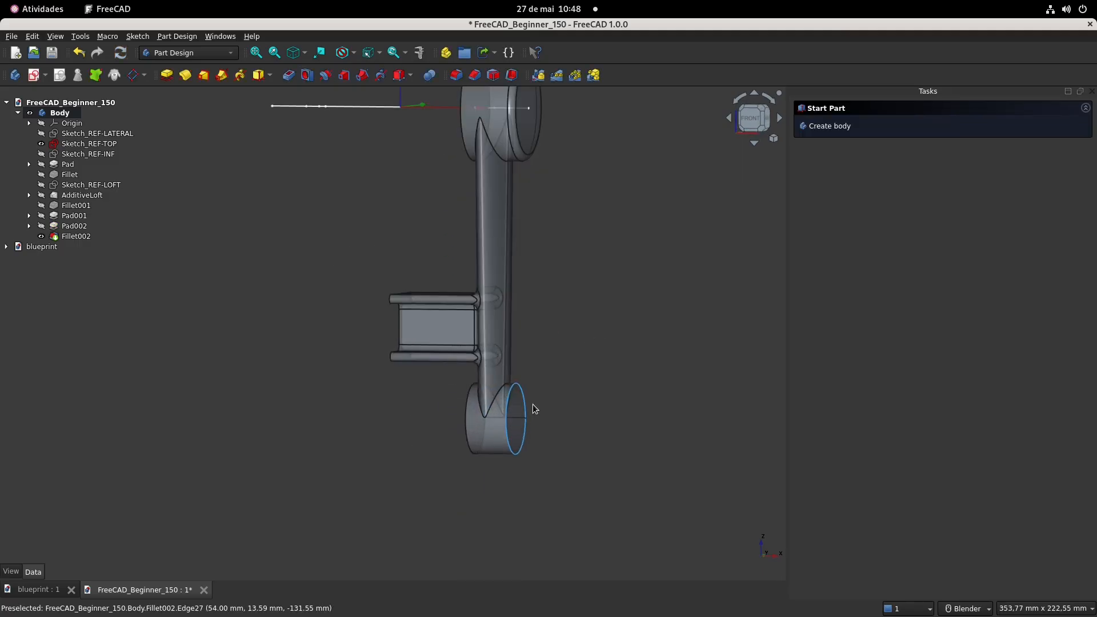
click(519, 452)
click(455, 77)
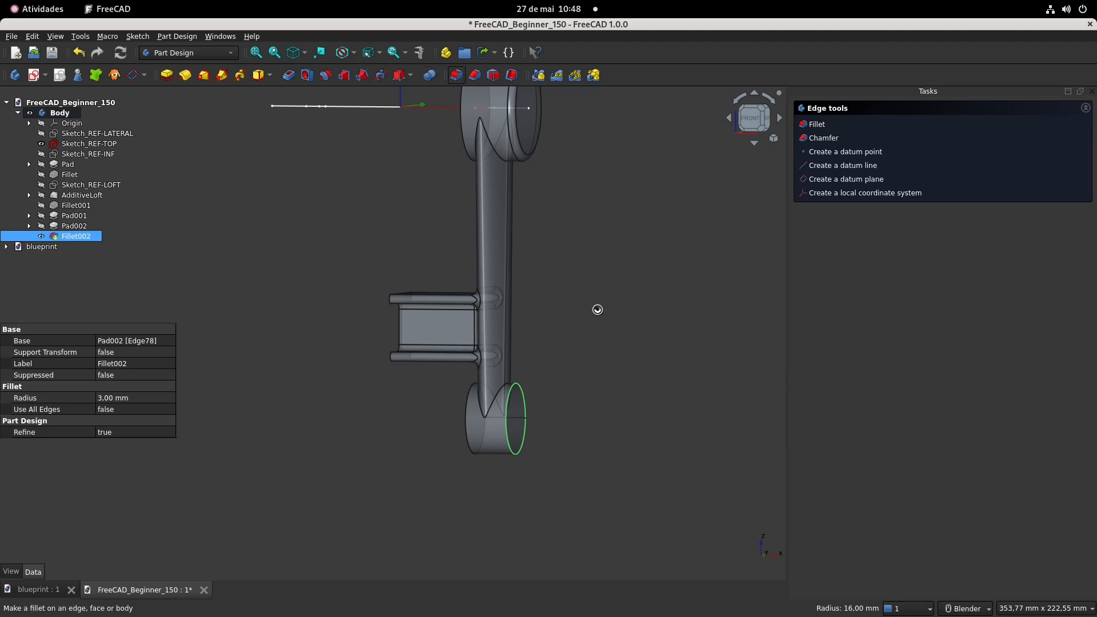
text(3)
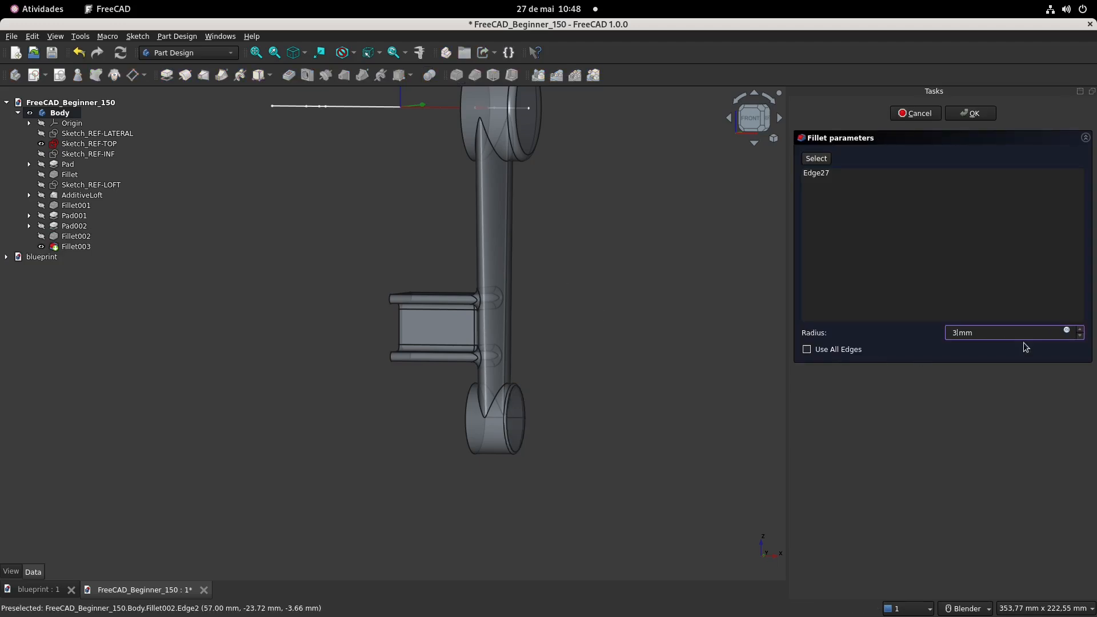
Check the lower cylinder's fillet in the blueprint and set its fillet radius to 1.5 mm
click(38, 590)
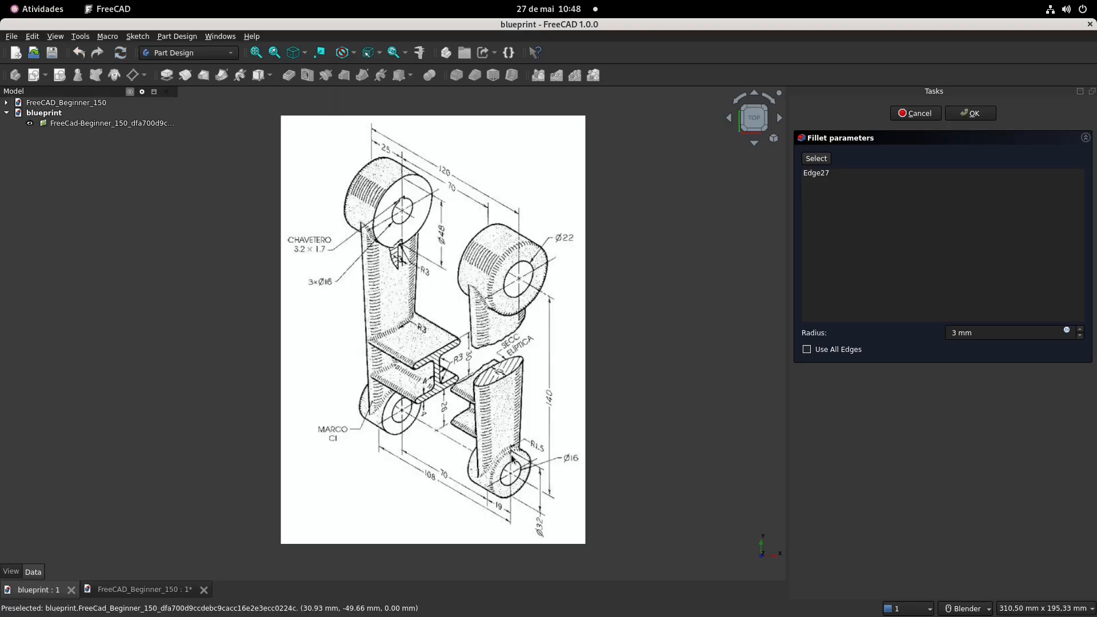
click(146, 592)
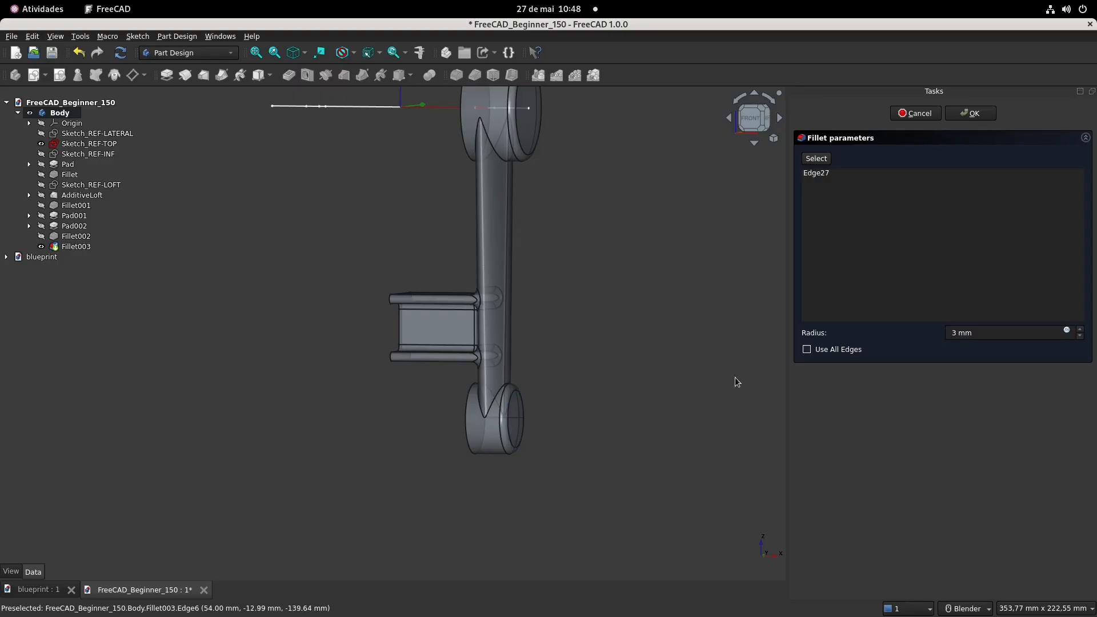
click(985, 331)
key(ctrl+a)
text(1)
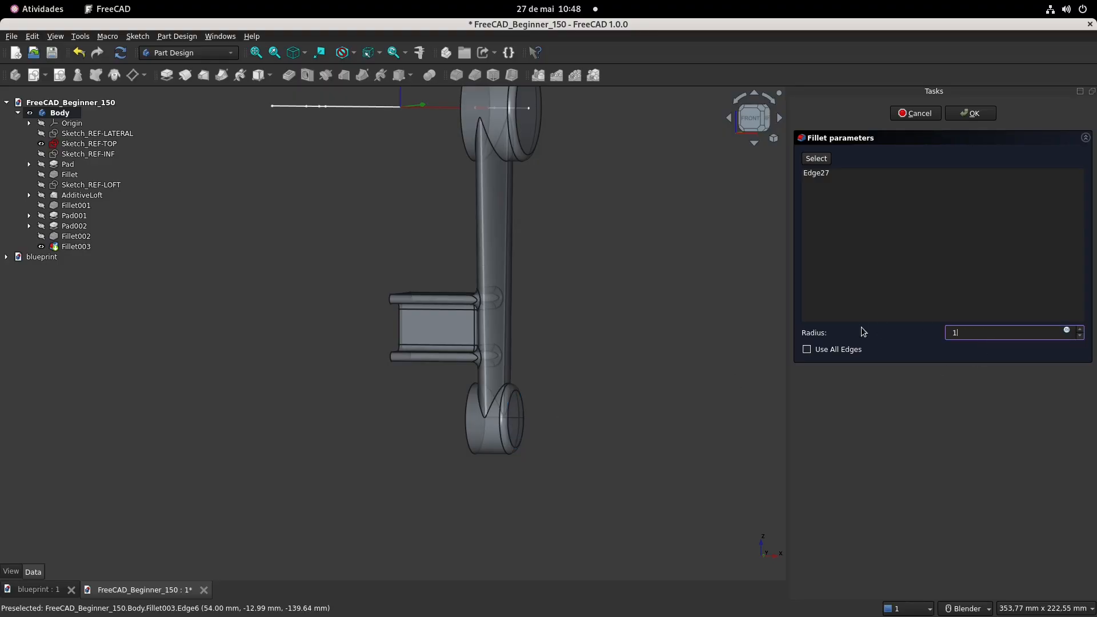
text(,5)
middle_drag(594, 343, 551, 293)
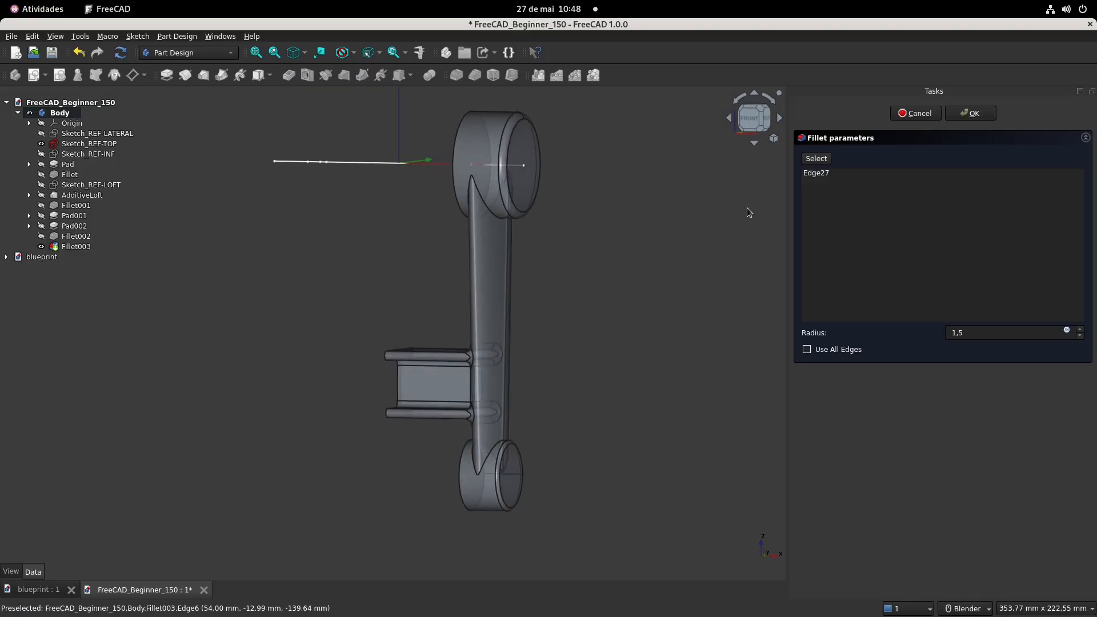
click(978, 117)
Start a fillet on the junction edge between the arm and the upper cylinder, trying radii of 3 mm and 2.99 mm
middle_drag(523, 208, 525, 239)
click(498, 209)
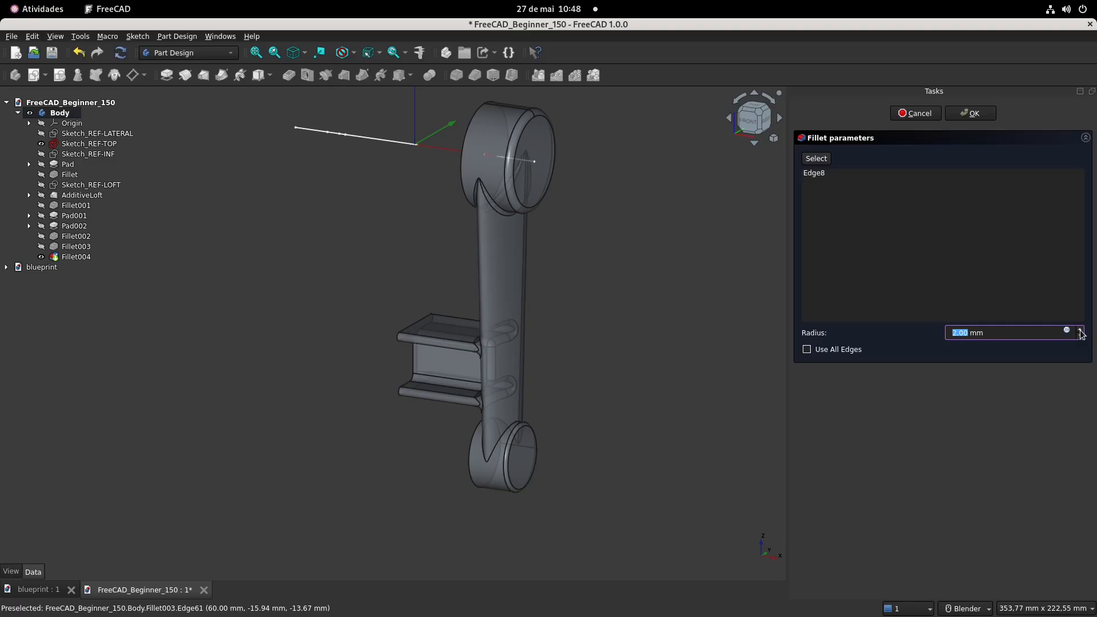
click(1079, 330)
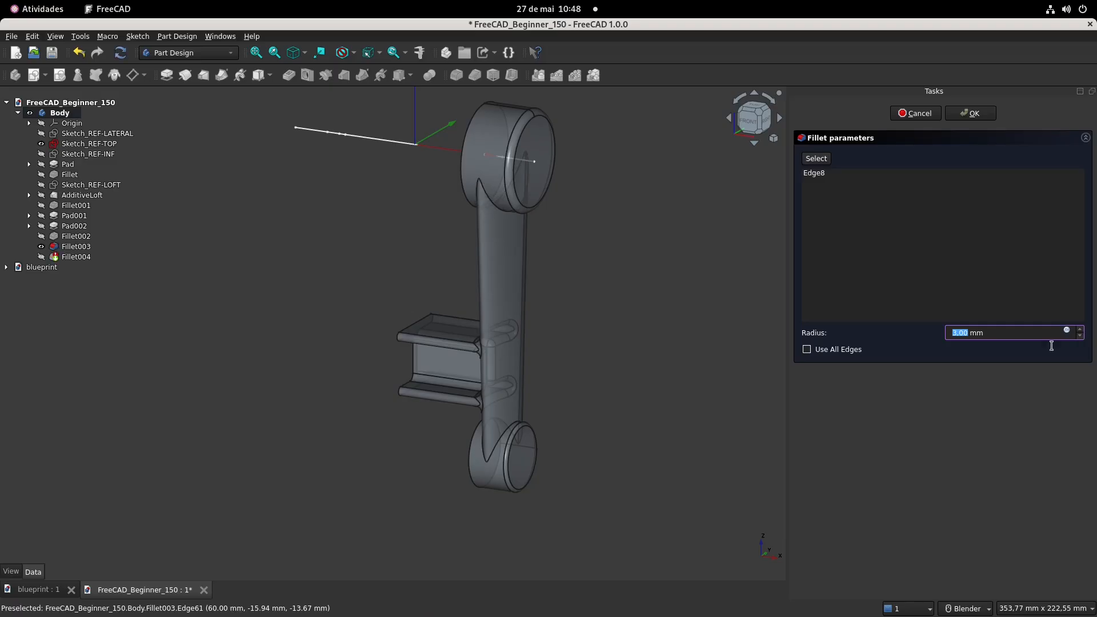
text(2)
click(570, 266)
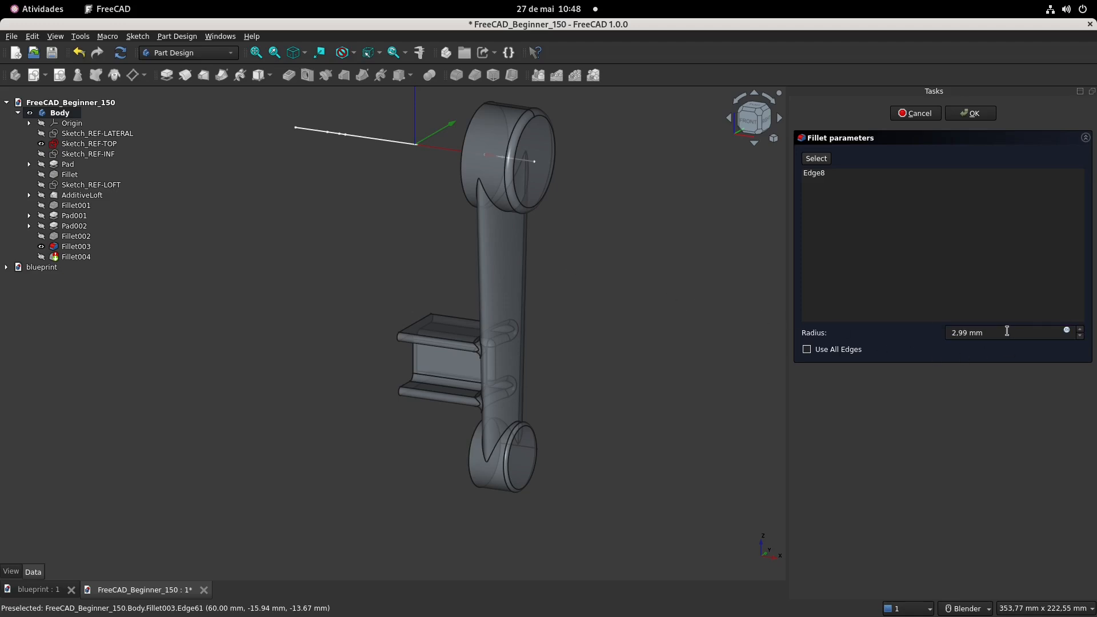
Set the upper junction fillet's radius to 2.8 mm and inspect the blend from the front before accepting it
drag(1007, 331, 861, 330)
text(2,8)
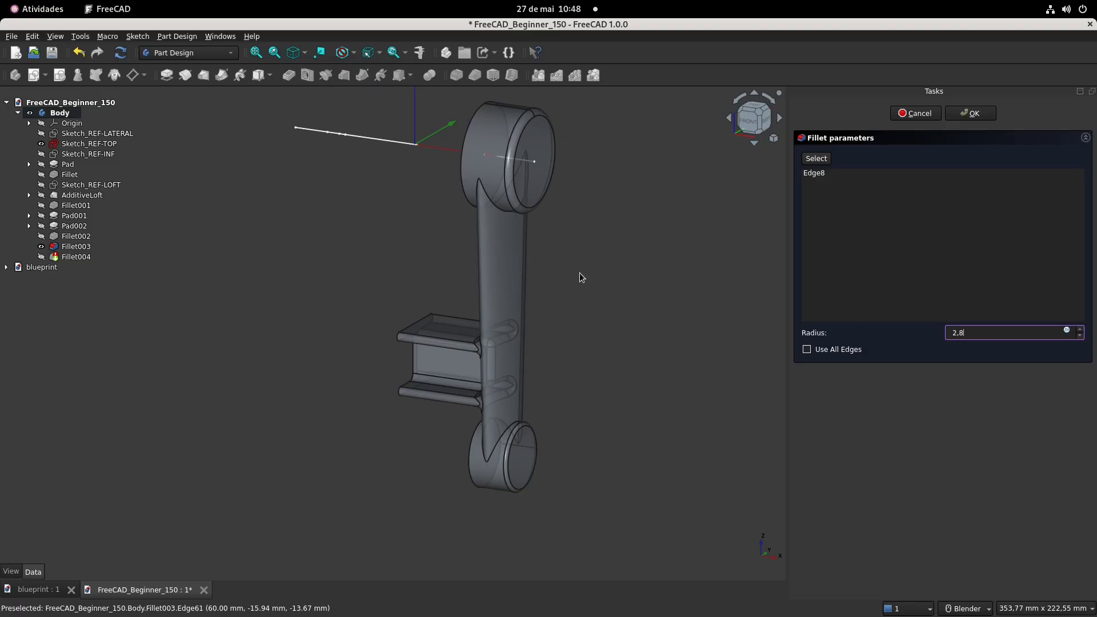
text(1)
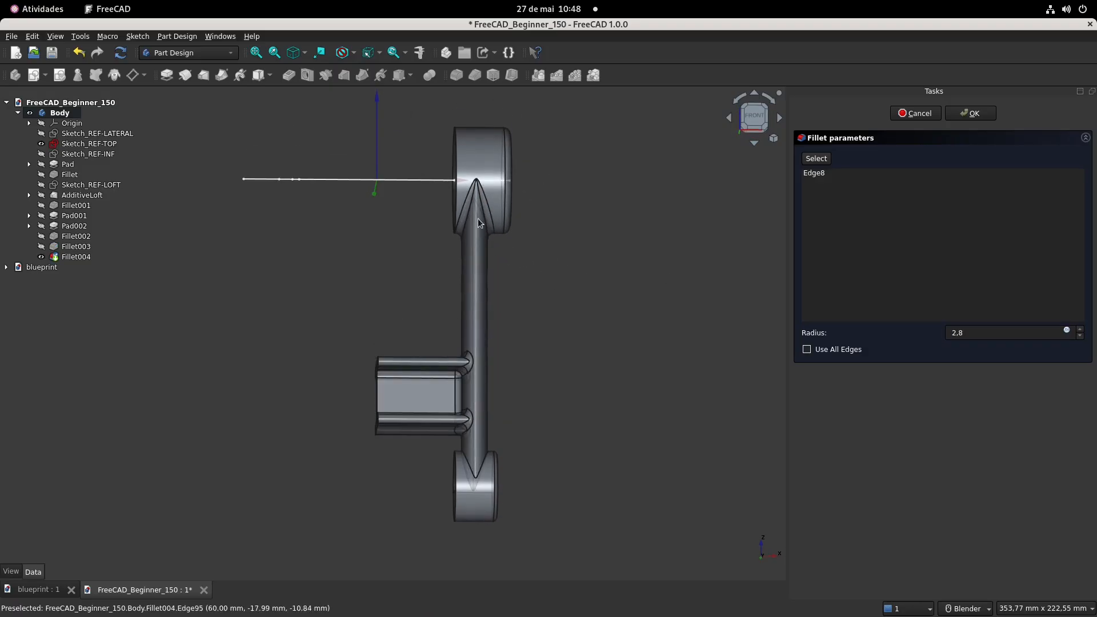
scroll(478, 223, up, 6)
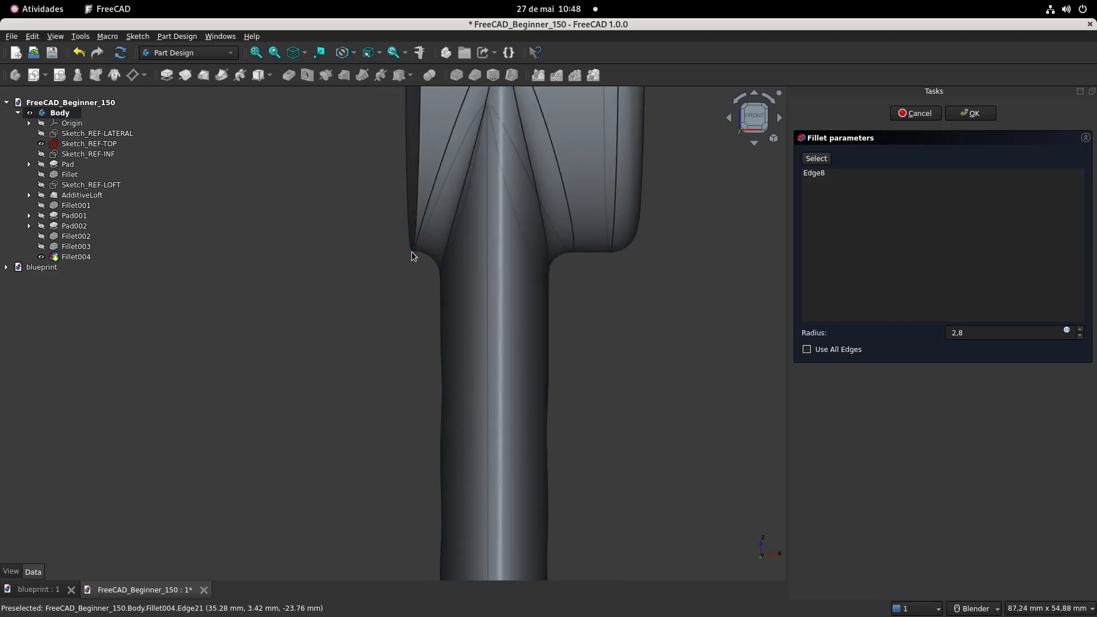
scroll(414, 256, down, 4)
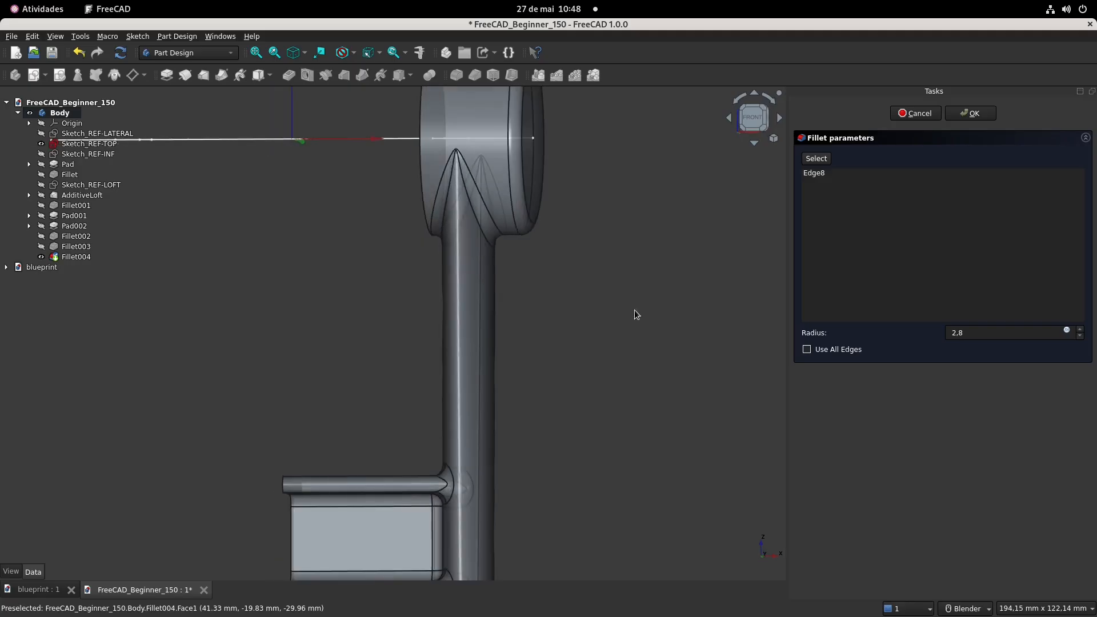
scroll(576, 311, down, 3)
middle_drag(573, 309, 509, 329)
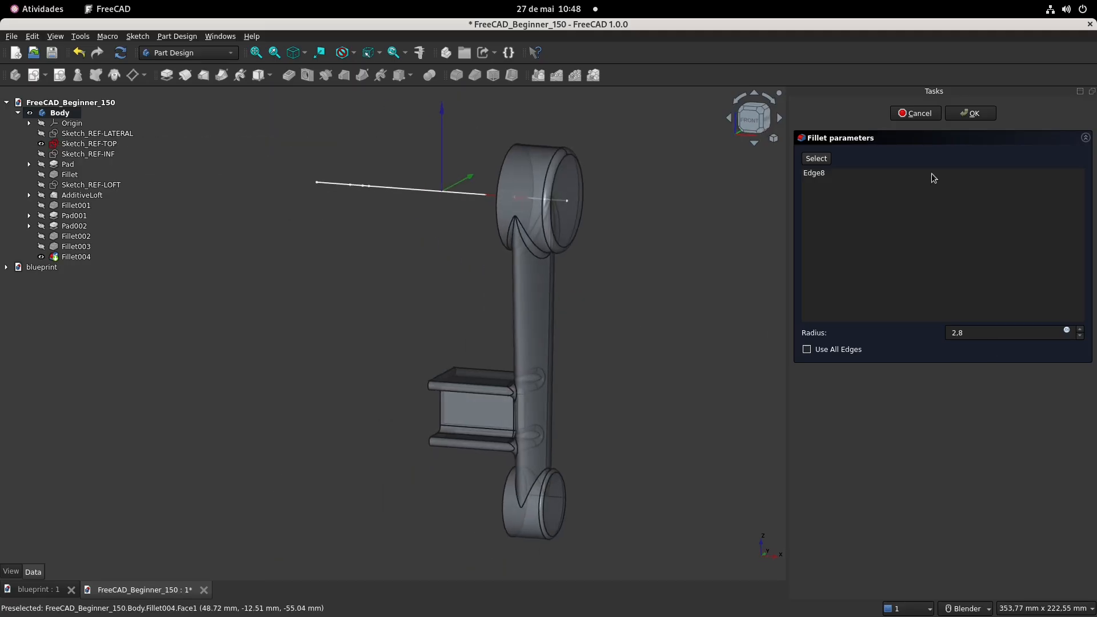
click(974, 119)
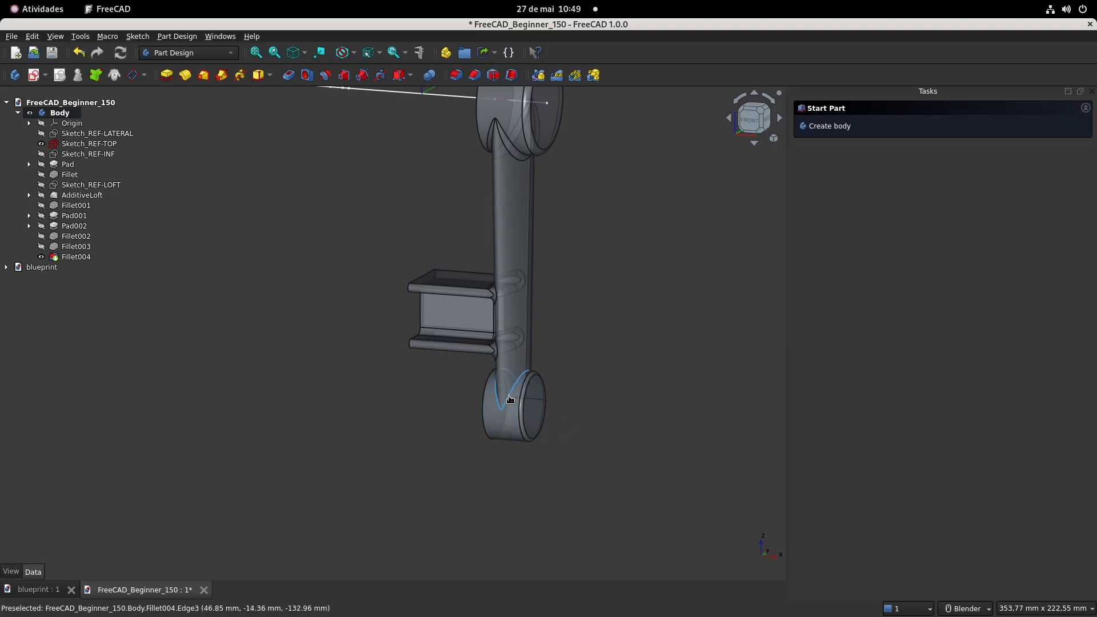
Apply a 1.5 mm fillet to the junction edge between the arm and the lower cylinder
click(520, 379)
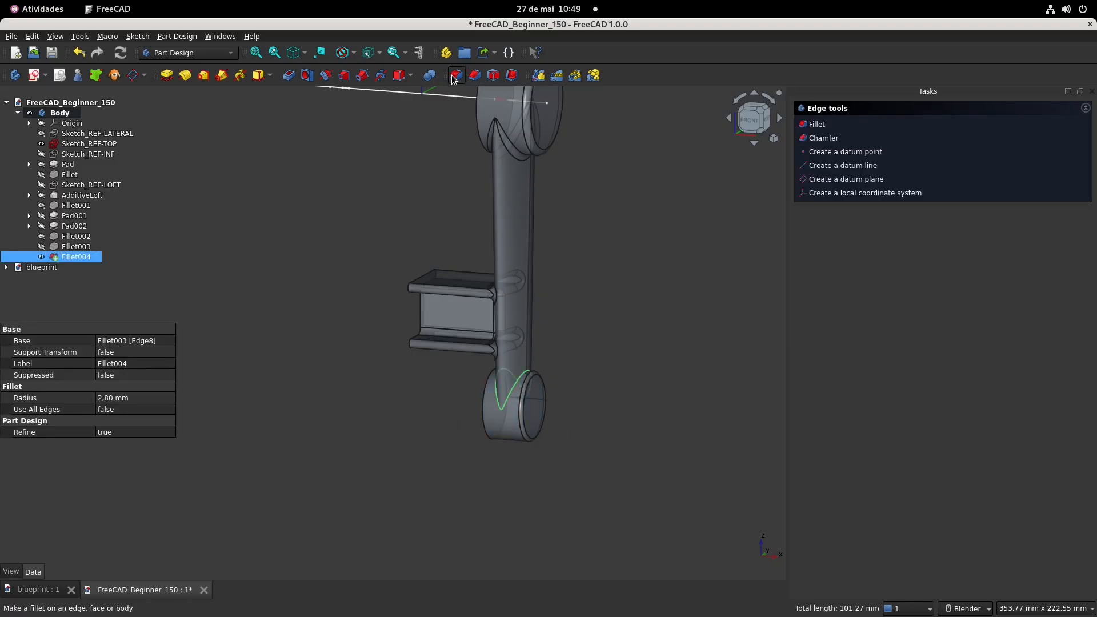
scroll(557, 380, up, 4)
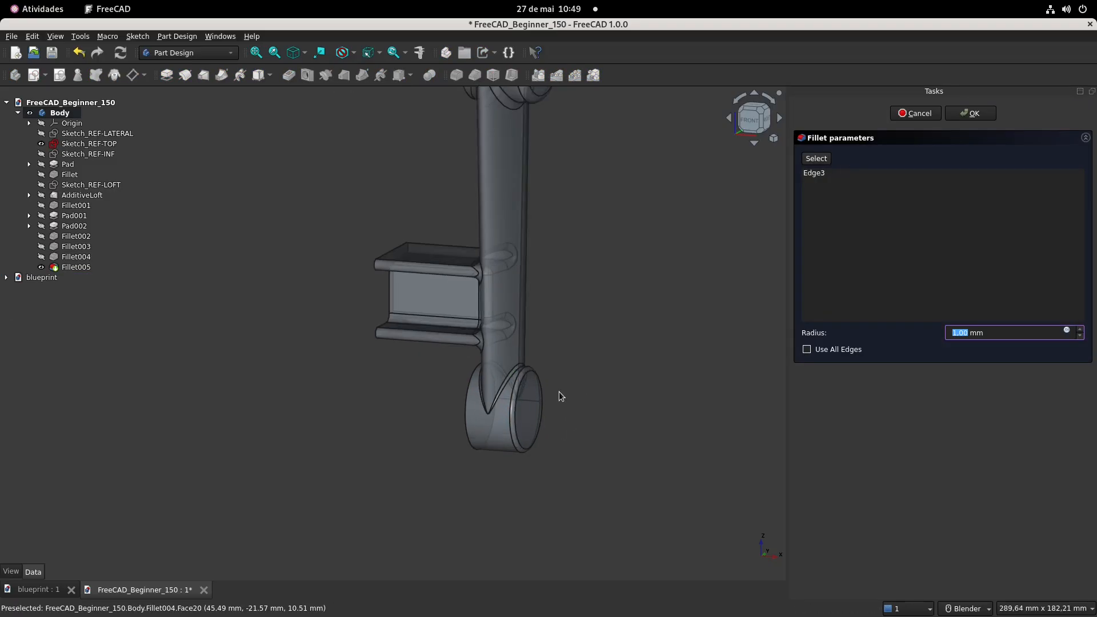
middle_drag(555, 369, 595, 364)
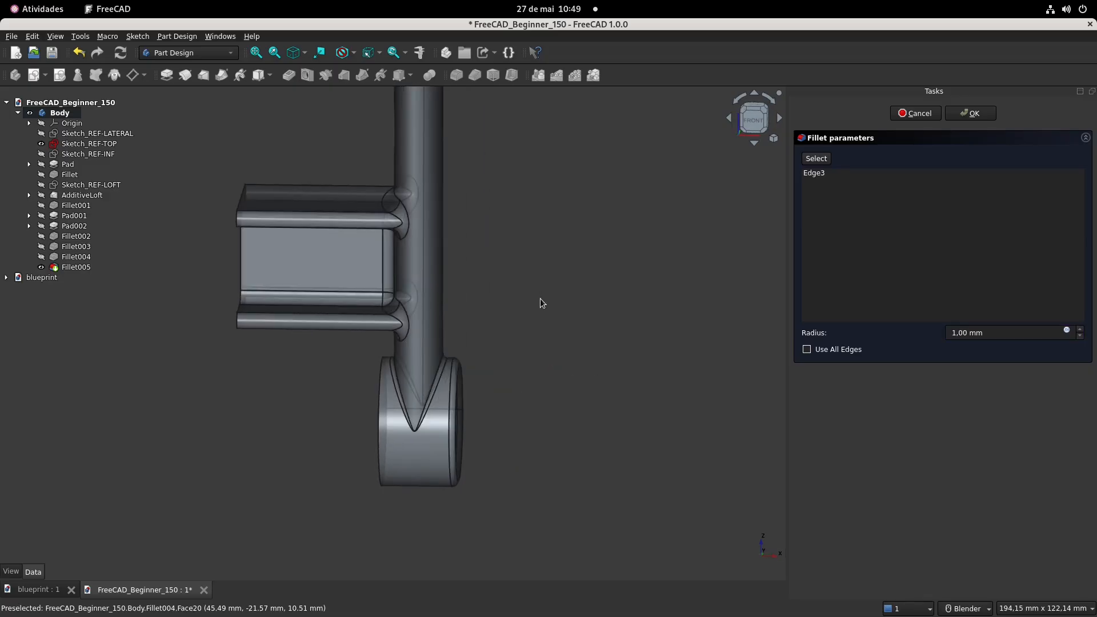
drag(1006, 327, 843, 331)
text(1,5)
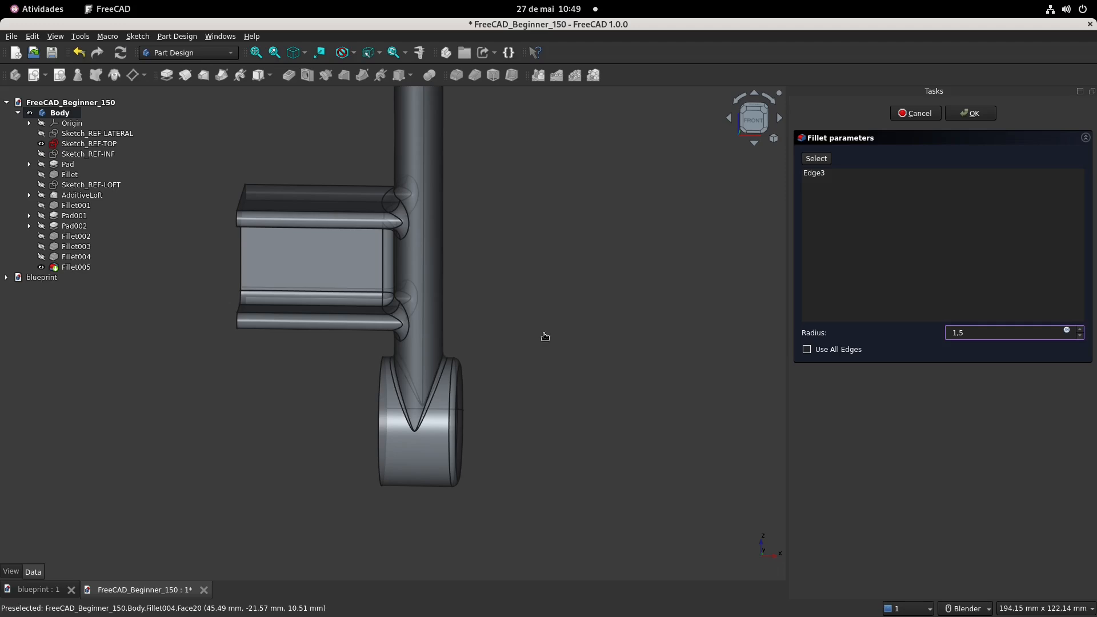
scroll(543, 333, down, 2)
mouse_move(543, 332)
shift+middle_down()
mouse_move(559, 319)
mouse_move(564, 412)
shift+middle_up()
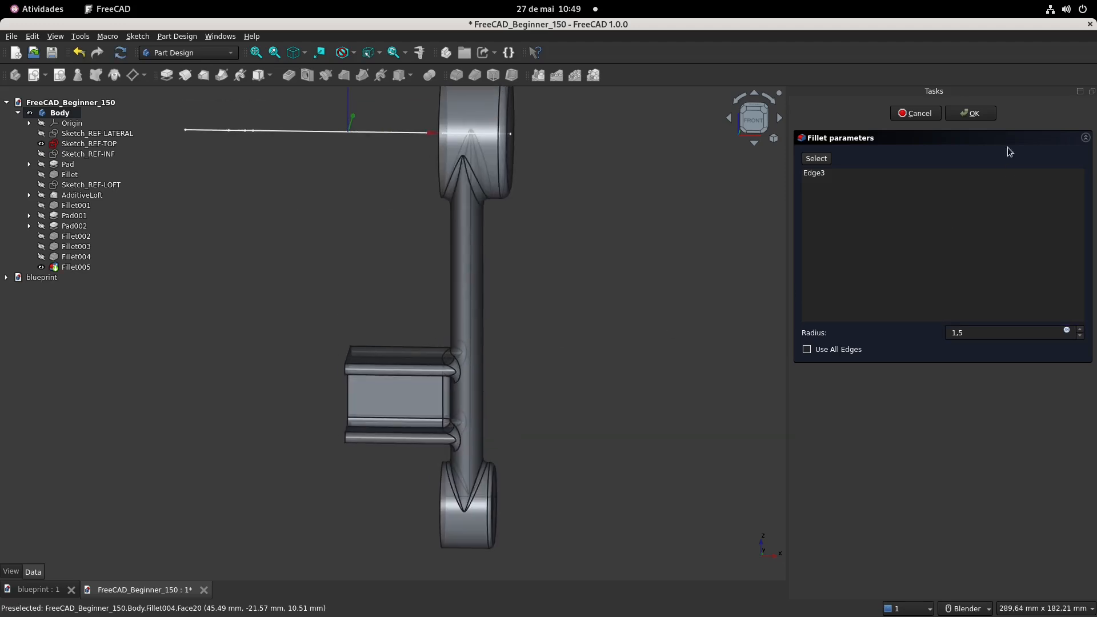
key(Return)
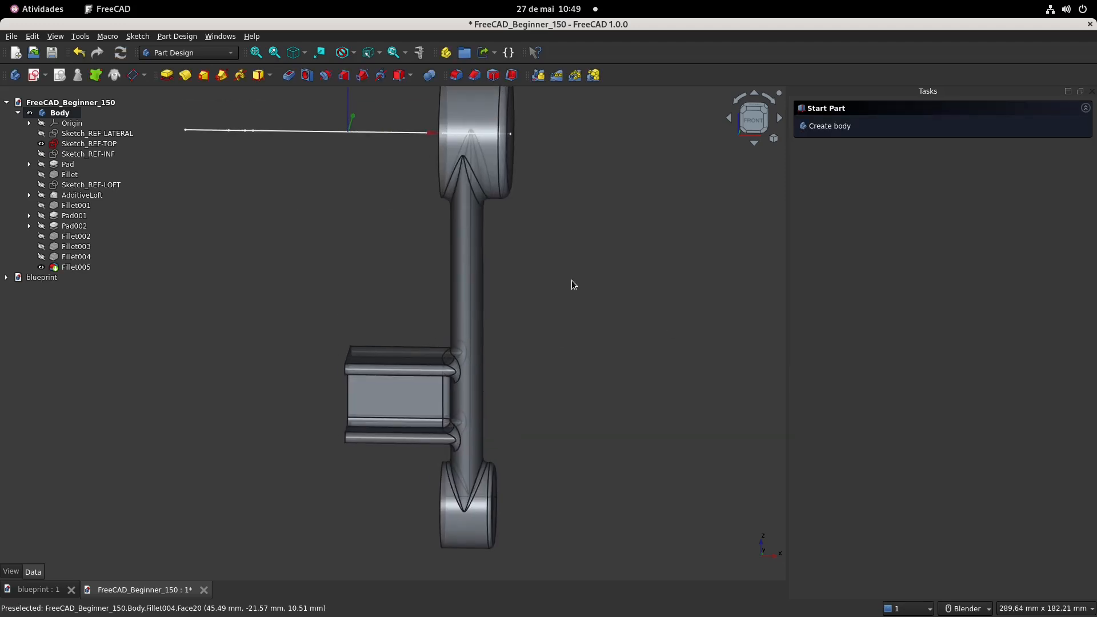
scroll(559, 283, down, 1)
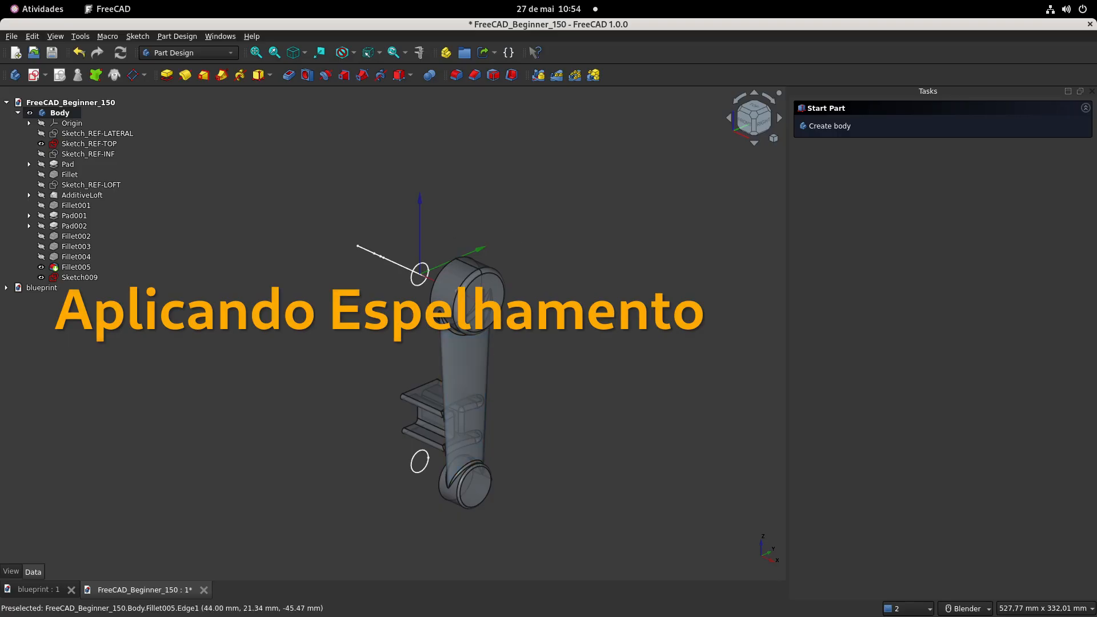
Check the holes of the upper and lower cylinders in the blueprint
click(38, 590)
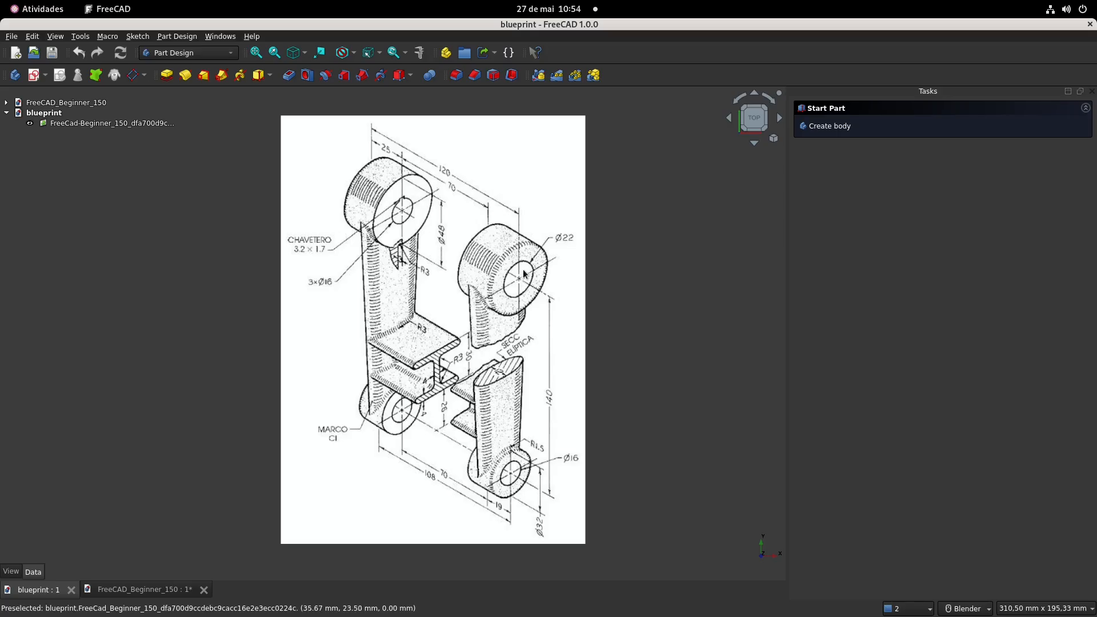
click(154, 590)
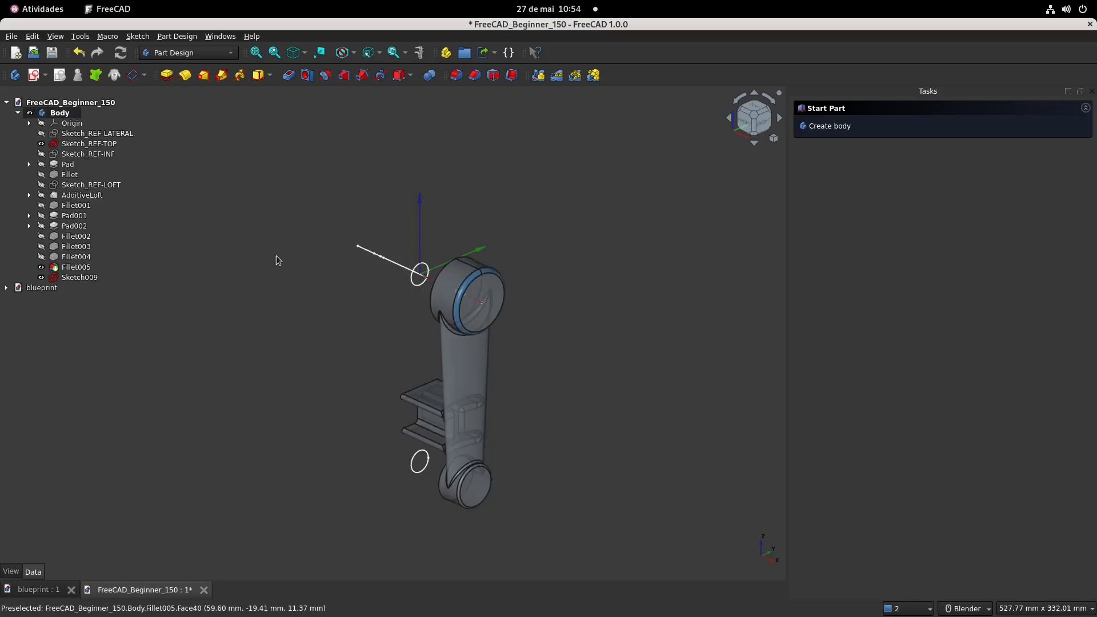
Start a Mirrored feature from all the arm's solid features, Pad through Fillet005, including AdditiveLoft, Pad001 and Pad002
click(74, 166)
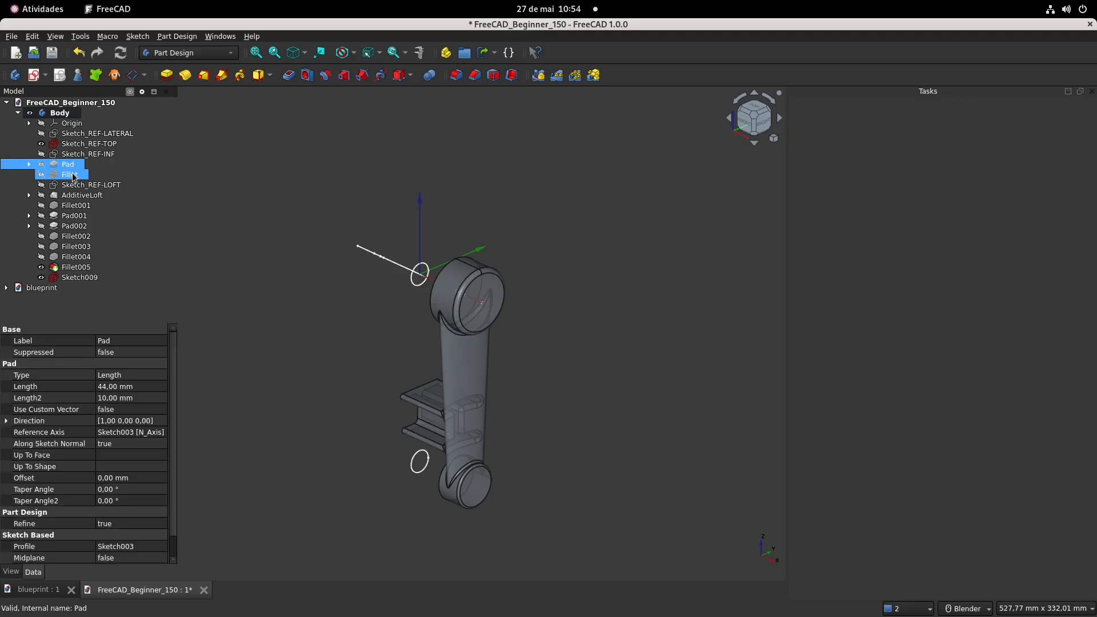
ctrl+click(76, 174)
ctrl+click(91, 195)
ctrl+click(85, 206)
ctrl+click(78, 217)
ctrl+click(77, 226)
ctrl+click(80, 236)
ctrl+click(81, 247)
ctrl+click(81, 257)
ctrl+click(76, 268)
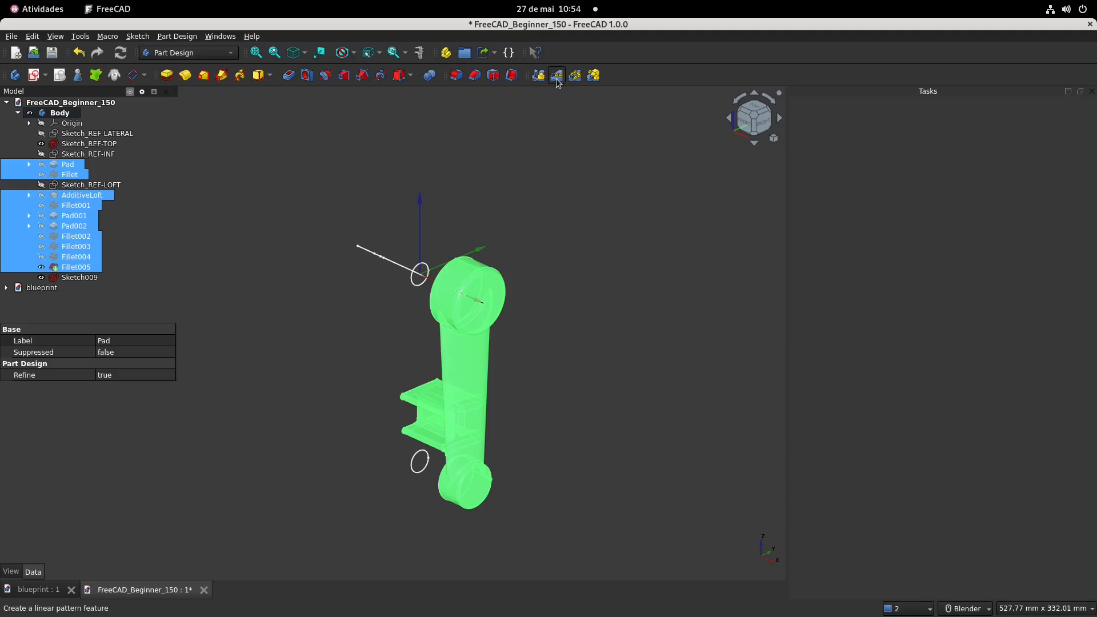
click(538, 76)
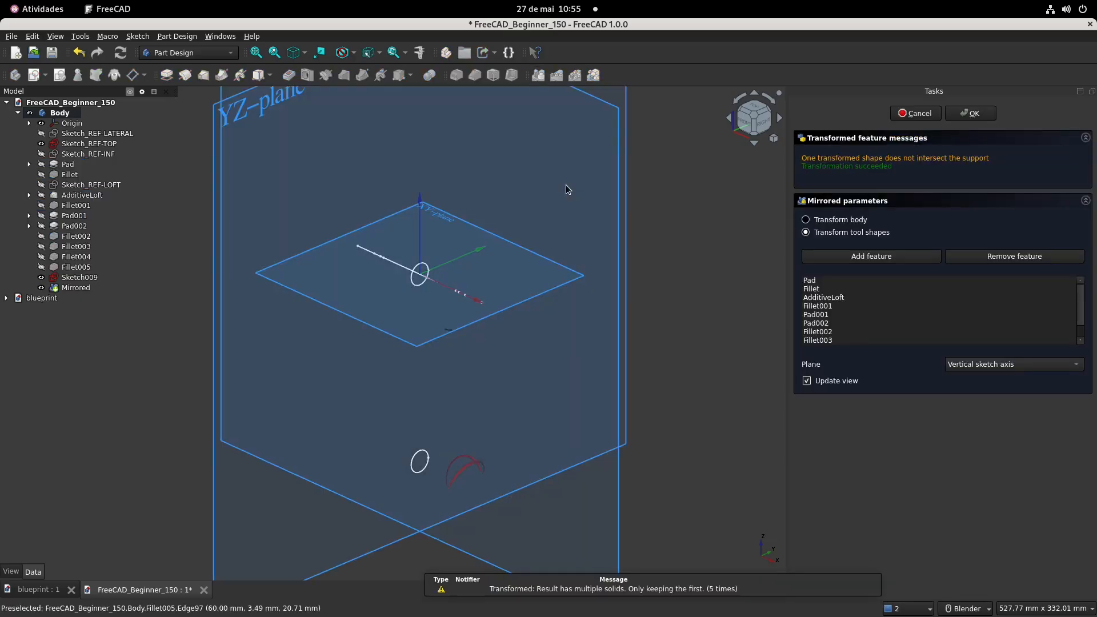
Switch the mirror to transform the whole body about the Base YZ plane, accept it and inspect both arms
click(806, 220)
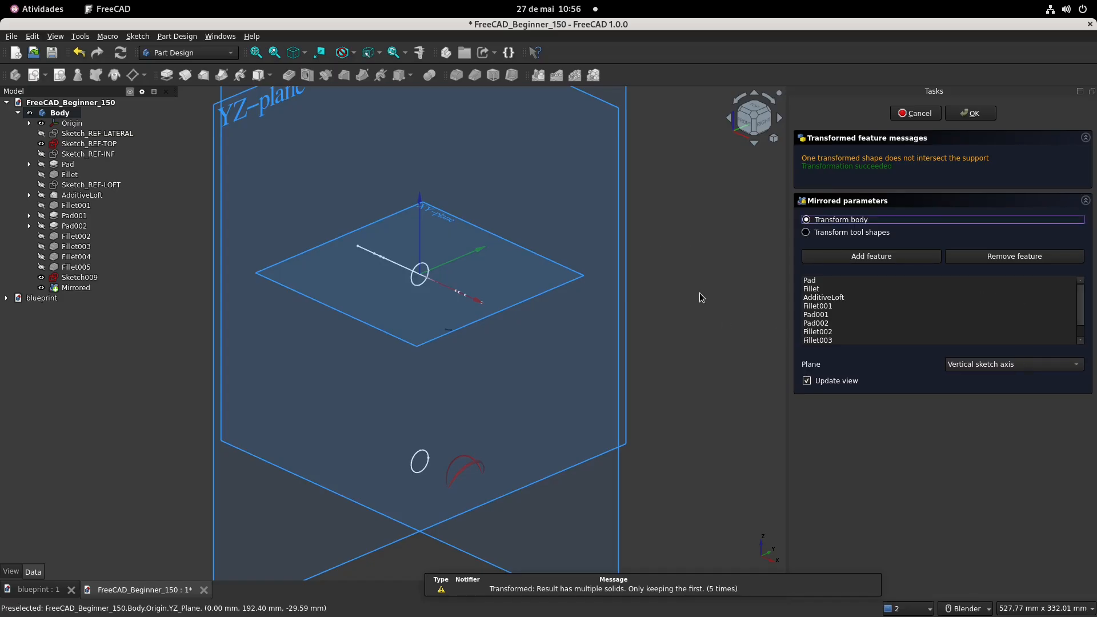
click(1034, 365)
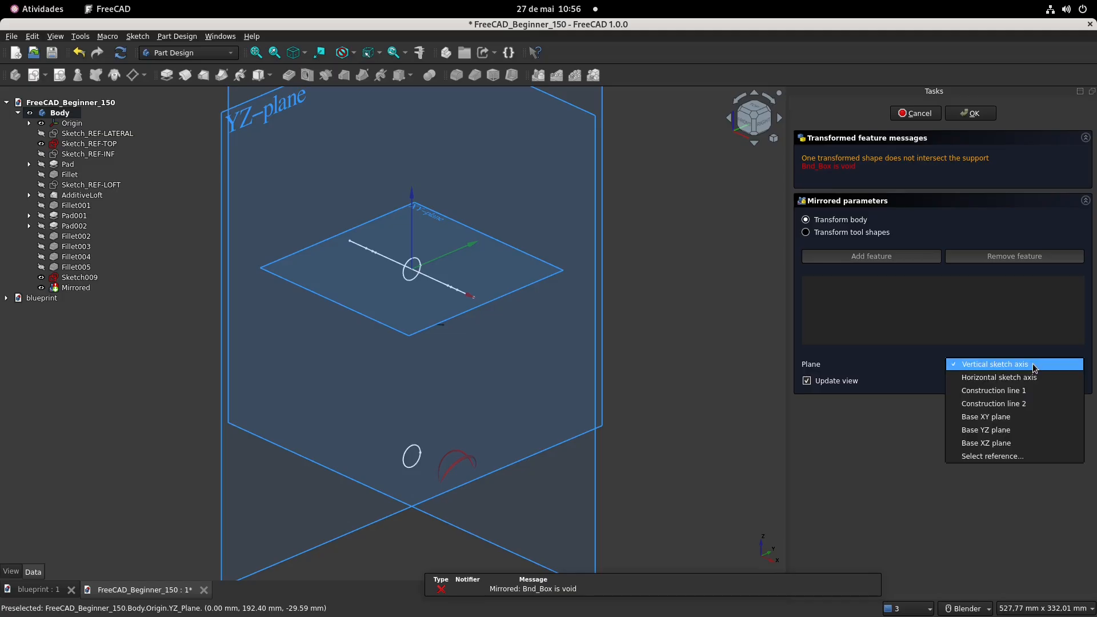
click(1029, 378)
click(1025, 365)
key(Escape)
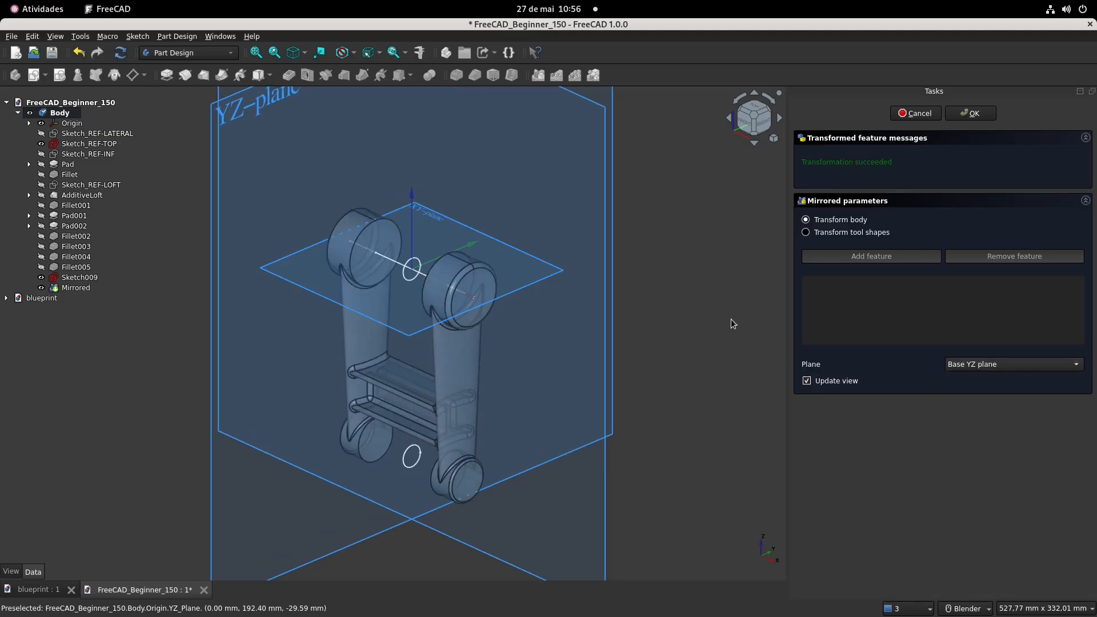
middle_drag(731, 323, 564, 266)
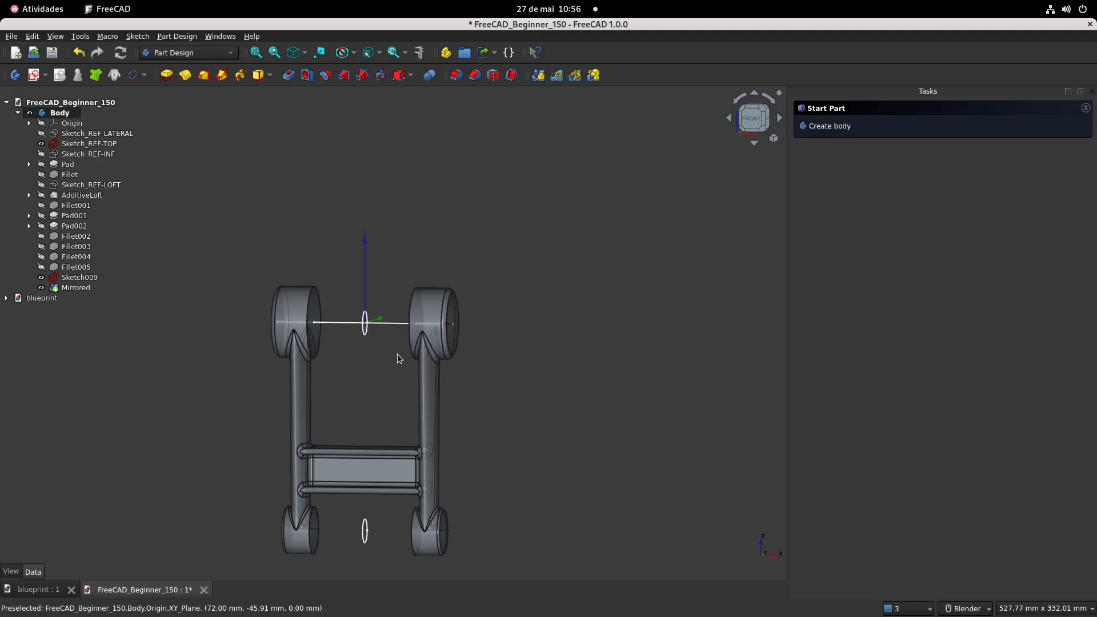
scroll(396, 354, up, 2)
scroll(456, 385, up, 2)
middle_drag(456, 289, 383, 345)
shift+middle_drag(405, 261, 389, 334)
scroll(419, 266, down, 1)
shift+middle_drag(418, 239, 397, 269)
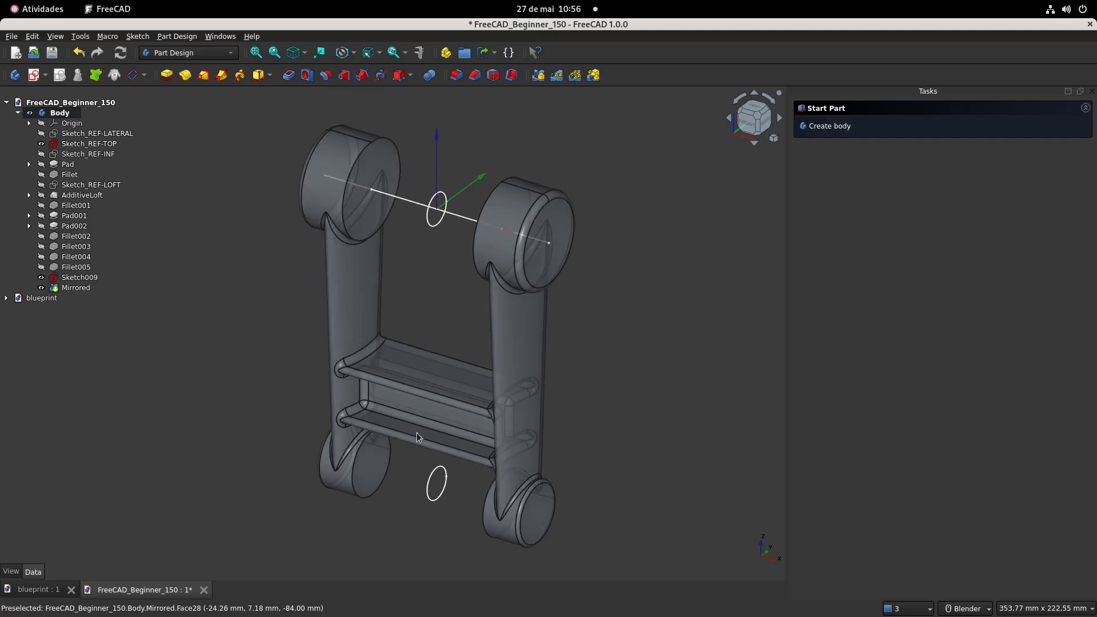
Check the hole diameters in the blueprint and pocket Sketch009's circles through all, symmetric to the plane, through both arms' cylinders
click(79, 277)
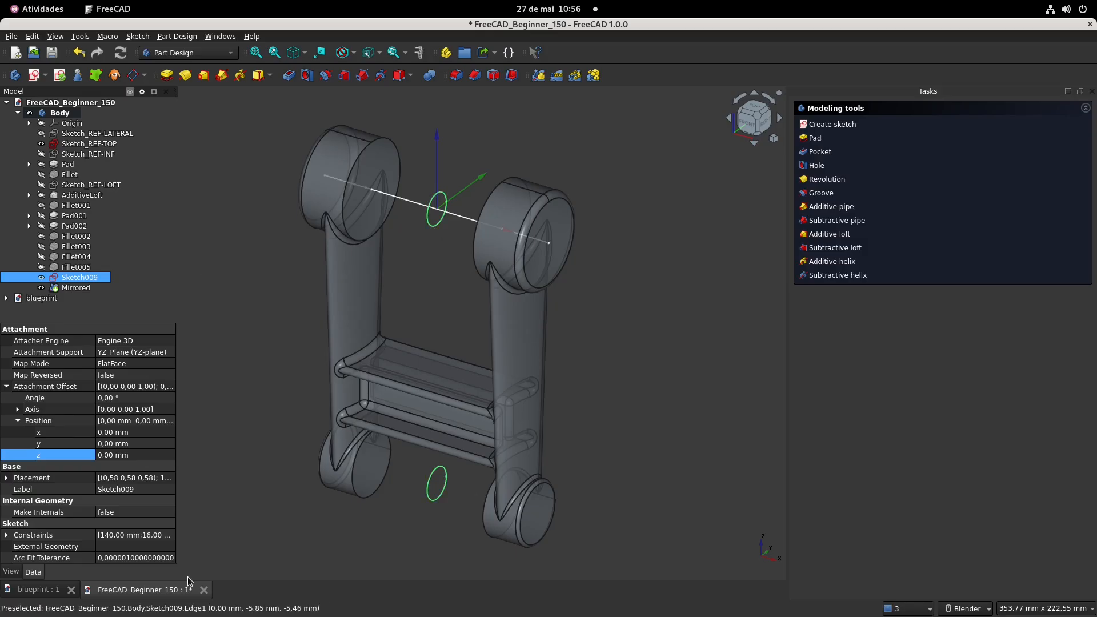
click(39, 589)
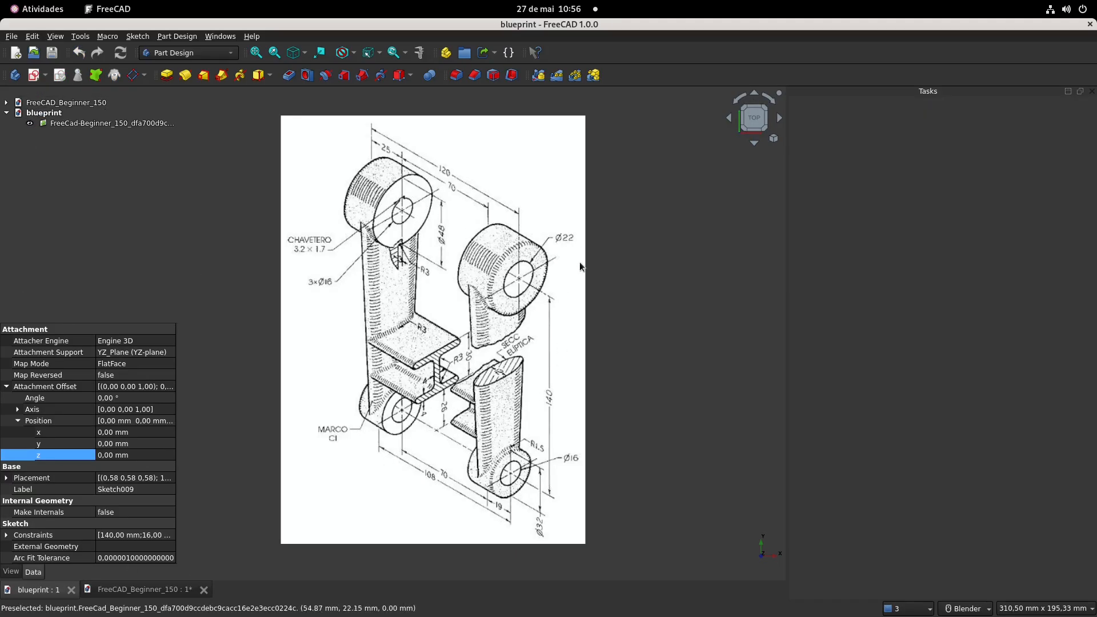
click(144, 589)
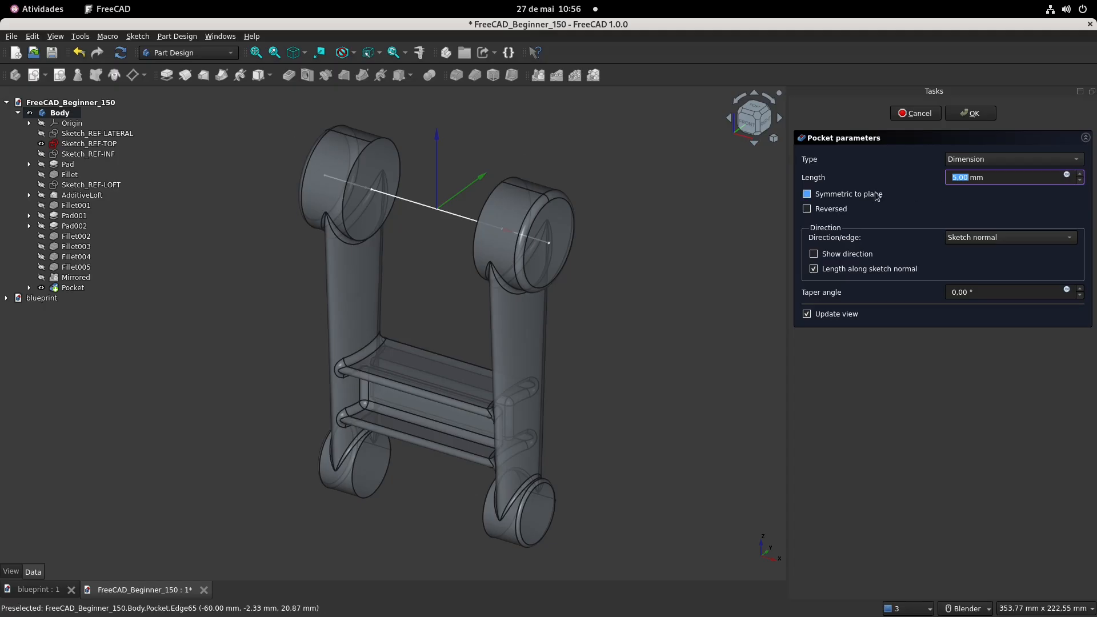
click(838, 199)
click(996, 161)
click(1007, 177)
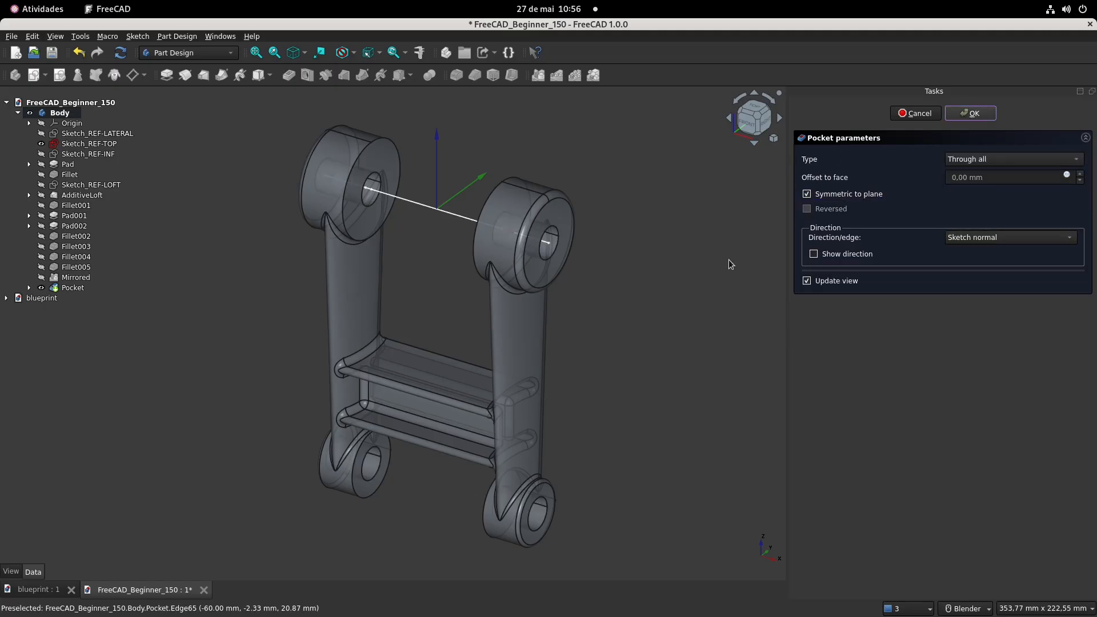
Sketch a 22 mm diameter circle centred on the origin on the inner face of the +X arm's upper cylinder
middle_drag(399, 298, 615, 302)
mouse_move(495, 233)
shift+middle_down()
mouse_move(551, 258)
mouse_move(465, 252)
mouse_move(482, 242)
shift+middle_up()
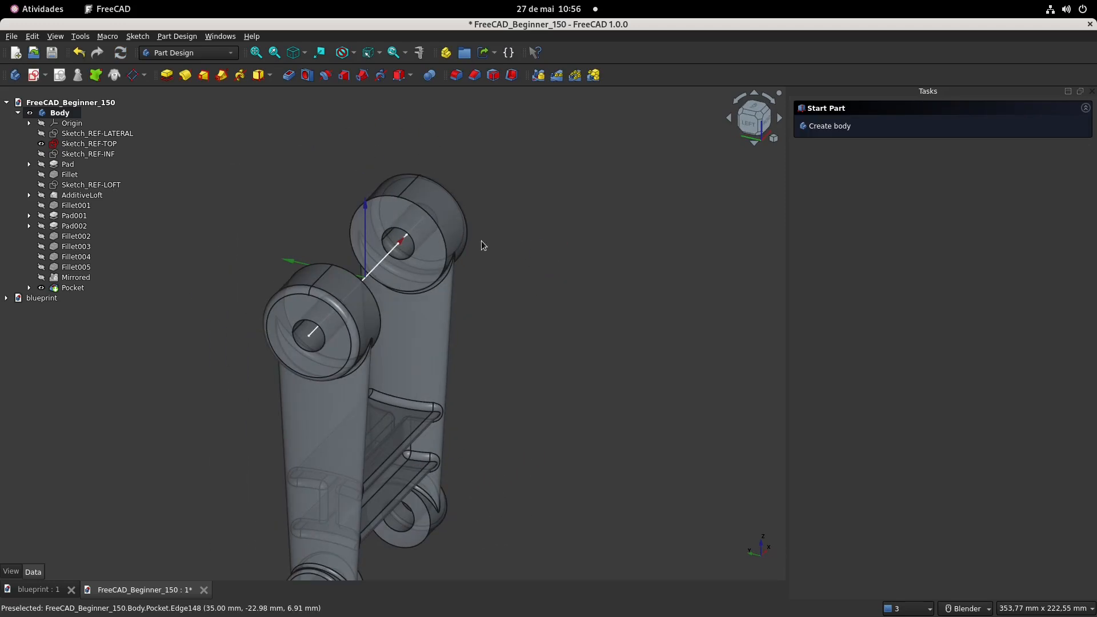
click(415, 222)
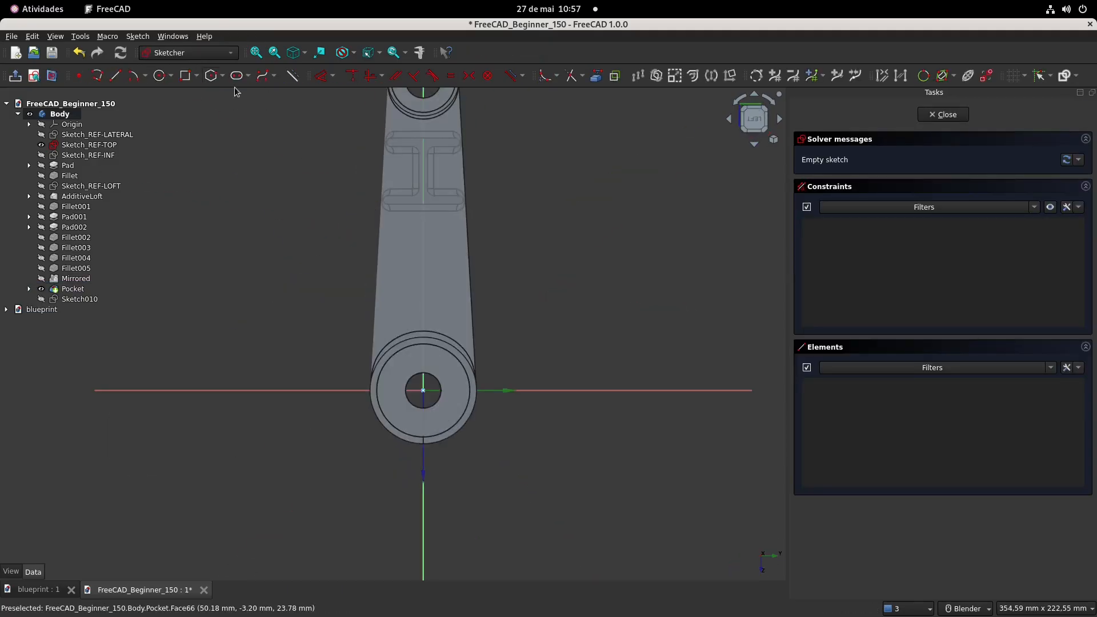
click(159, 75)
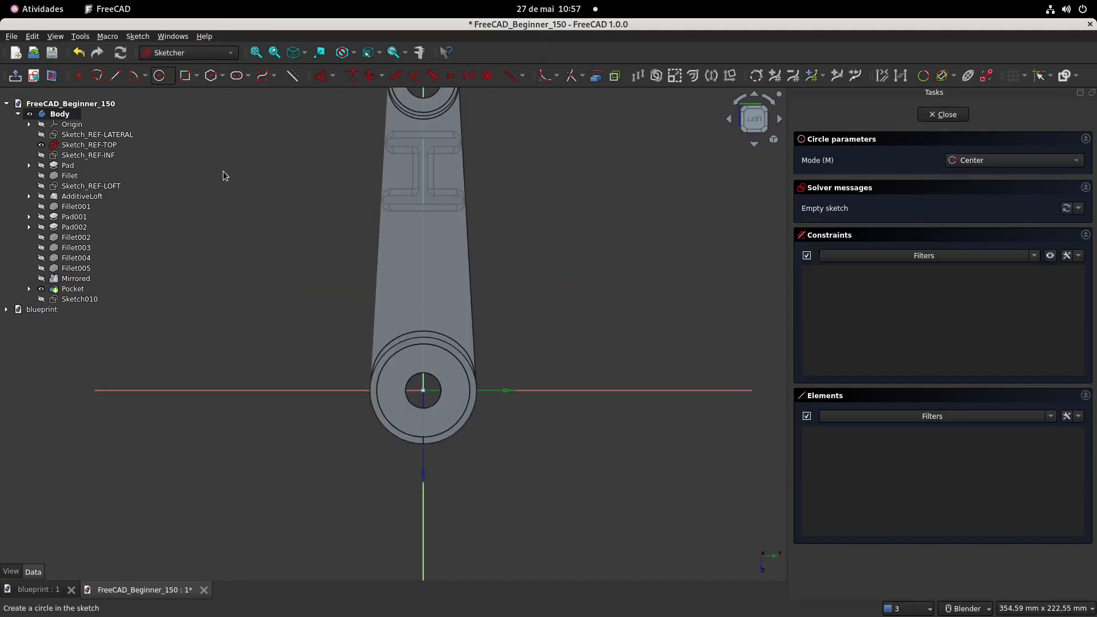
click(423, 430)
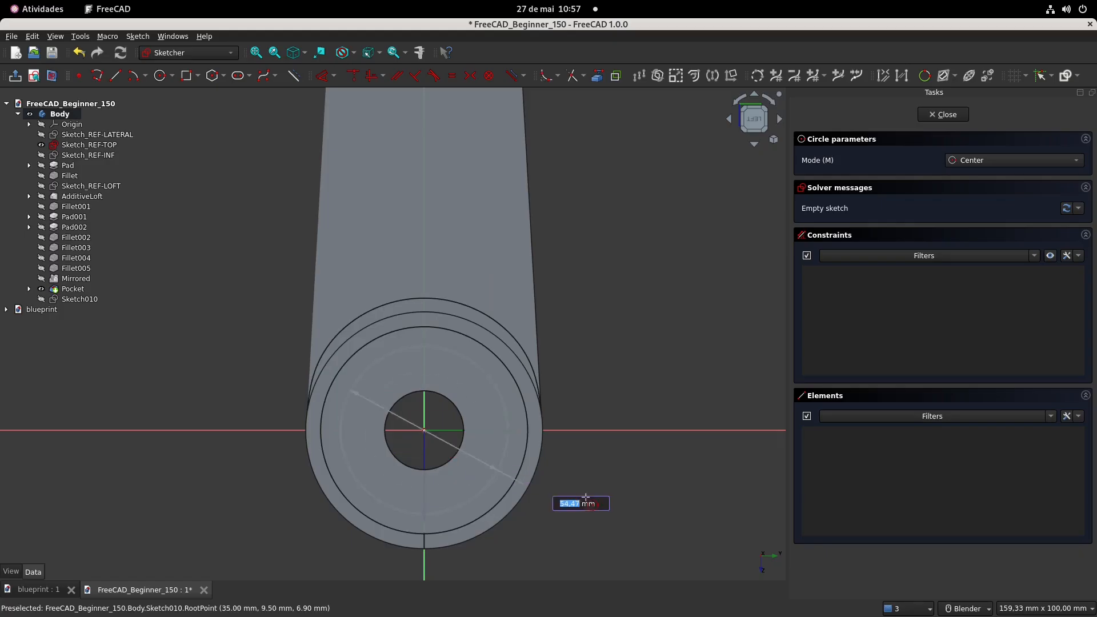
click(608, 505)
click(330, 84)
click(584, 315)
click(593, 325)
text(22)
key(Return)
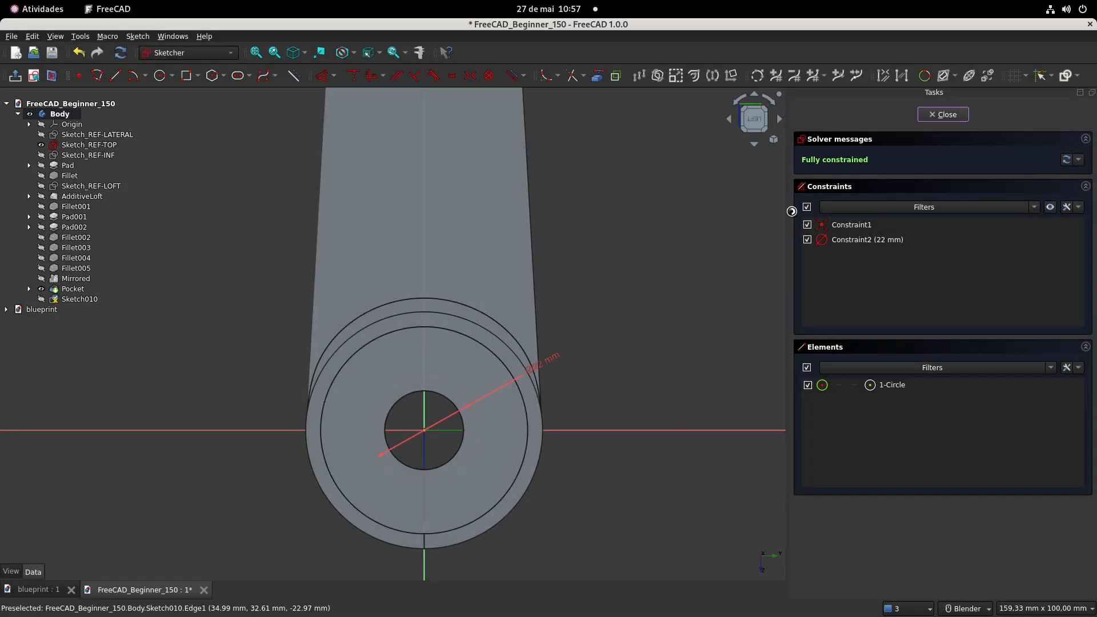
key(Escape)
Pocket the 22 mm circle through all of the upper cylinder and inspect the enlarged hole
click(289, 75)
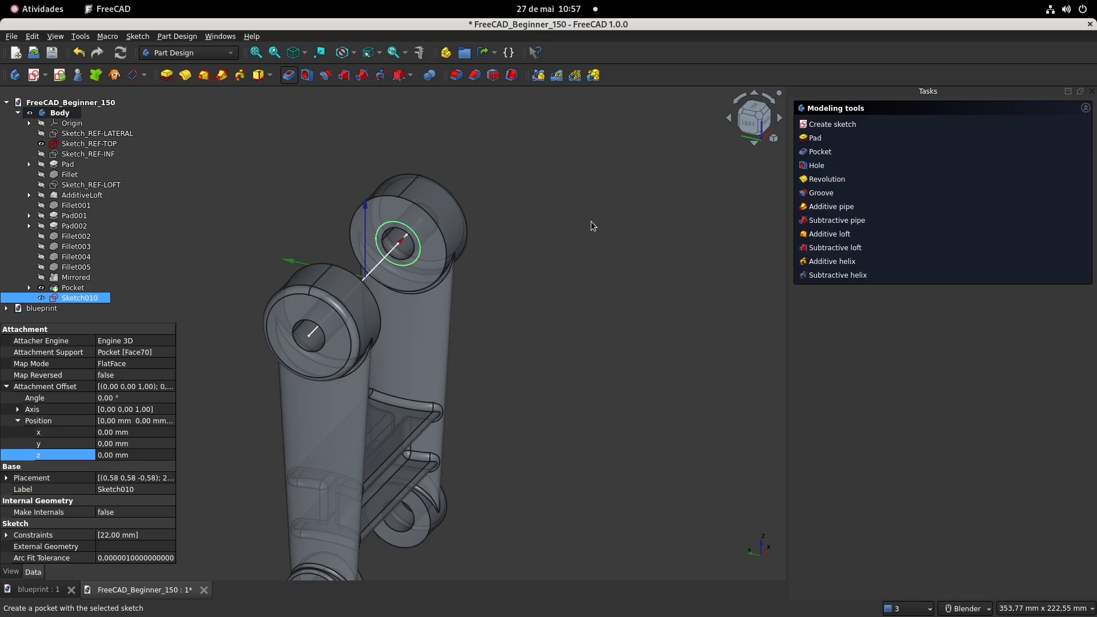
click(994, 159)
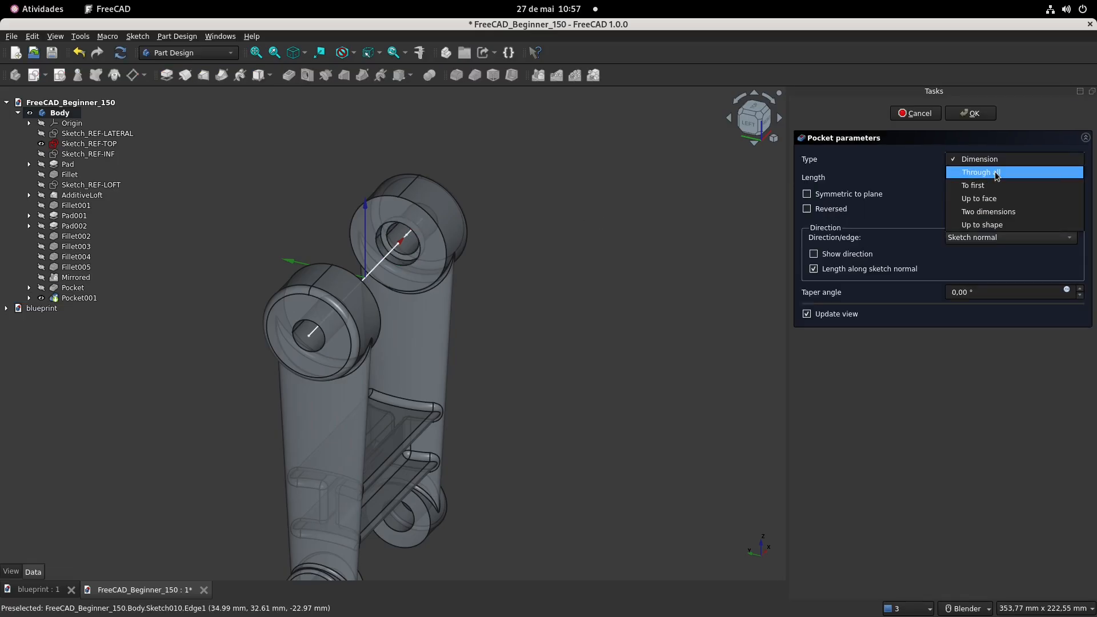
click(997, 172)
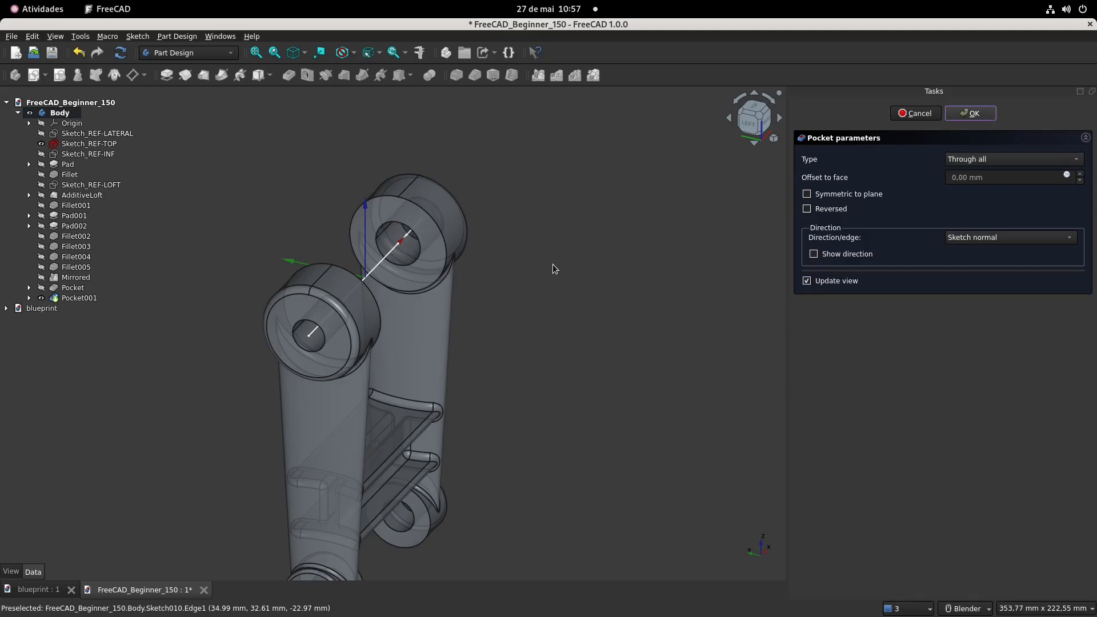
key(Return)
middle_drag(563, 280, 368, 298)
middle_drag(435, 270, 394, 274)
shift+middle_drag(513, 258, 394, 348)
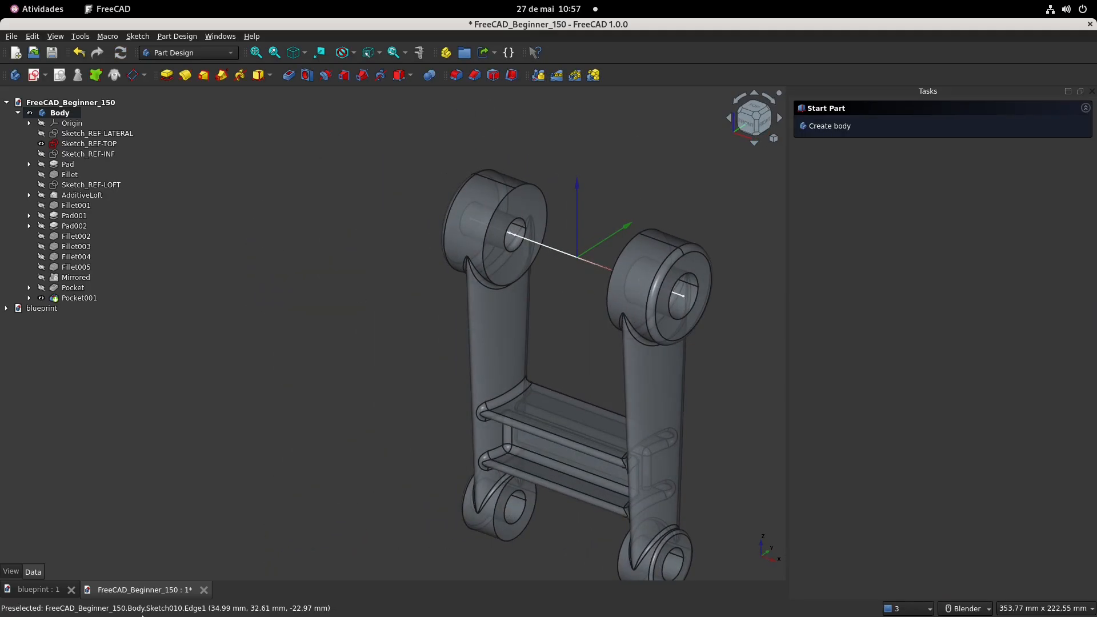
Check the keyway in the blueprint, start a sketch on the opposite upper cylinder's inner face and project the hole's edge into it
click(36, 592)
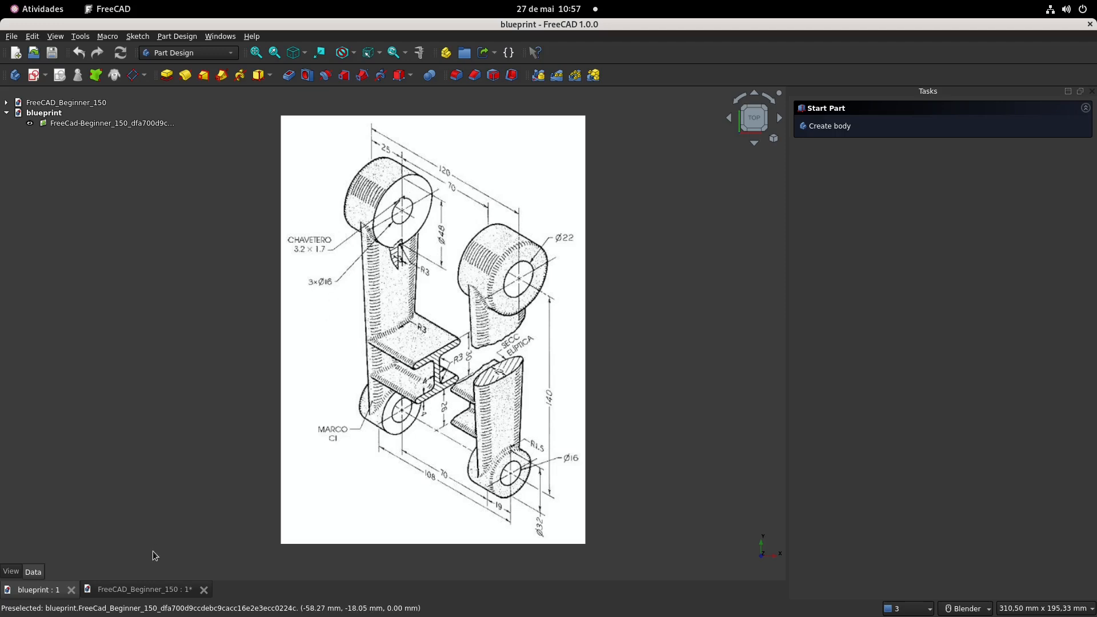
click(143, 589)
click(528, 204)
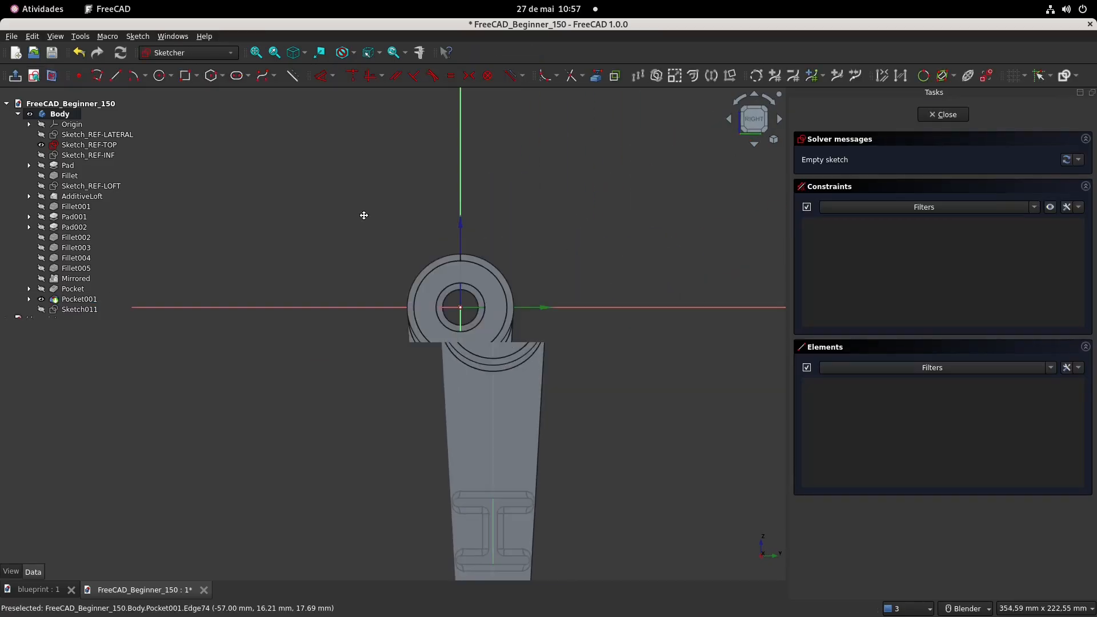
scroll(389, 282, up, 8)
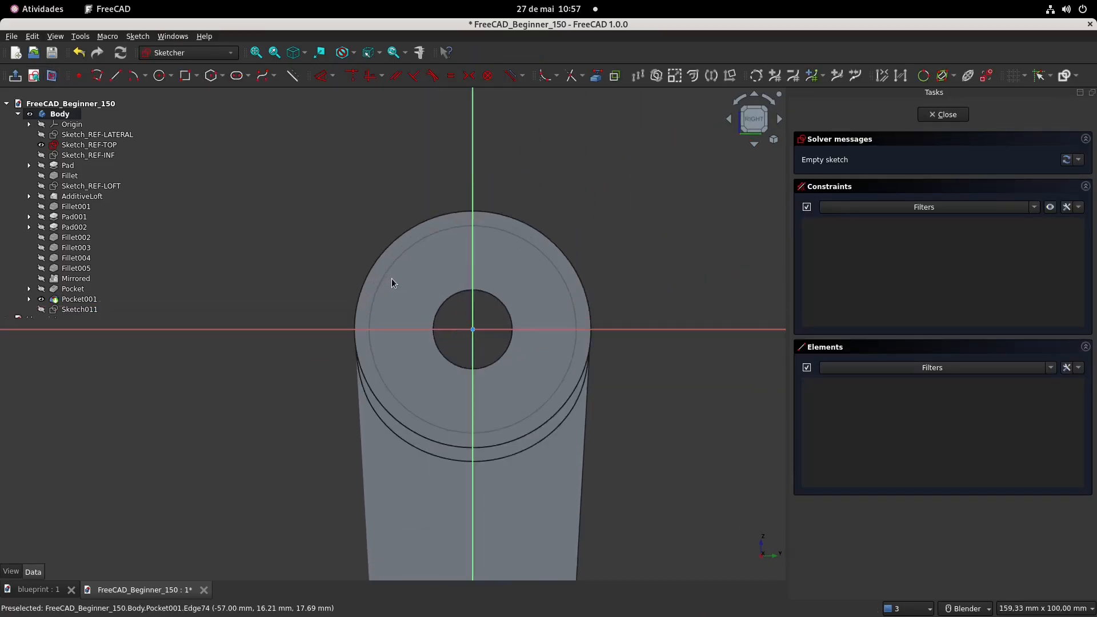
shift+middle_drag(520, 227, 408, 190)
click(598, 76)
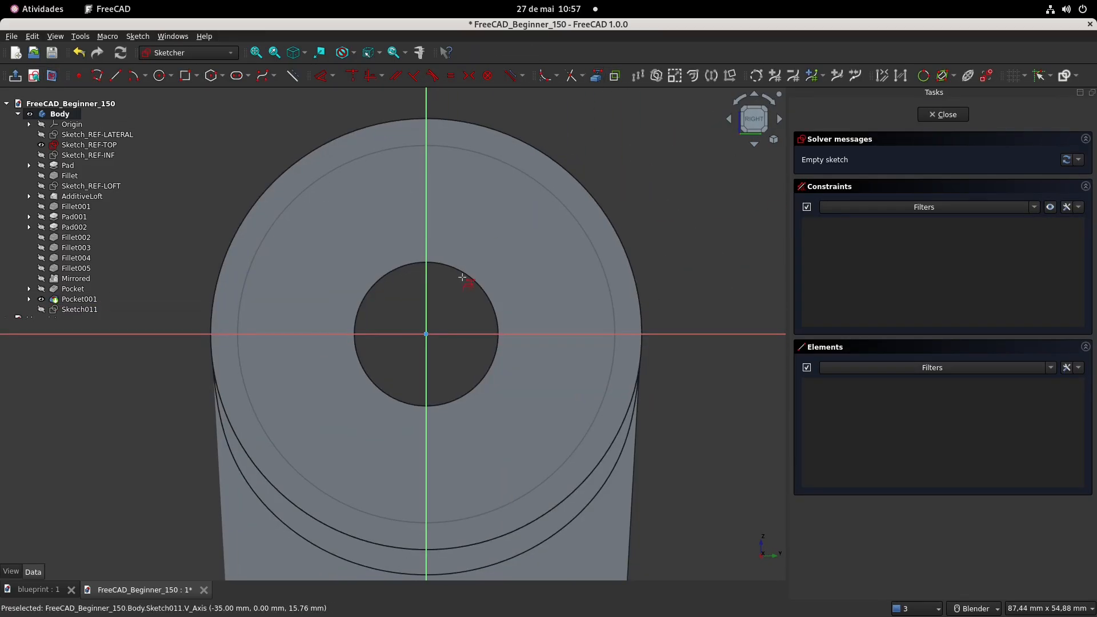
click(465, 278)
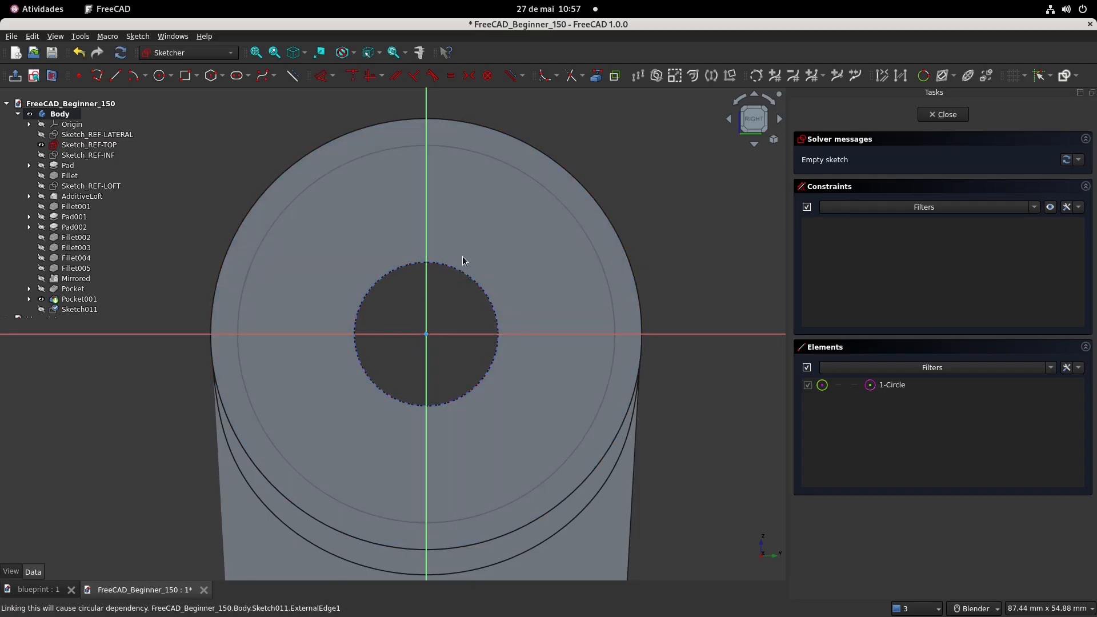
Sketch a keyway rectangle about 3.35 mm wide across the upper edge of the projected hole
click(186, 76)
scroll(416, 251, up, 3)
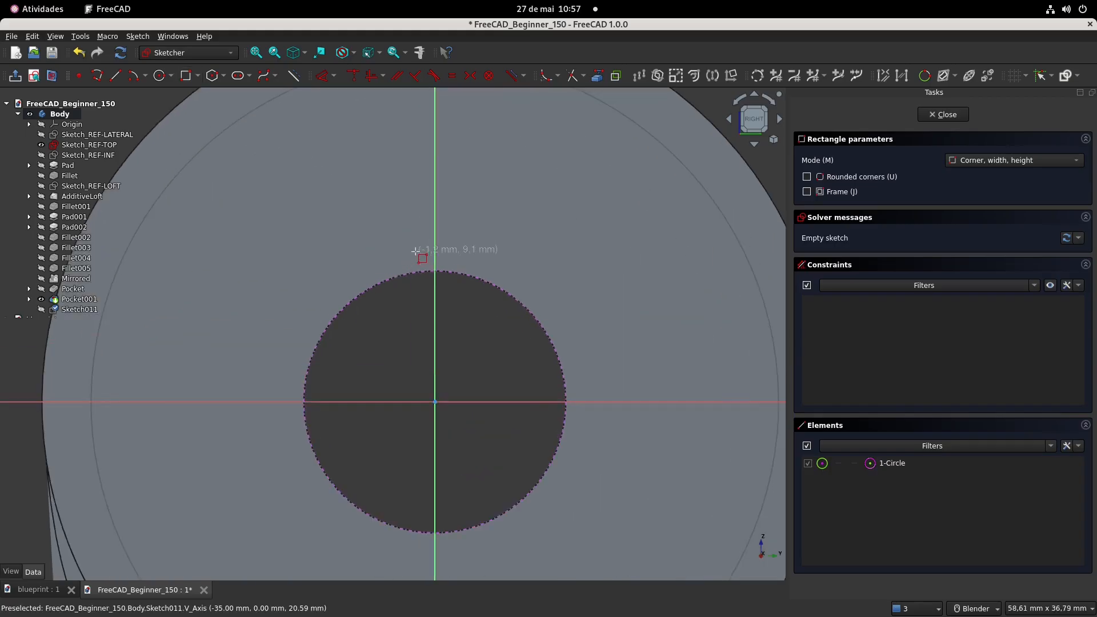
click(409, 250)
click(462, 305)
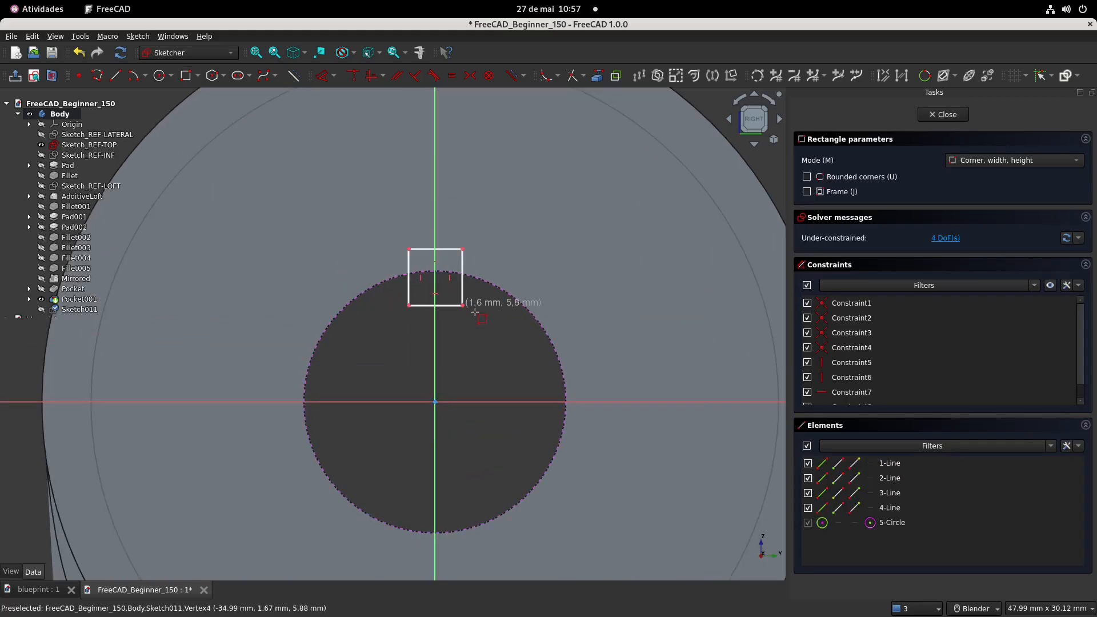
right_click(474, 312)
Constrain the ends of the keyway rectangle's lower edge to be symmetric about the vertical axis
click(451, 306)
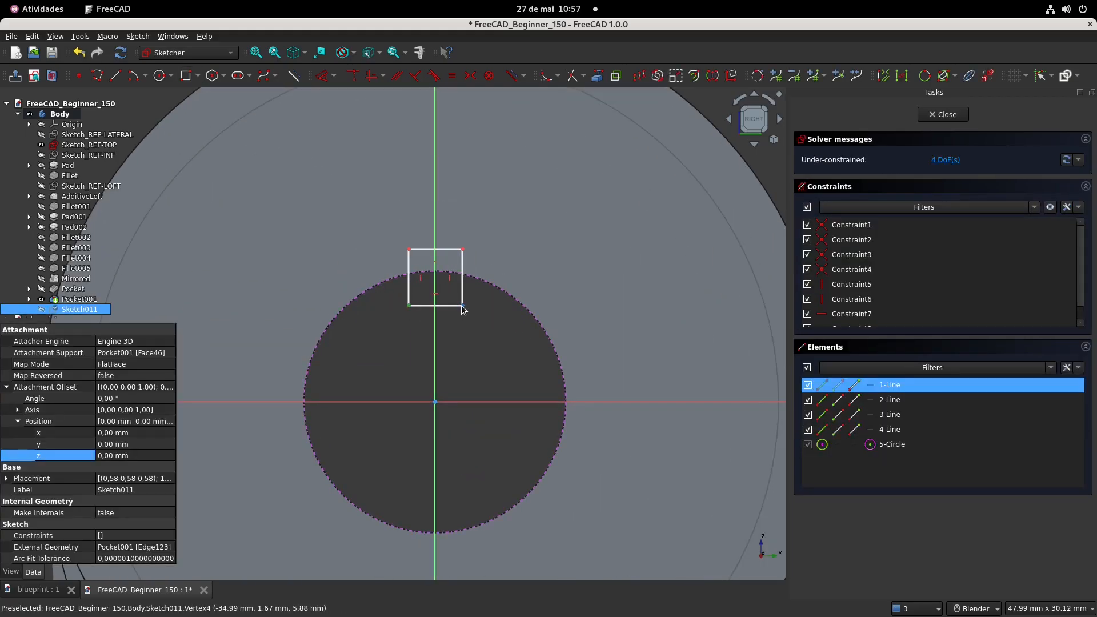
click(462, 302)
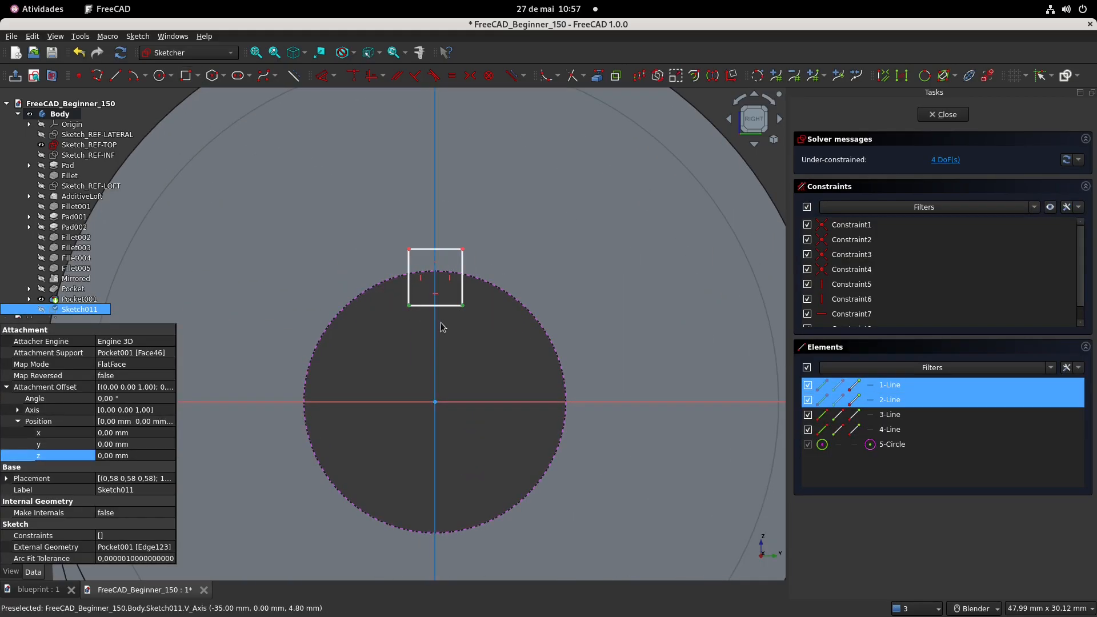
click(469, 76)
scroll(487, 320, up, 1)
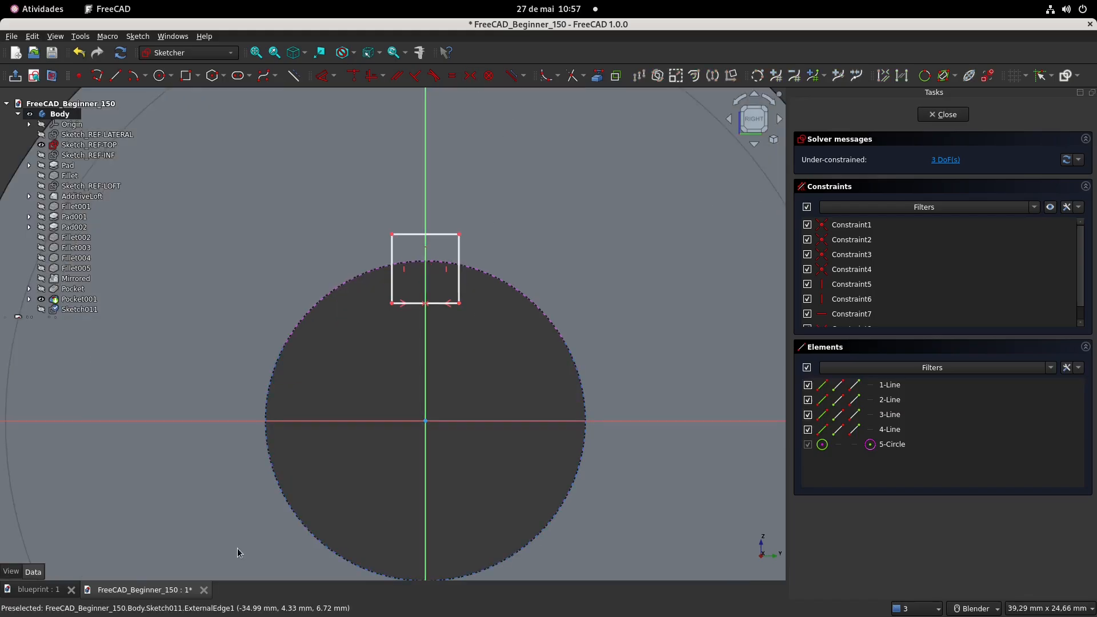
Check the keyway size in the blueprint and dimension the rectangle's width to 3.2 mm
click(36, 590)
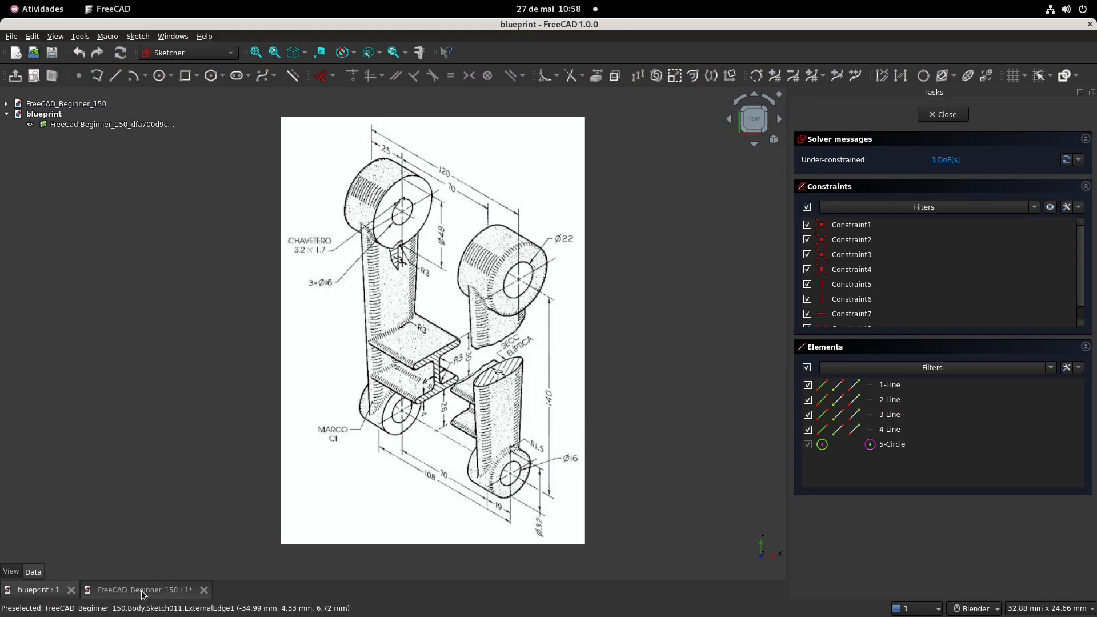
click(143, 590)
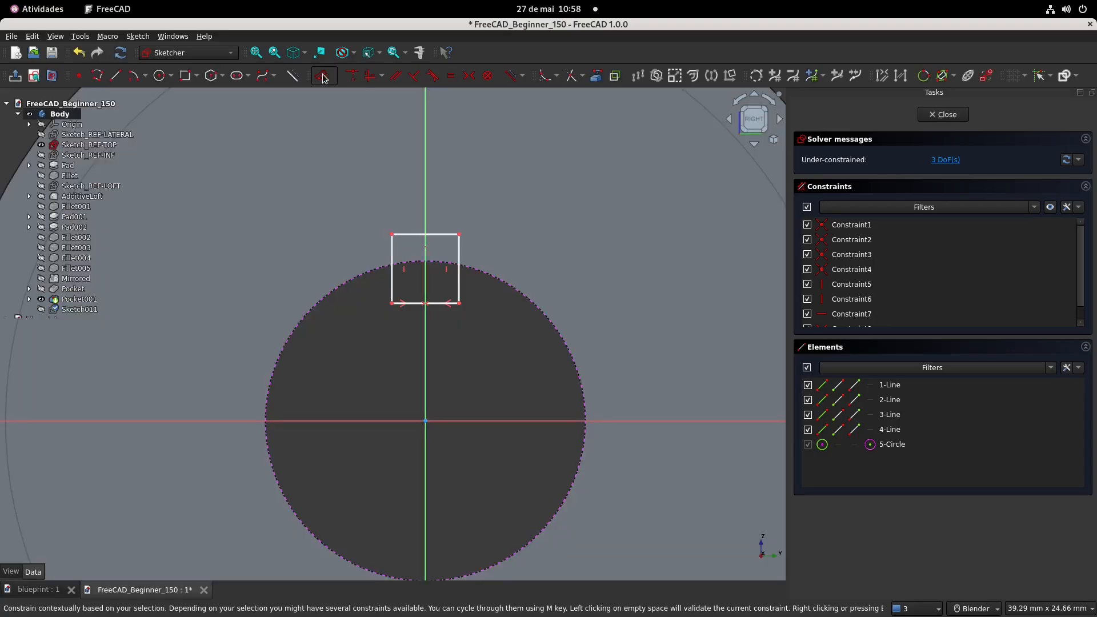
click(442, 306)
click(446, 343)
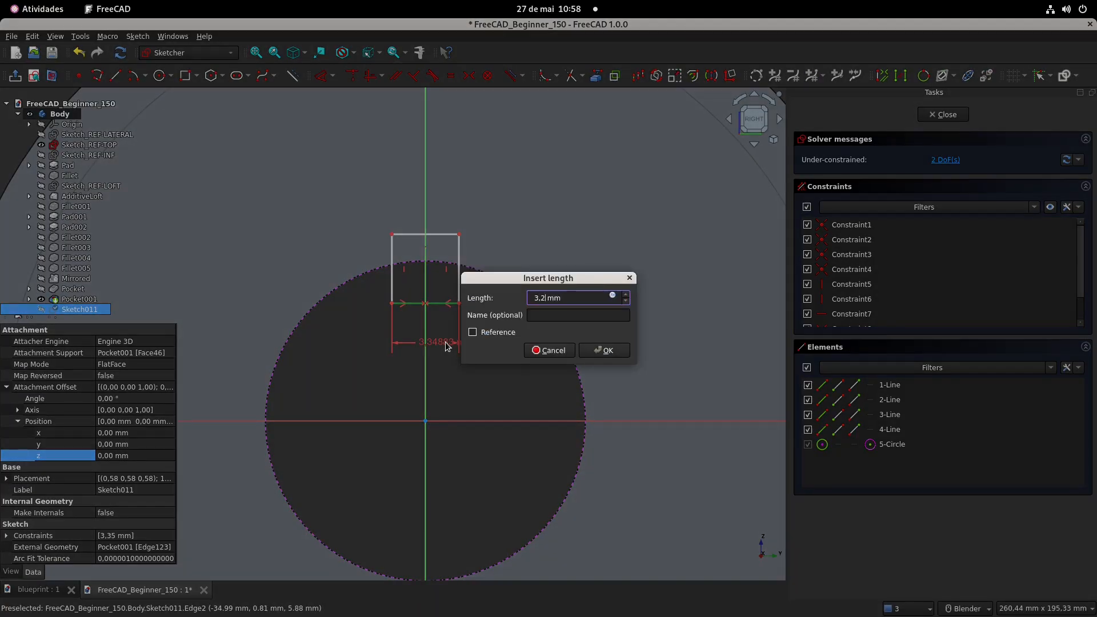
key(Return)
scroll(470, 289, up, 1)
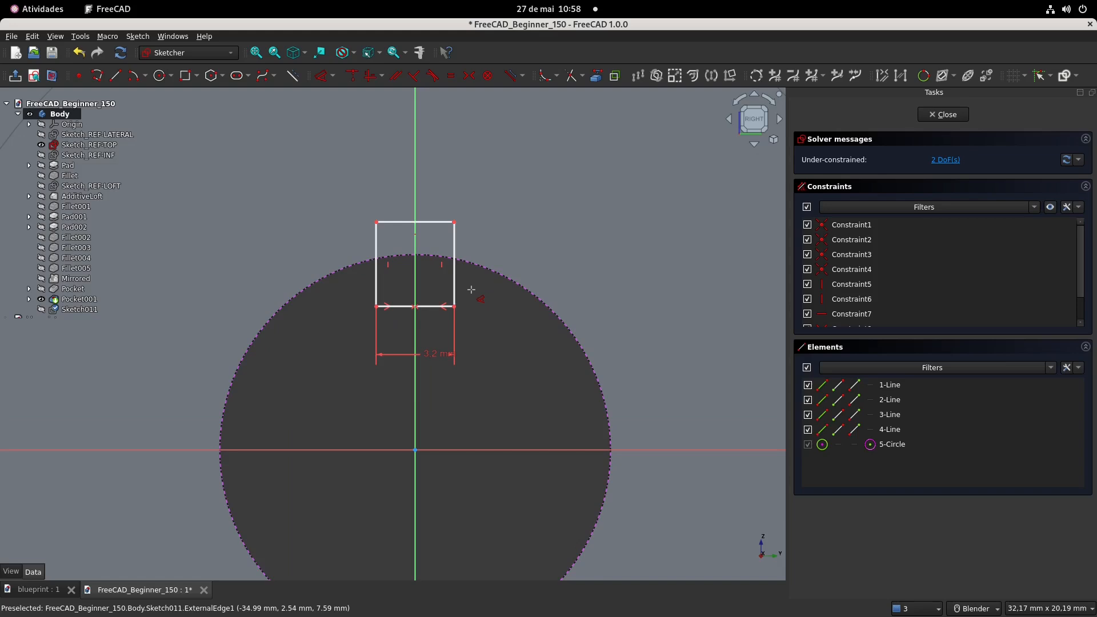
Recheck the keyway size in the blueprint and place two points on the projected hole edge, near the rectangle's two vertical sides
click(38, 590)
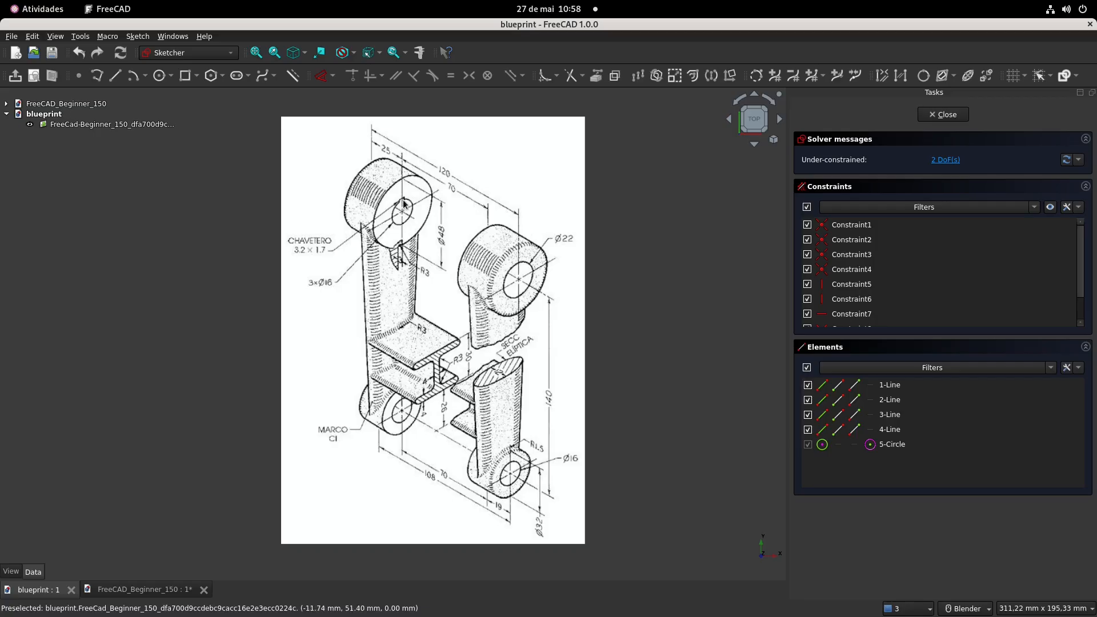
click(143, 589)
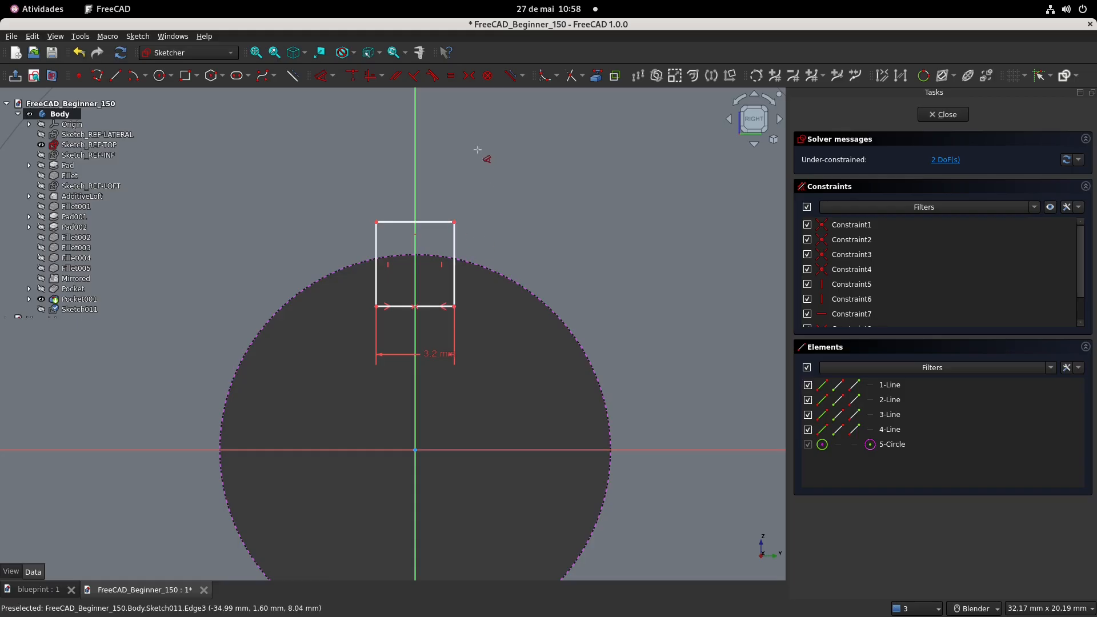
click(79, 75)
scroll(392, 281, up, 2)
click(382, 244)
click(481, 244)
right_click(513, 262)
Constrain each of the two points on the hole edge to be coincident with its neighbouring vertical side of the keyway rectangle
click(481, 244)
click(488, 279)
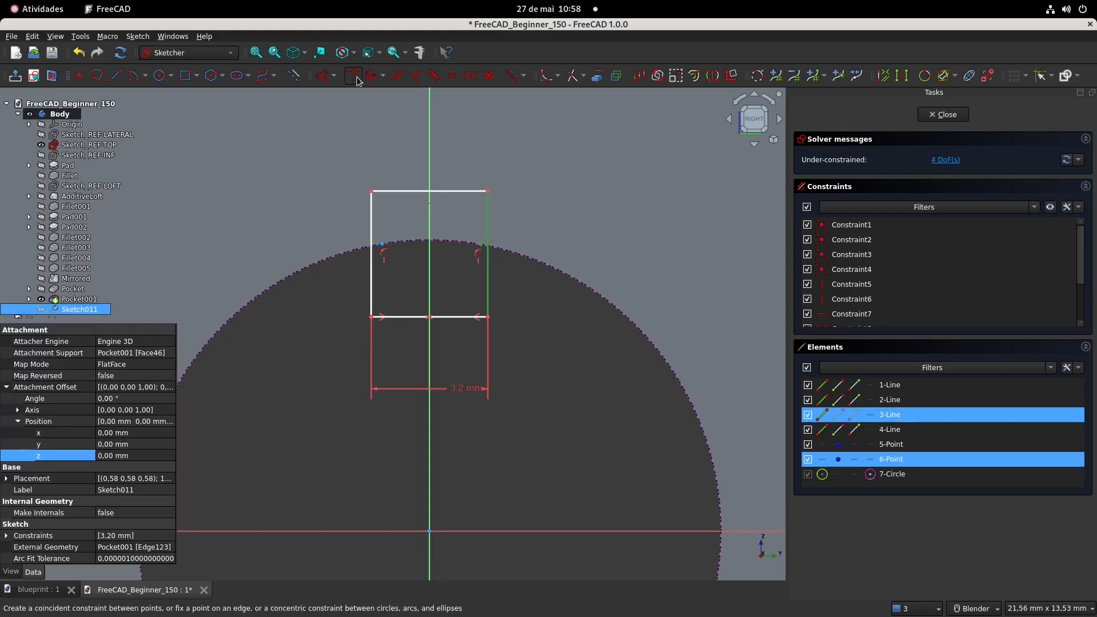
click(353, 76)
click(382, 244)
click(371, 229)
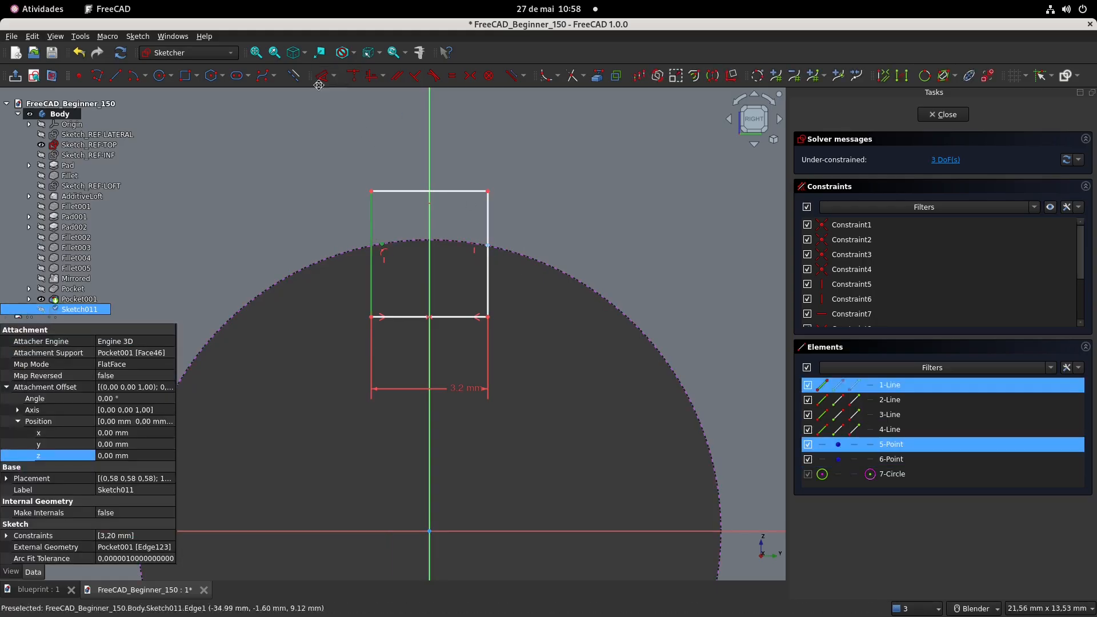
click(354, 75)
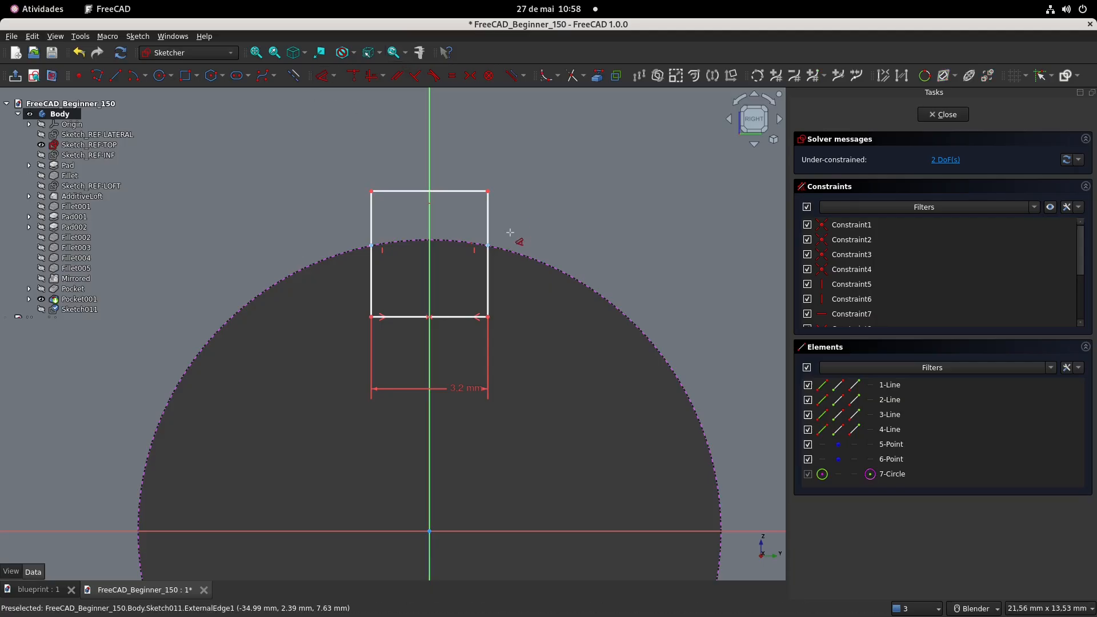
Dimension the vertical distance from the point on the hole edge to the rectangle's upper corner to 1.7 mm
click(488, 246)
click(488, 191)
key(i)
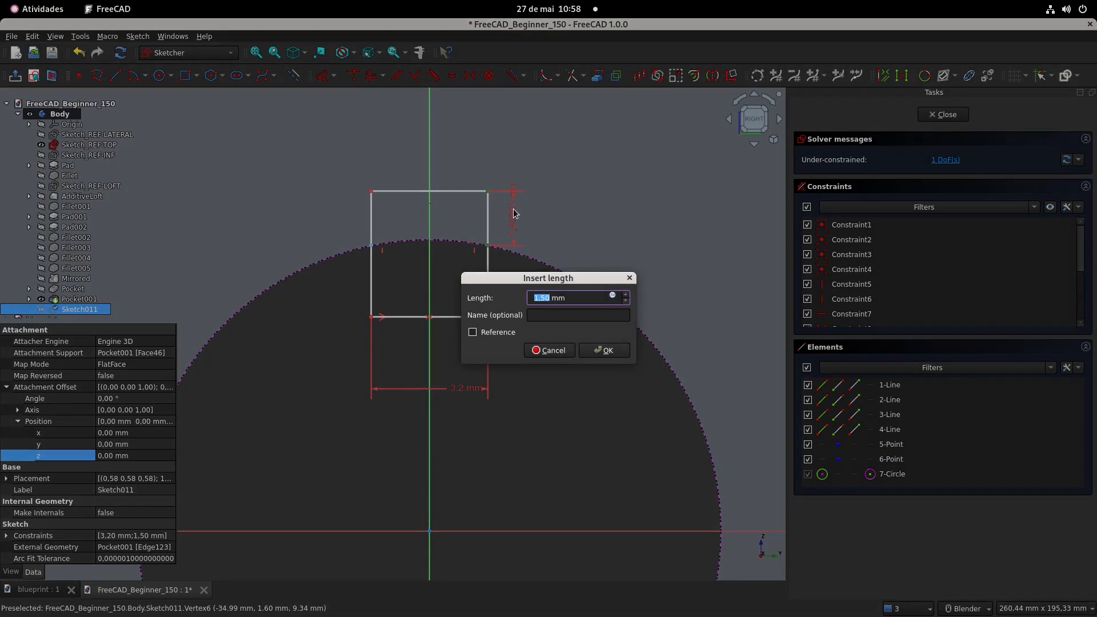
text(1,7)
key(Return)
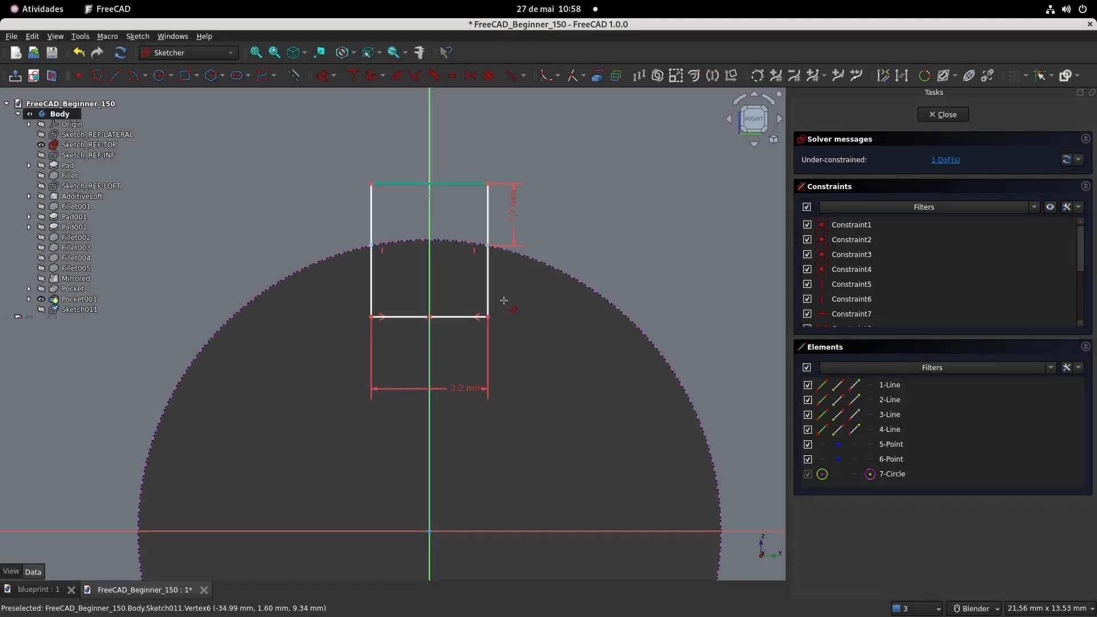
Move the rectangle's lower edge closer to the hole edge and dimension the rectangle's vertical side to 2 mm
scroll(505, 308, up, 2)
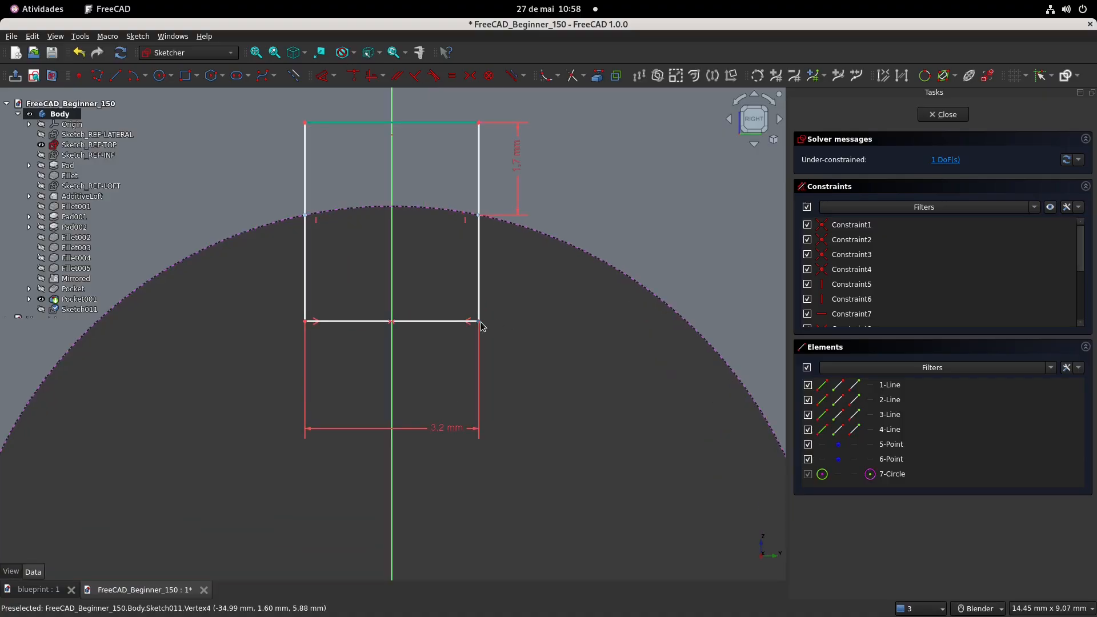
drag(481, 323, 480, 254)
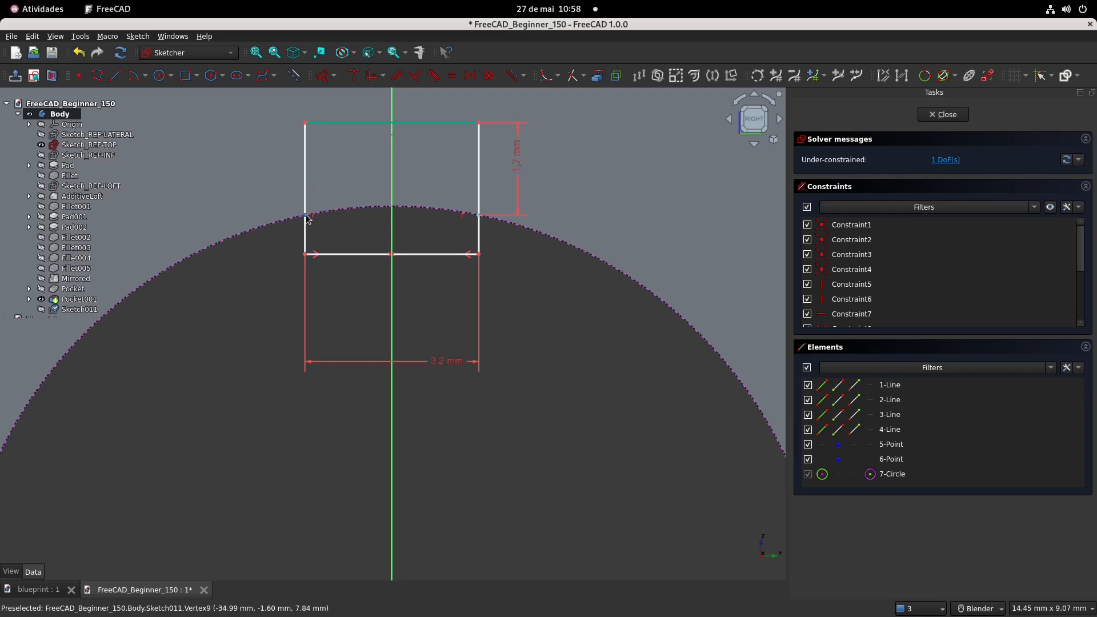
click(323, 81)
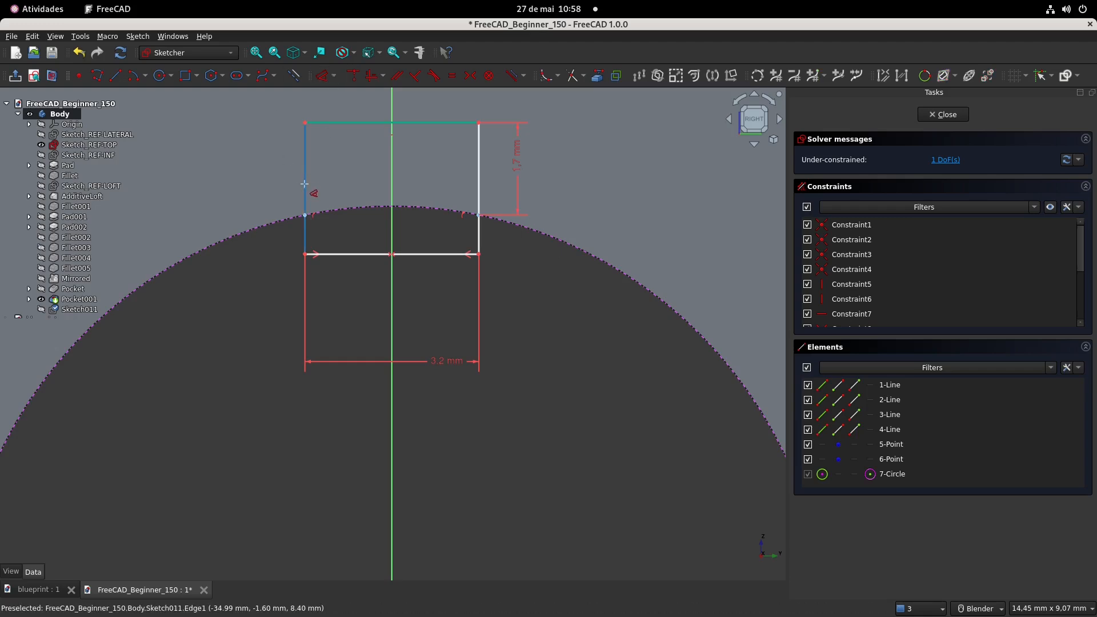
click(306, 187)
click(285, 188)
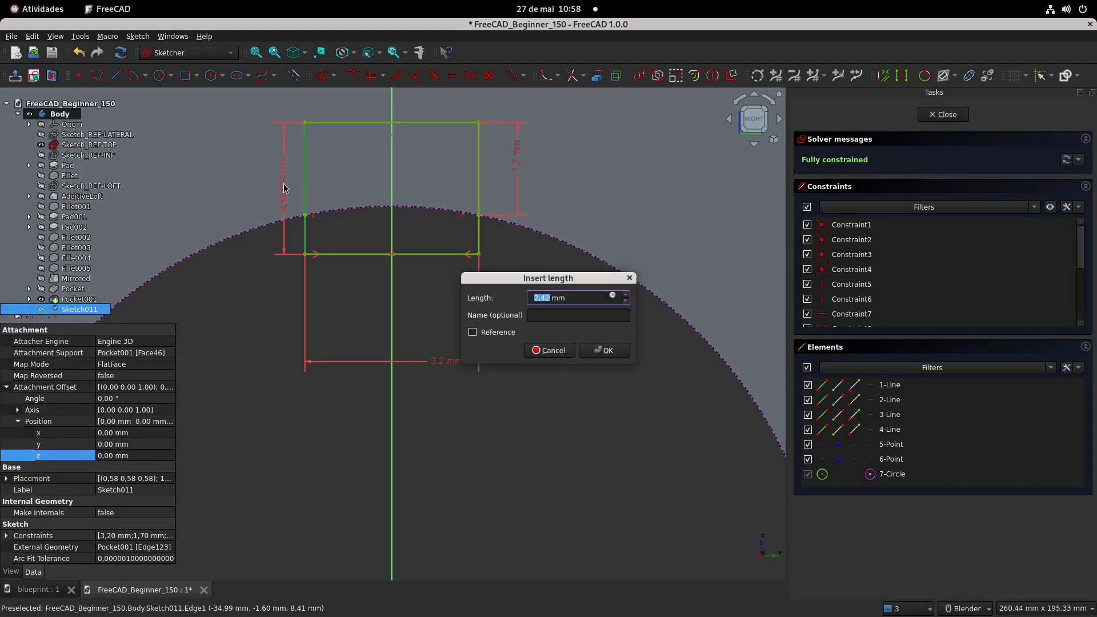
text(2)
key(Return)
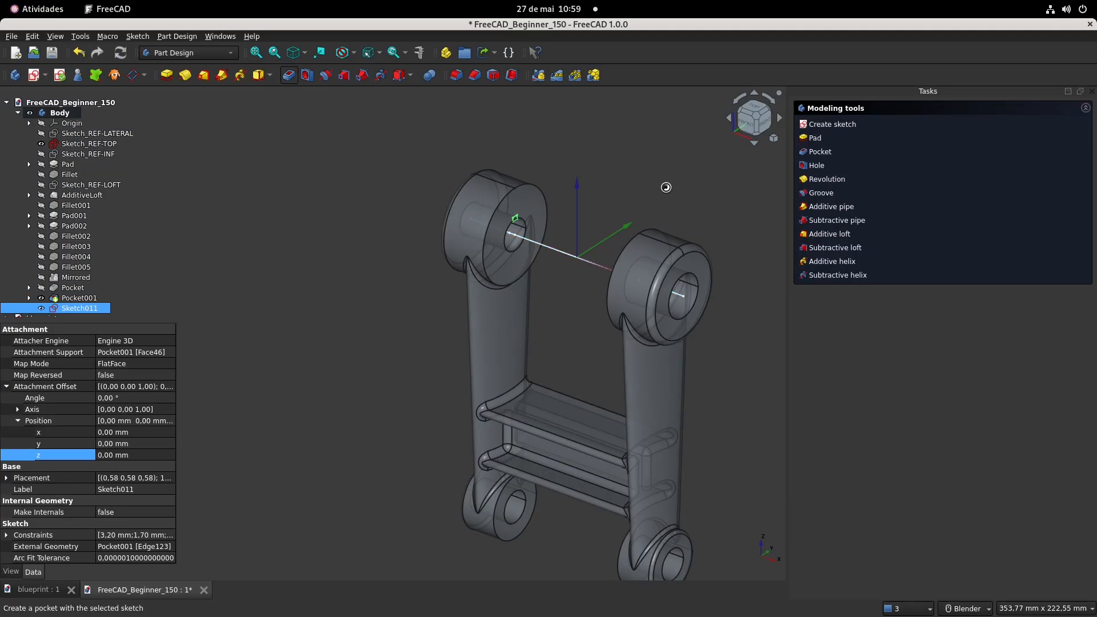
Pocket the keyway sketch all the way through the upper cylinder
click(1014, 159)
click(971, 173)
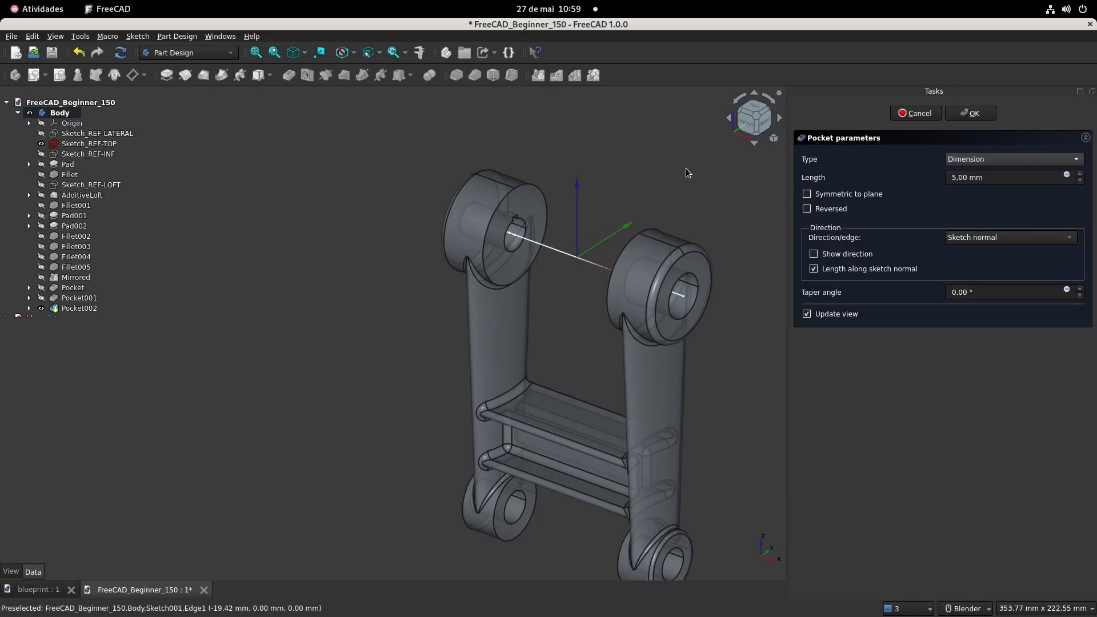
key(Return)
Hide the Sketch_REF-TOP reference sketch and inspect the crossbar's filleted joints with the side arms
click(89, 143)
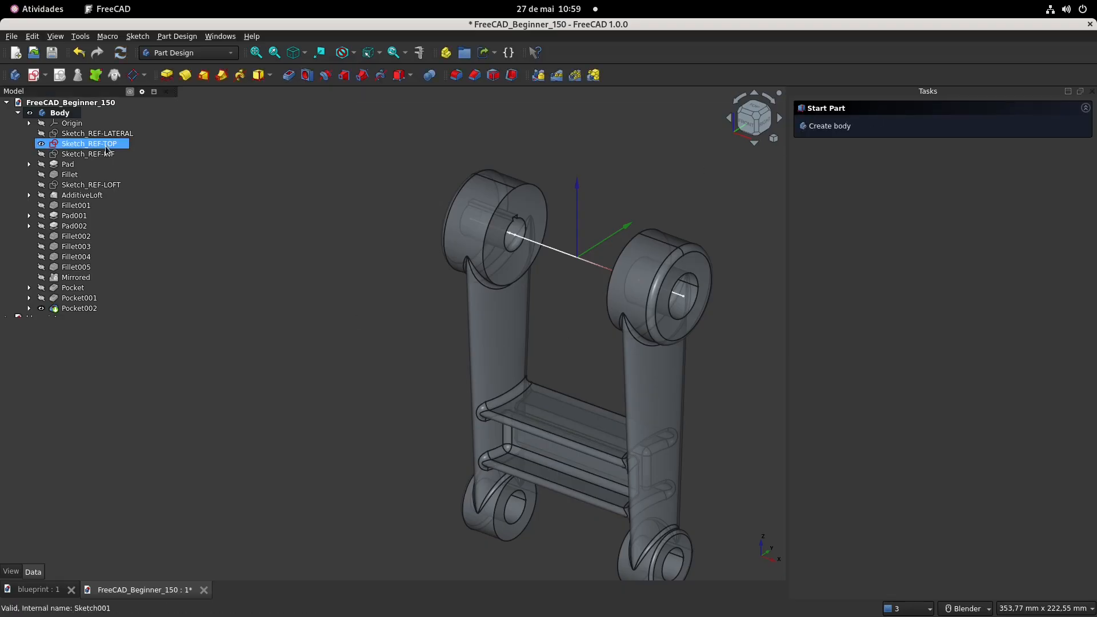
key(v)
key(f)
middle_drag(436, 324, 605, 352)
scroll(605, 352, up, 2)
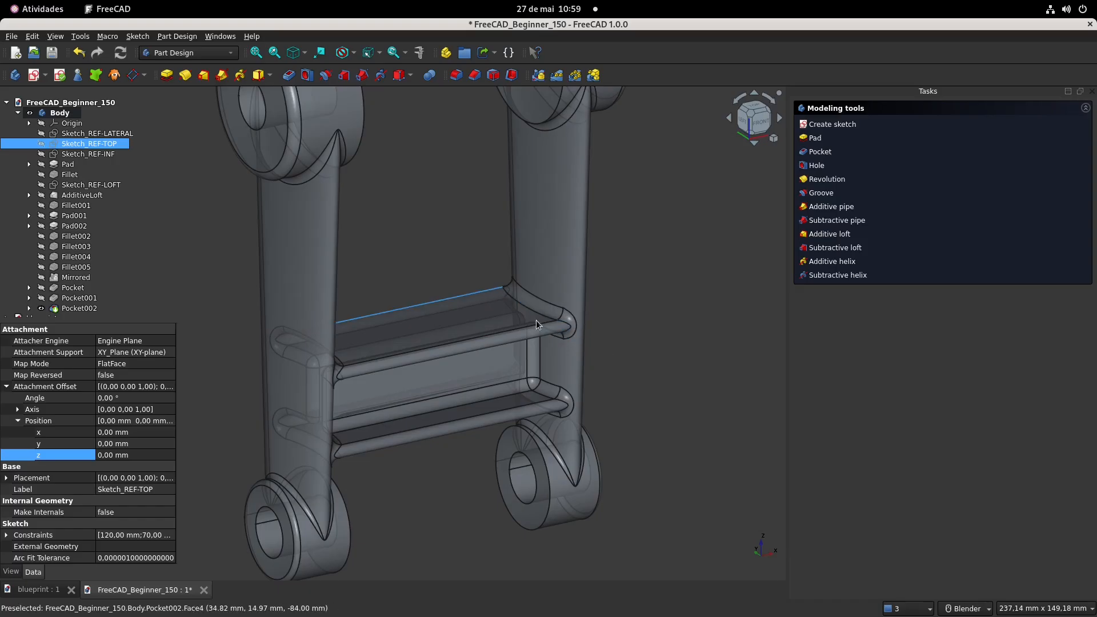
scroll(581, 325, up, 1)
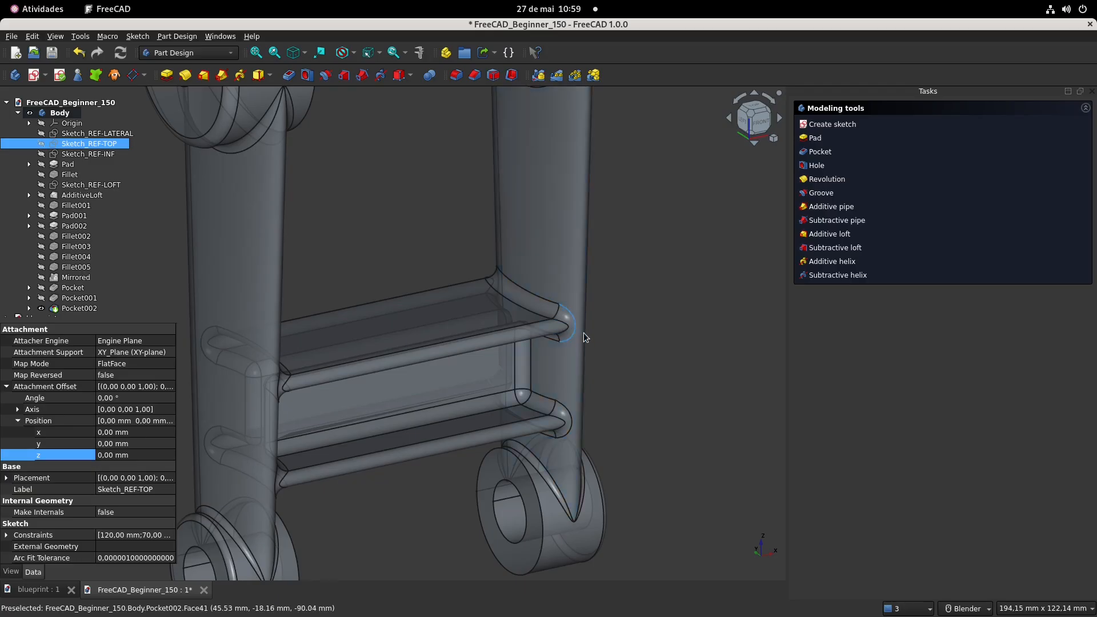
click(744, 122)
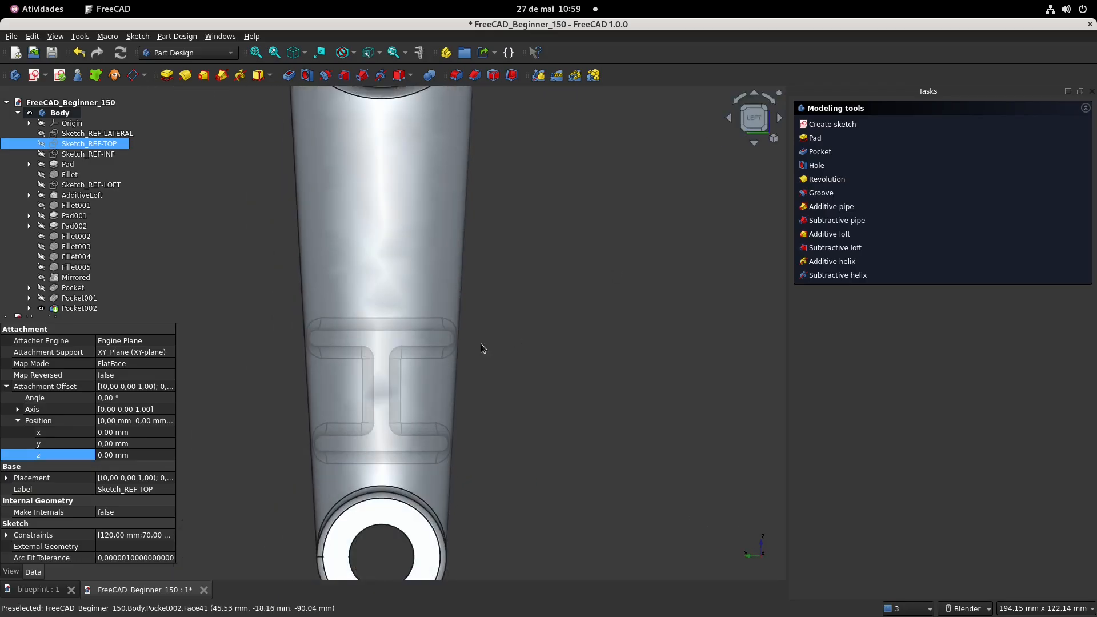
middle_drag(687, 237, 615, 275)
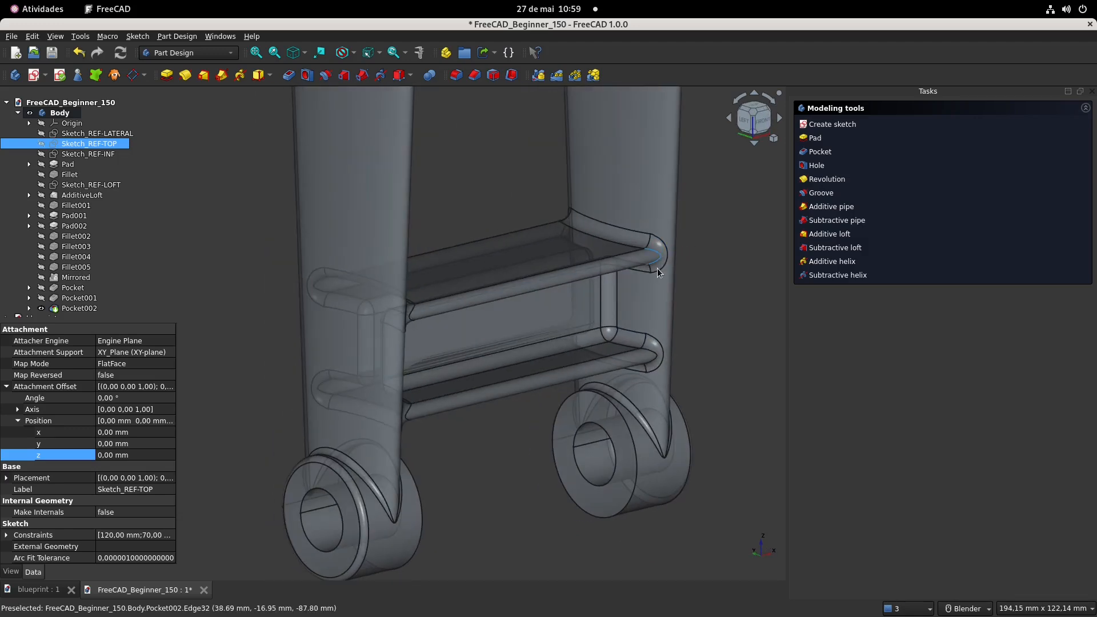
scroll(656, 268, down, 3)
shift+middle_drag(662, 249, 659, 332)
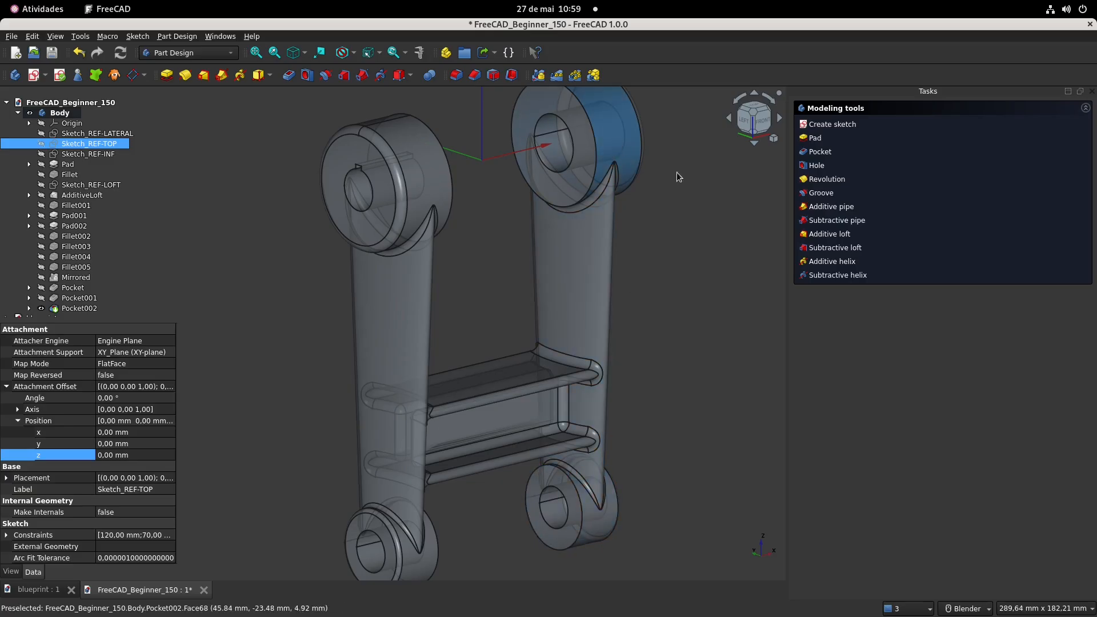
Show the Sketch_REF-LATERAL reference sketch and compare the arm's side outline with it in the left view
click(91, 133)
key(space)
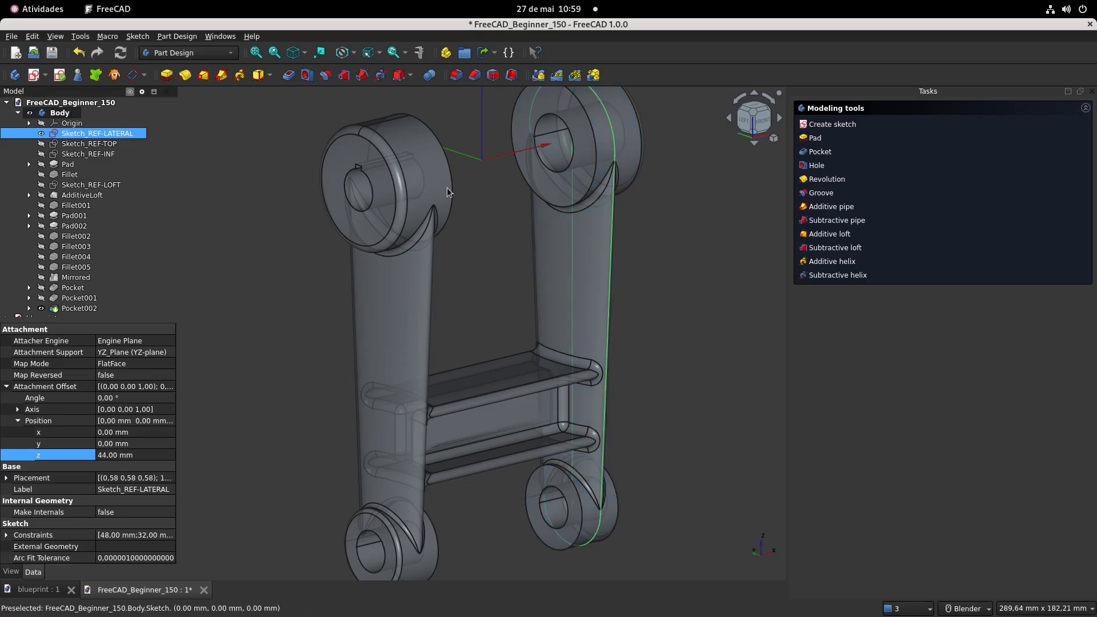
click(745, 123)
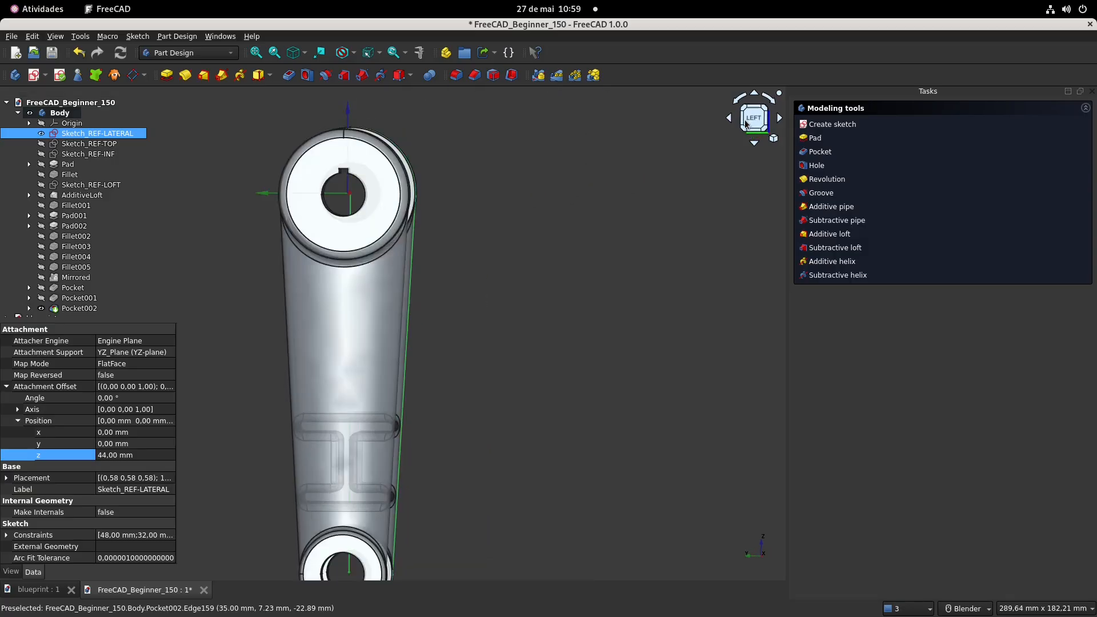
shift+middle_drag(478, 232, 550, 156)
scroll(455, 481, up, 1)
scroll(471, 481, up, 5)
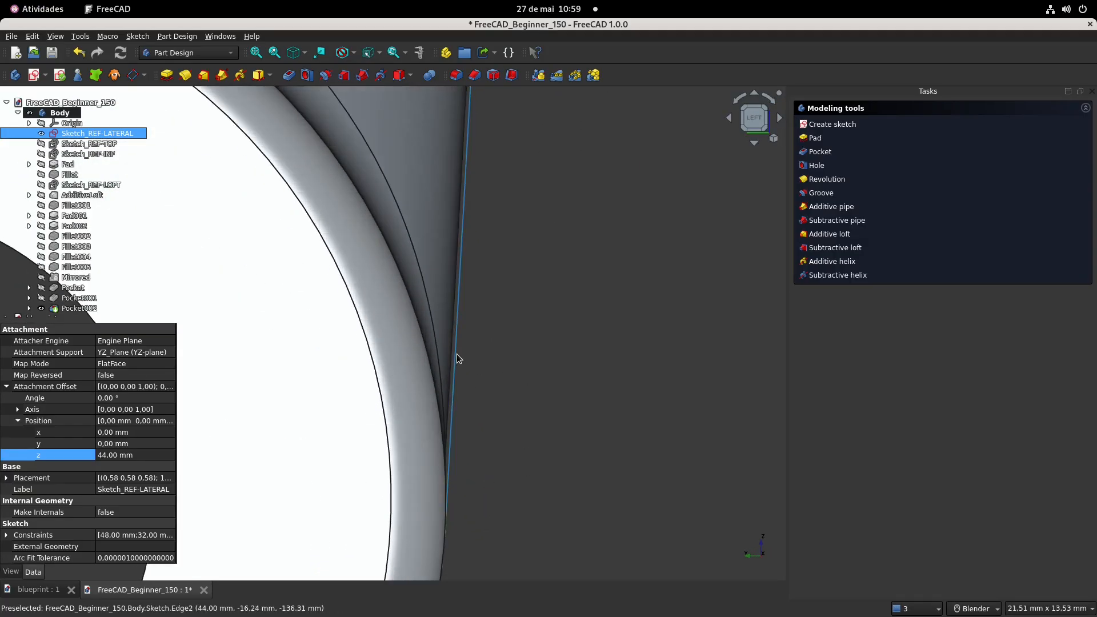
scroll(451, 342, down, 5)
scroll(457, 362, down, 5)
Examine where the reference outline meets the arm and lower cylinder, and hide Sketch_REF-LATERAL again
middle_drag(537, 252, 751, 201)
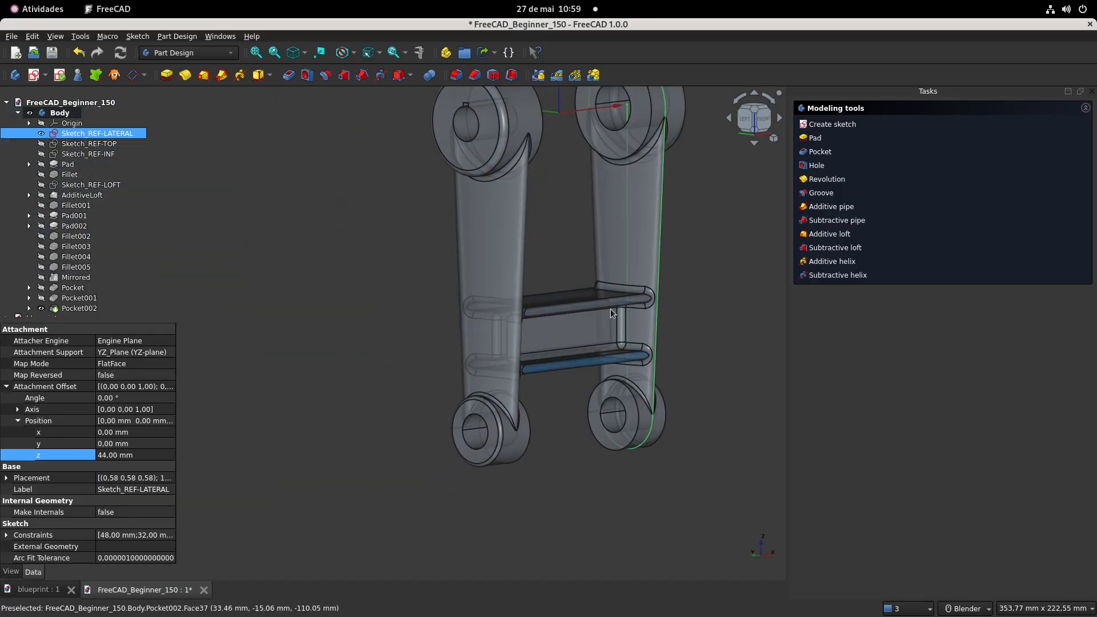
middle_drag(534, 331, 581, 316)
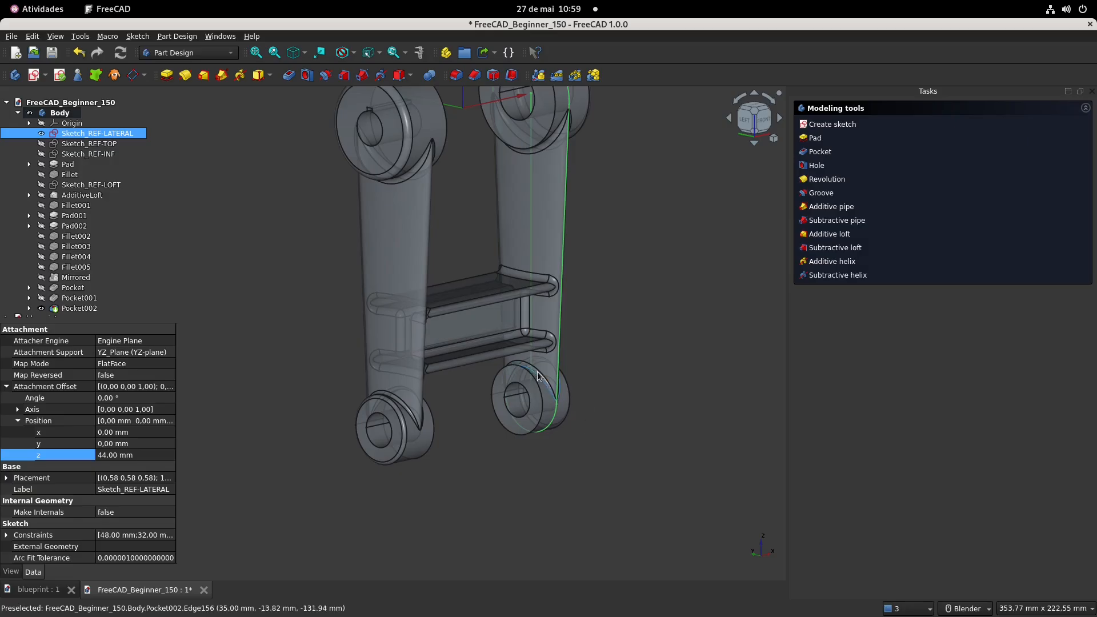
scroll(559, 403, up, 1)
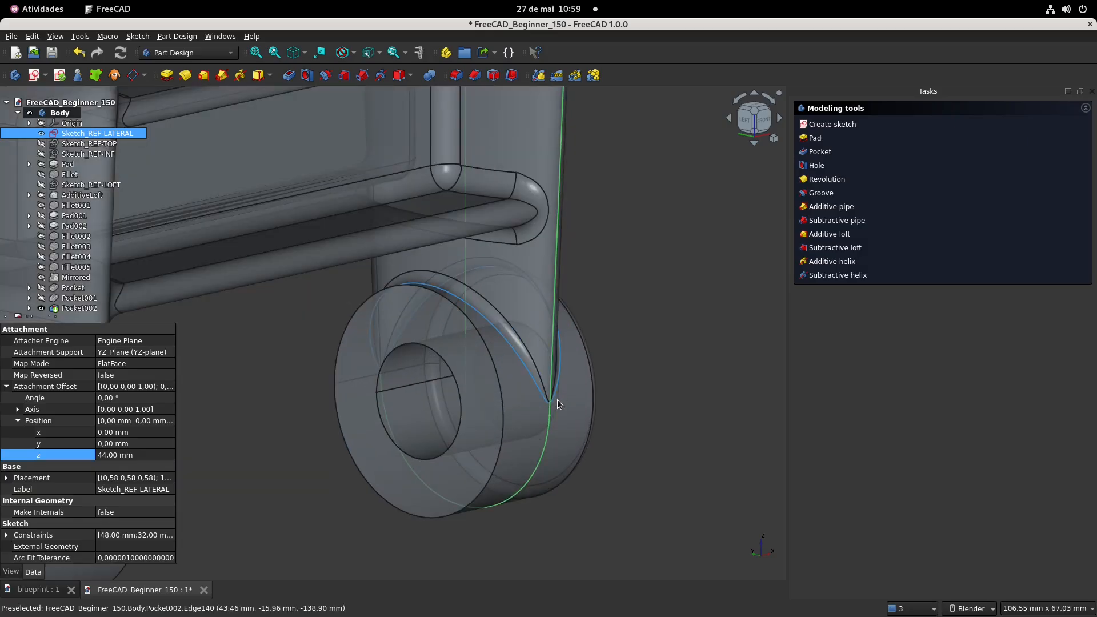
scroll(582, 356, down, 3)
scroll(581, 351, down, 4)
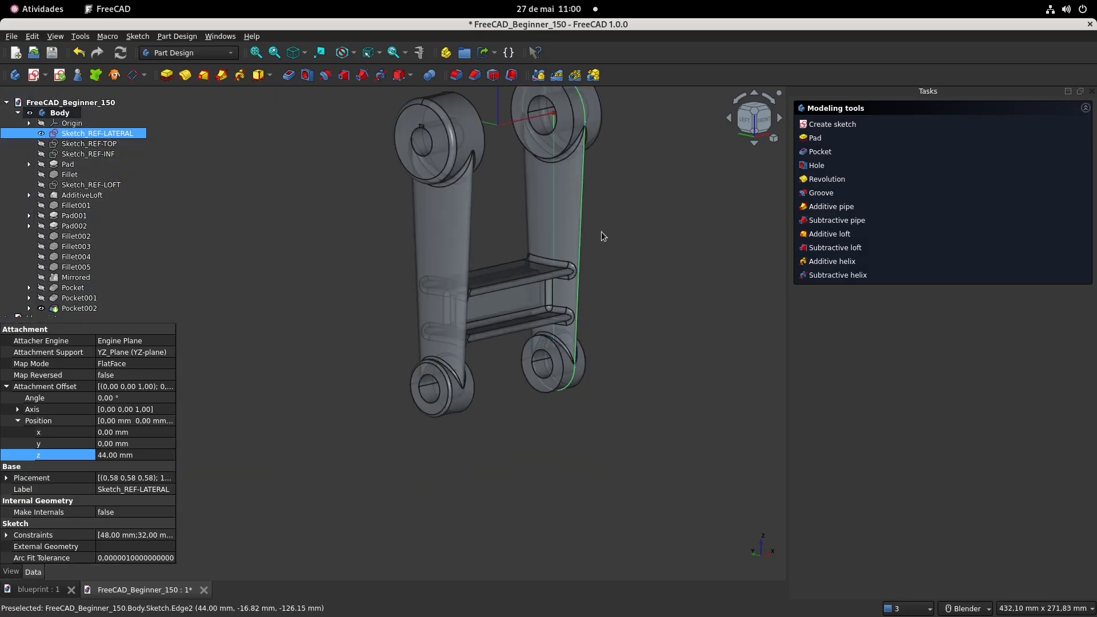
shift+middle_drag(600, 238, 626, 289)
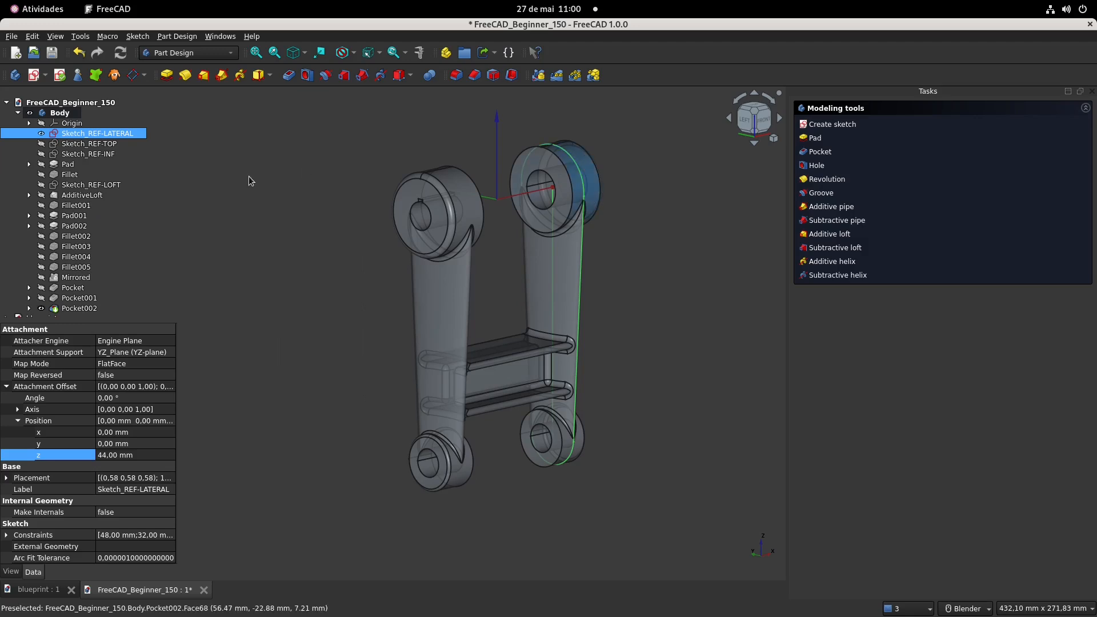
key(space)
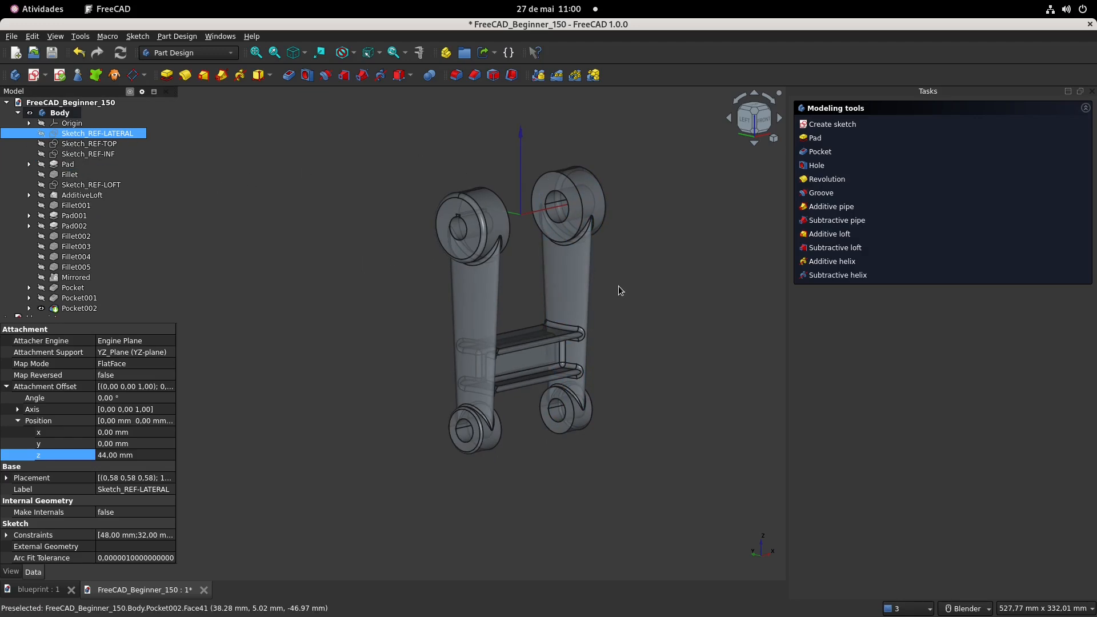
Open the display properties and change the body's shape appearance colour to light pink
middle_drag(618, 285, 517, 327)
scroll(274, 373, up, 5)
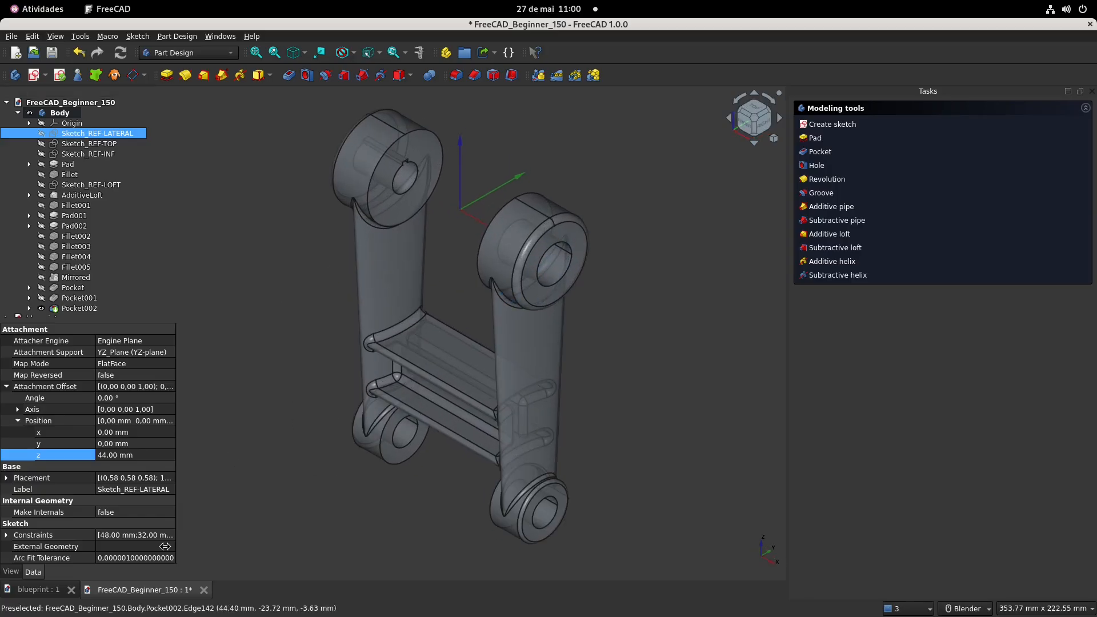
click(11, 572)
scroll(134, 520, down, 5)
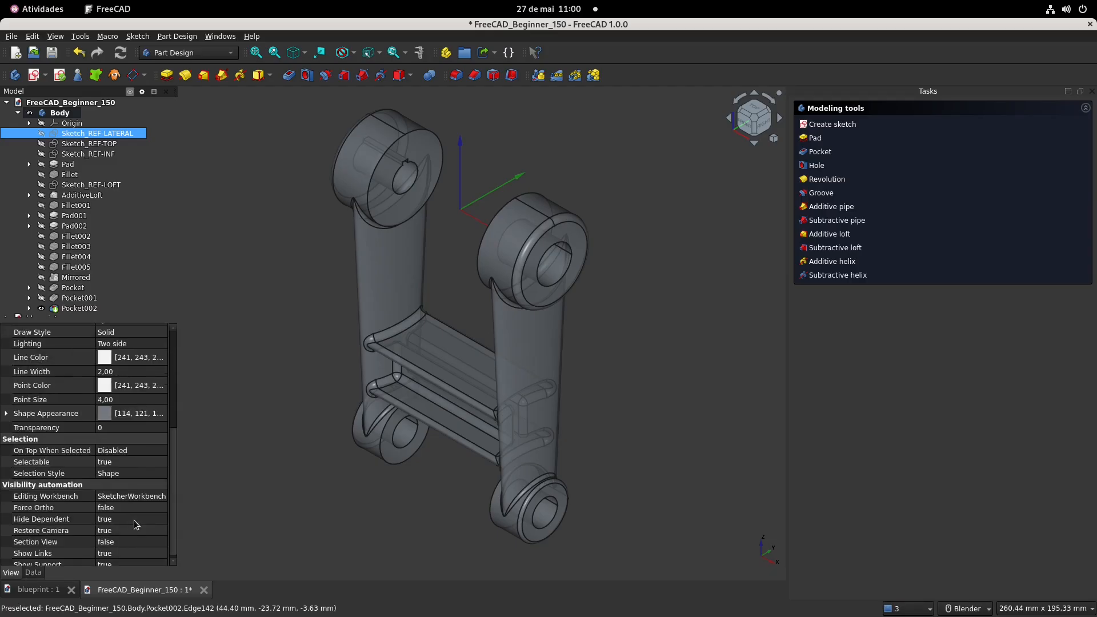
click(120, 424)
click(281, 387)
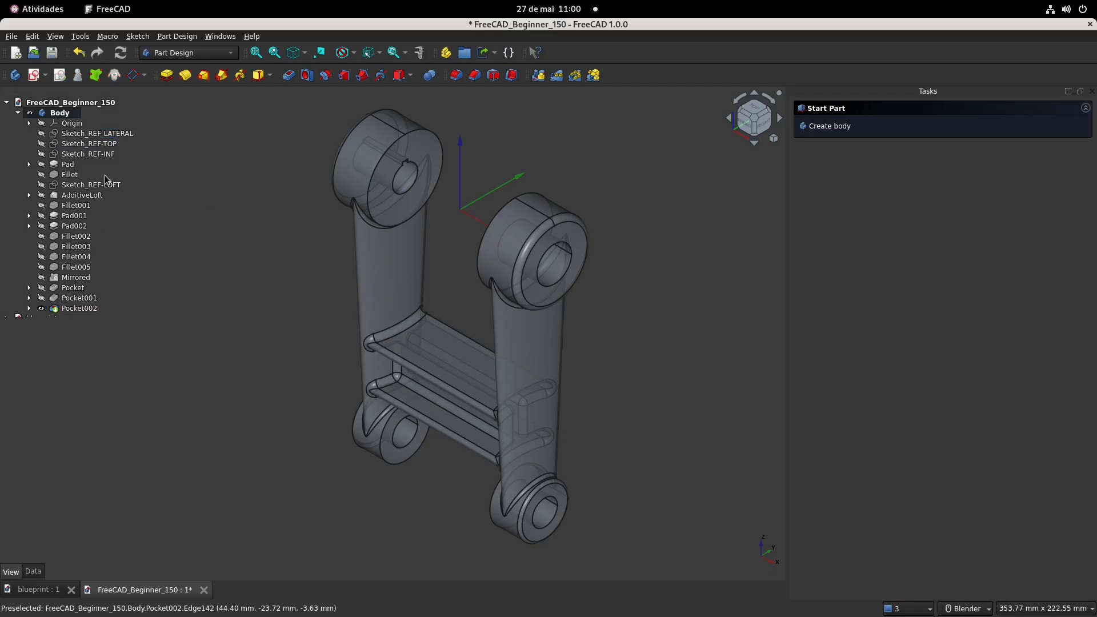
click(62, 113)
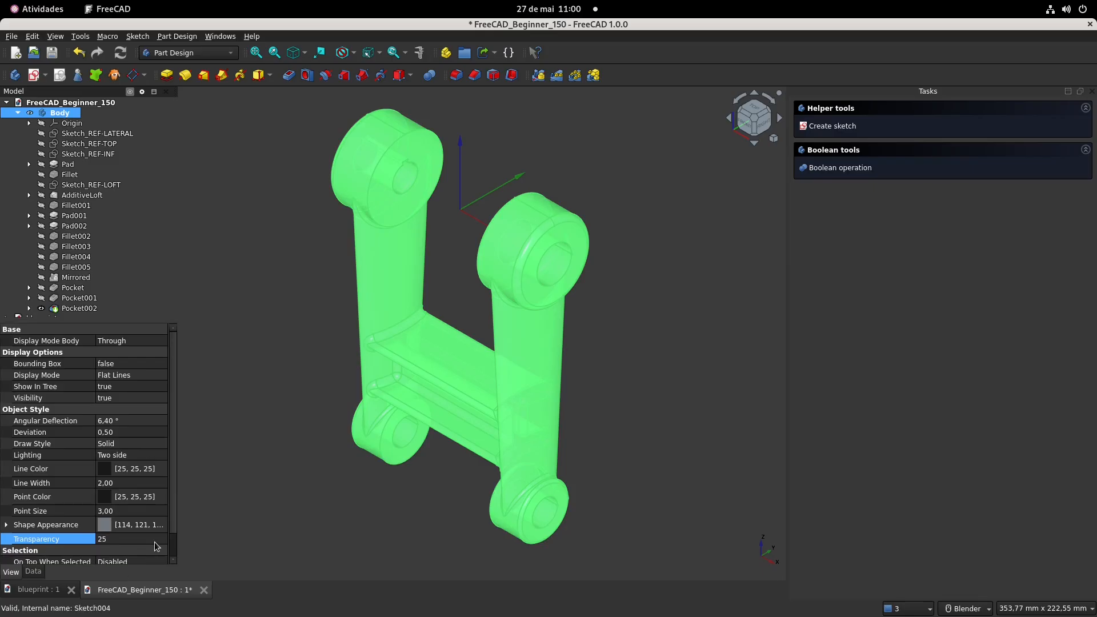
click(100, 528)
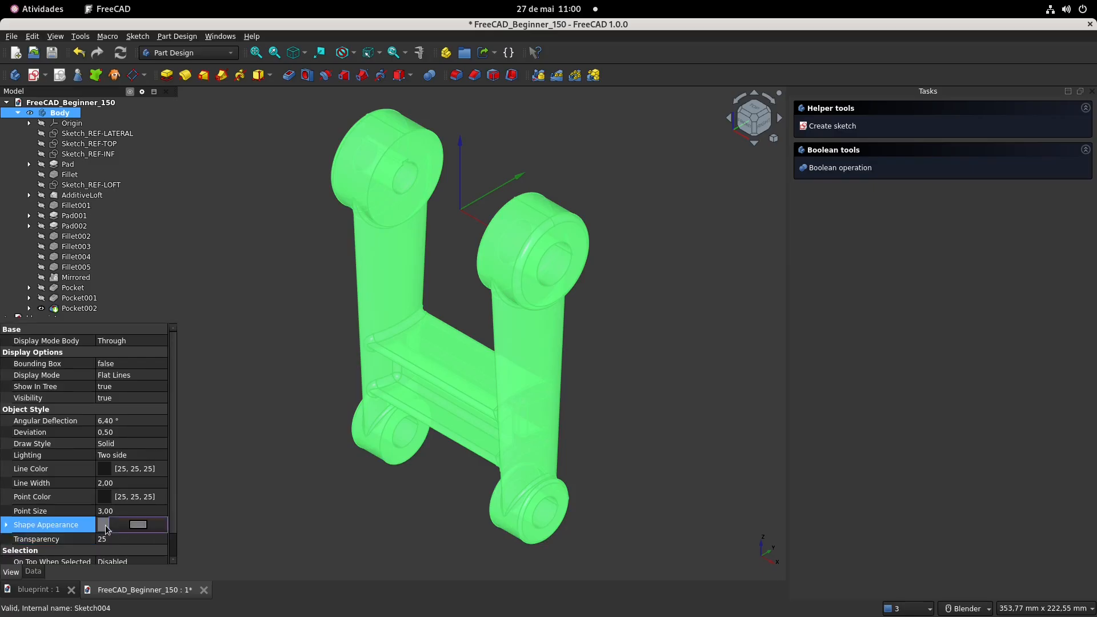
click(138, 525)
click(492, 300)
click(667, 428)
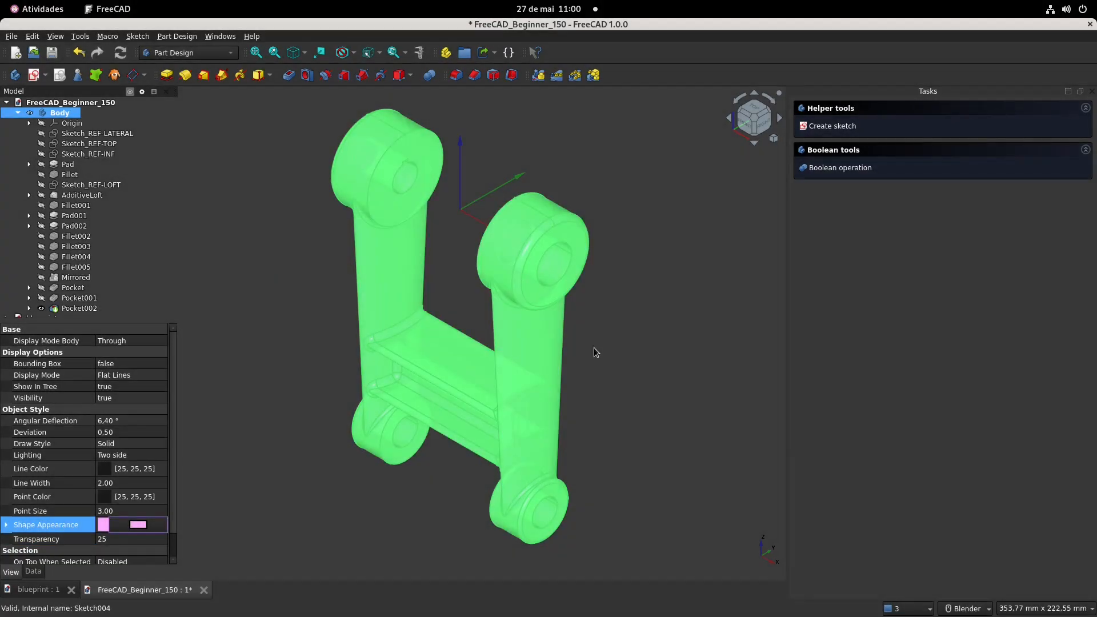
click(594, 347)
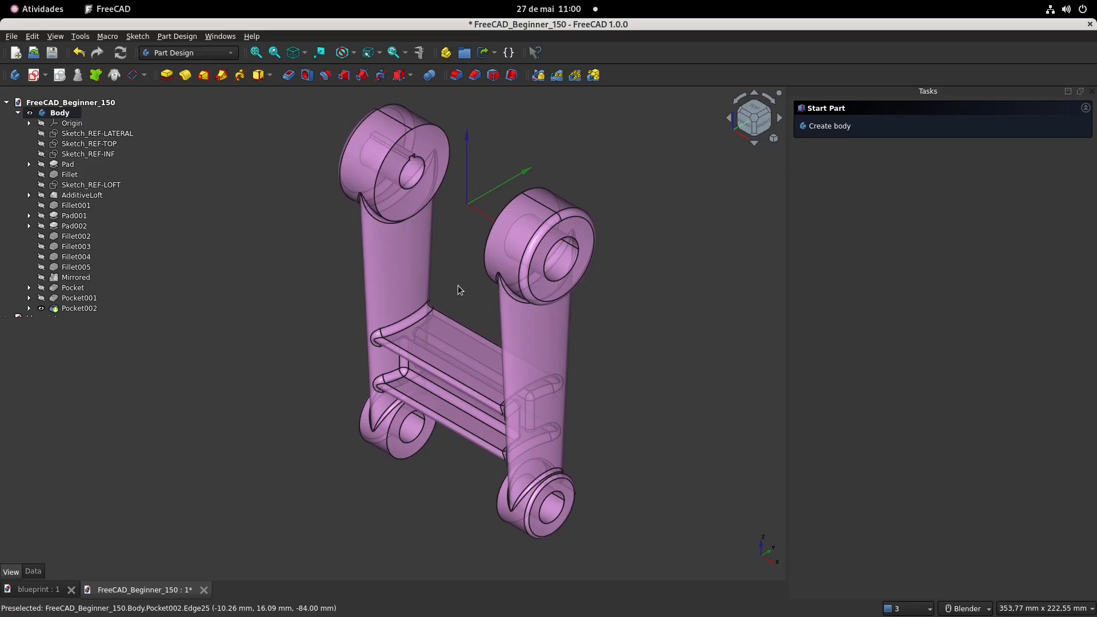
Select the whole body and export it to a file
shift+middle_drag(463, 289, 461, 272)
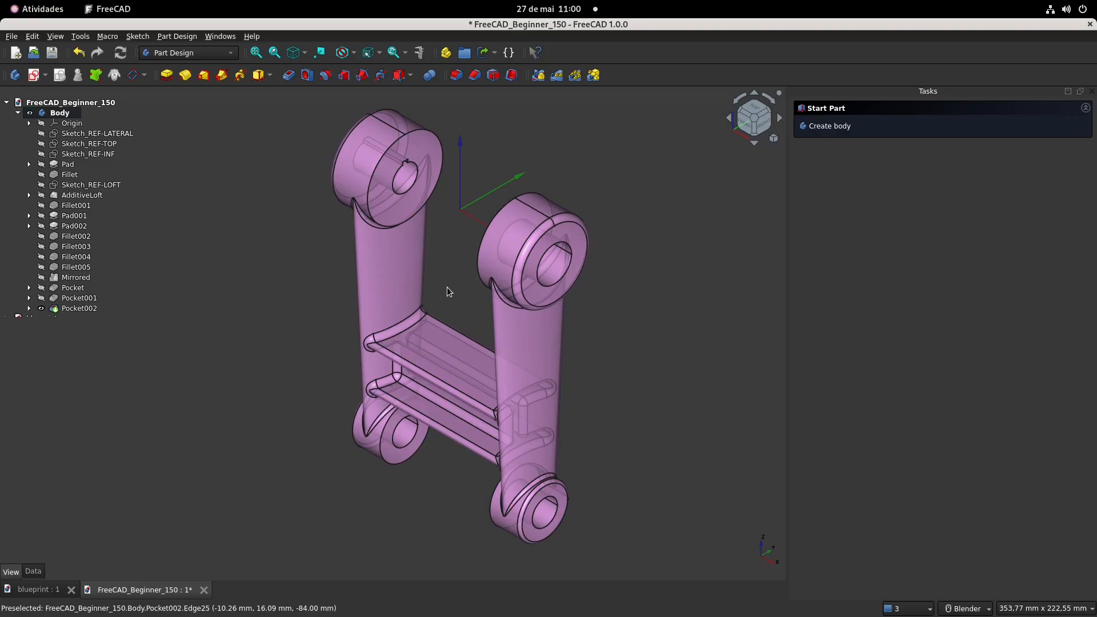
click(60, 113)
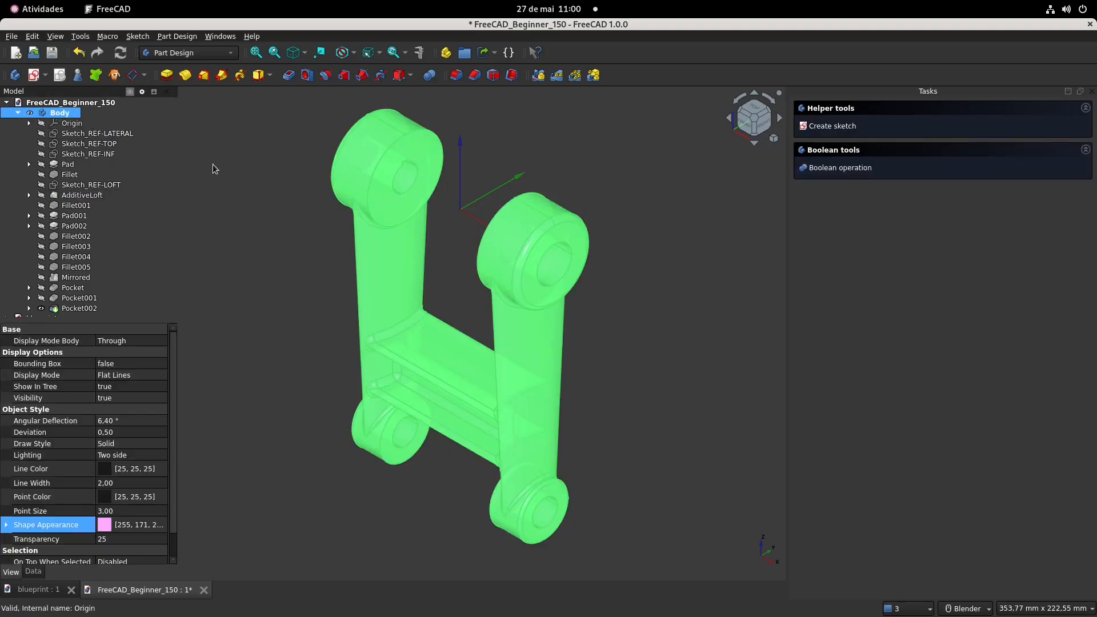
key(ctrl+e)
click(710, 411)
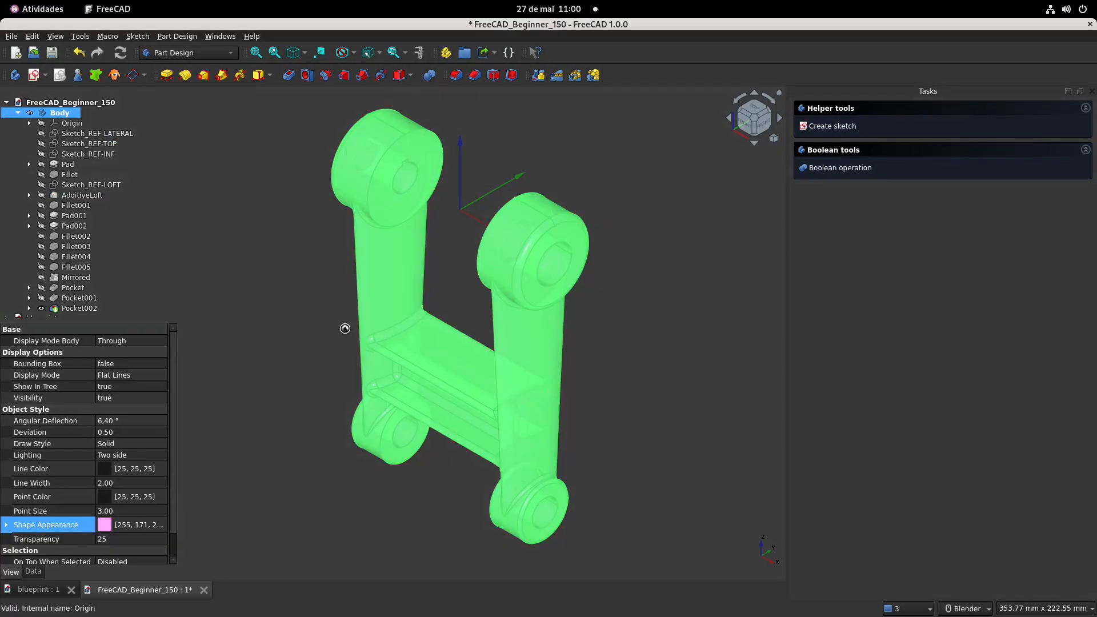